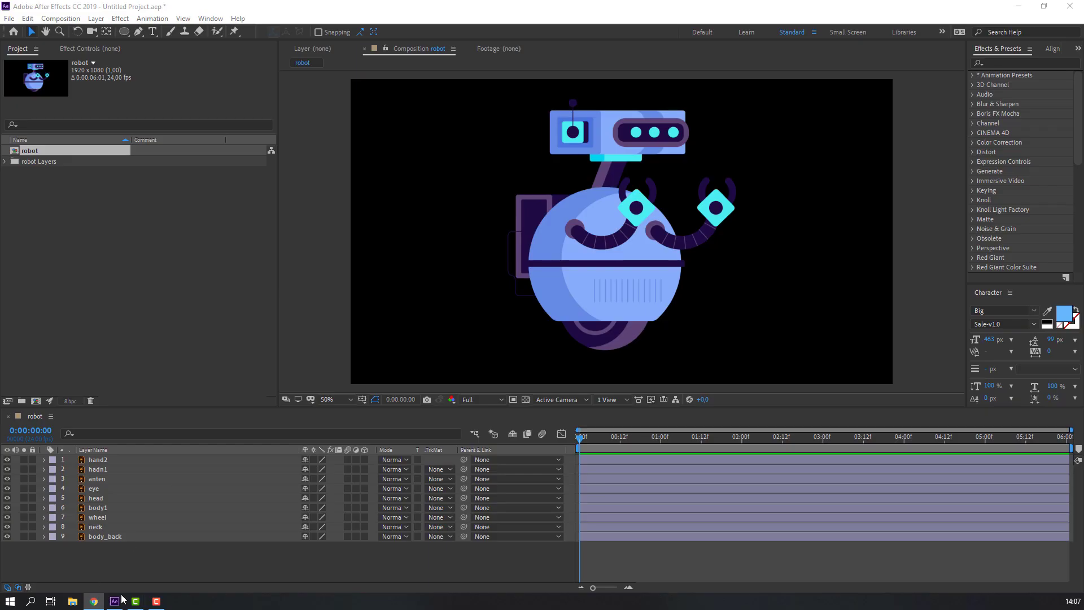
- Solo the hand2 arm layer and centre it in the view
{"action": "left_click_drag", "start_coordinate": [97, 575], "coordinate": [102, 440]}
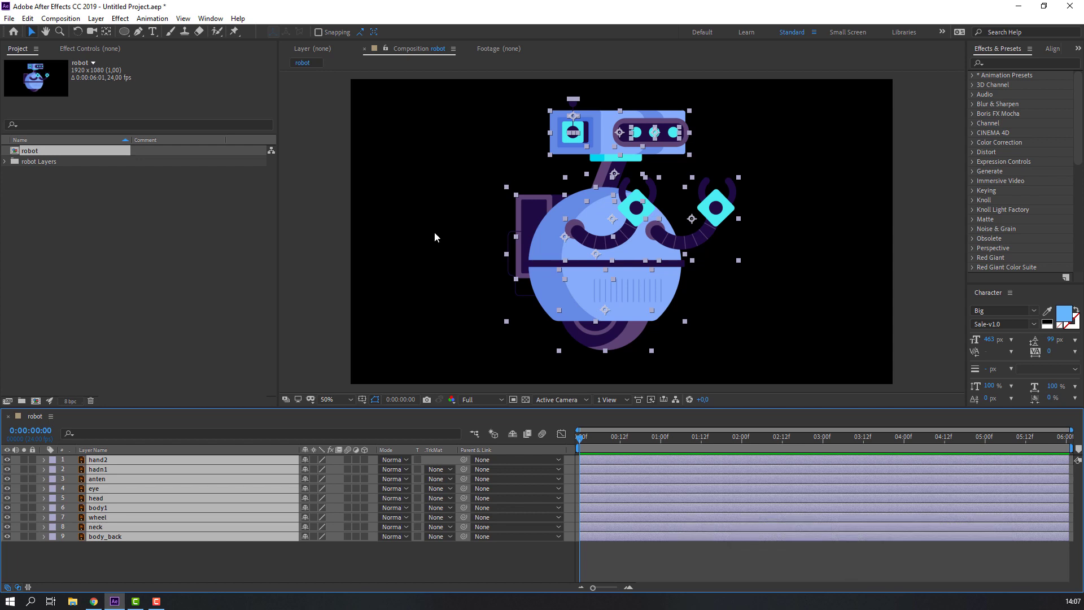
{"action": "left_click", "coordinate": [156, 558]}
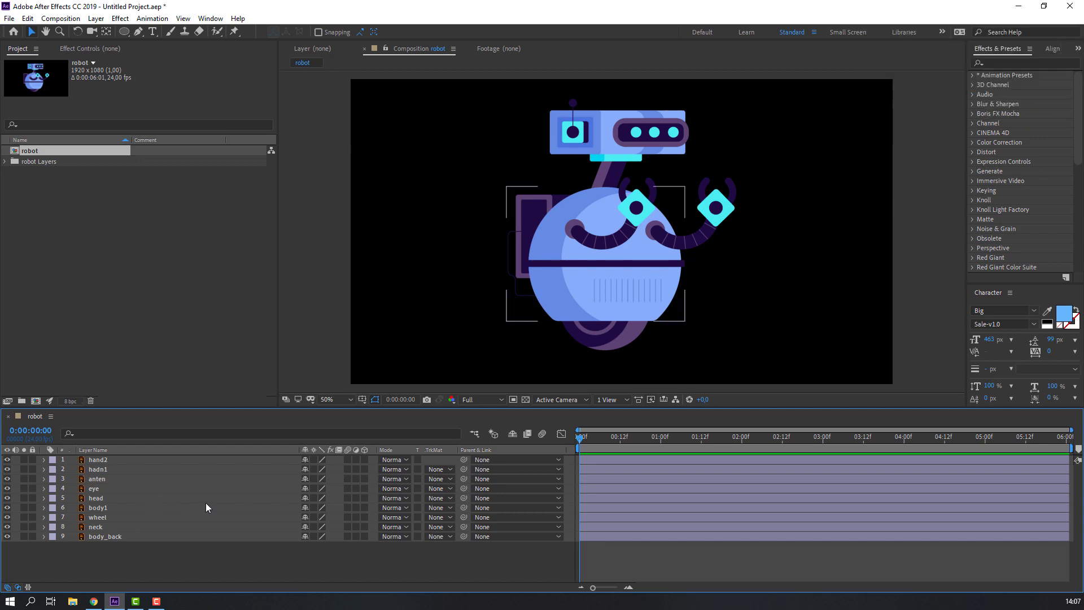
{"action": "left_click", "coordinate": [634, 219]}
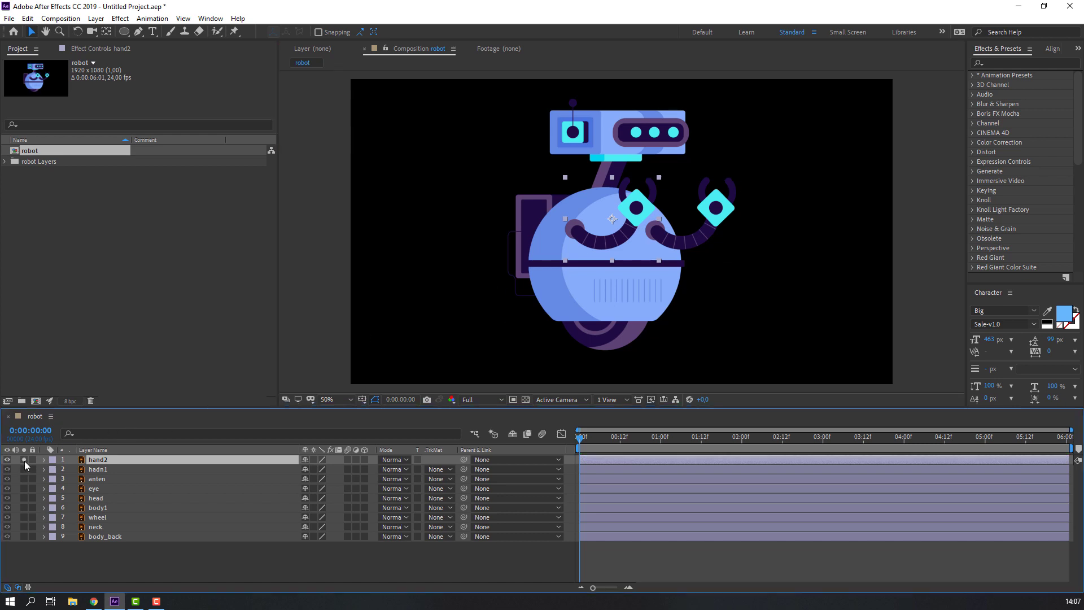
{"action": "left_click", "coordinate": [24, 459]}
{"action": "scroll", "coordinate": [631, 214], "scroll_direction": "up", "scroll_amount": 4}
{"action": "left_click_drag", "start_coordinate": [663, 198], "coordinate": [604, 241]}
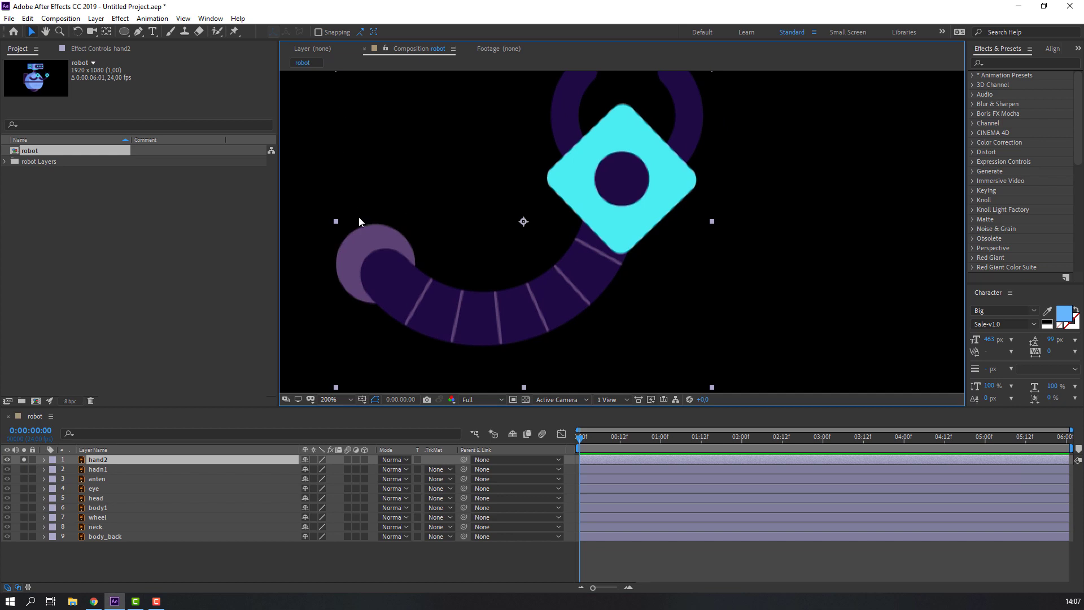
- Pin hand2 at its shoulder, mid-arm and hand centre, then bend it by the hand pin
{"action": "left_click", "coordinate": [234, 32]}
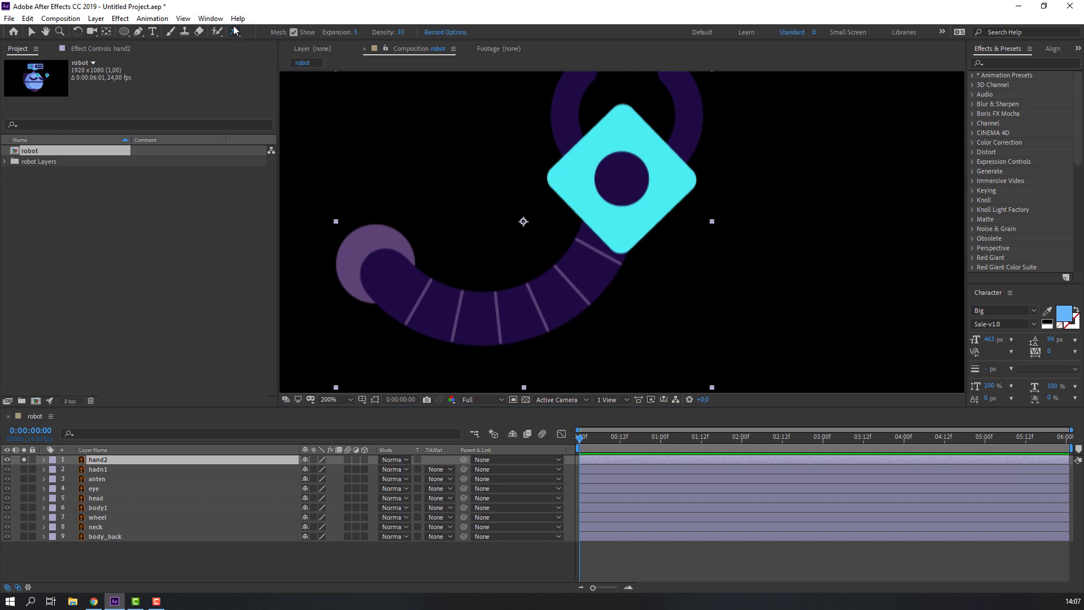
{"action": "left_click", "coordinate": [368, 250]}
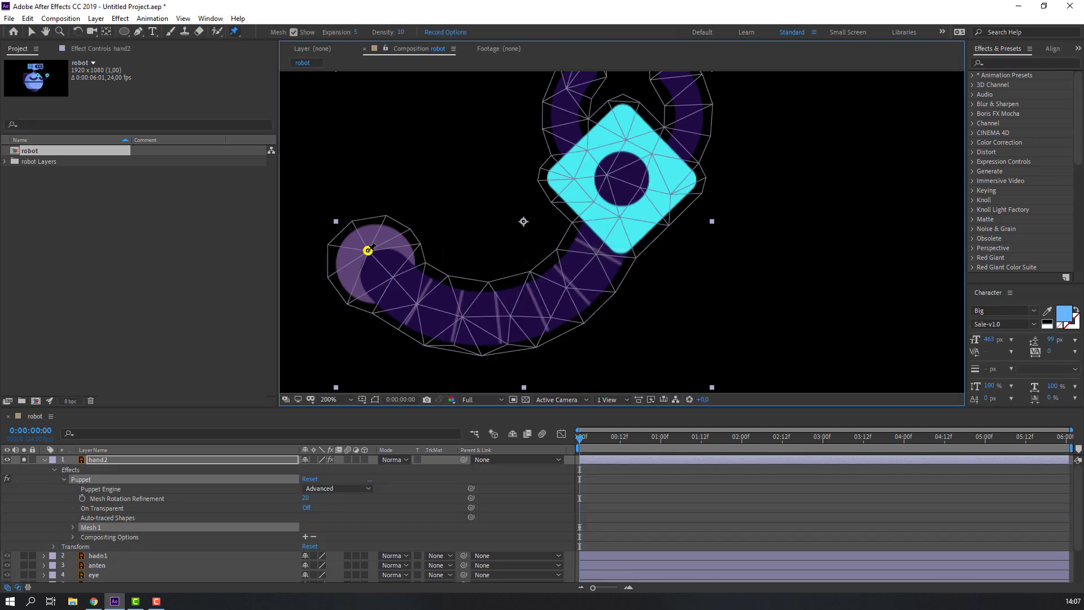
{"action": "left_click", "coordinate": [536, 304]}
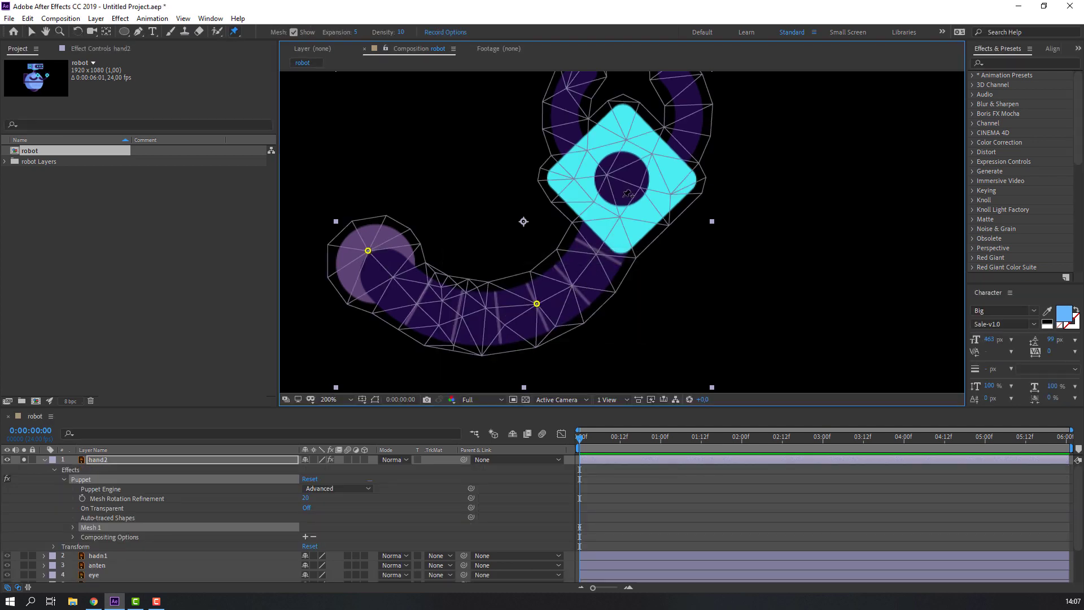
{"action": "left_click", "coordinate": [629, 180]}
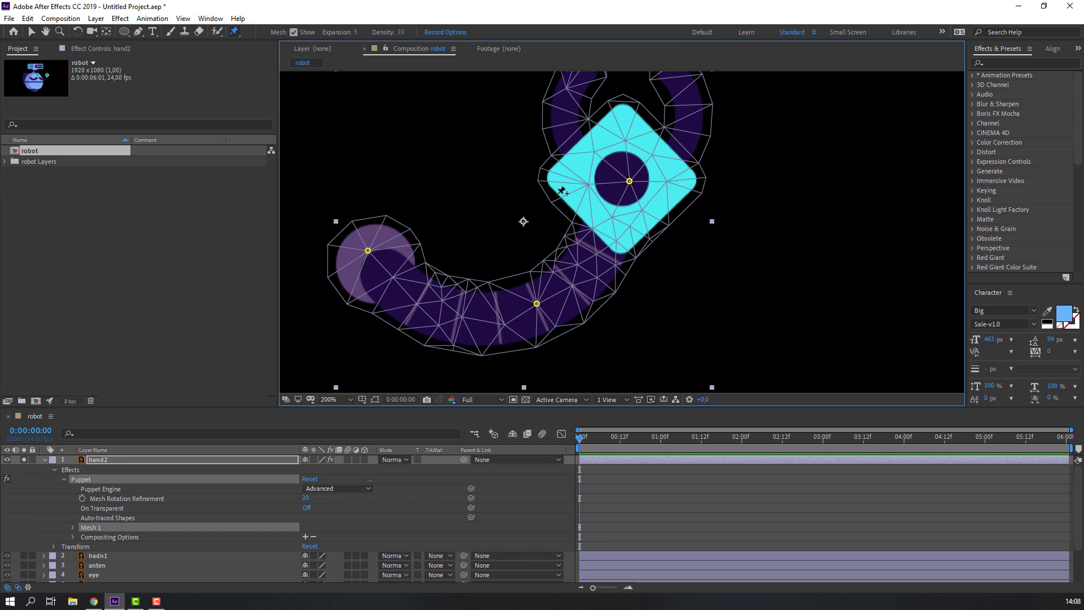
{"action": "key", "text": "comma"}
{"action": "left_click", "coordinate": [31, 32]}
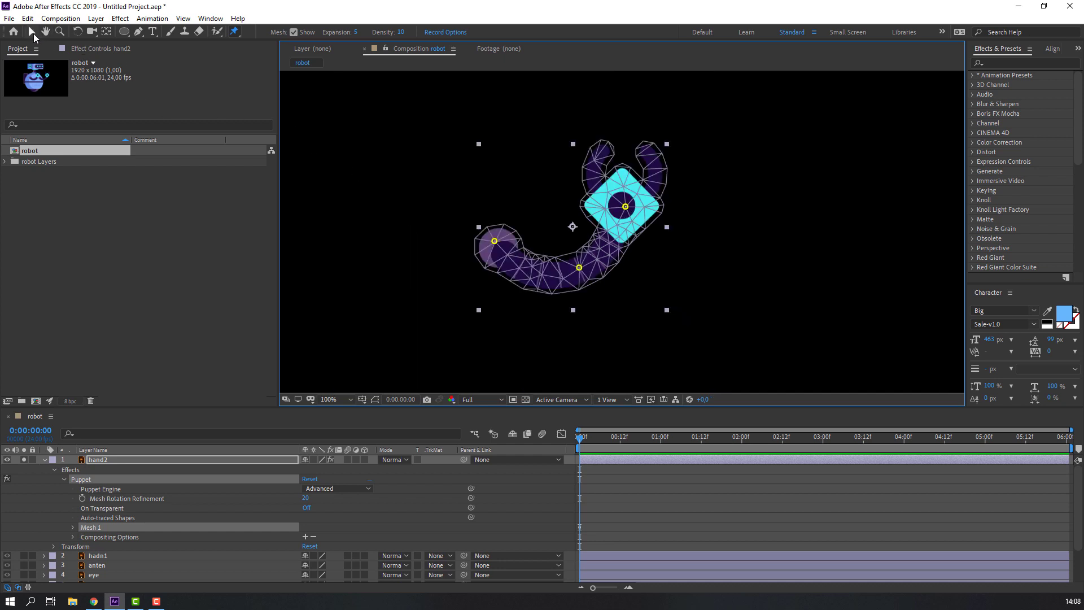
{"action": "left_click_drag", "start_coordinate": [625, 207], "coordinate": [604, 218]}
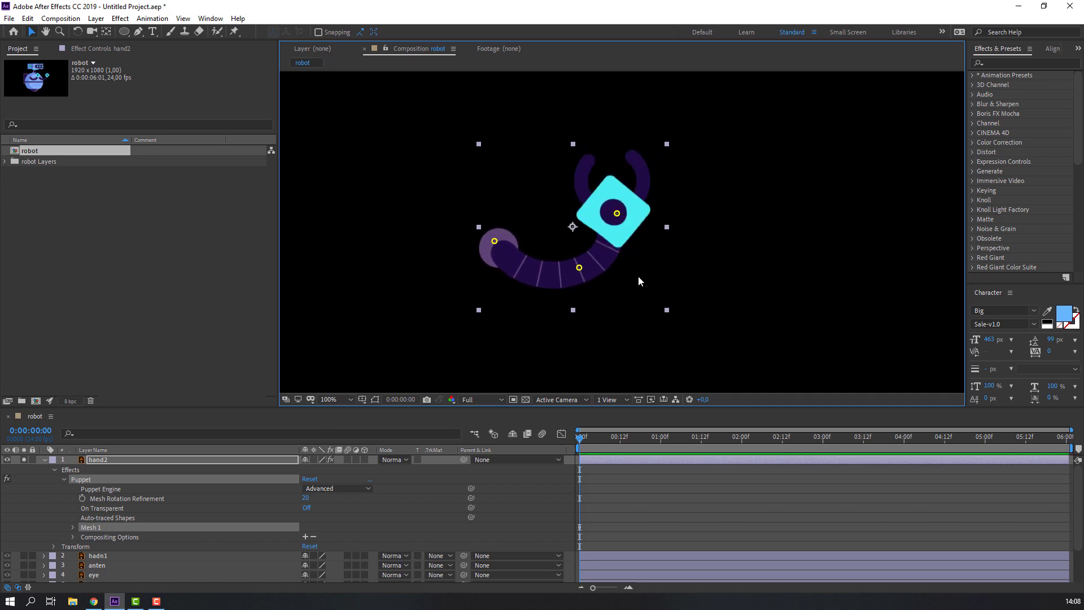
{"action": "left_click", "coordinate": [44, 459]}
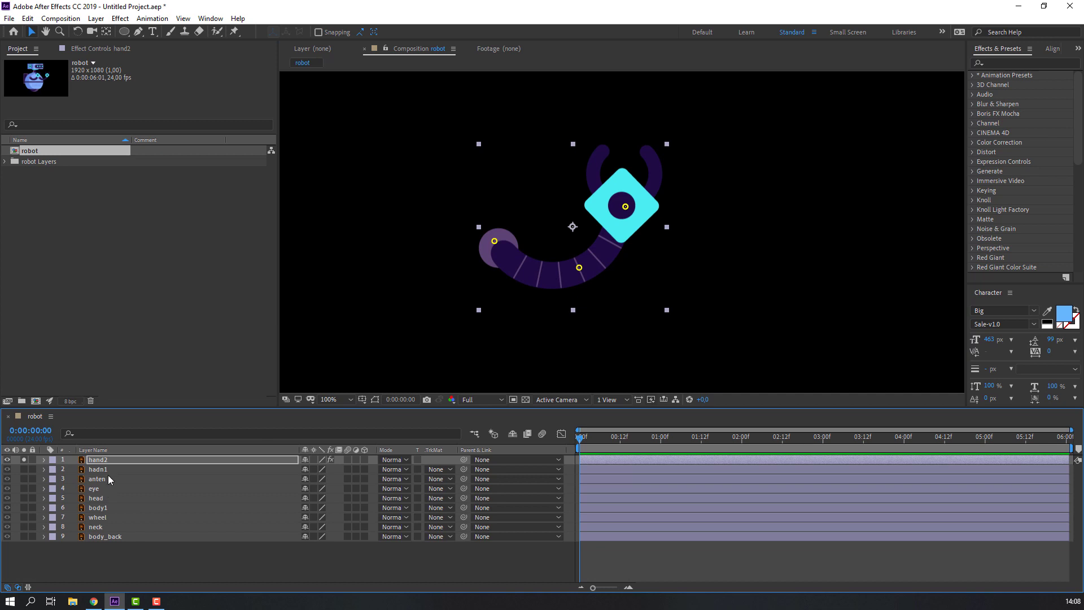
- Solo the hadn1 arm alongside hand2 and bring it into view
{"action": "left_click", "coordinate": [100, 470]}
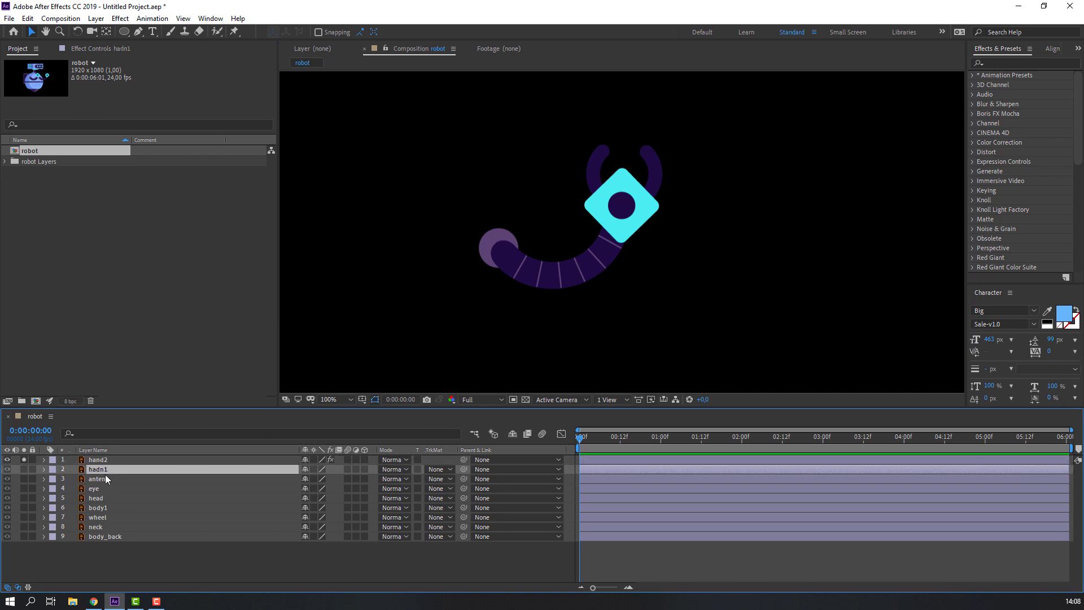
{"action": "left_click", "coordinate": [24, 469]}
{"action": "scroll", "coordinate": [570, 274], "scroll_direction": "up", "scroll_amount": 1}
{"action": "left_click_drag", "start_coordinate": [570, 275], "coordinate": [352, 290]}
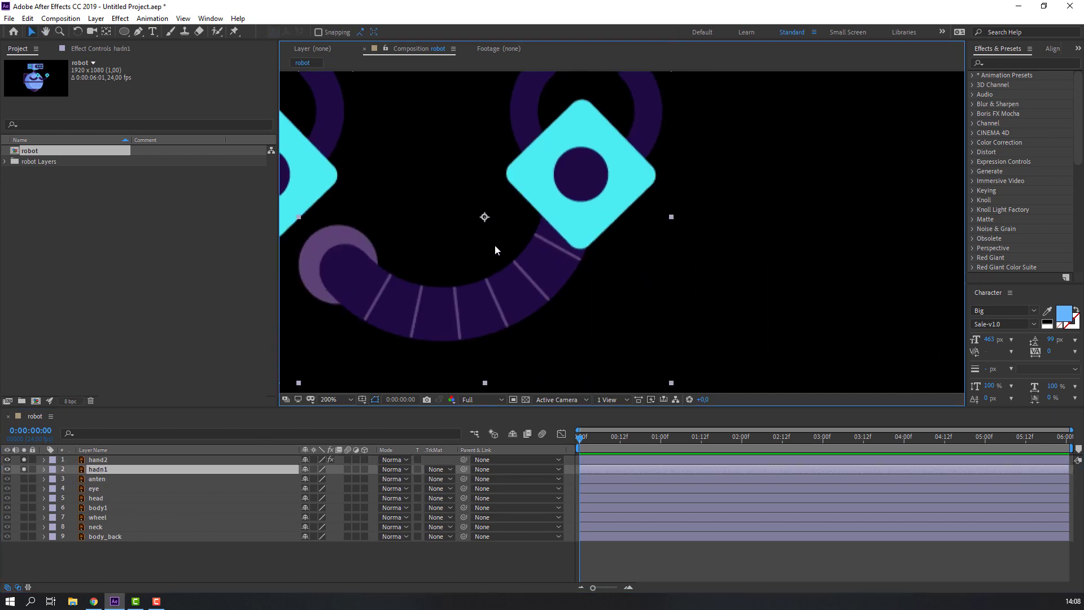
{"action": "scroll", "coordinate": [491, 248], "scroll_direction": "down", "scroll_amount": 1}
- Pin hadn1 at its shoulder, mid-arm and hand centre, undoing a test bend
{"action": "left_click", "coordinate": [234, 32]}
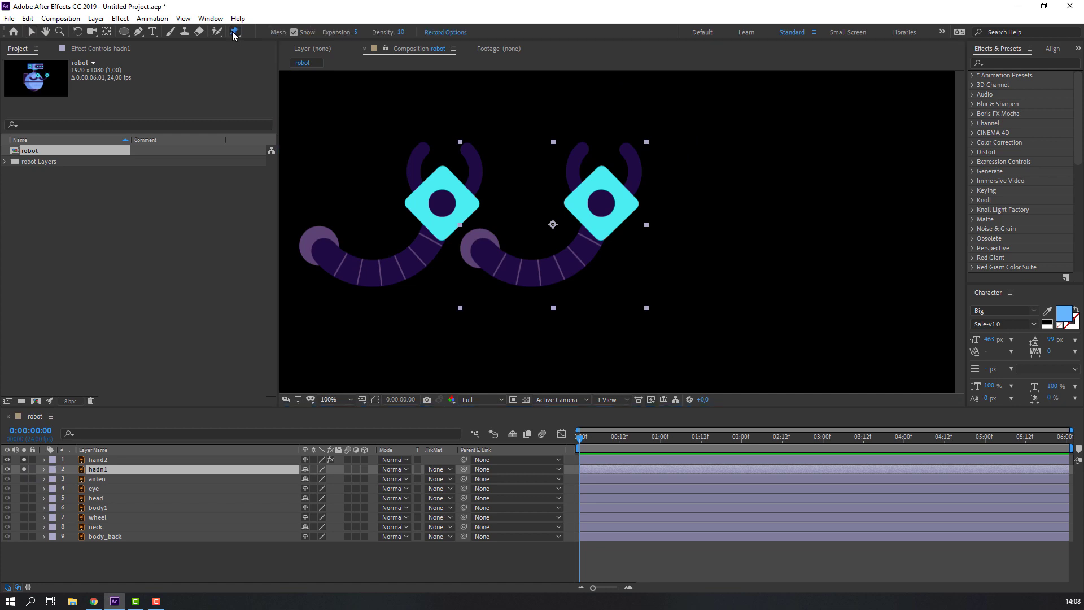
{"action": "left_click", "coordinate": [476, 242]}
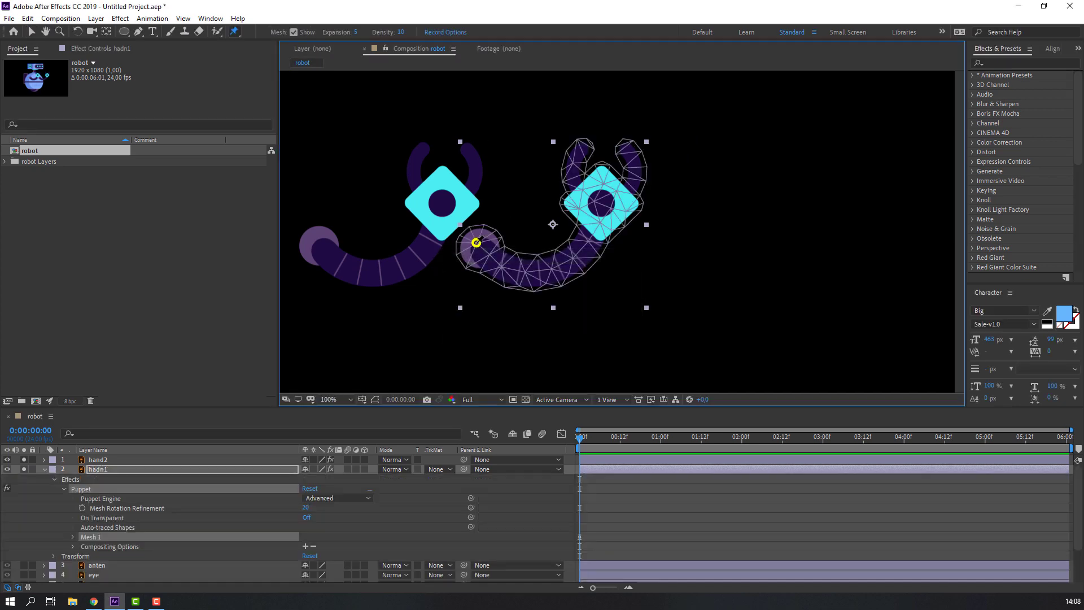
{"action": "left_click", "coordinate": [564, 265]}
{"action": "left_click", "coordinate": [603, 201]}
{"action": "mouse_move", "coordinate": [602, 201]}
{"action": "left_mouse_down"}
{"action": "mouse_move", "coordinate": [617, 210]}
{"action": "mouse_move", "coordinate": [587, 202]}
{"action": "left_mouse_up"}
{"action": "key", "text": "ctrl+z"}
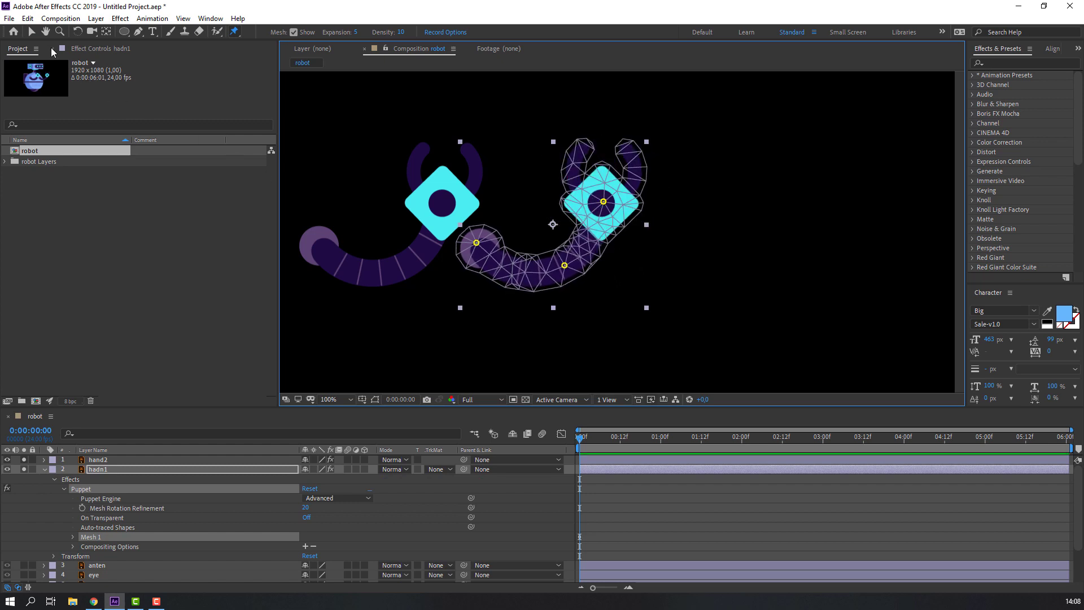
- Return to the Selection tool, collapse hadn1's properties and unsolo the arms
{"action": "left_click", "coordinate": [33, 34]}
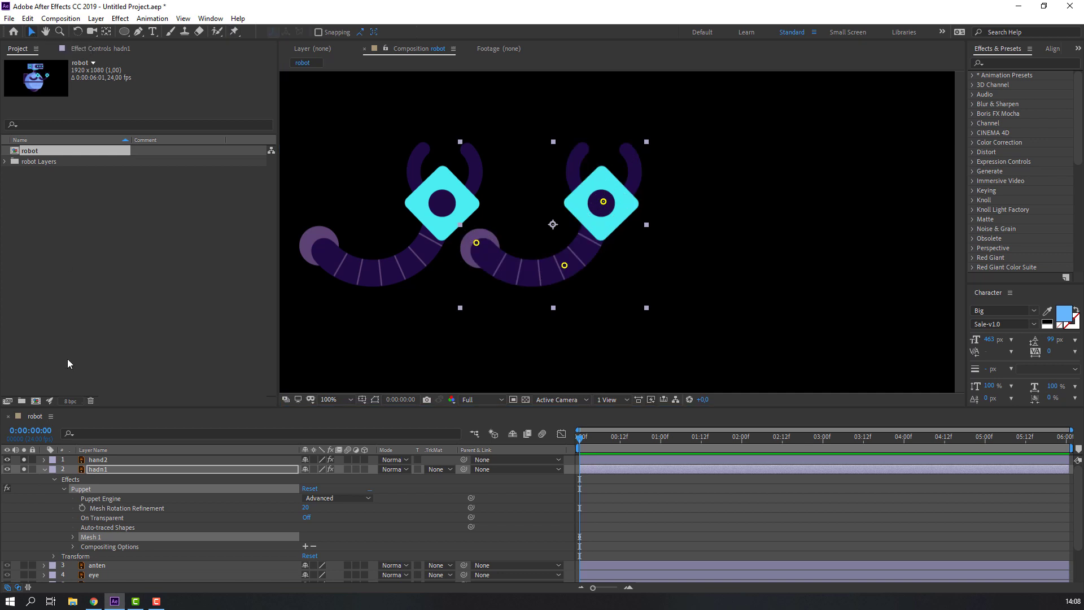
{"action": "left_click", "coordinate": [45, 472]}
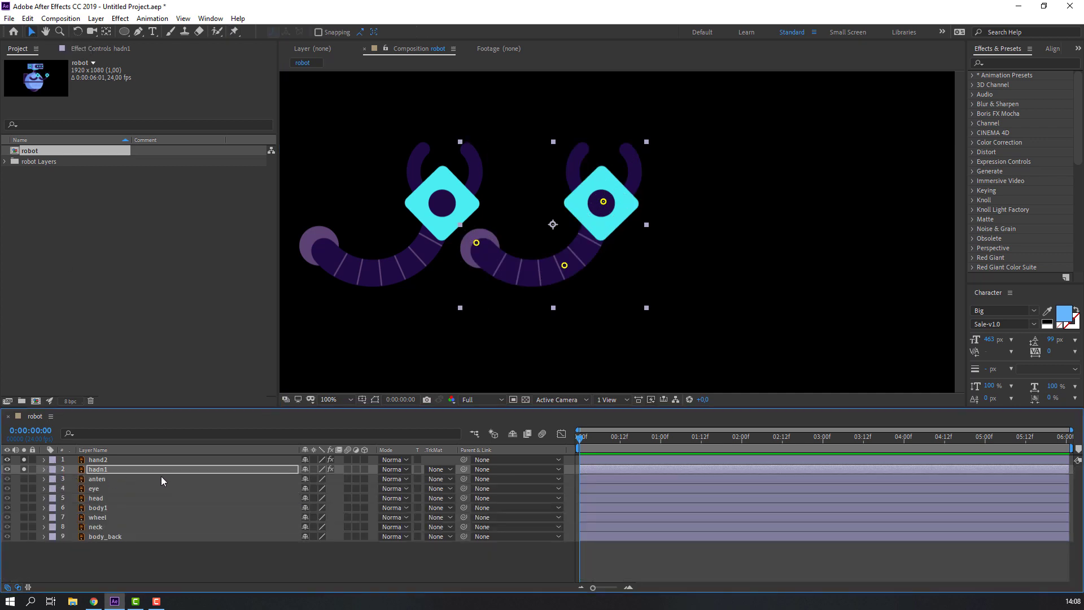
{"action": "left_click", "coordinate": [89, 574]}
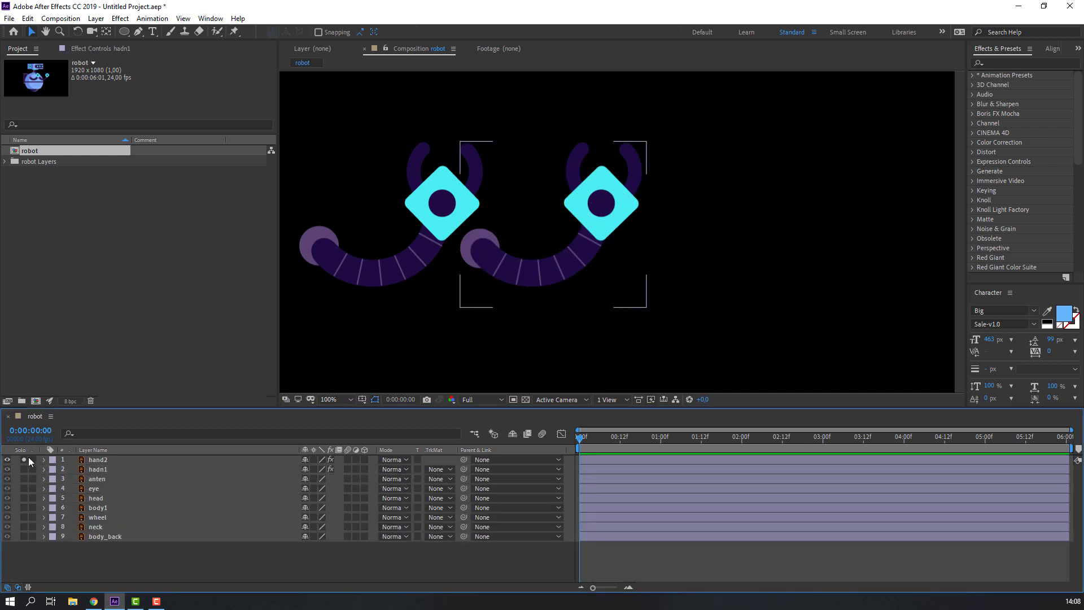
{"action": "left_click", "coordinate": [24, 459]}
{"action": "scroll", "coordinate": [415, 337], "scroll_direction": "down", "scroll_amount": 2}
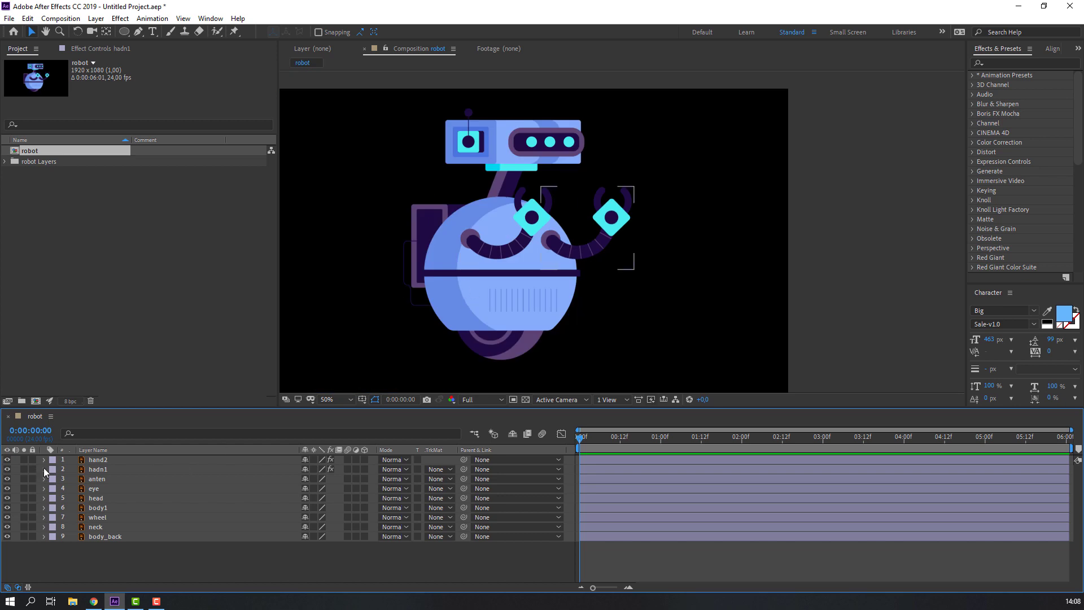
{"action": "left_click", "coordinate": [100, 459]}
{"action": "left_click", "coordinate": [110, 471], "text": "shift"}
{"action": "left_click_drag", "start_coordinate": [468, 460], "coordinate": [97, 507]}
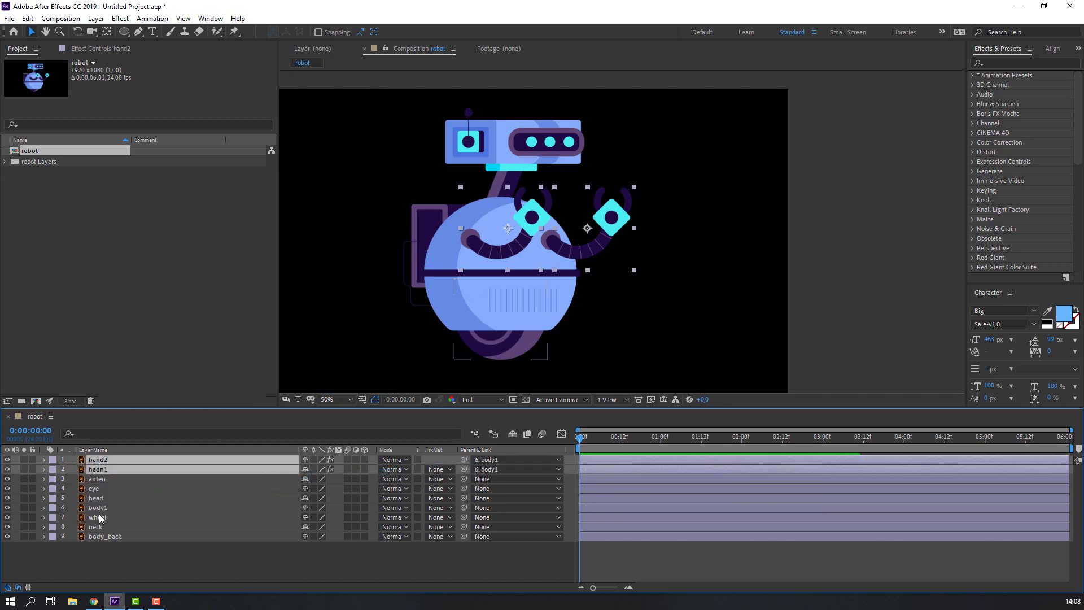
{"action": "left_click", "coordinate": [100, 507]}
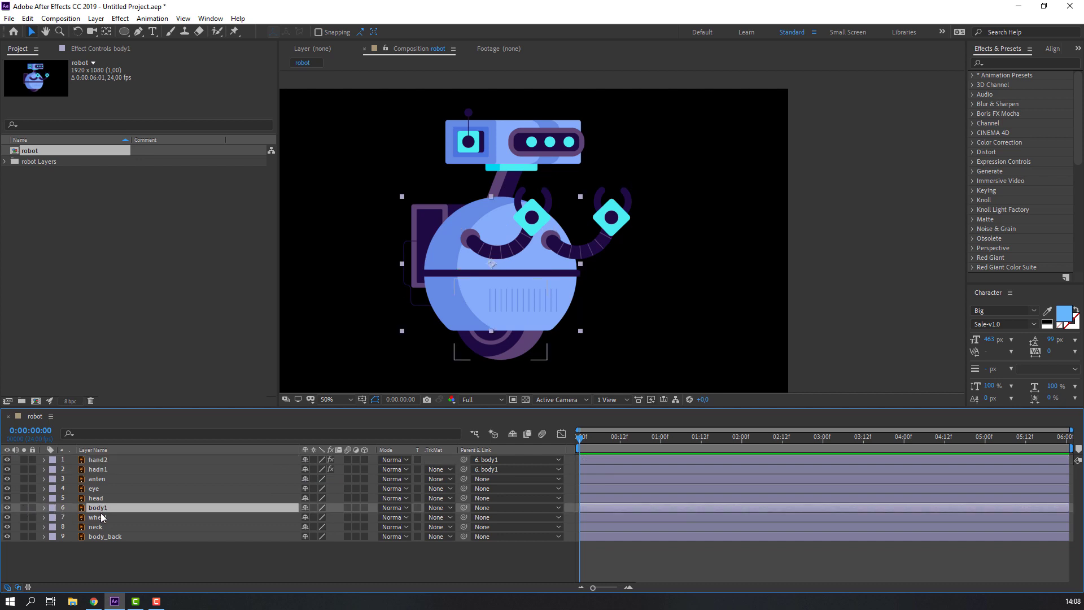
{"action": "left_click", "coordinate": [7, 508]}
{"action": "left_click", "coordinate": [7, 508]}
{"action": "left_click", "coordinate": [453, 313]}
{"action": "key", "text": "space"}
{"action": "key", "text": "space"}
{"action": "left_click", "coordinate": [96, 527]}
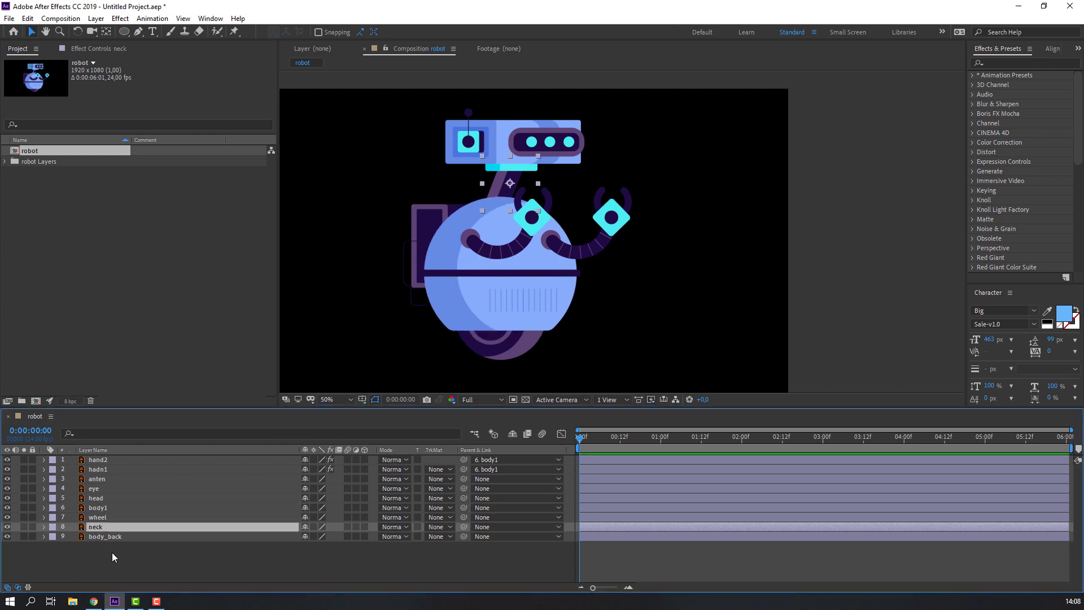
{"action": "left_click", "coordinate": [104, 537], "text": "shift"}
{"action": "left_click", "coordinate": [104, 499], "text": "ctrl"}
{"action": "left_click_drag", "start_coordinate": [464, 497], "coordinate": [108, 509]}
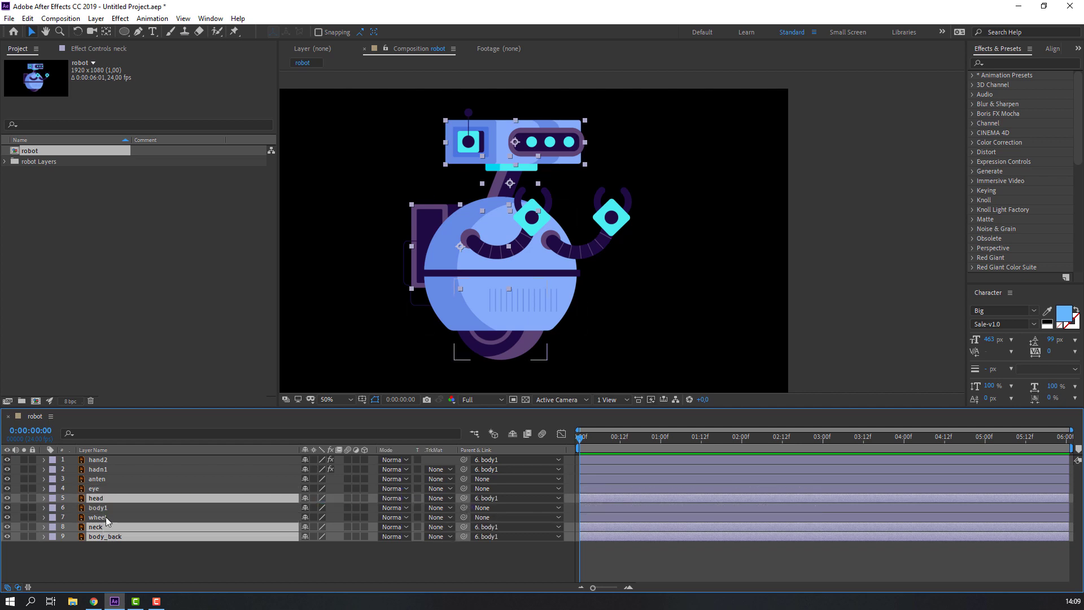
{"action": "left_click", "coordinate": [103, 479]}
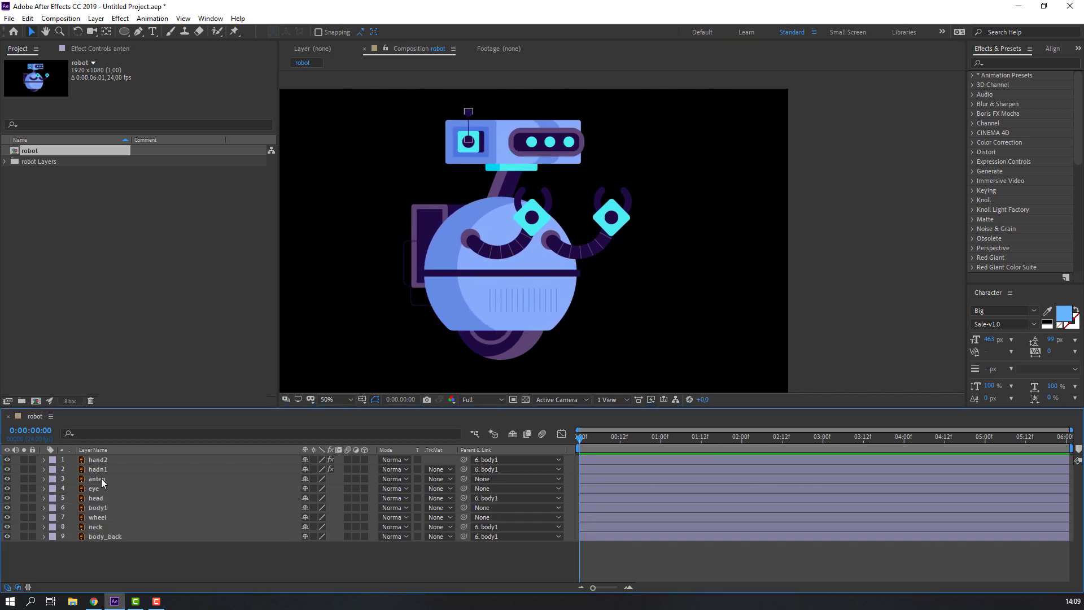
{"action": "left_click", "coordinate": [100, 489], "text": "ctrl"}
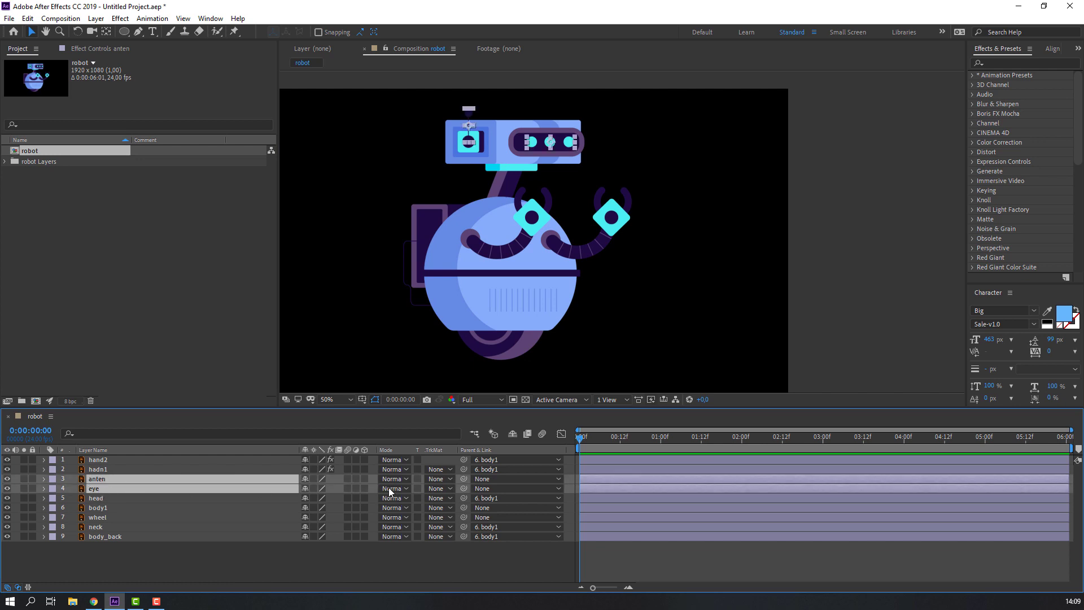
{"action": "left_click_drag", "start_coordinate": [464, 478], "coordinate": [102, 499]}
{"action": "left_click", "coordinate": [96, 499]}
{"action": "left_click", "coordinate": [103, 527]}
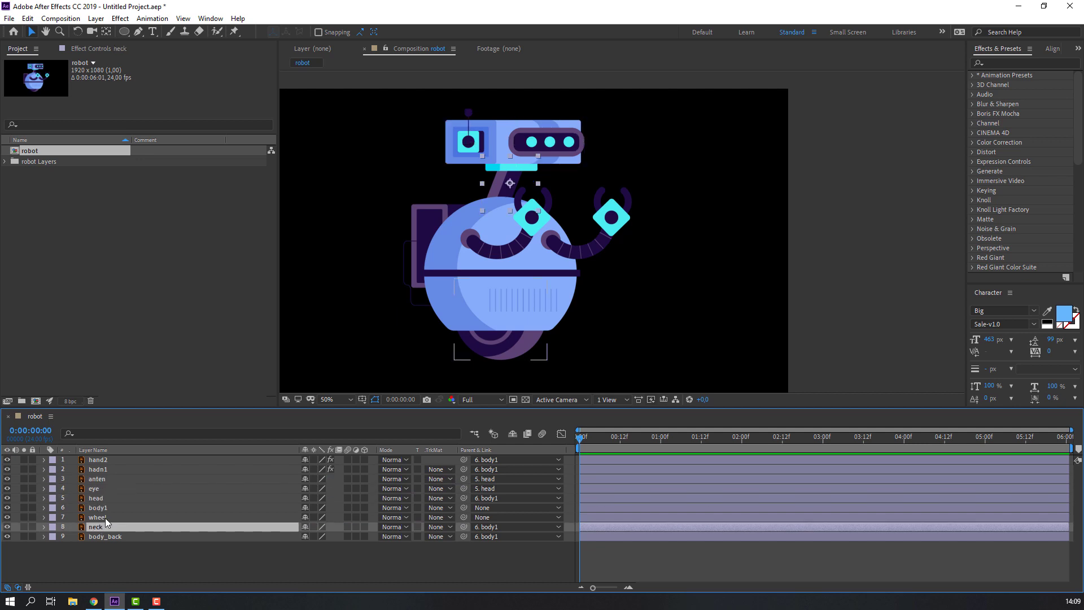
{"action": "left_click", "coordinate": [105, 509]}
{"action": "left_click_drag", "start_coordinate": [417, 264], "coordinate": [504, 259]}
{"action": "key", "text": "ctrl+z"}
{"action": "left_click", "coordinate": [131, 567]}
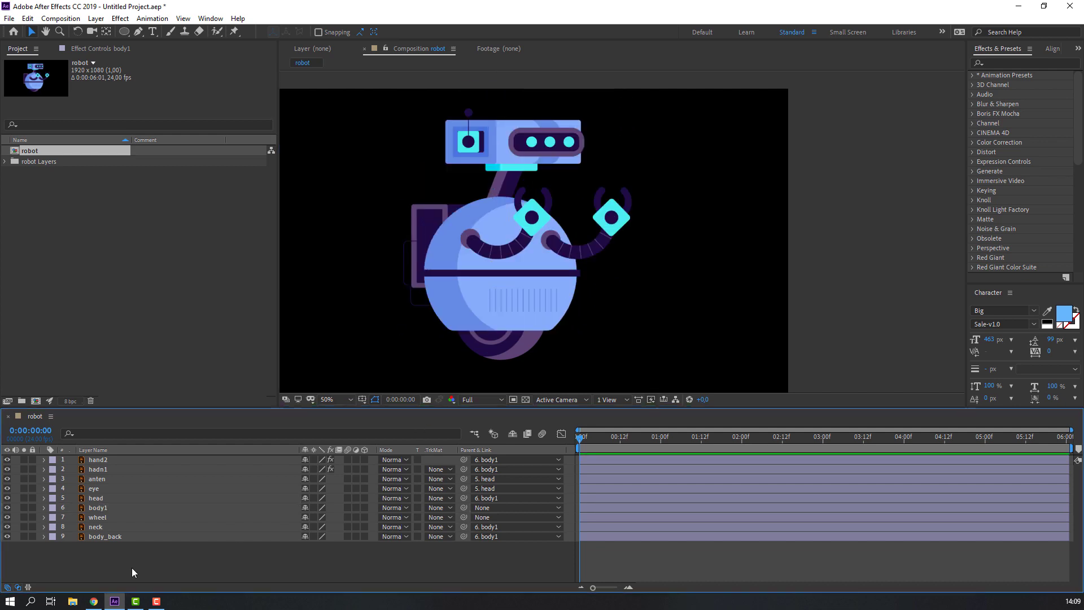
{"action": "left_click_drag", "start_coordinate": [414, 340], "coordinate": [523, 272]}
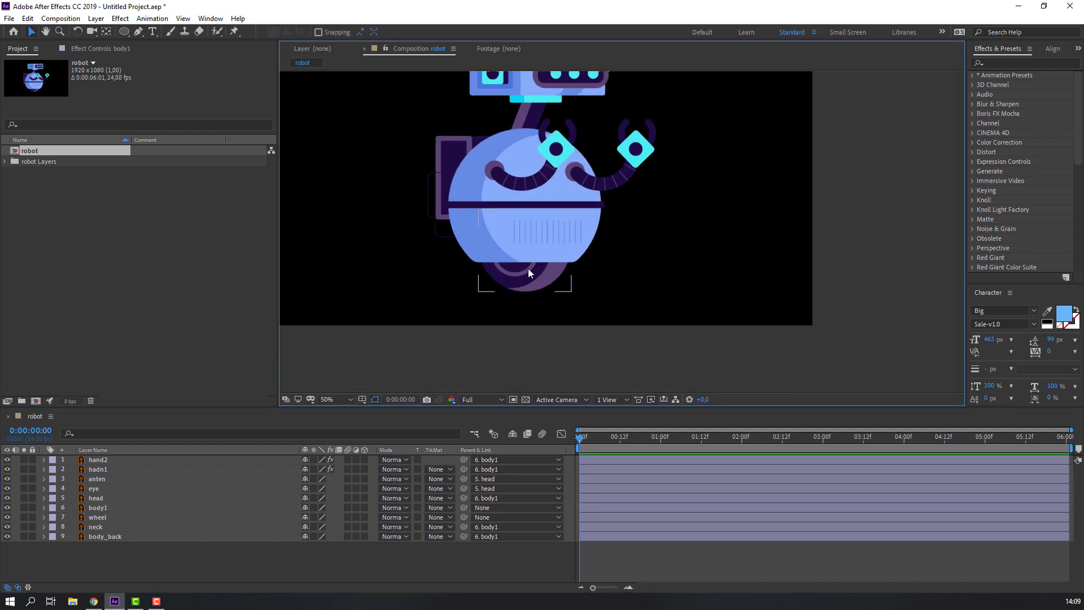
{"action": "left_click", "coordinate": [103, 581]}
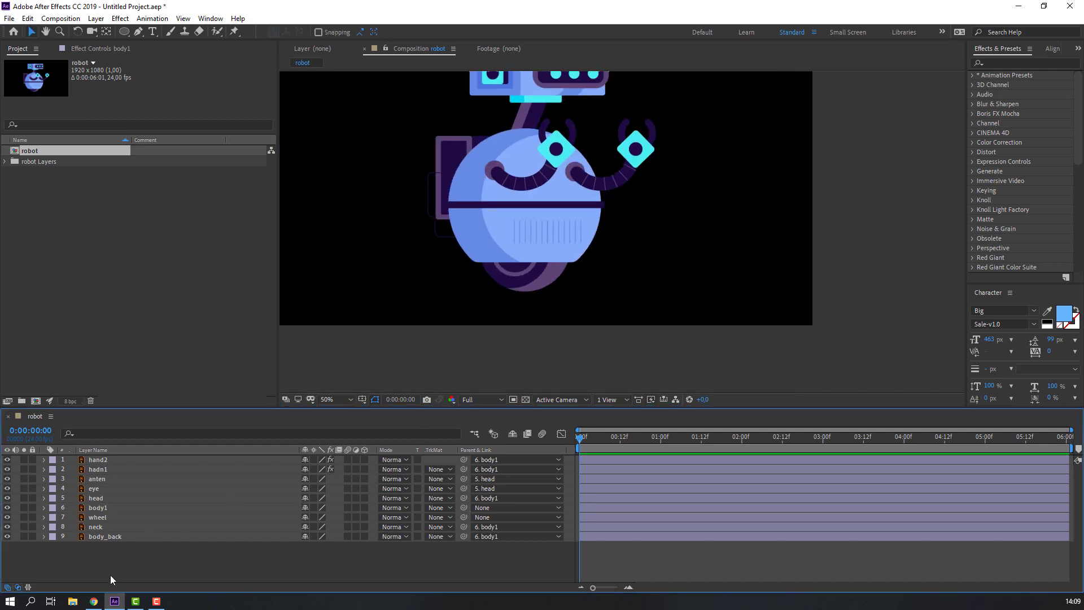
- Create a new 600x600 composition named 'wheel'
{"action": "left_click", "coordinate": [35, 400]}
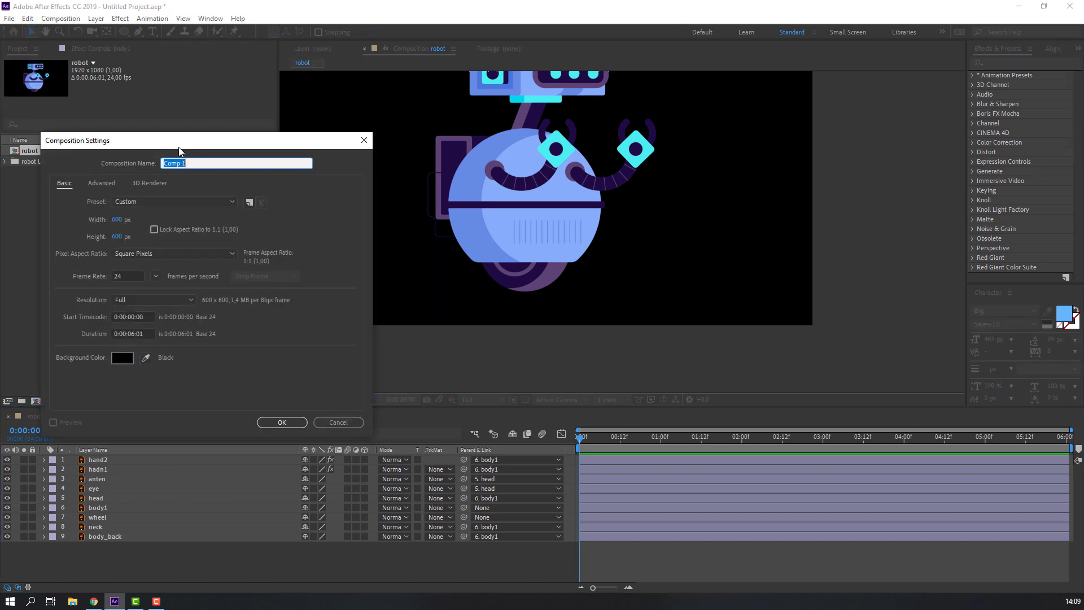
{"action": "type", "text": "w"}
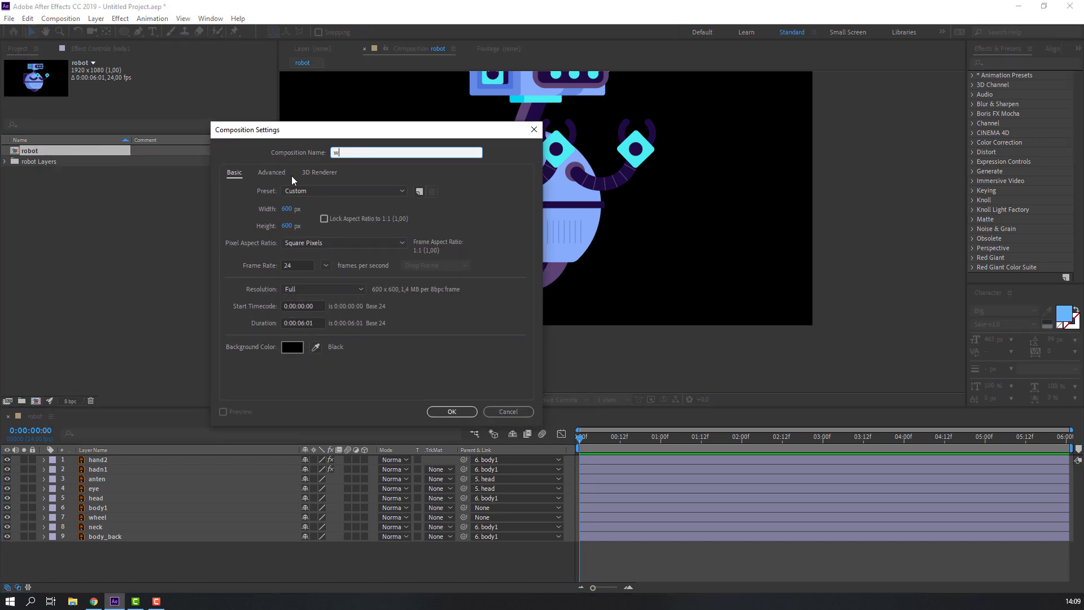
{"action": "type", "text": "heel"}
{"action": "left_click", "coordinate": [451, 411]}
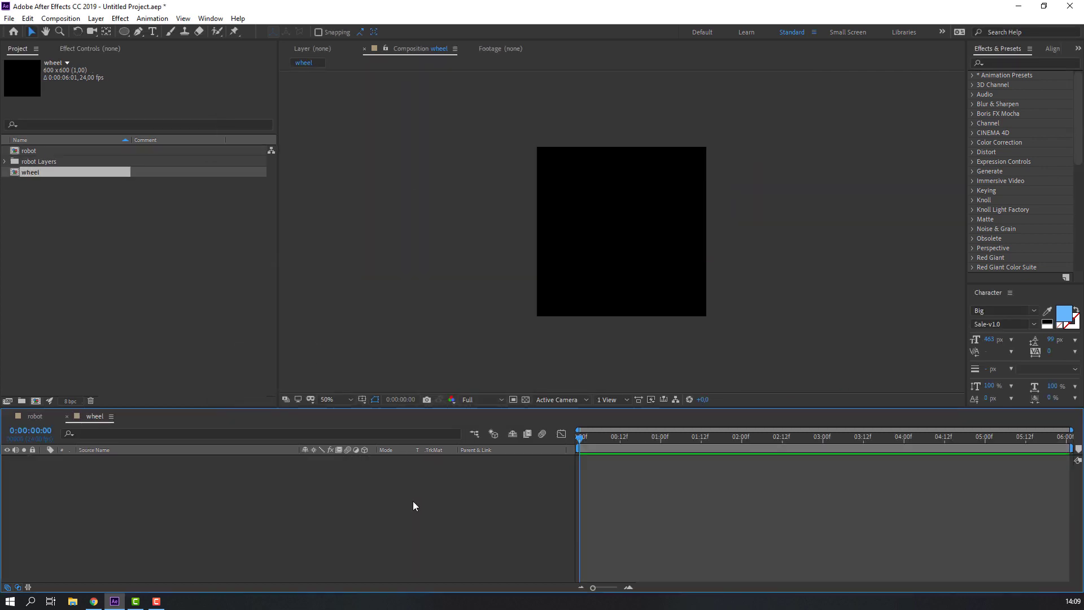
- Draw a large circle filling the wheel comp with the Ellipse tool
{"action": "left_click_drag", "start_coordinate": [124, 29], "coordinate": [154, 59]}
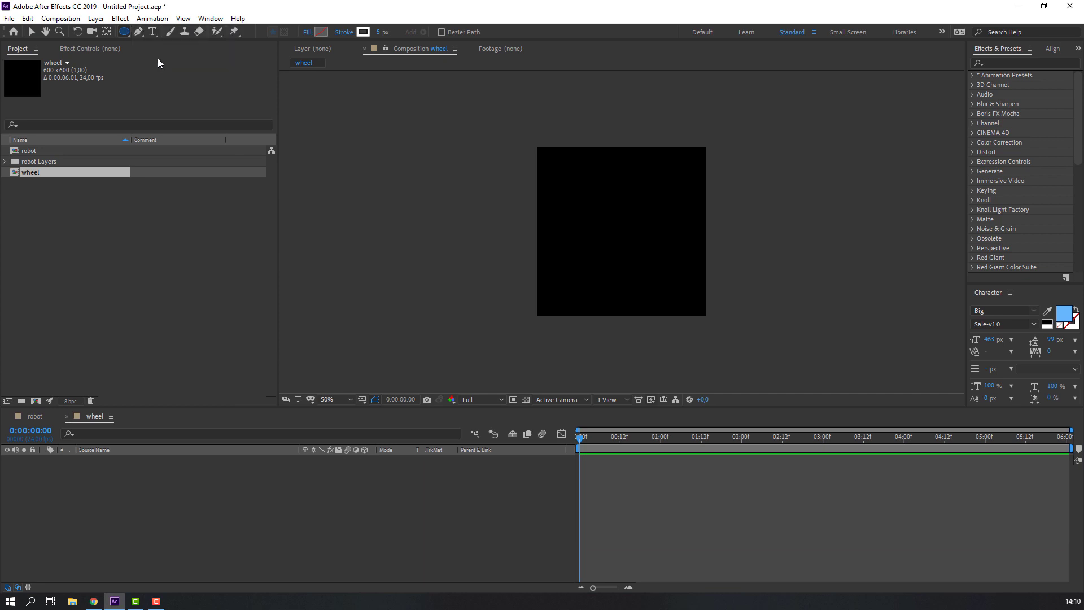
{"action": "key", "text": "period"}
{"action": "key", "text": "period"}
{"action": "left_click_drag", "start_coordinate": [667, 247], "coordinate": [506, 235]}
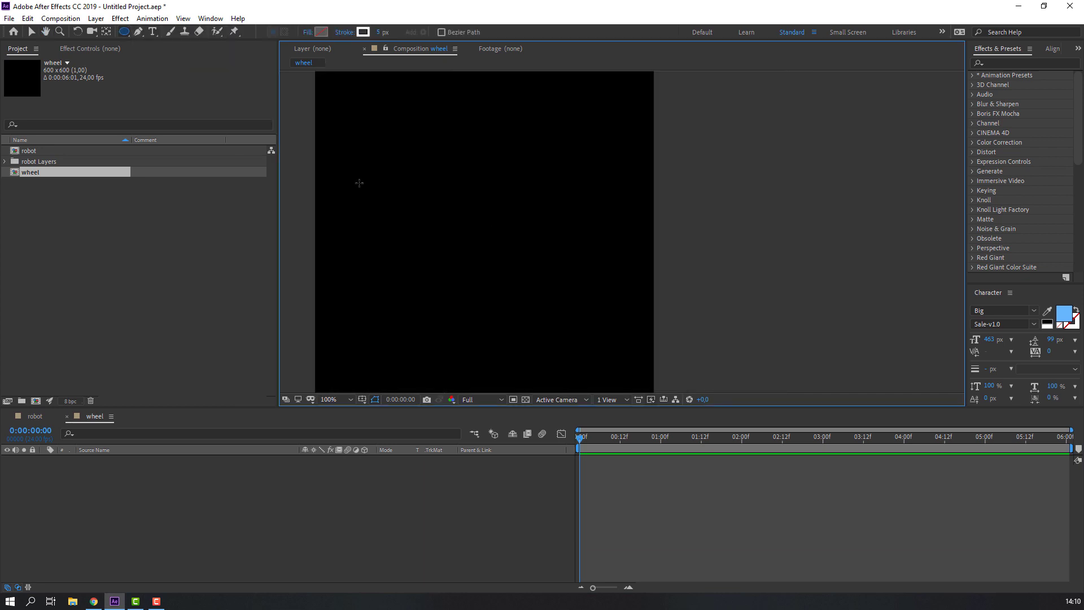
{"action": "left_click_drag", "start_coordinate": [358, 179], "coordinate": [498, 182]}
{"action": "left_click_drag", "start_coordinate": [428, 116], "coordinate": [679, 316]}
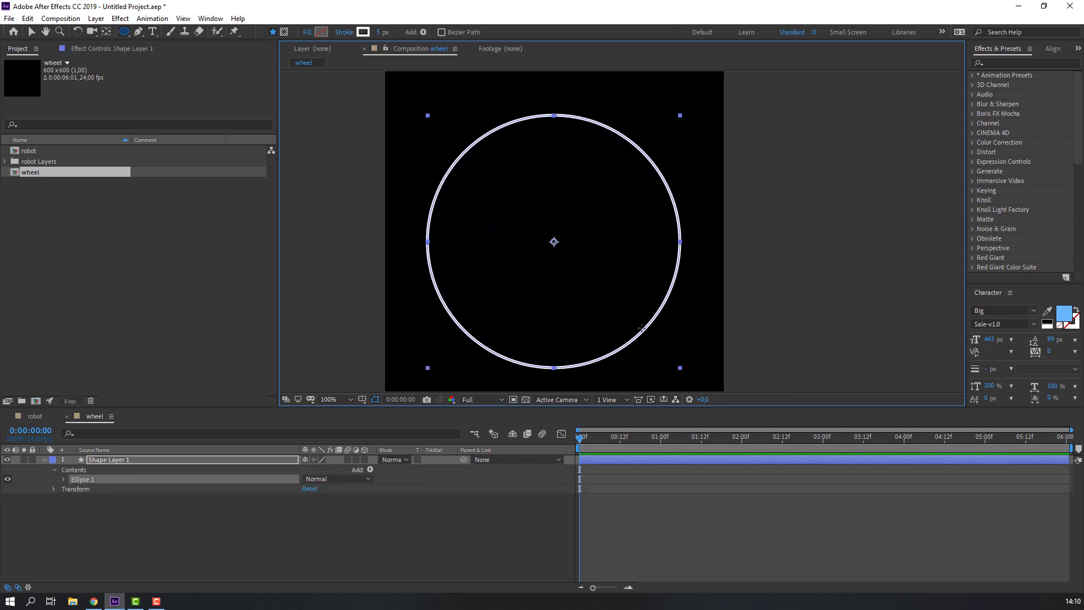
{"action": "left_click", "coordinate": [32, 32]}
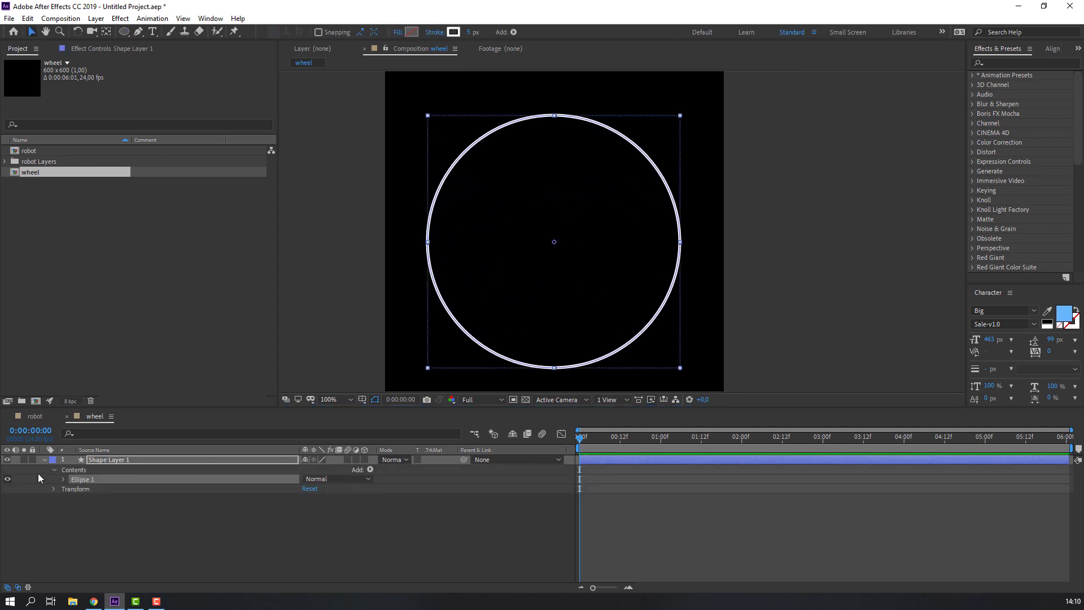
- Rename the new shape layer to 01
{"action": "left_click", "coordinate": [44, 460]}
{"action": "left_click", "coordinate": [119, 461]}
{"action": "key", "text": "Return"}
{"action": "type", "text": "01"}
{"action": "key", "text": "Return"}
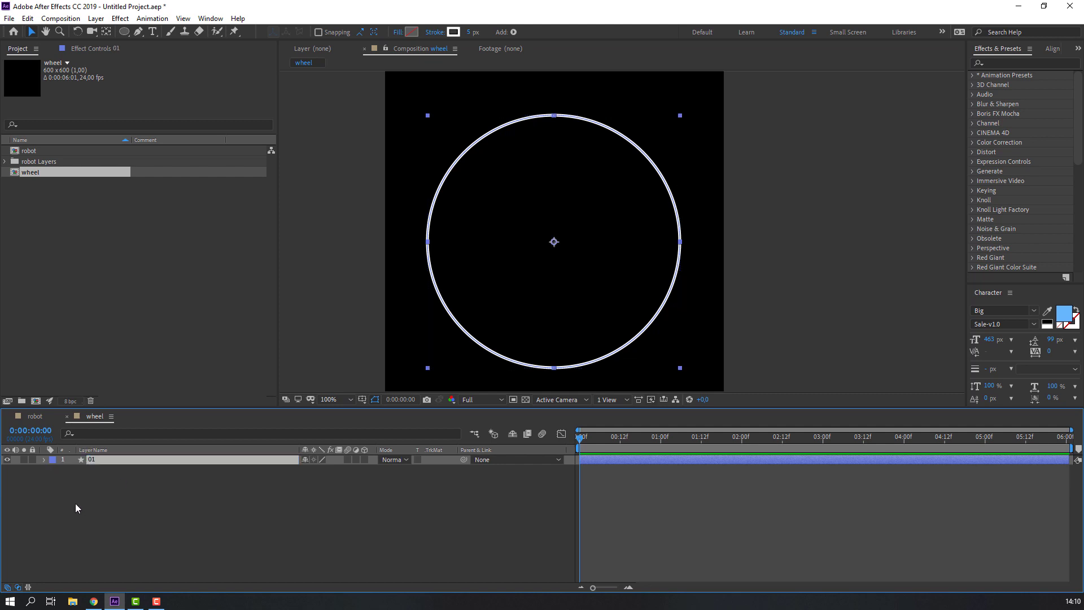
- Add dashes to layer 01's stroke and set the dash length to 257
{"action": "left_click", "coordinate": [44, 460]}
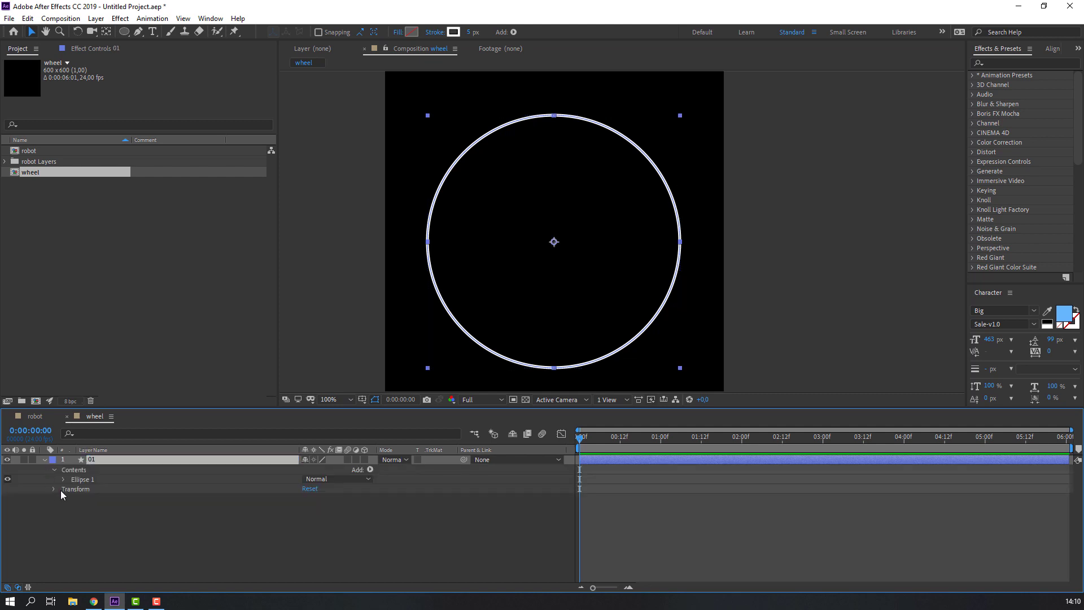
{"action": "left_click", "coordinate": [62, 479]}
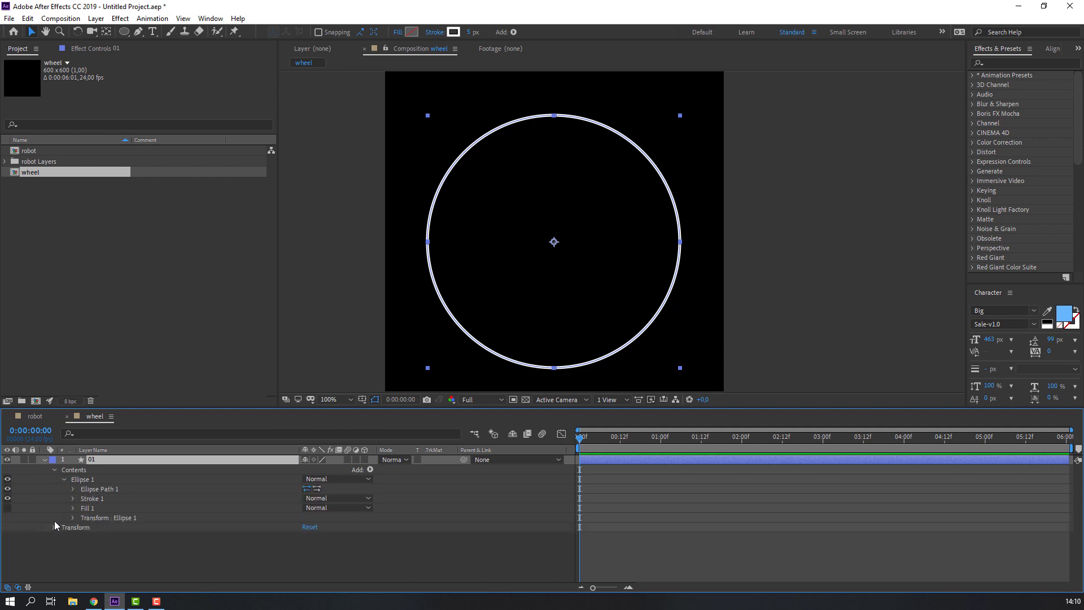
{"action": "left_click", "coordinate": [73, 498]}
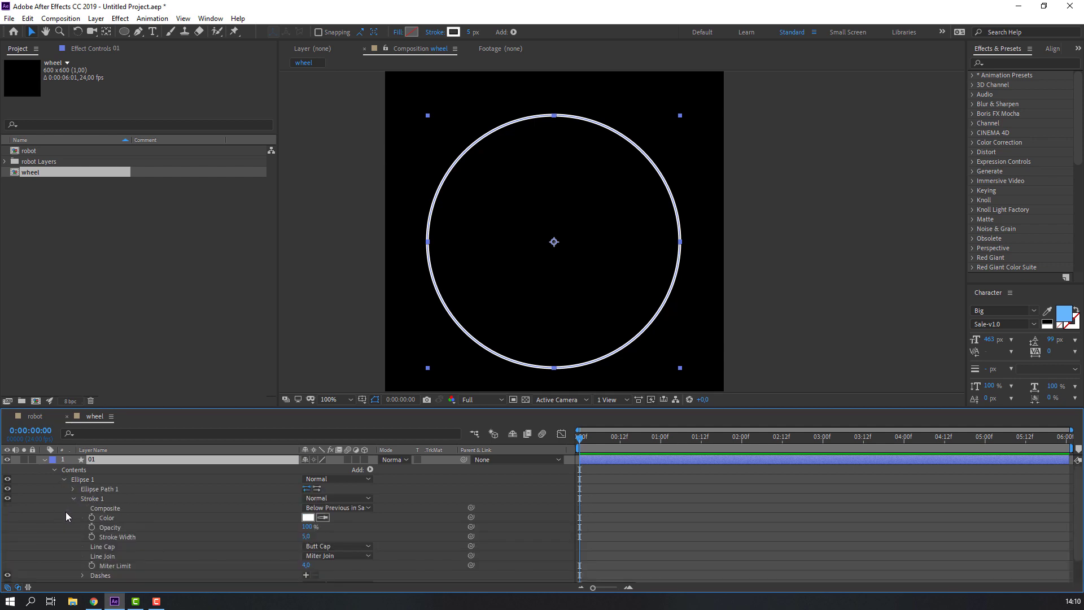
{"action": "scroll", "coordinate": [158, 550], "scroll_direction": "down", "scroll_amount": 1}
{"action": "left_click", "coordinate": [306, 548]}
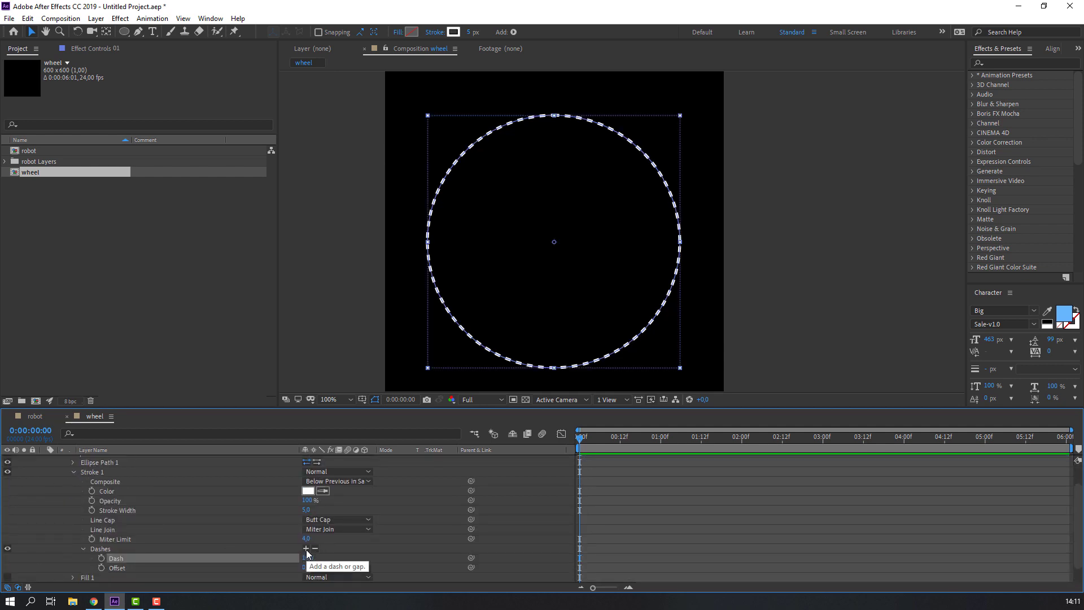
{"action": "scroll", "coordinate": [285, 550], "scroll_direction": "down", "scroll_amount": 1}
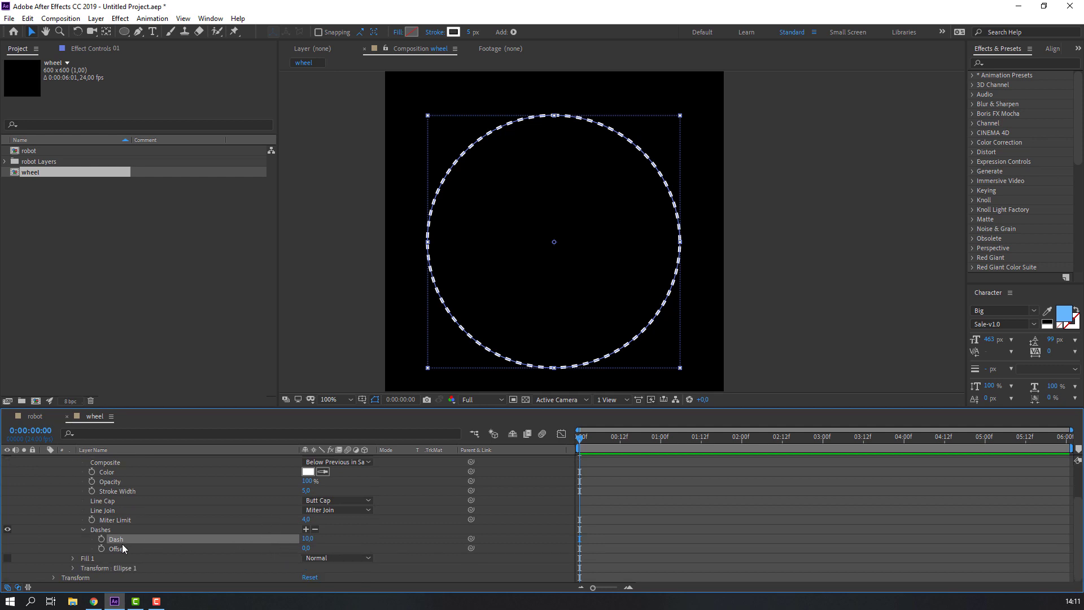
{"action": "left_click_drag", "start_coordinate": [308, 538], "coordinate": [430, 526]}
{"action": "left_click", "coordinate": [506, 523]}
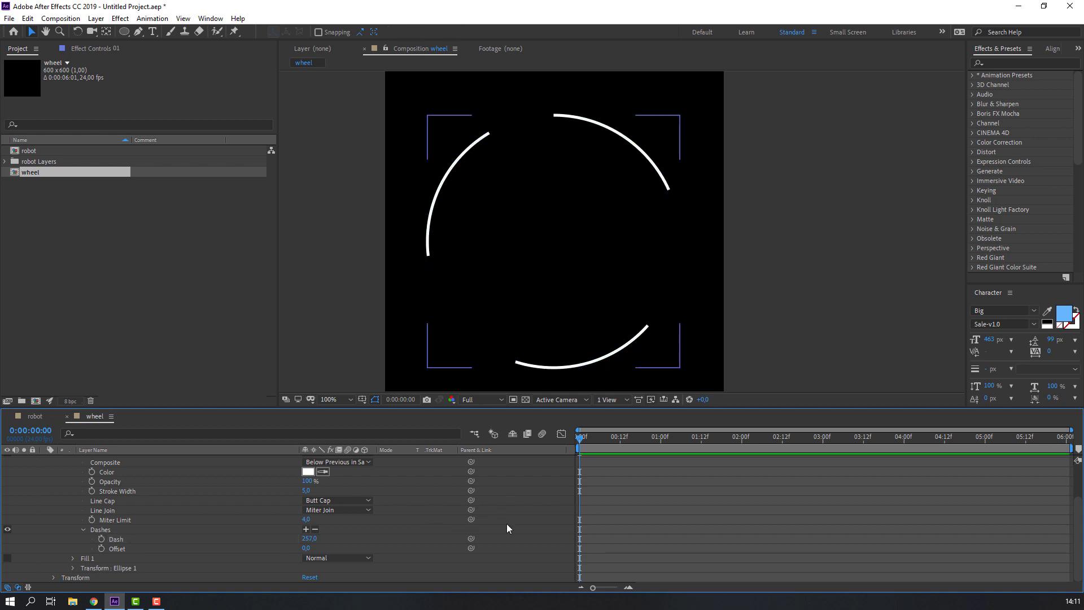
{"action": "scroll", "coordinate": [70, 522], "scroll_direction": "up", "scroll_amount": 3}
{"action": "left_click", "coordinate": [44, 460]}
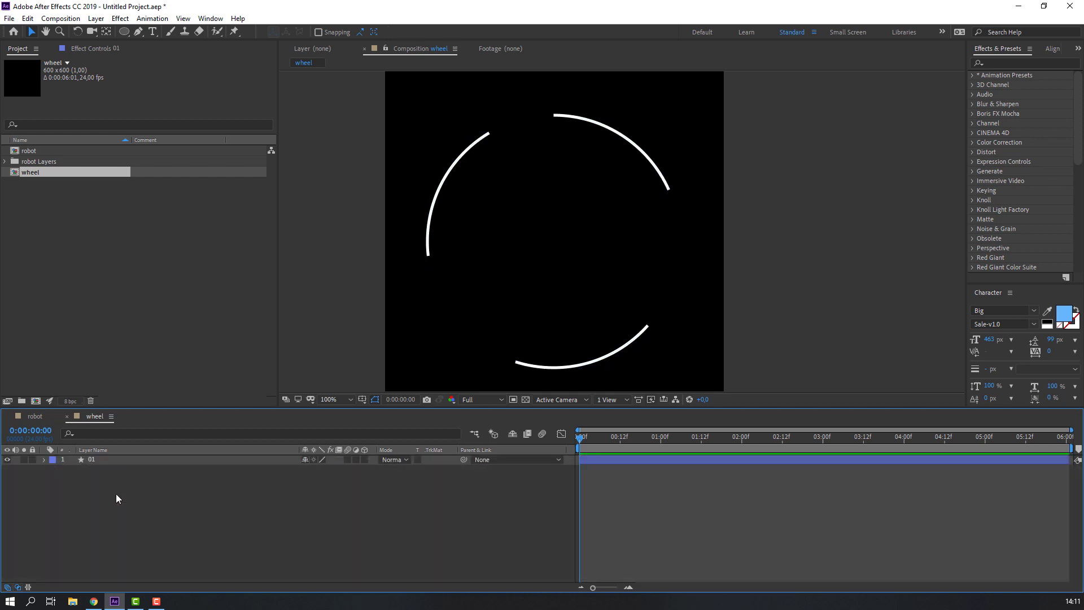
{"action": "left_click", "coordinate": [93, 459]}
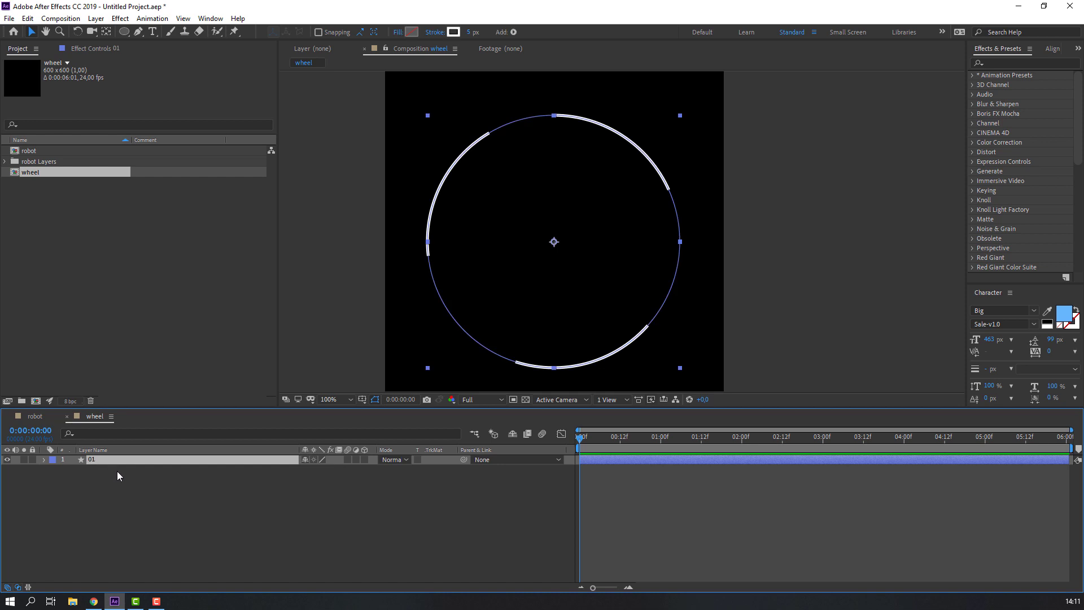
- Duplicate layer 01 as layer 02 and adjust its stroke Dash value
{"action": "key", "text": "ctrl+d"}
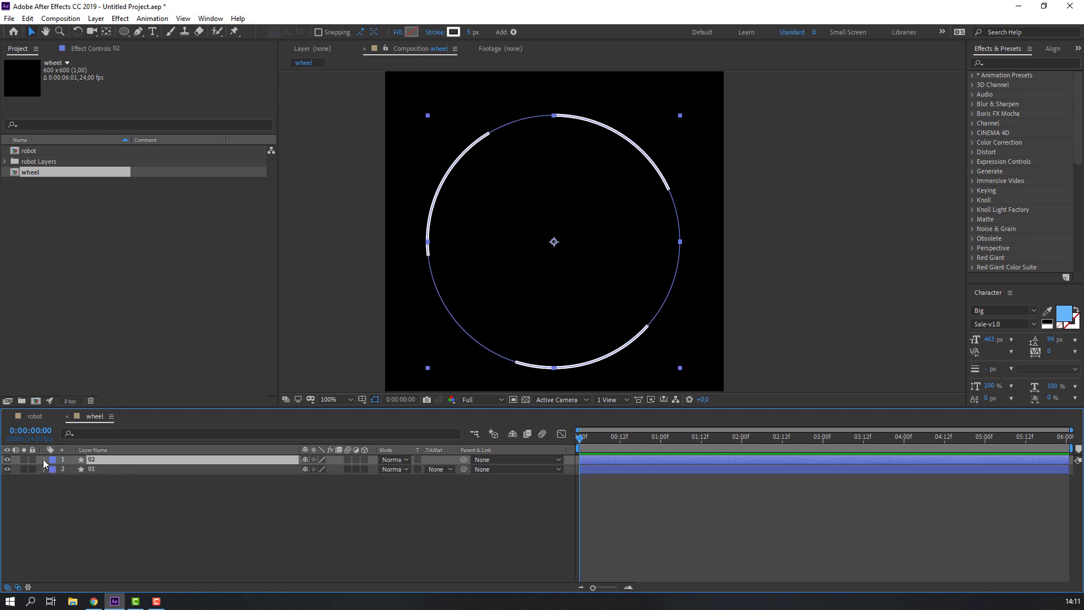
{"action": "left_click", "coordinate": [44, 460]}
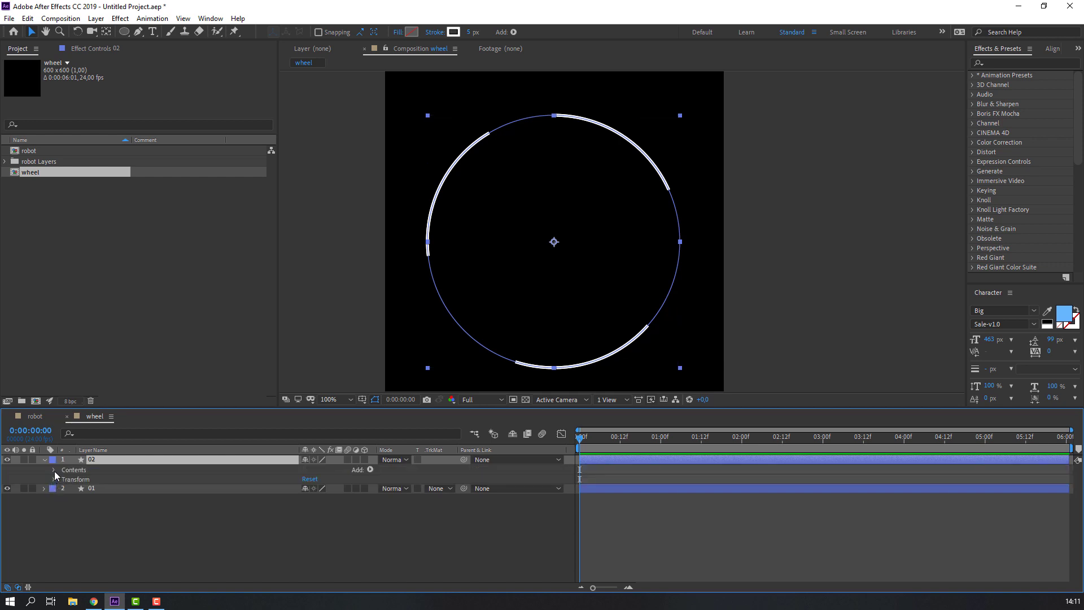
{"action": "left_click", "coordinate": [54, 470]}
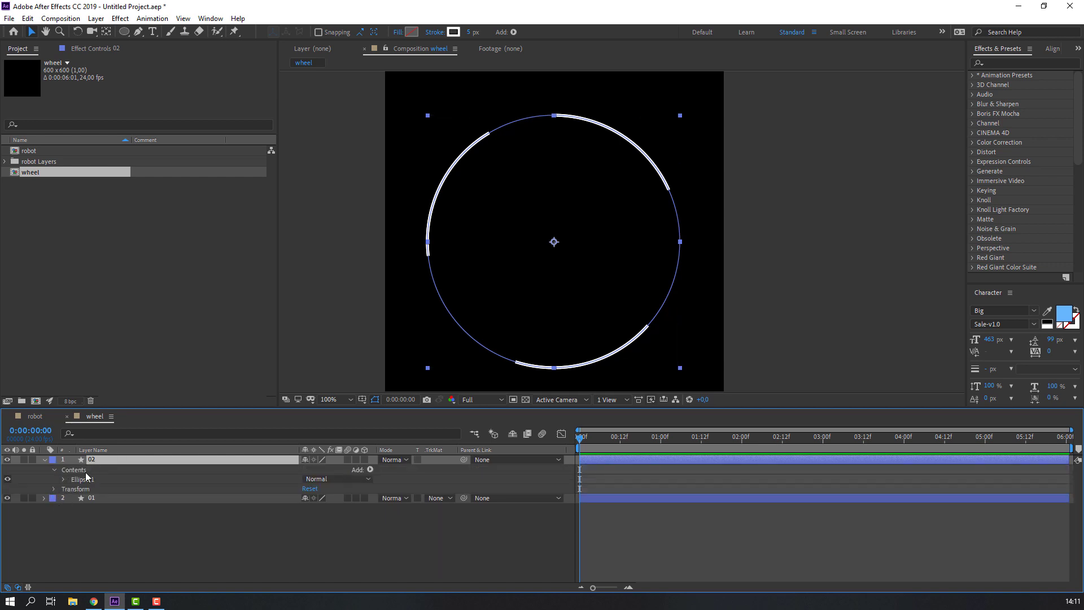
{"action": "left_click", "coordinate": [63, 479]}
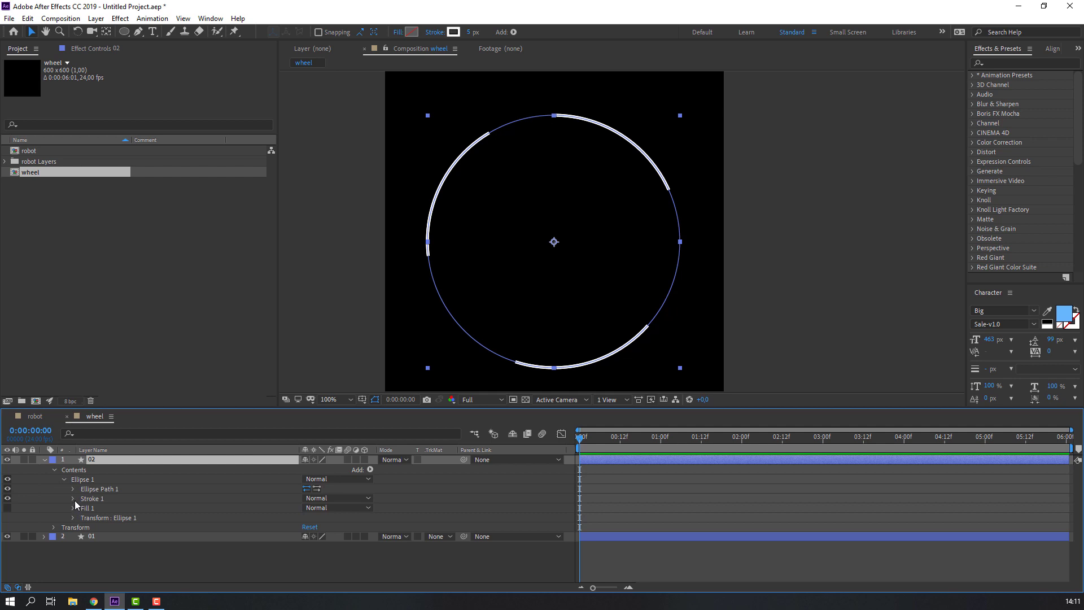
{"action": "left_click", "coordinate": [73, 499]}
{"action": "scroll", "coordinate": [62, 523], "scroll_direction": "down", "scroll_amount": 1}
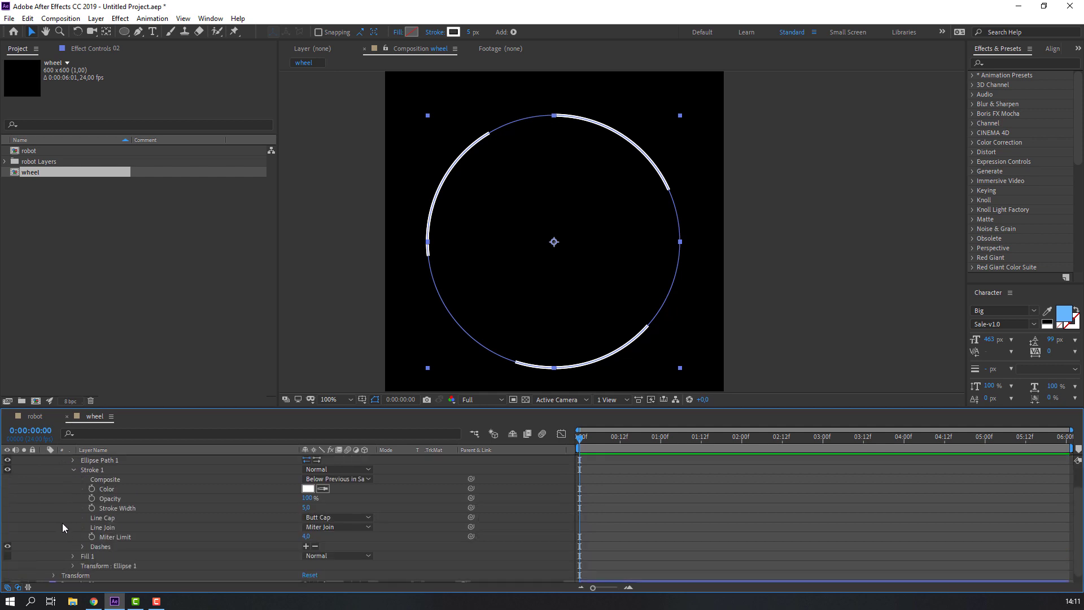
{"action": "scroll", "coordinate": [62, 522], "scroll_direction": "down", "scroll_amount": 1}
{"action": "left_click", "coordinate": [81, 539]}
{"action": "scroll", "coordinate": [66, 538], "scroll_direction": "down", "scroll_amount": 1}
{"action": "left_click", "coordinate": [298, 529]}
{"action": "left_click_drag", "start_coordinate": [298, 529], "coordinate": [266, 532]}
{"action": "scroll", "coordinate": [128, 491], "scroll_direction": "up", "scroll_amount": 2}
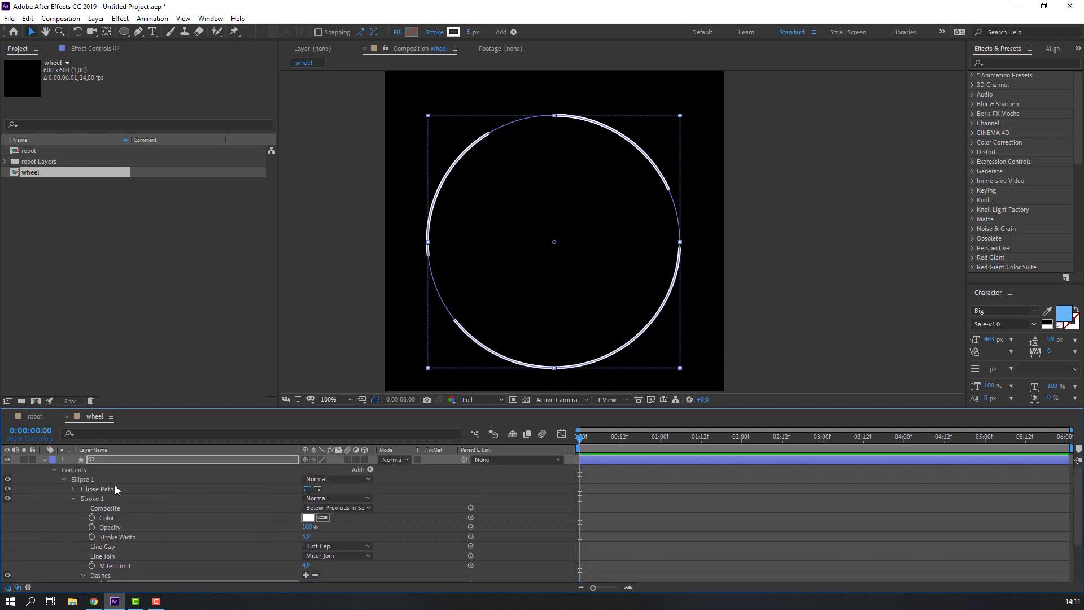
- Shrink layer 02's circle to 77% scale
{"action": "left_click", "coordinate": [97, 462]}
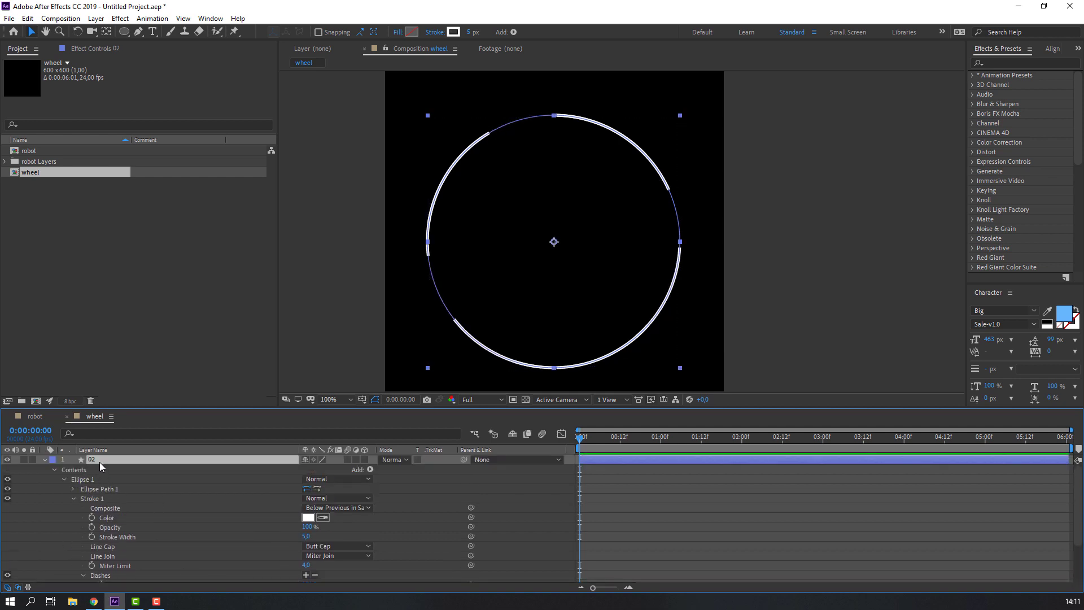
{"action": "key", "text": "s"}
{"action": "left_click_drag", "start_coordinate": [312, 472], "coordinate": [299, 472]}
{"action": "left_click", "coordinate": [160, 503]}
- Shorten layer 02's stroke dashes to a length of 66
{"action": "left_click", "coordinate": [45, 460]}
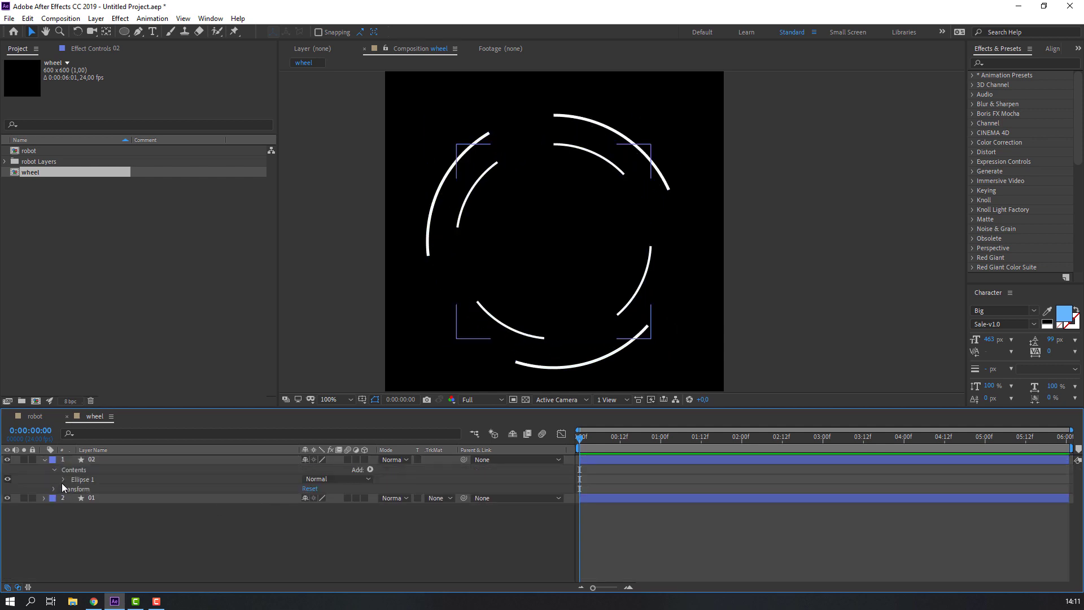
{"action": "left_click", "coordinate": [63, 479]}
{"action": "left_click", "coordinate": [73, 498]}
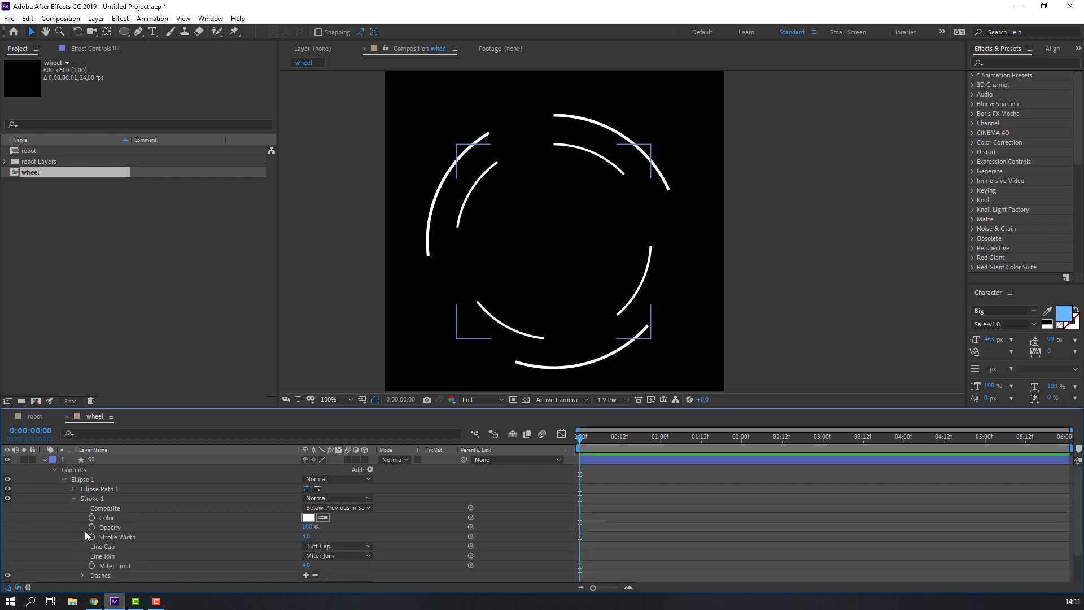
{"action": "scroll", "coordinate": [57, 523], "scroll_direction": "down", "scroll_amount": 2}
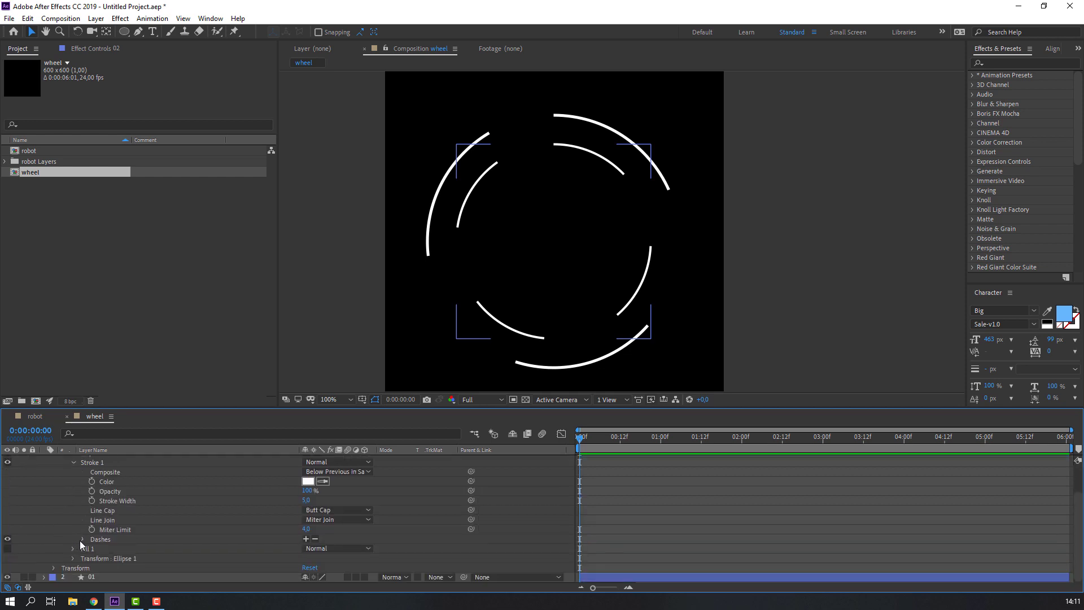
{"action": "left_click", "coordinate": [81, 539]}
{"action": "scroll", "coordinate": [62, 526], "scroll_direction": "down", "scroll_amount": 1}
{"action": "left_click_drag", "start_coordinate": [314, 530], "coordinate": [253, 533]}
{"action": "left_click", "coordinate": [462, 513]}
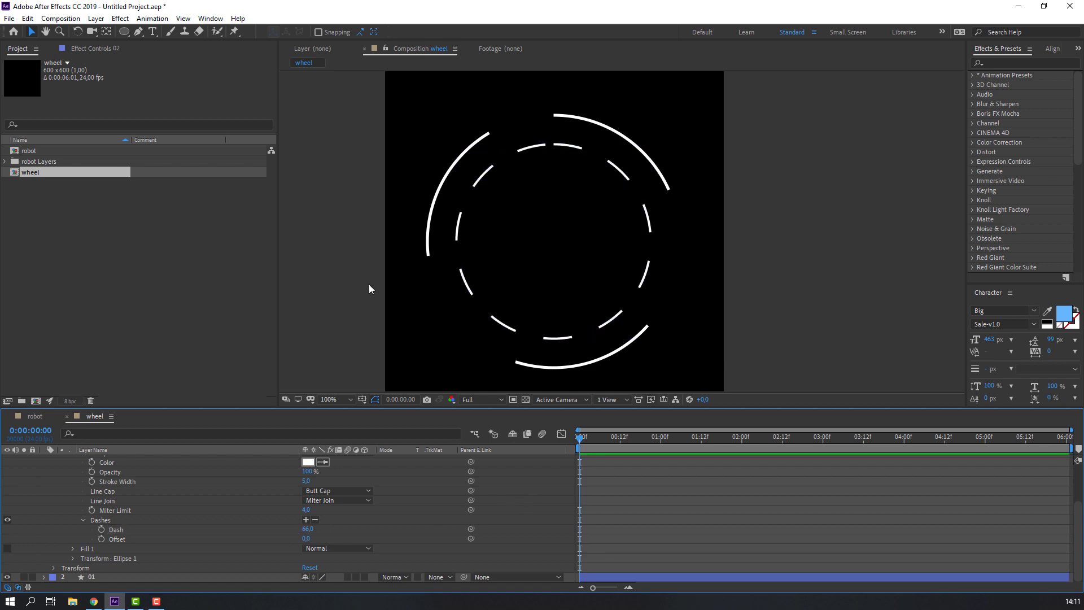
{"action": "scroll", "coordinate": [57, 490], "scroll_direction": "up", "scroll_amount": 3}
{"action": "left_click", "coordinate": [56, 490]}
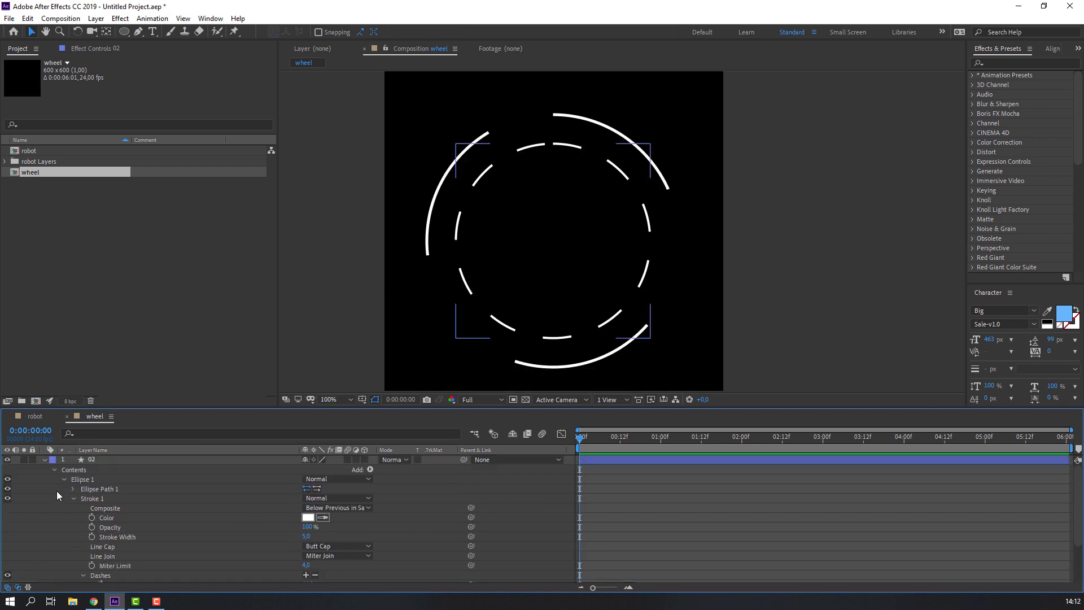
- Set layer 02's scale to 80%, then nudge it up to 89%
{"action": "left_click", "coordinate": [44, 460]}
{"action": "left_click", "coordinate": [96, 460]}
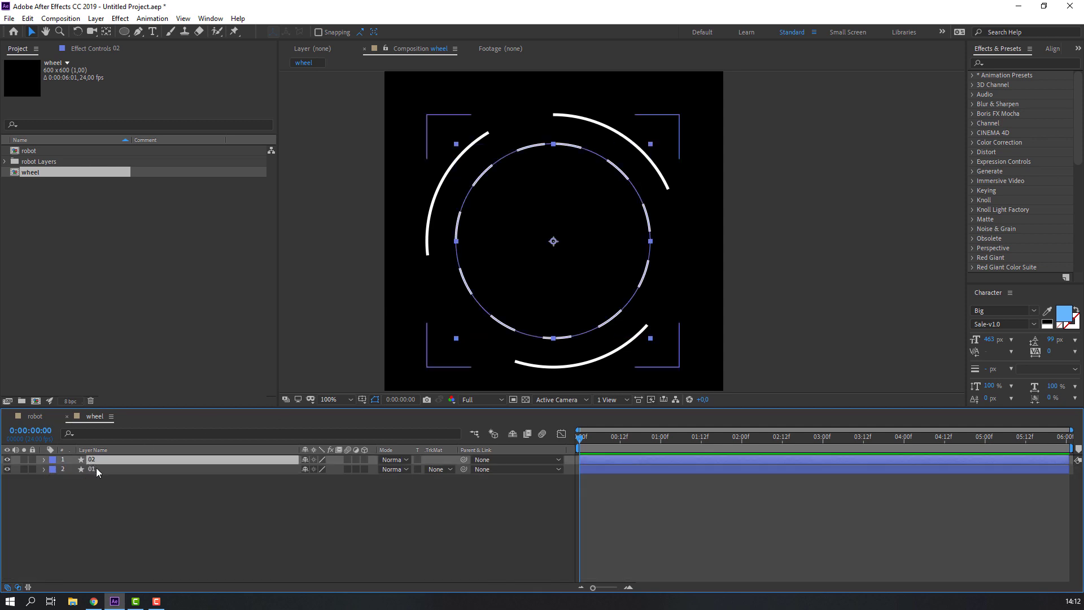
{"action": "key", "text": "s"}
{"action": "left_click", "coordinate": [318, 469]}
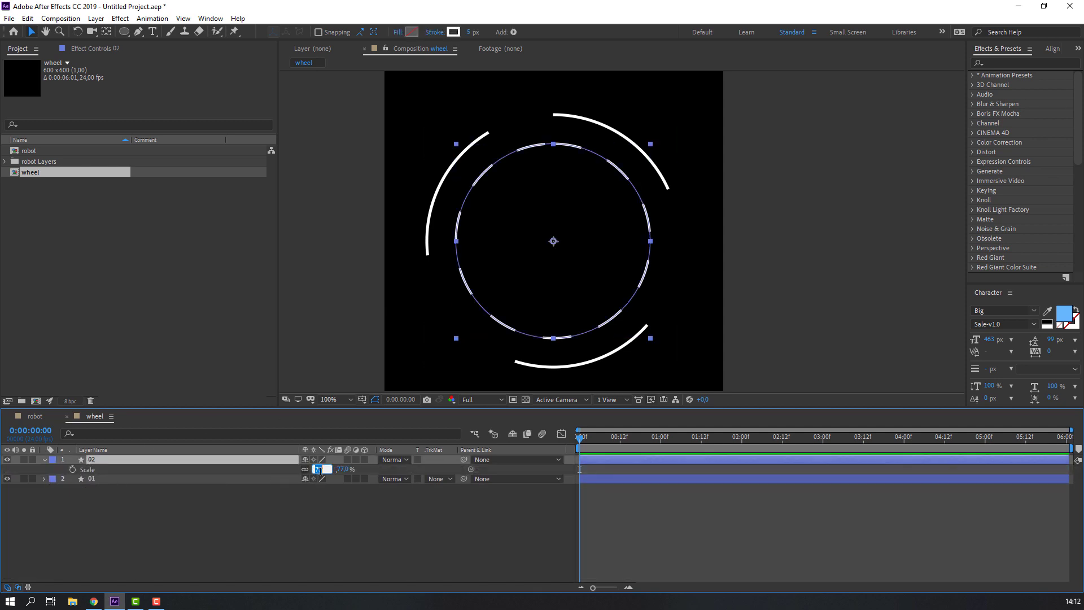
{"action": "type", "text": "80"}
{"action": "key", "text": "Return"}
{"action": "left_click", "coordinate": [321, 519]}
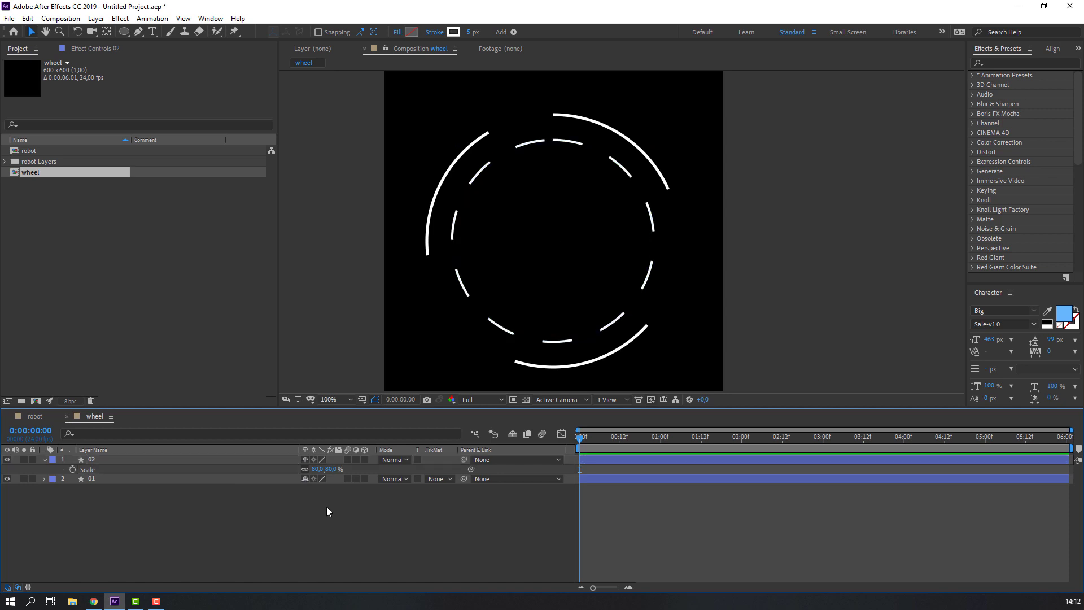
{"action": "left_click_drag", "start_coordinate": [318, 469], "coordinate": [319, 473]}
{"action": "left_click", "coordinate": [280, 545]}
{"action": "left_click", "coordinate": [44, 459]}
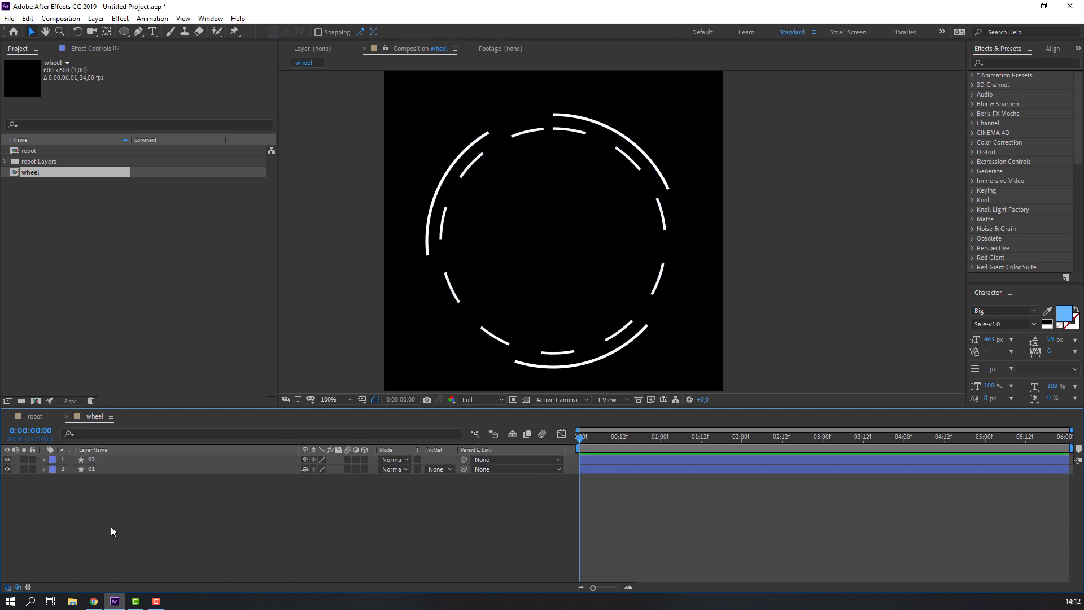
- Keyframe rotation on both rings, set six revolutions at the comp's end, and preview
{"action": "left_click_drag", "start_coordinate": [120, 503], "coordinate": [101, 447]}
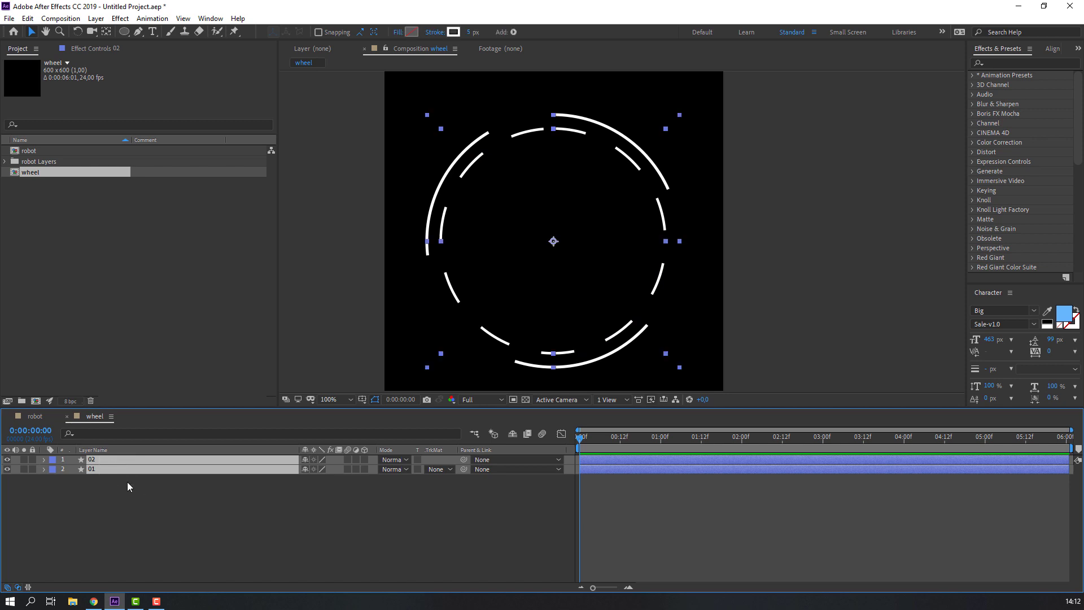
{"action": "key", "text": "r"}
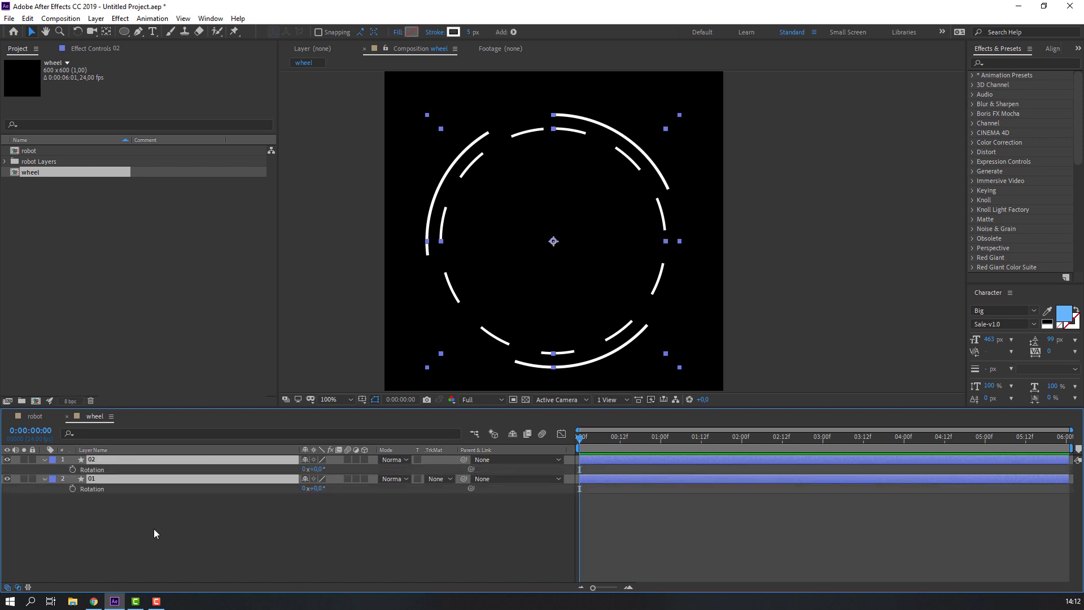
{"action": "left_click", "coordinate": [72, 469]}
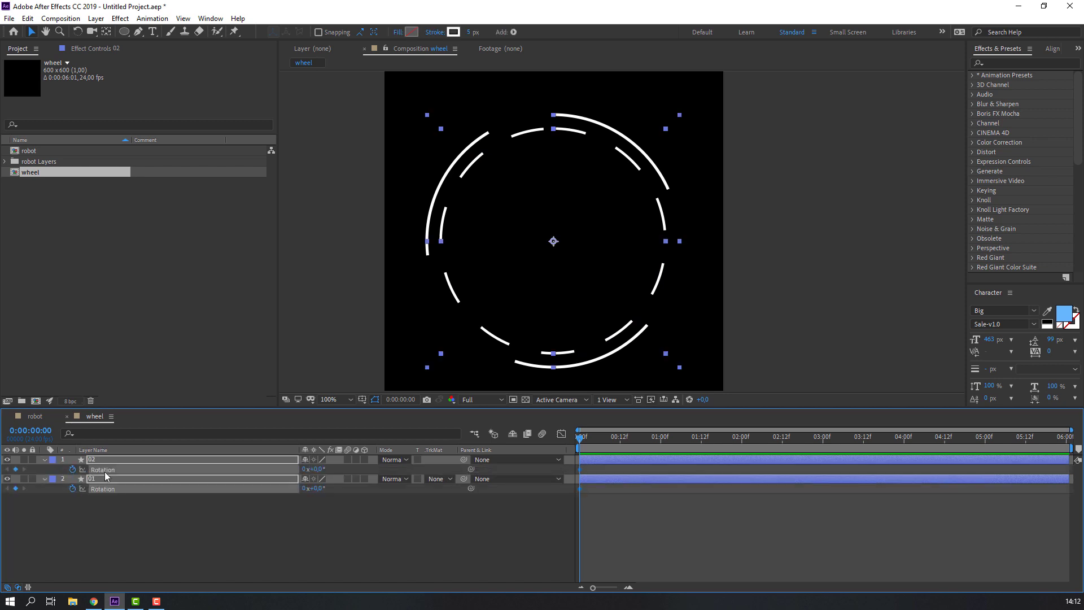
{"action": "left_click_drag", "start_coordinate": [581, 450], "coordinate": [1065, 449]}
{"action": "left_click", "coordinate": [303, 469]}
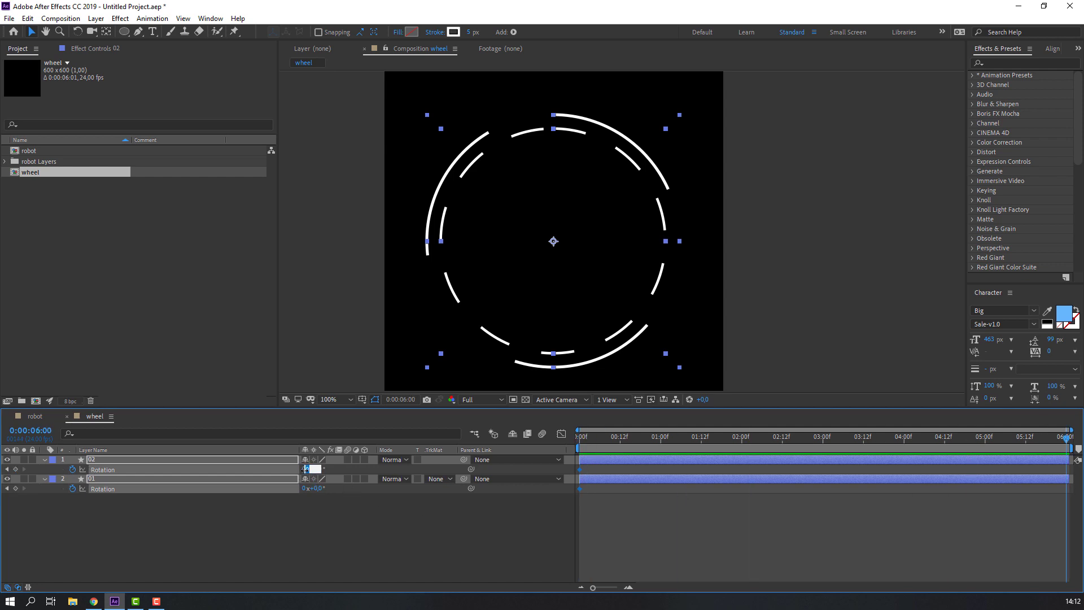
{"action": "type", "text": "6"}
{"action": "key", "text": "Return"}
{"action": "left_click", "coordinate": [313, 518]}
{"action": "key", "text": "space"}
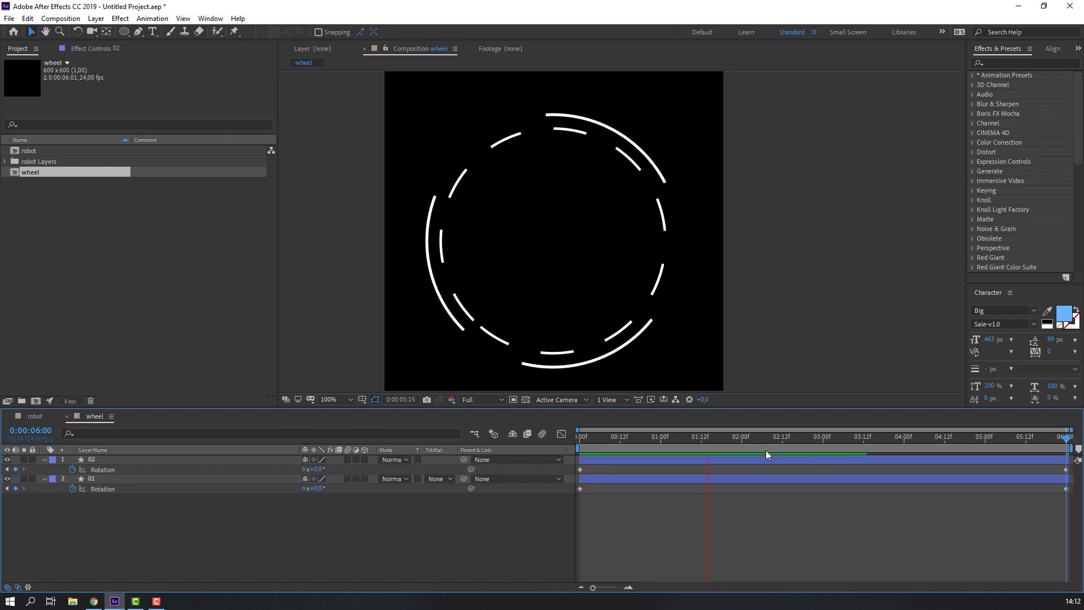
{"action": "key", "text": "space"}
- Change end rotation to 2 turns for layer 02 and 3 for layer 01, then preview
{"action": "left_click", "coordinate": [304, 469]}
{"action": "type", "text": "2"}
{"action": "key", "text": "Return"}
{"action": "left_click", "coordinate": [304, 488]}
{"action": "type", "text": "3"}
{"action": "key", "text": "Return"}
{"action": "key", "text": "space"}
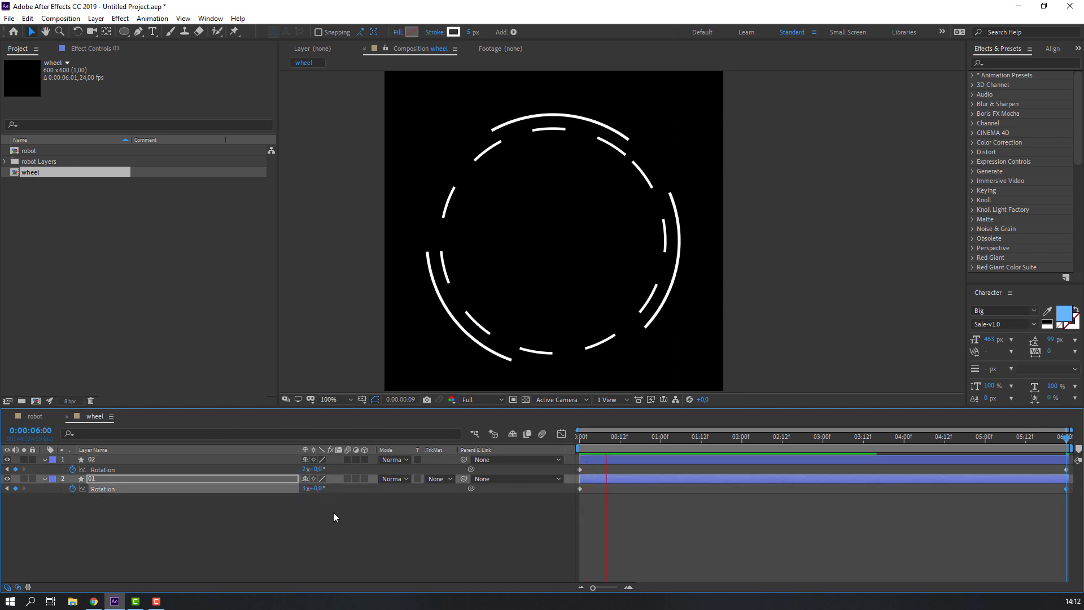
{"action": "scroll", "coordinate": [477, 346], "scroll_direction": "down", "scroll_amount": 2}
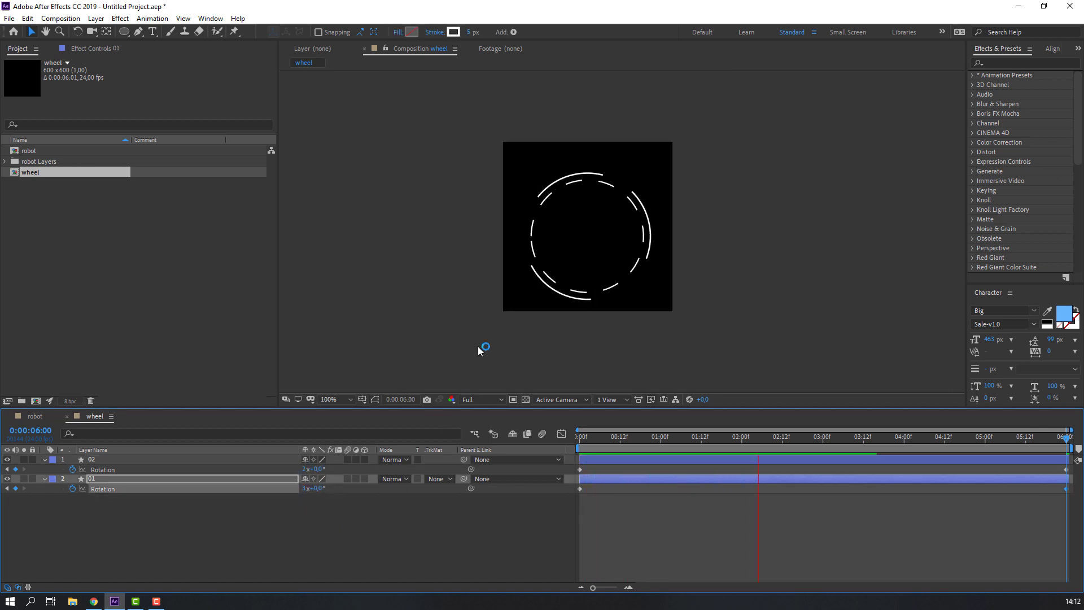
{"action": "key", "text": "space"}
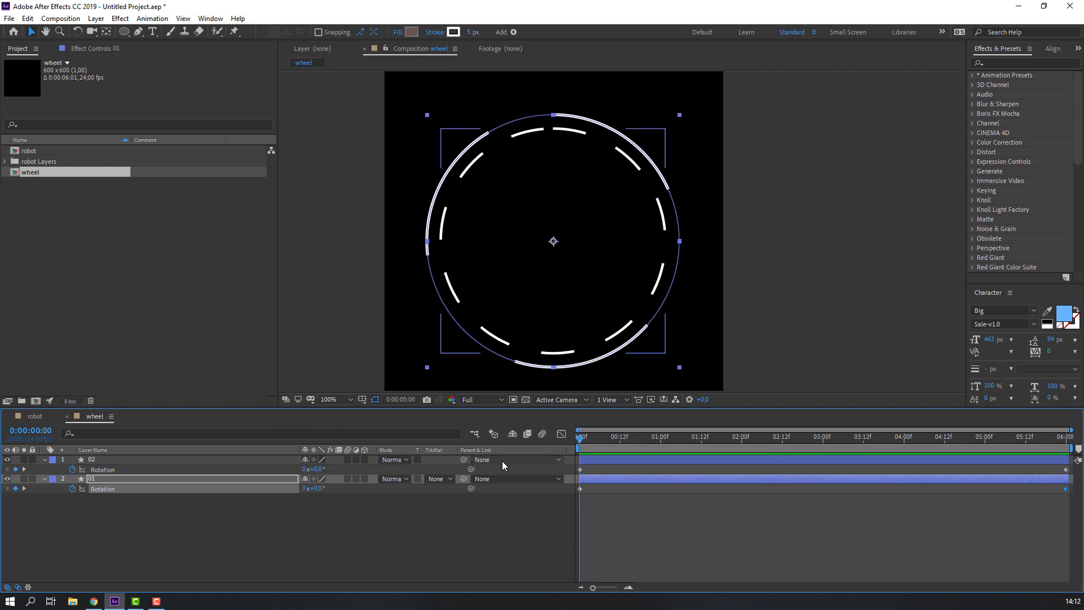
- Add the wheel comp into the robot comp and solo both wheel layers
{"action": "left_click", "coordinate": [35, 416]}
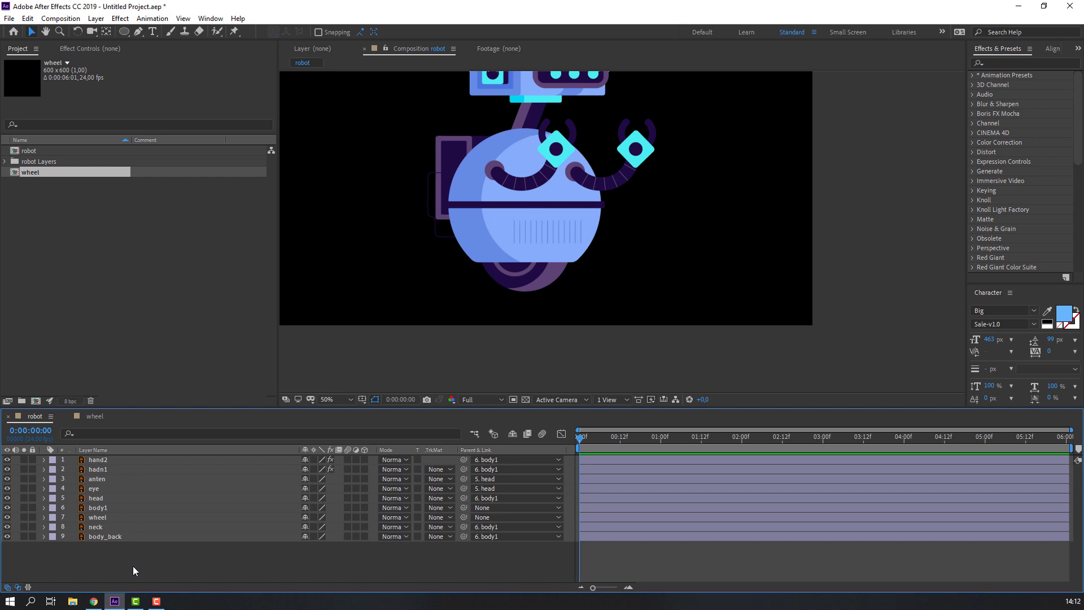
{"action": "left_click_drag", "start_coordinate": [26, 172], "coordinate": [127, 515]}
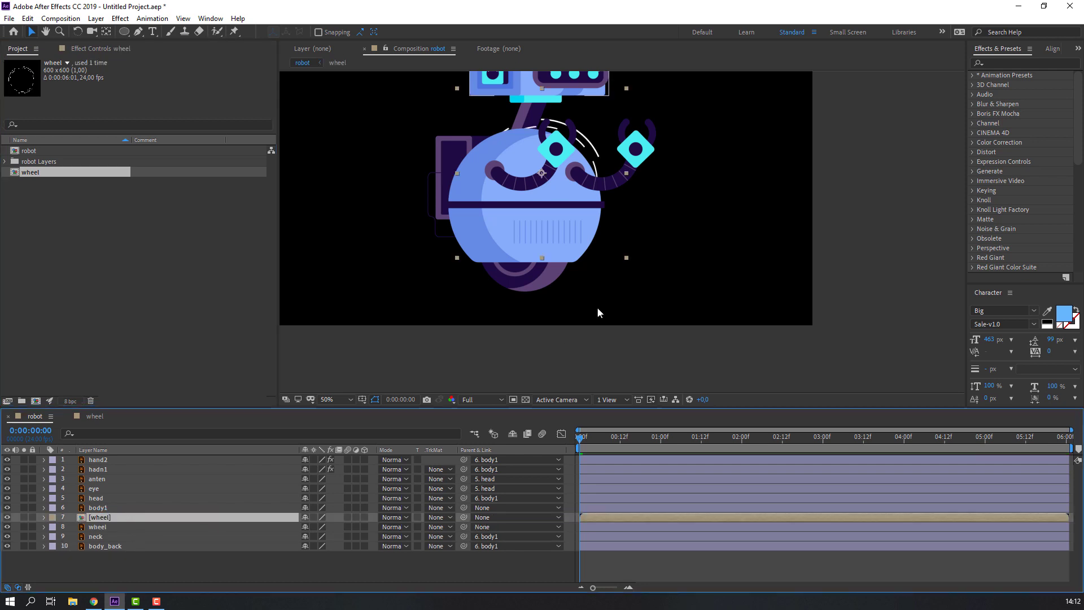
{"action": "left_click", "coordinate": [104, 526], "text": "shift"}
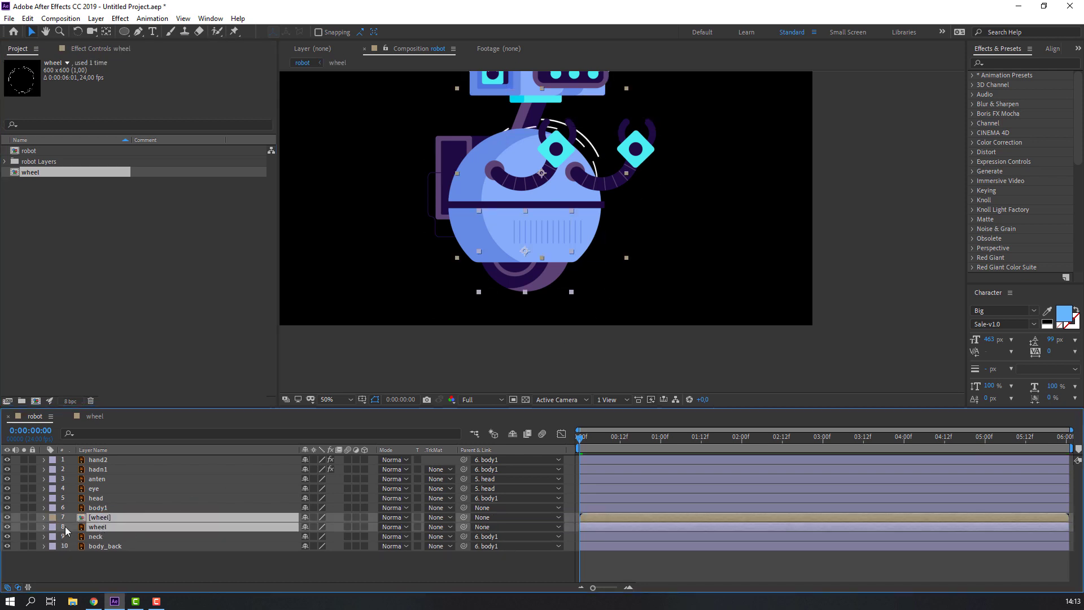
{"action": "left_click", "coordinate": [24, 517]}
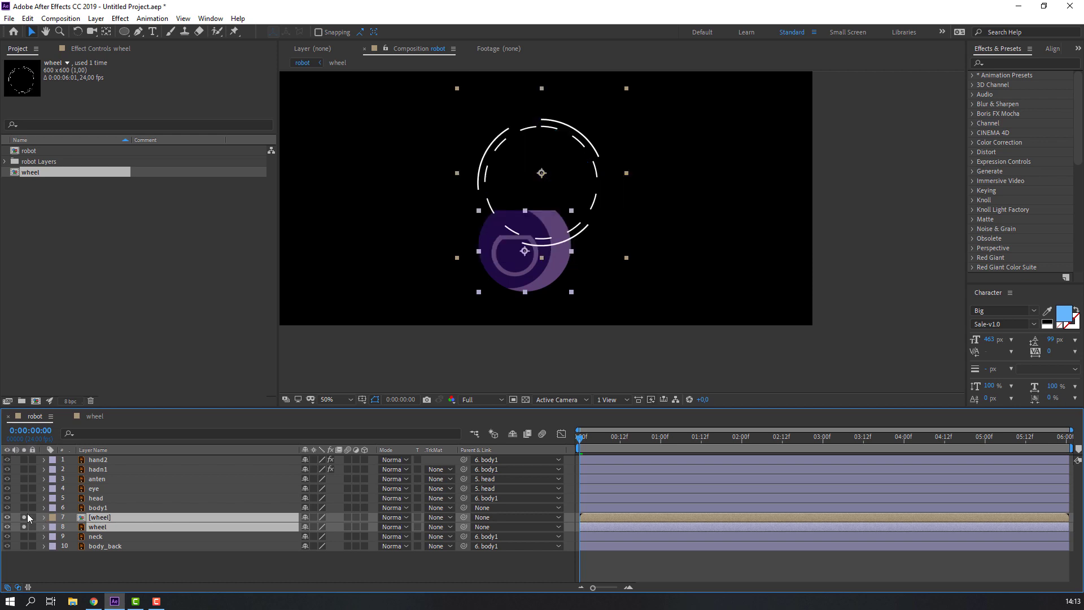
{"action": "left_click", "coordinate": [432, 323]}
- Position the wheel comp layer on the purple disc at 55% scale and preview
{"action": "key", "text": "slash"}
{"action": "left_click", "coordinate": [428, 194]}
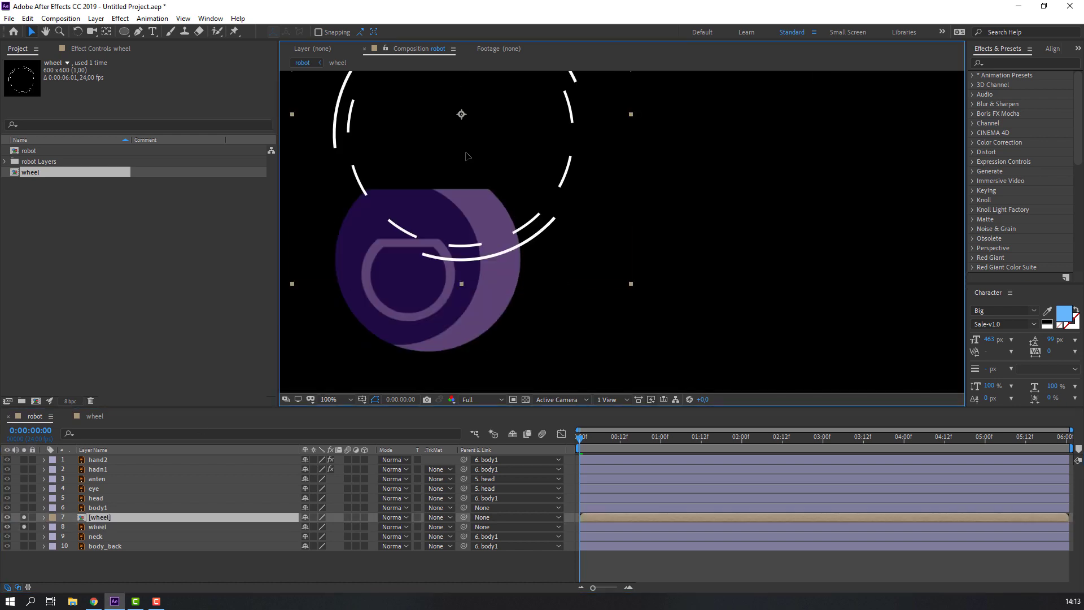
{"action": "left_click_drag", "start_coordinate": [428, 195], "coordinate": [391, 342]}
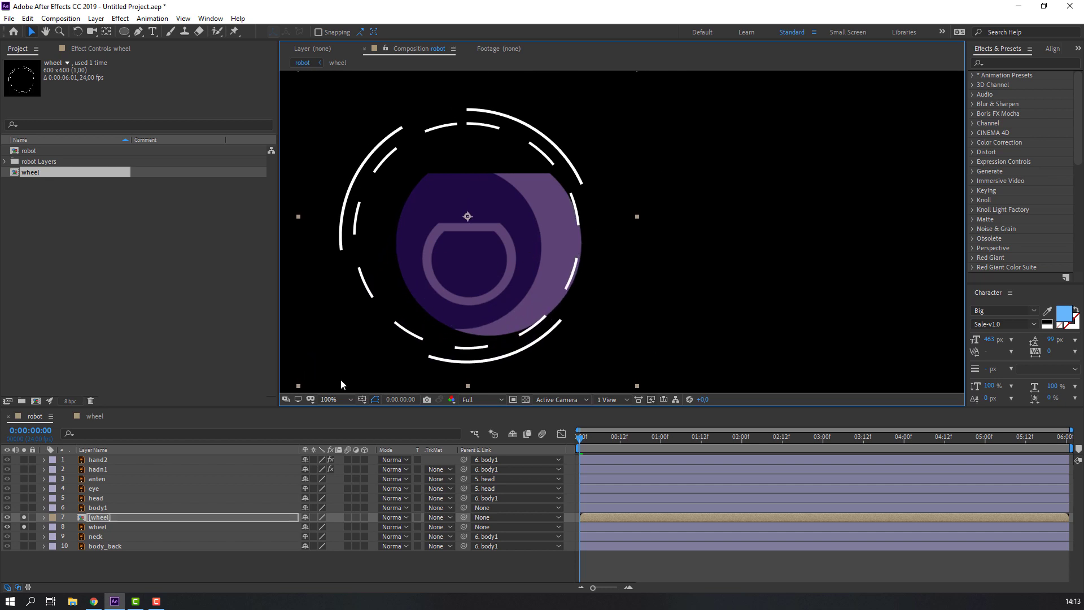
{"action": "key", "text": "s"}
{"action": "left_click_drag", "start_coordinate": [319, 527], "coordinate": [496, 329]}
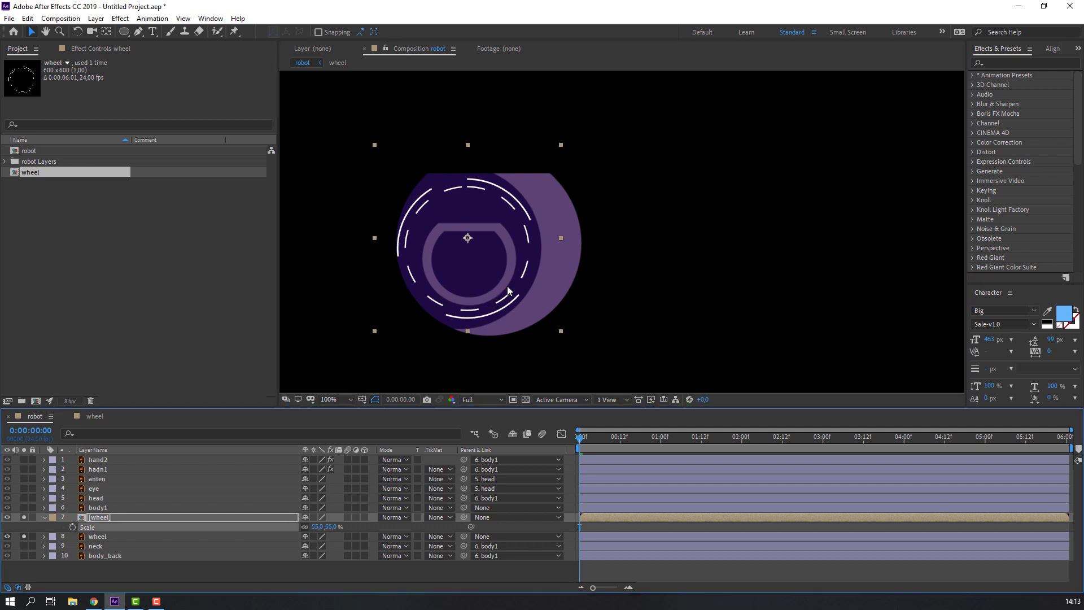
{"action": "left_click_drag", "start_coordinate": [484, 286], "coordinate": [482, 287]}
{"action": "key", "text": "space"}
{"action": "key", "text": "space"}
- Apply a purple Fill effect to the wheel comp layer, preview it, and unsolo the wheel layers
{"action": "left_click", "coordinate": [1012, 61]}
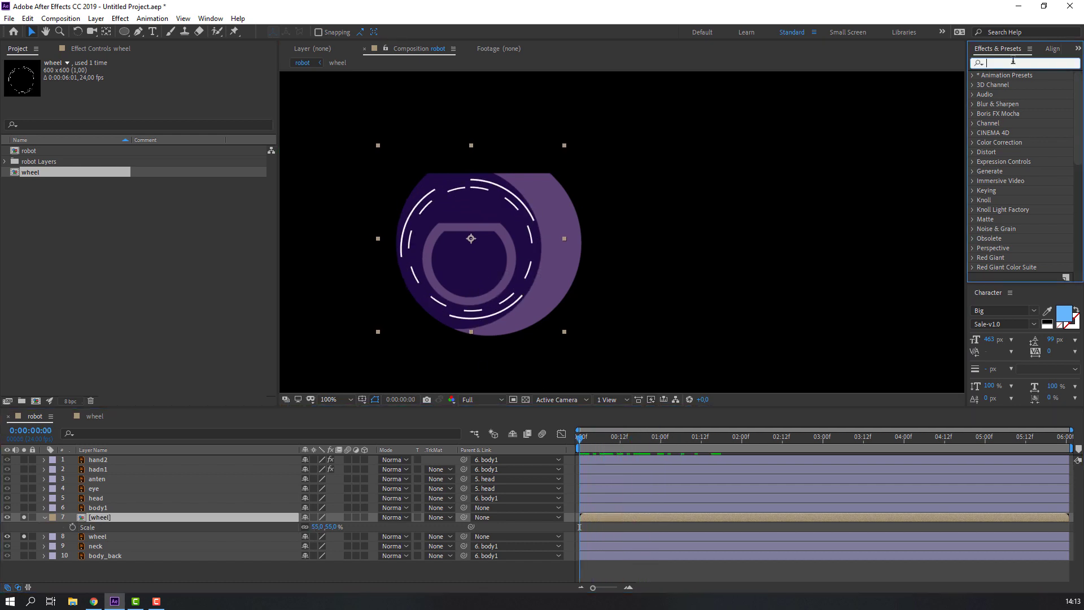
{"action": "type", "text": "fill"}
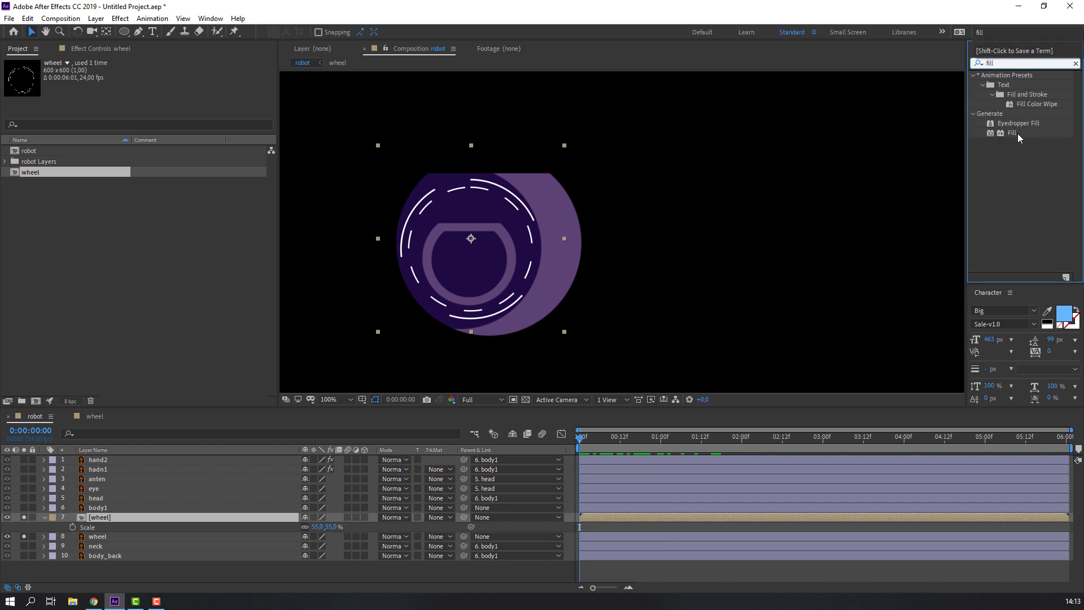
{"action": "left_click_drag", "start_coordinate": [1014, 137], "coordinate": [103, 524]}
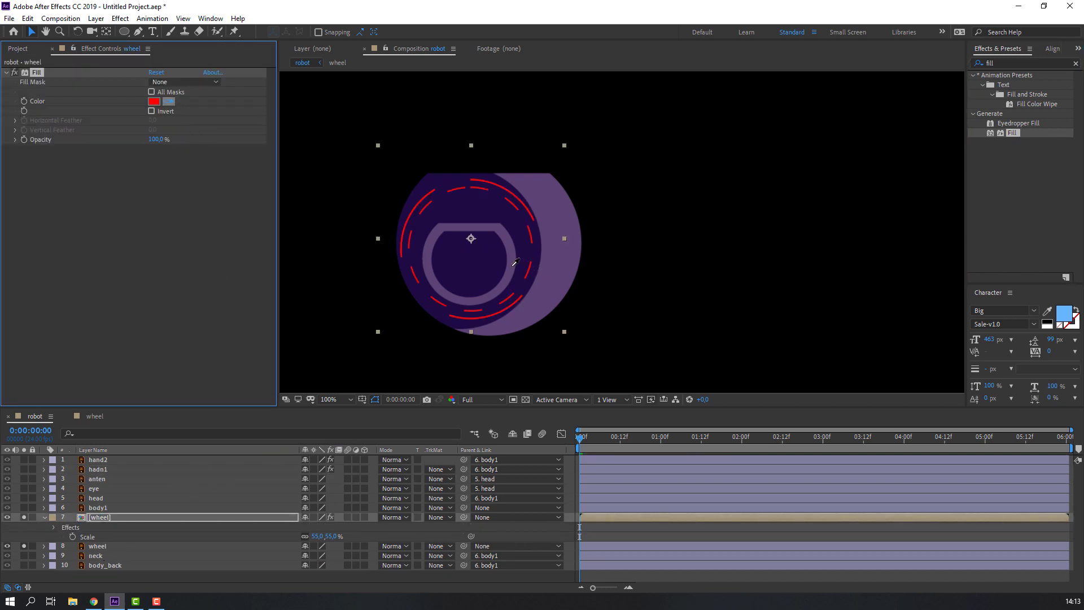
{"action": "left_click", "coordinate": [44, 517]}
{"action": "left_click", "coordinate": [149, 560]}
{"action": "key", "text": "space"}
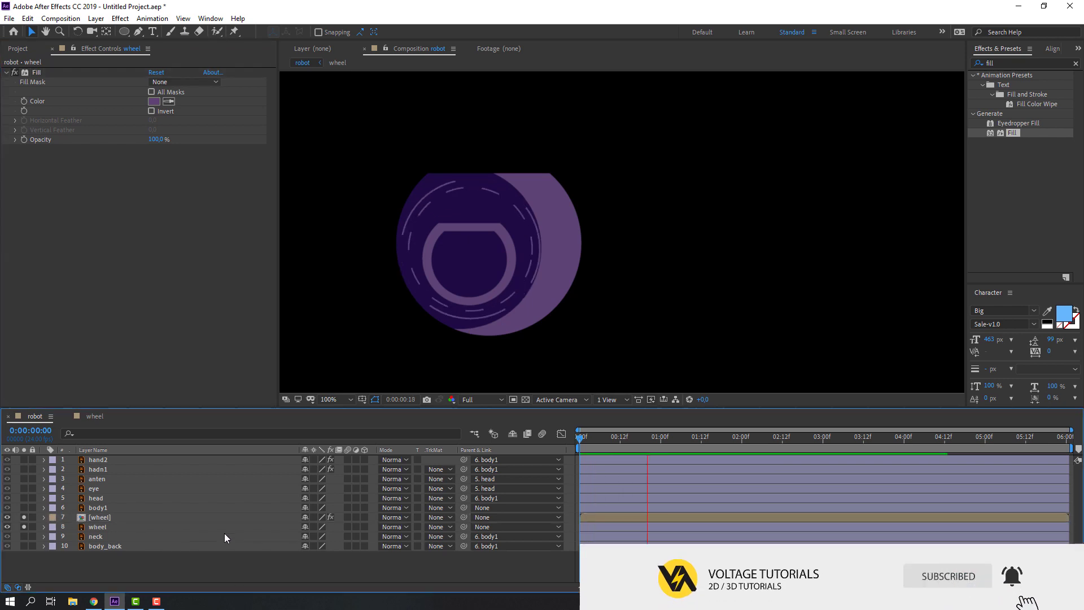
{"action": "left_click", "coordinate": [23, 517]}
{"action": "left_click", "coordinate": [111, 519]}
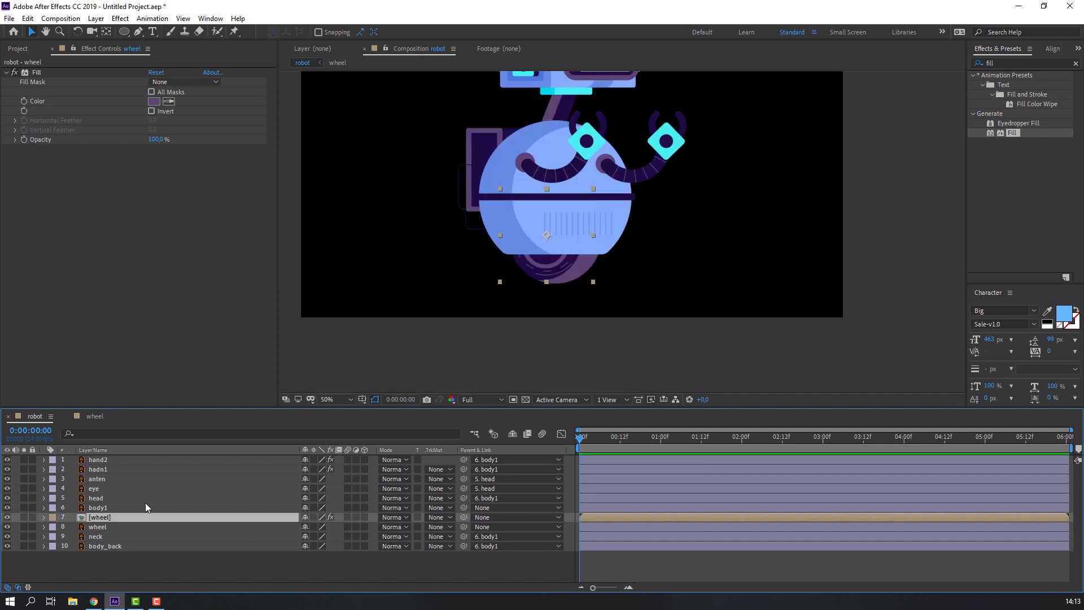
{"action": "left_click", "coordinate": [996, 64]}
- Apply Bezier Warp to the wheel layer and shape its bottom corners, left edge and bottom curve
{"action": "type", "text": "warp"}
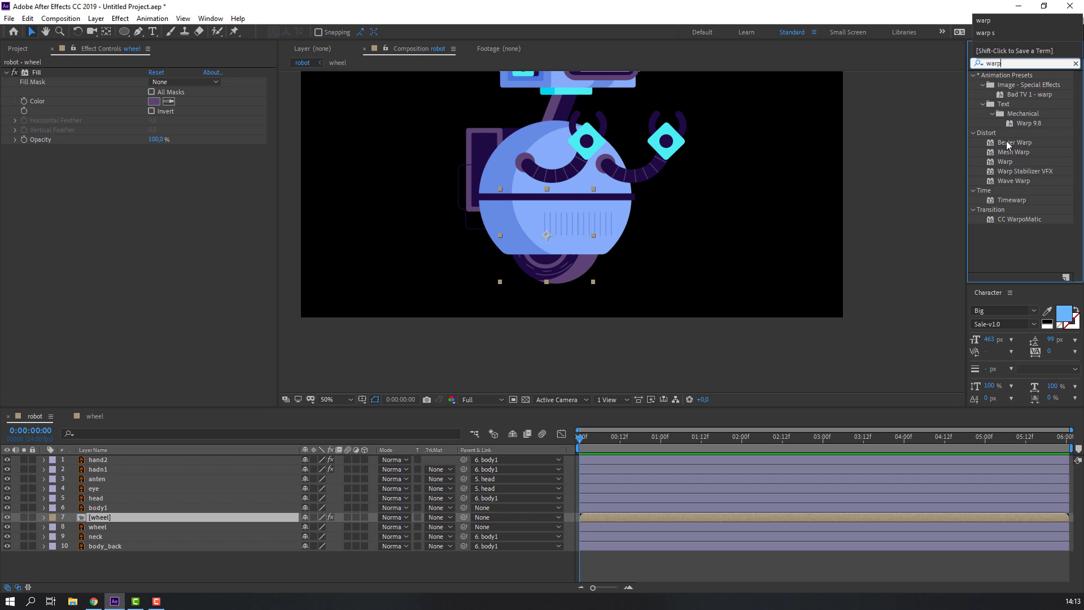
{"action": "left_click_drag", "start_coordinate": [1006, 140], "coordinate": [99, 522]}
{"action": "scroll", "coordinate": [563, 319], "scroll_direction": "up", "scroll_amount": 2}
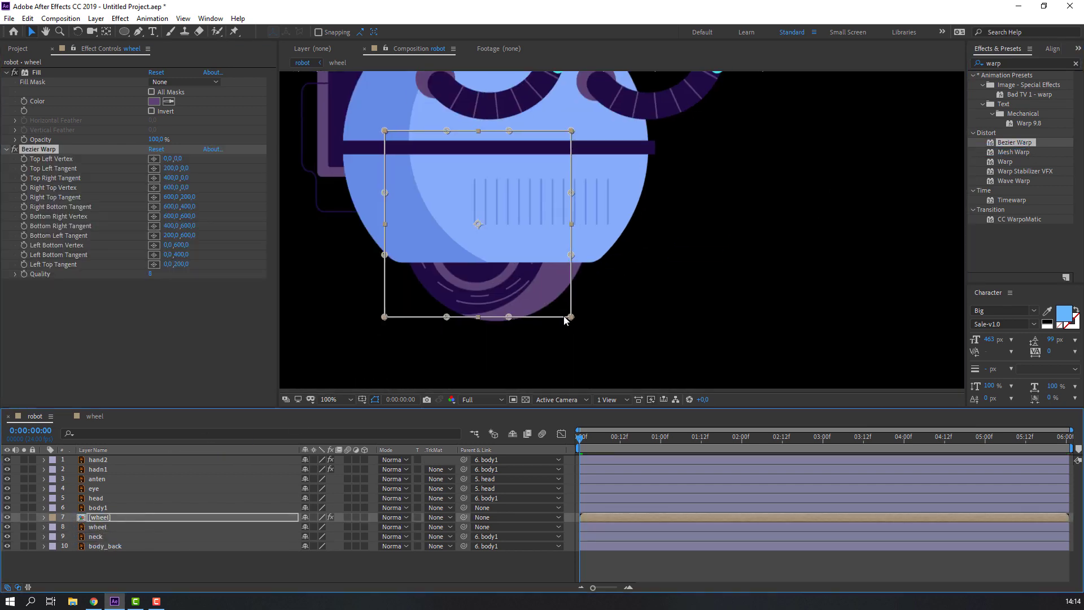
{"action": "left_click_drag", "start_coordinate": [570, 320], "coordinate": [563, 304]}
{"action": "left_click_drag", "start_coordinate": [385, 316], "coordinate": [371, 301]}
{"action": "left_click_drag", "start_coordinate": [384, 192], "coordinate": [356, 205]}
{"action": "left_click_drag", "start_coordinate": [508, 316], "coordinate": [491, 320]}
- Refine the warp's lower-left vertex and upper-left and upper-right tangents, then preview the animation
{"action": "left_click_drag", "start_coordinate": [580, 438], "coordinate": [614, 438]}
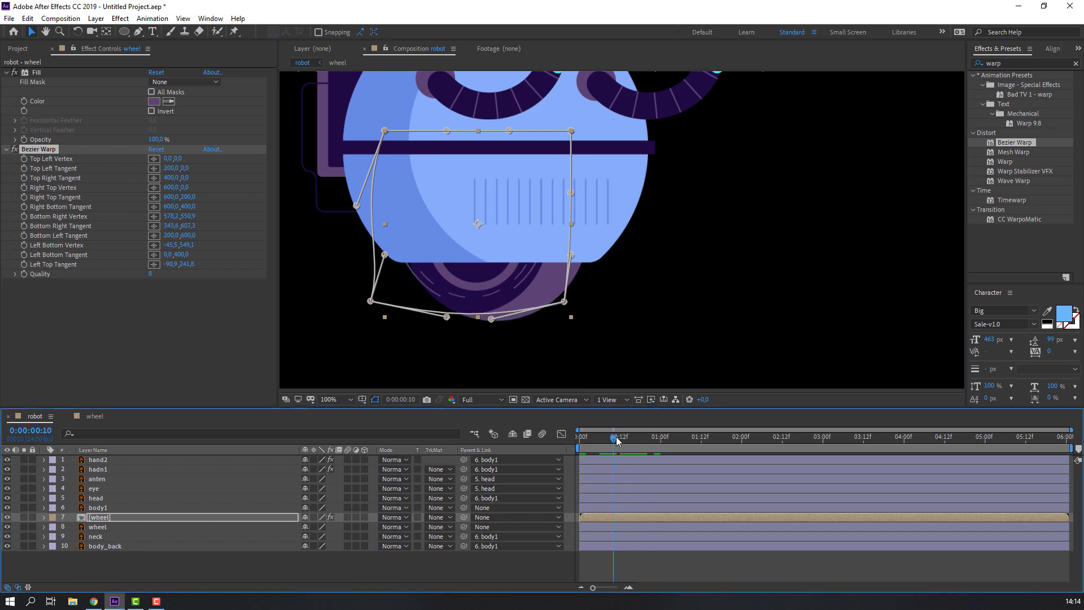
{"action": "left_click", "coordinate": [370, 297]}
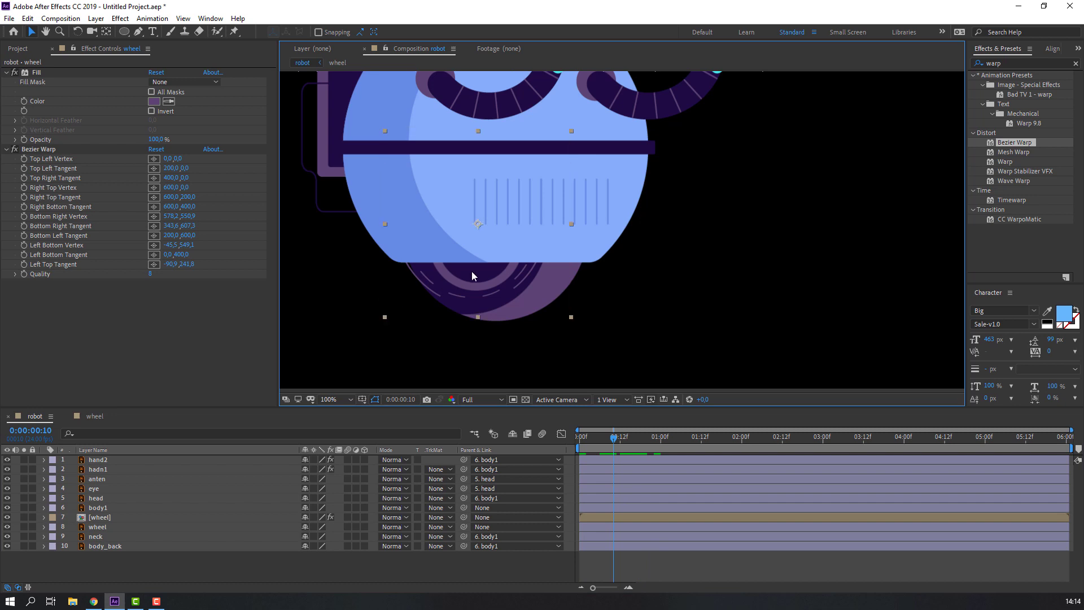
{"action": "left_click", "coordinate": [35, 150]}
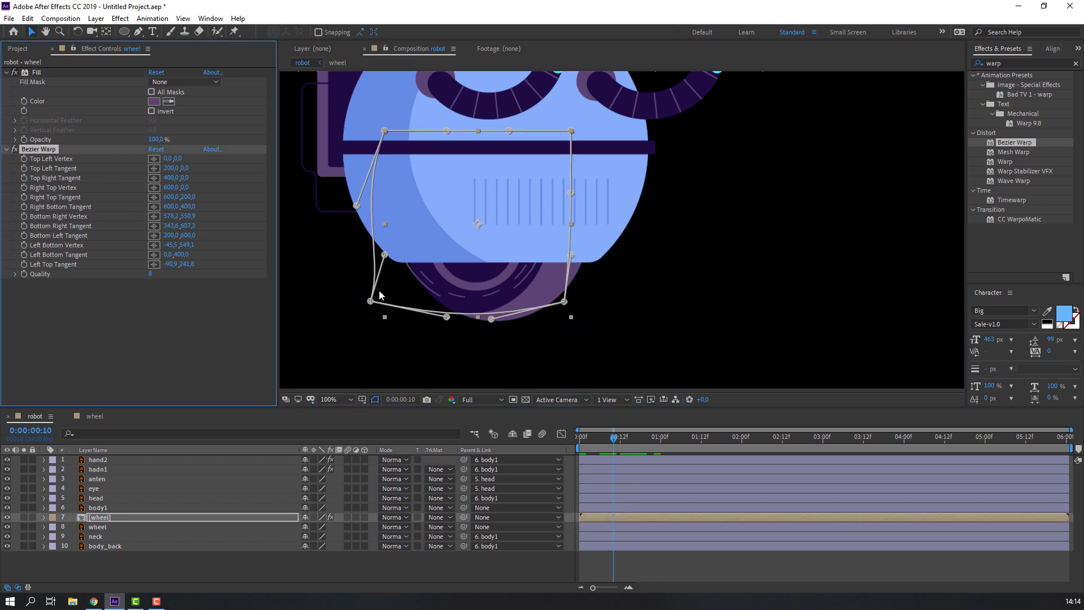
{"action": "mouse_move", "coordinate": [369, 301]}
{"action": "left_mouse_down"}
{"action": "mouse_move", "coordinate": [386, 314]}
{"action": "mouse_move", "coordinate": [386, 291]}
{"action": "left_mouse_up"}
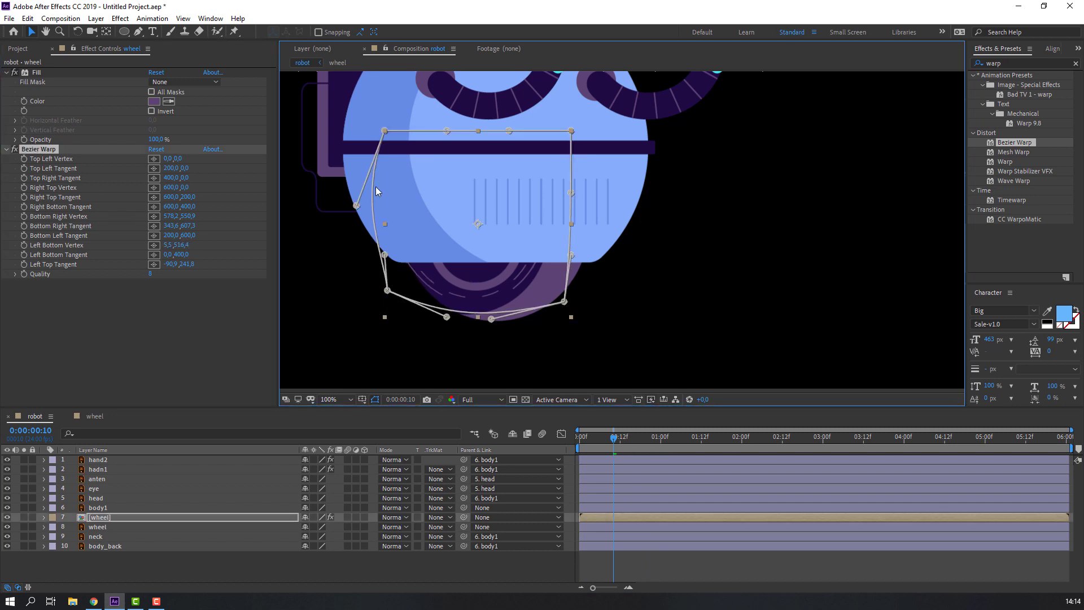
{"action": "left_click_drag", "start_coordinate": [355, 206], "coordinate": [407, 186]}
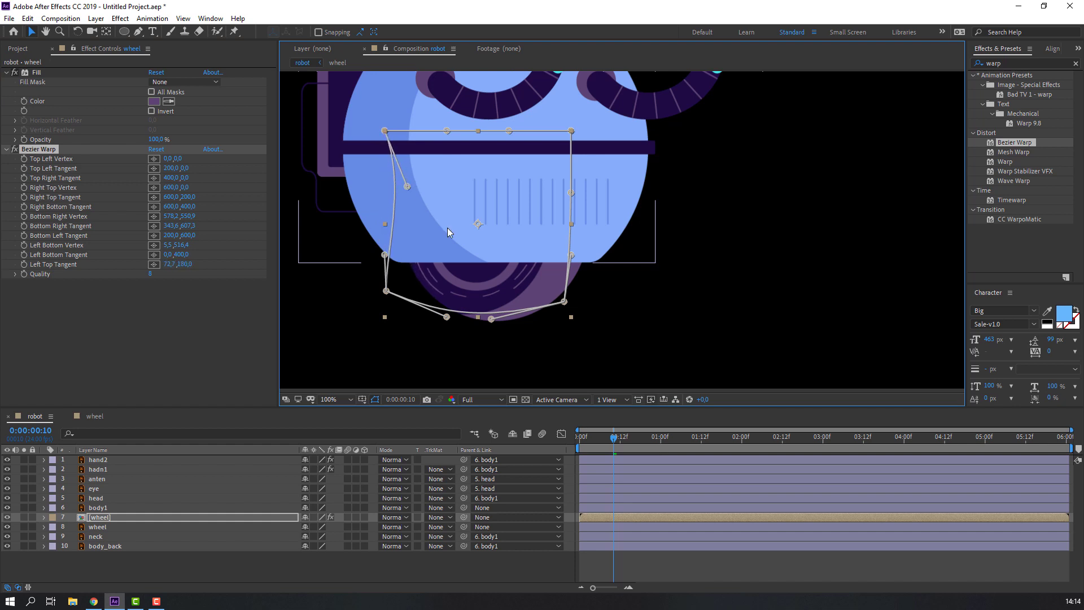
{"action": "left_click_drag", "start_coordinate": [571, 193], "coordinate": [563, 190]}
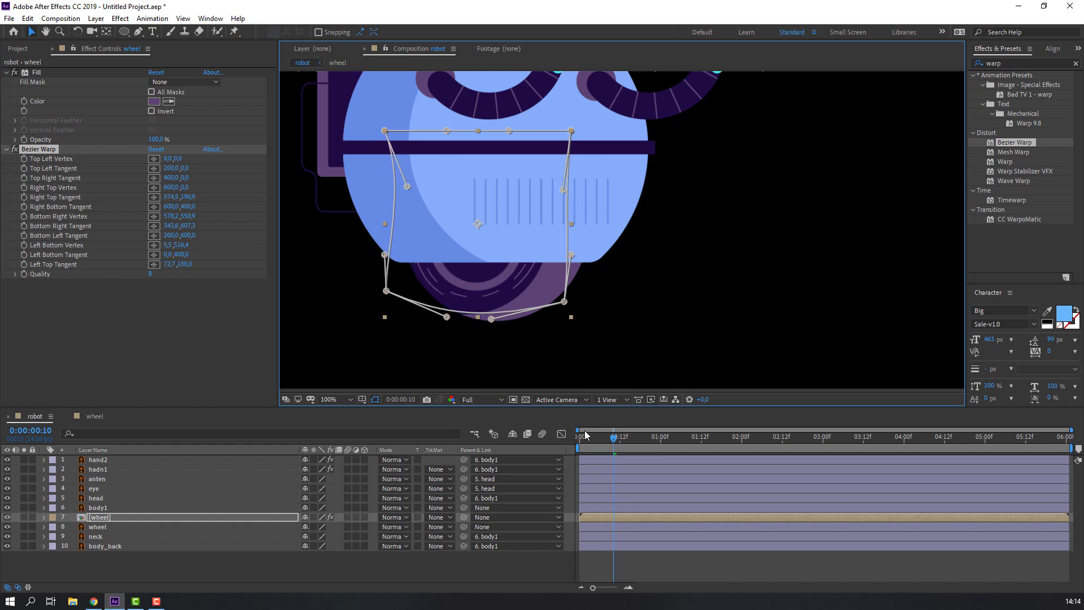
{"action": "key", "text": "space"}
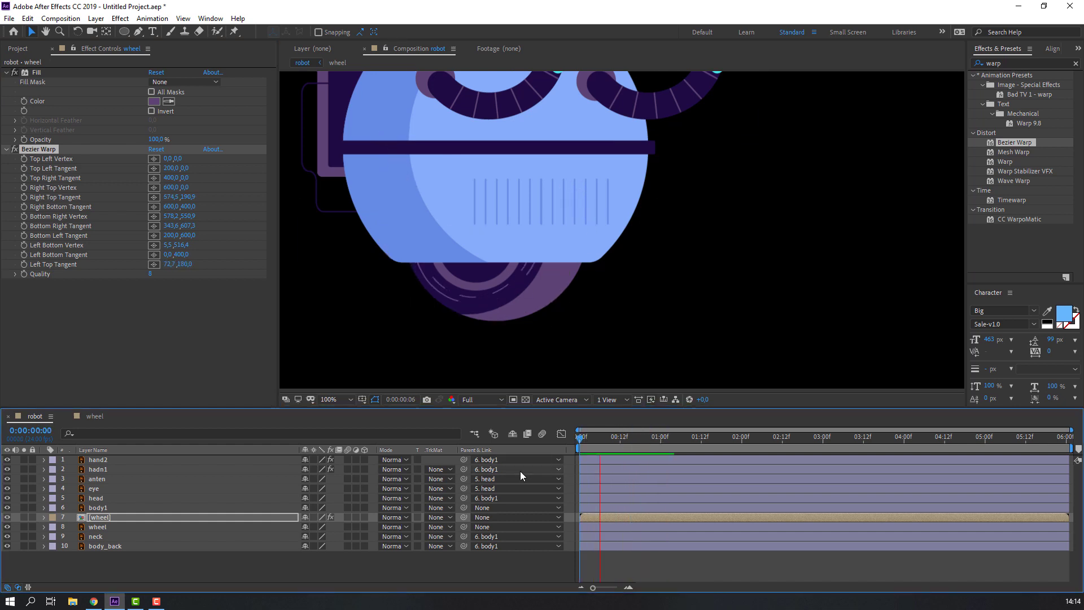
{"action": "scroll", "coordinate": [533, 310], "scroll_direction": "down", "scroll_amount": 4}
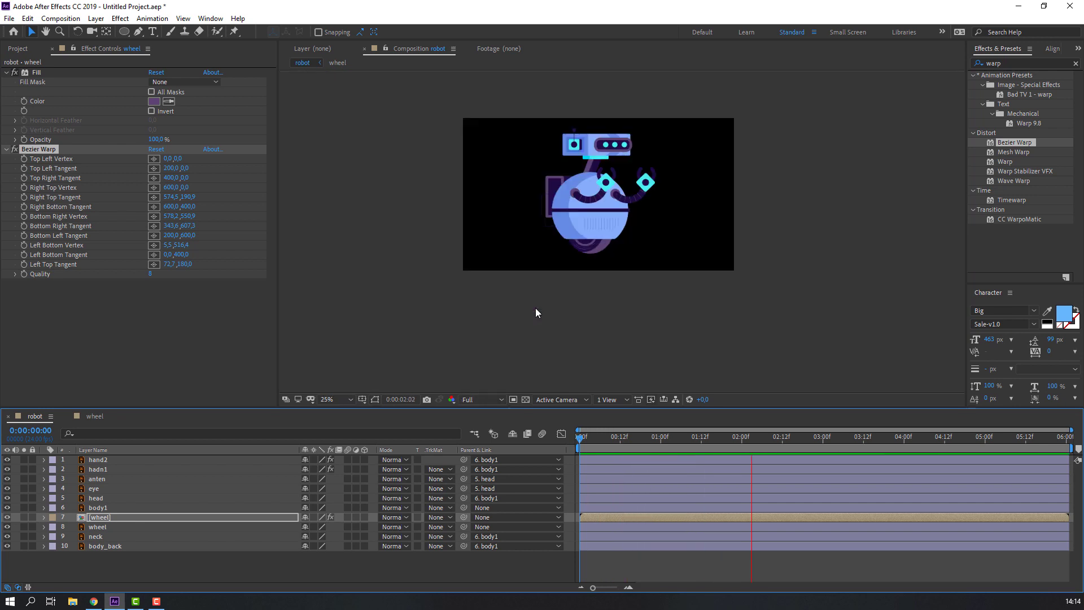
{"action": "scroll", "coordinate": [557, 296], "scroll_direction": "up", "scroll_amount": 4}
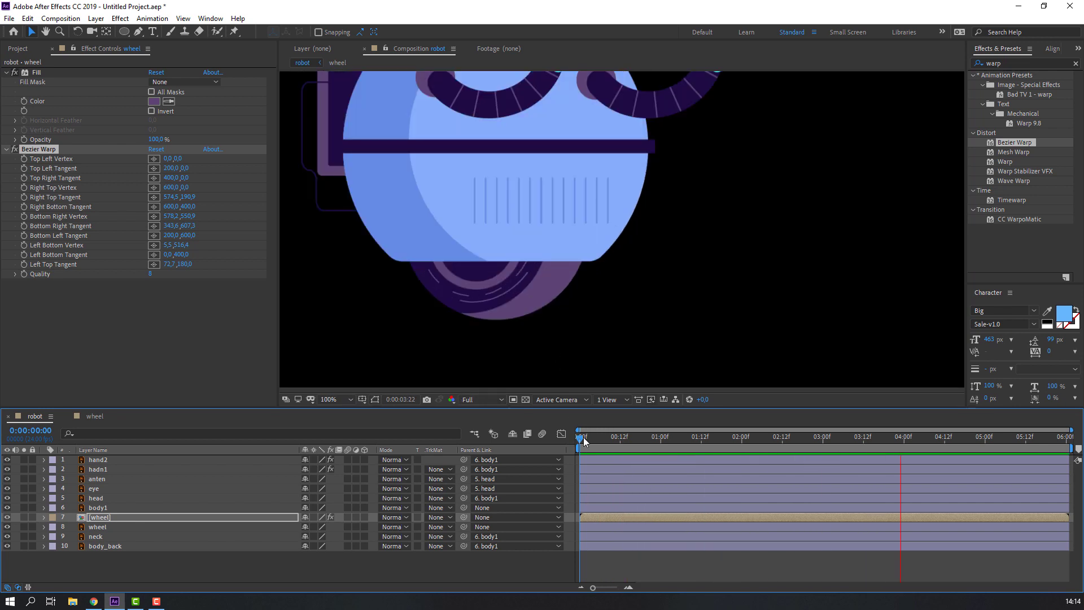
{"action": "key", "text": "space"}
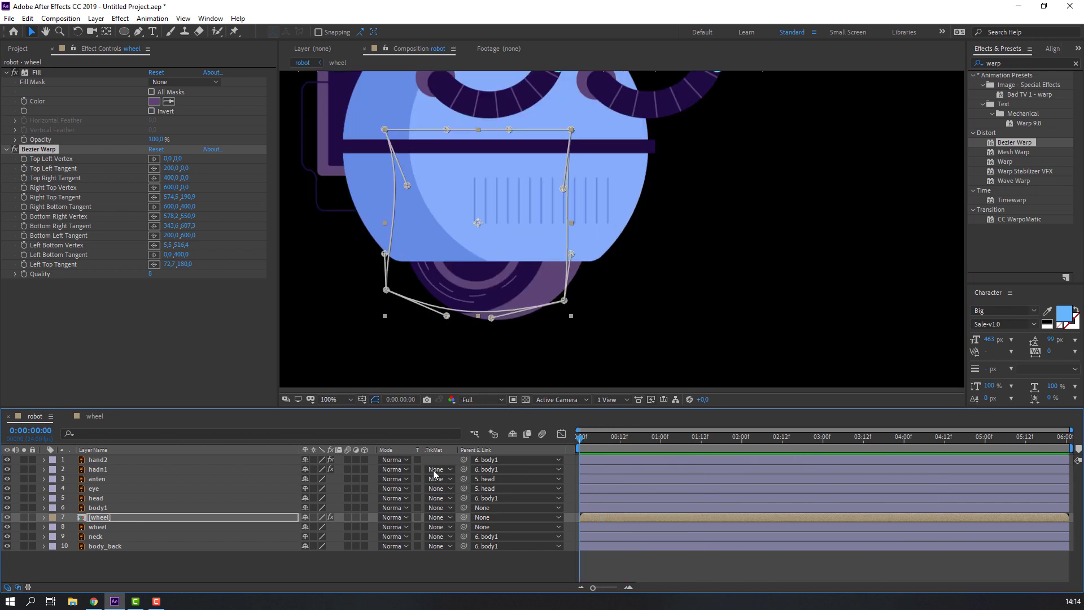
- In the wheel comp, set outer ring layer 01's stroke width to 10 px
{"action": "left_click", "coordinate": [93, 416]}
{"action": "left_click", "coordinate": [130, 537]}
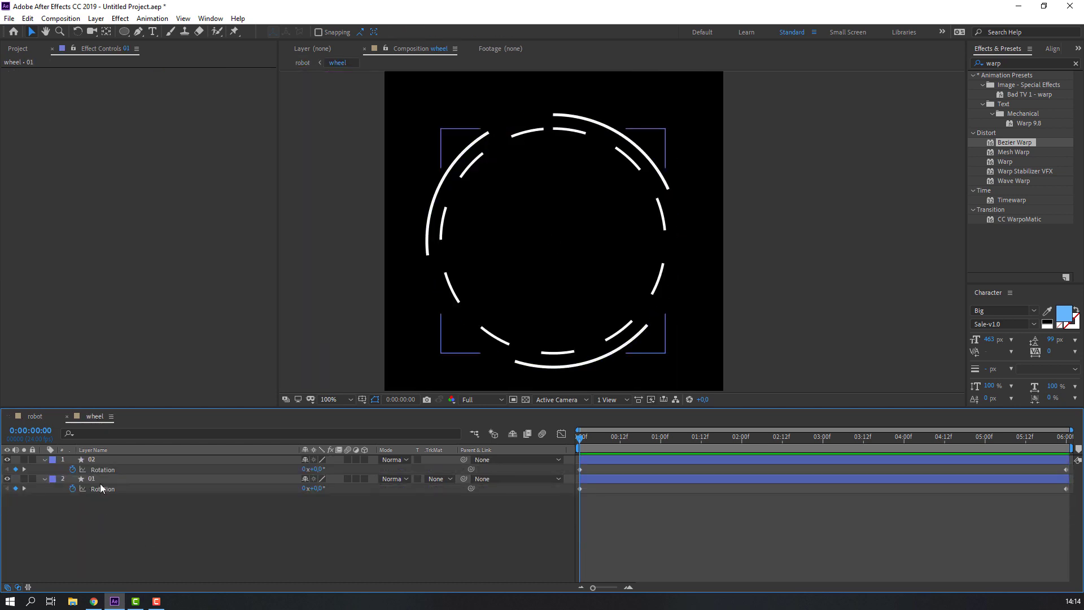
{"action": "left_click", "coordinate": [90, 478]}
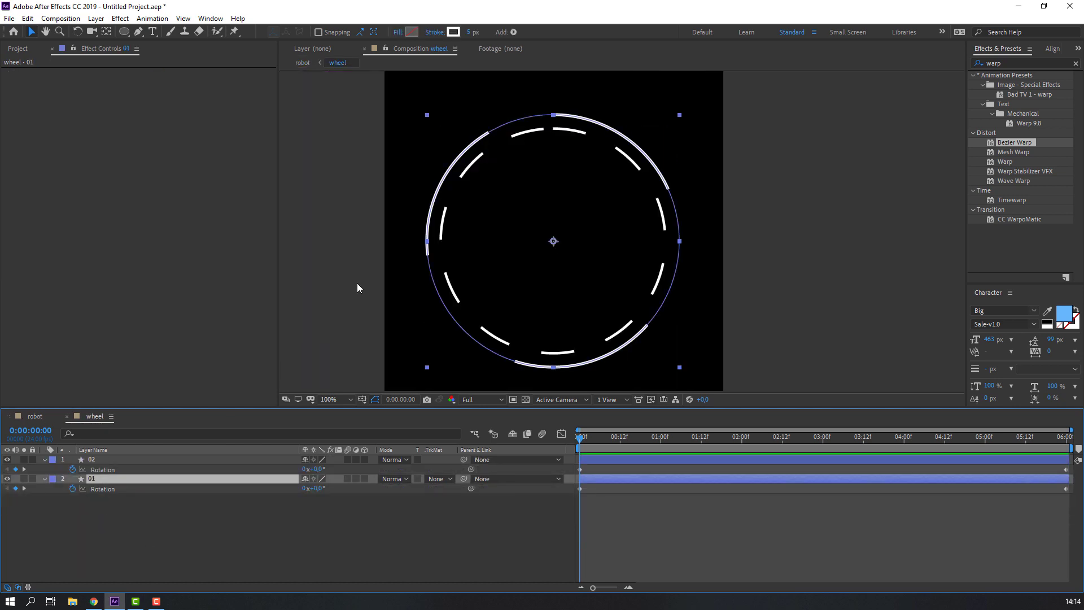
{"action": "left_click", "coordinate": [469, 32]}
{"action": "type", "text": "10"}
{"action": "key", "text": "Return"}
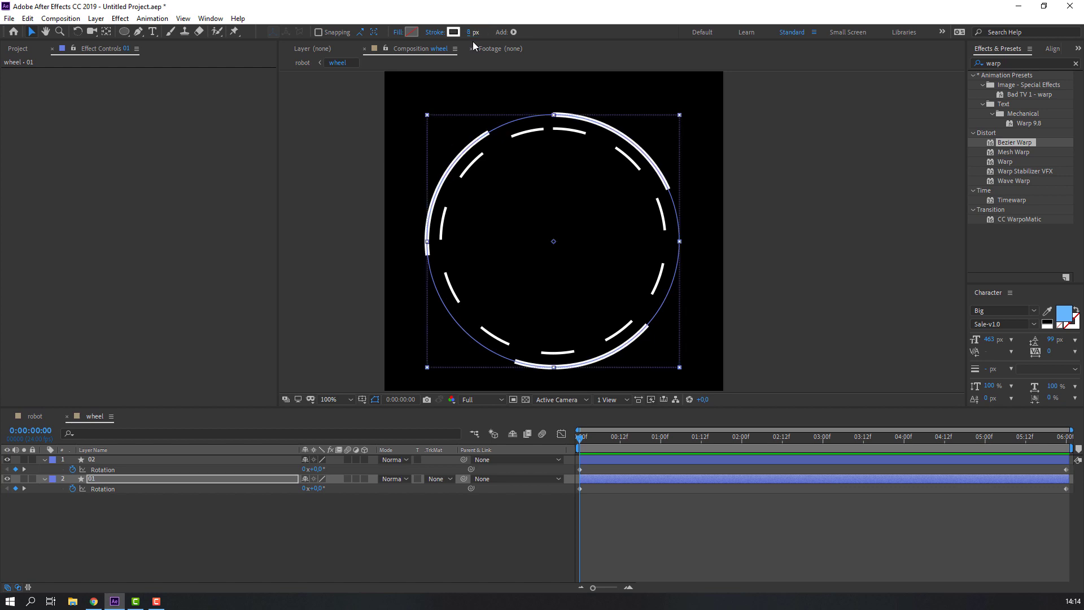
{"action": "left_click", "coordinate": [253, 507]}
- Close the wheel comp and preview the robot animation
{"action": "scroll", "coordinate": [376, 236], "scroll_direction": "up", "scroll_amount": 2}
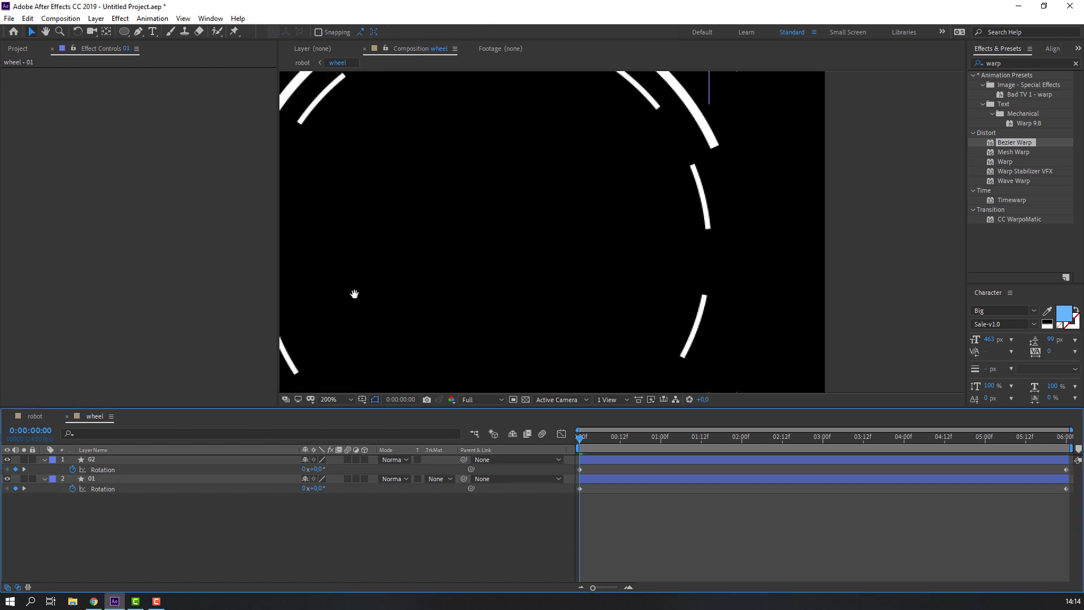
{"action": "scroll", "coordinate": [346, 300], "scroll_direction": "down", "scroll_amount": 2}
{"action": "key", "text": "u"}
{"action": "key", "text": "u"}
{"action": "left_click", "coordinate": [67, 416]}
{"action": "left_click", "coordinate": [339, 327]}
{"action": "key", "text": "space"}
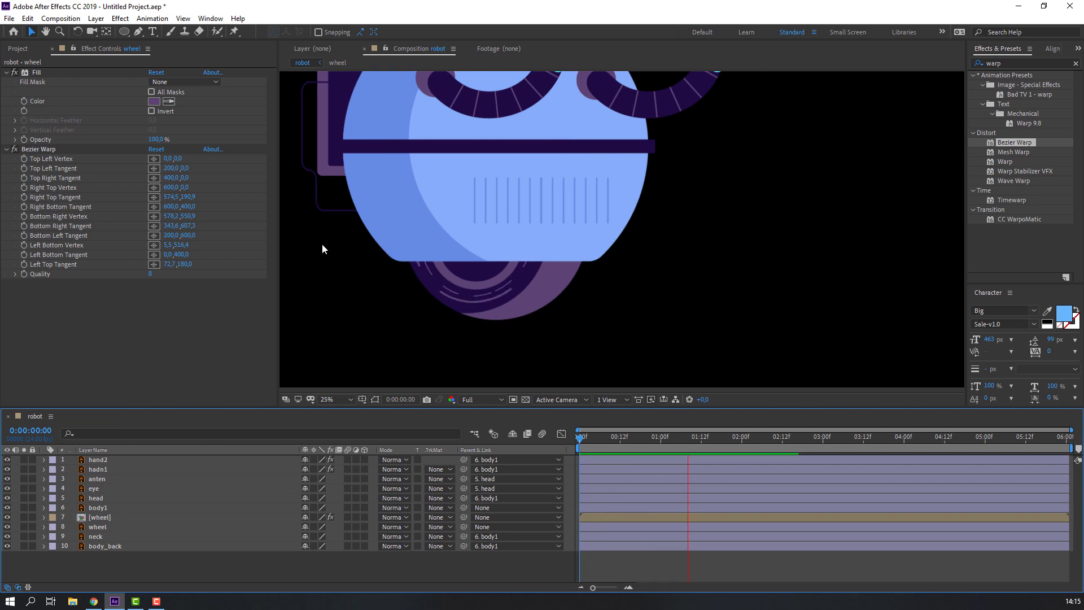
- Keyframe body1's Position at frame 0, Y 637.7 at frame 6, and the start value at frame 12
{"action": "scroll", "coordinate": [361, 260], "scroll_direction": "down", "scroll_amount": 4}
{"action": "scroll", "coordinate": [395, 279], "scroll_direction": "up", "scroll_amount": 2}
{"action": "key", "text": "space"}
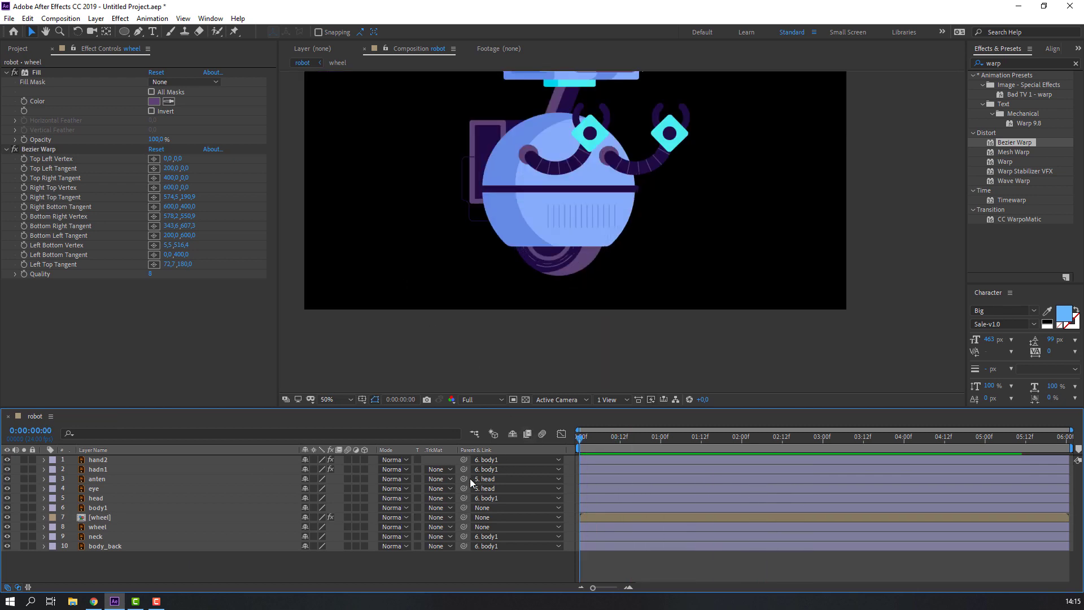
{"action": "scroll", "coordinate": [520, 286], "scroll_direction": "up", "scroll_amount": 2}
{"action": "left_click", "coordinate": [104, 509]}
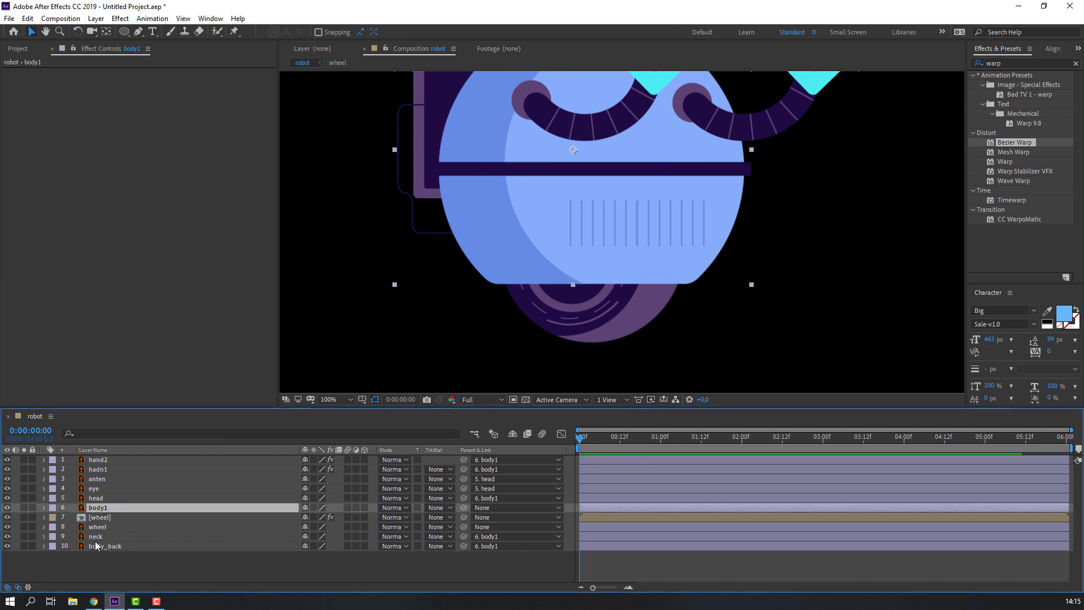
{"action": "key", "text": "p"}
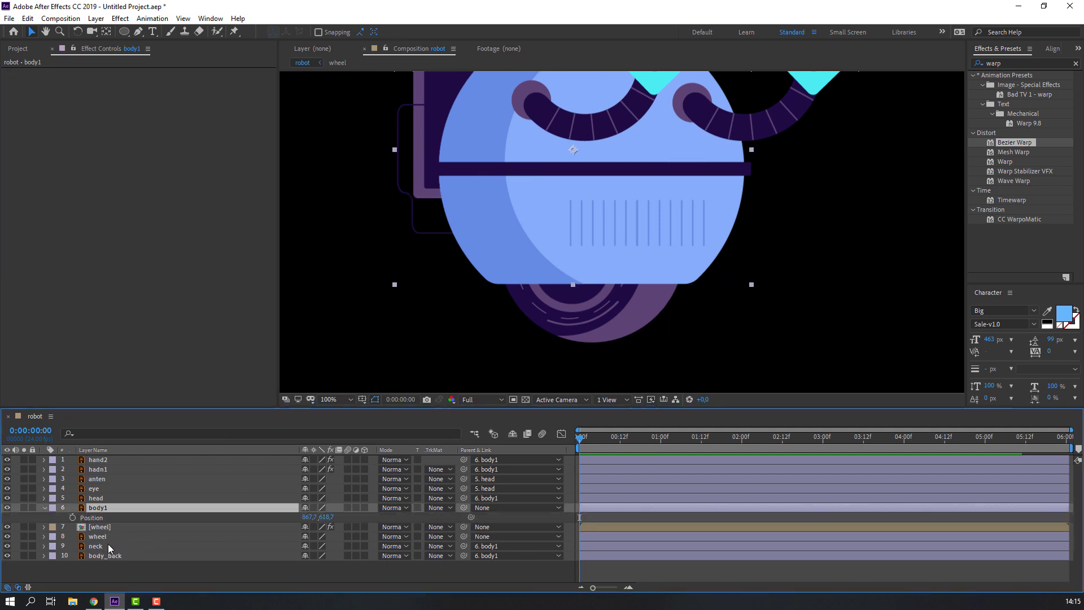
{"action": "left_click", "coordinate": [72, 517]}
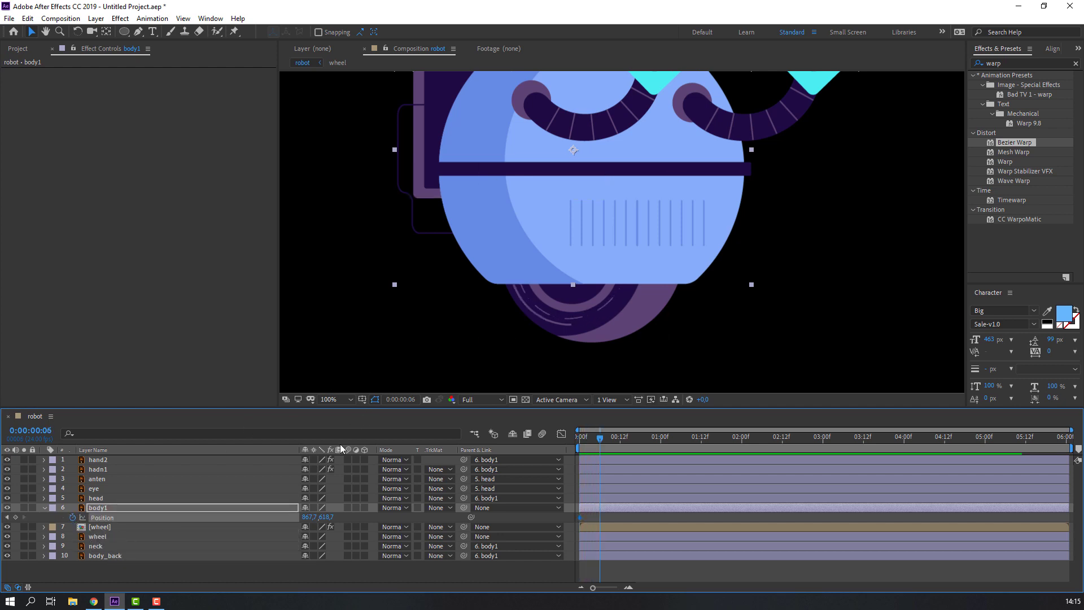
{"action": "left_click_drag", "start_coordinate": [325, 517], "coordinate": [335, 517]}
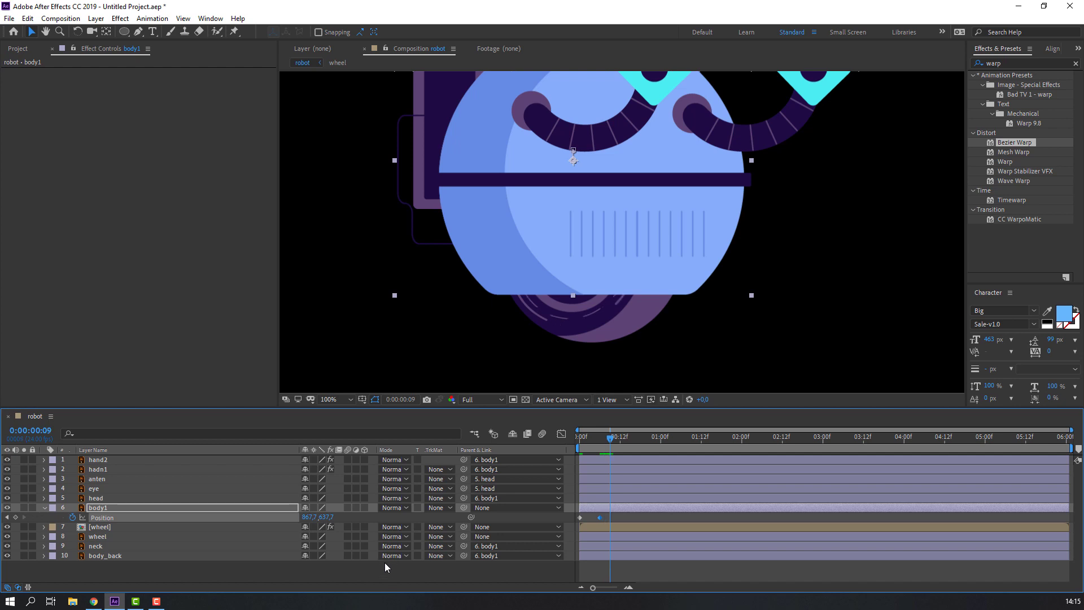
{"action": "left_click", "coordinate": [580, 517]}
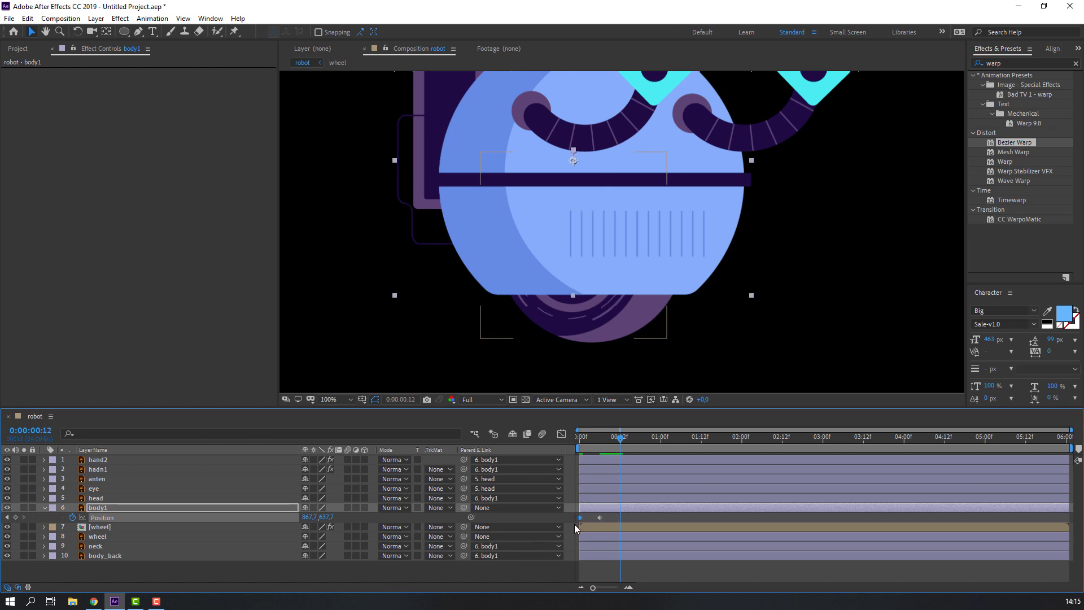
{"action": "key", "text": "ctrl+z"}
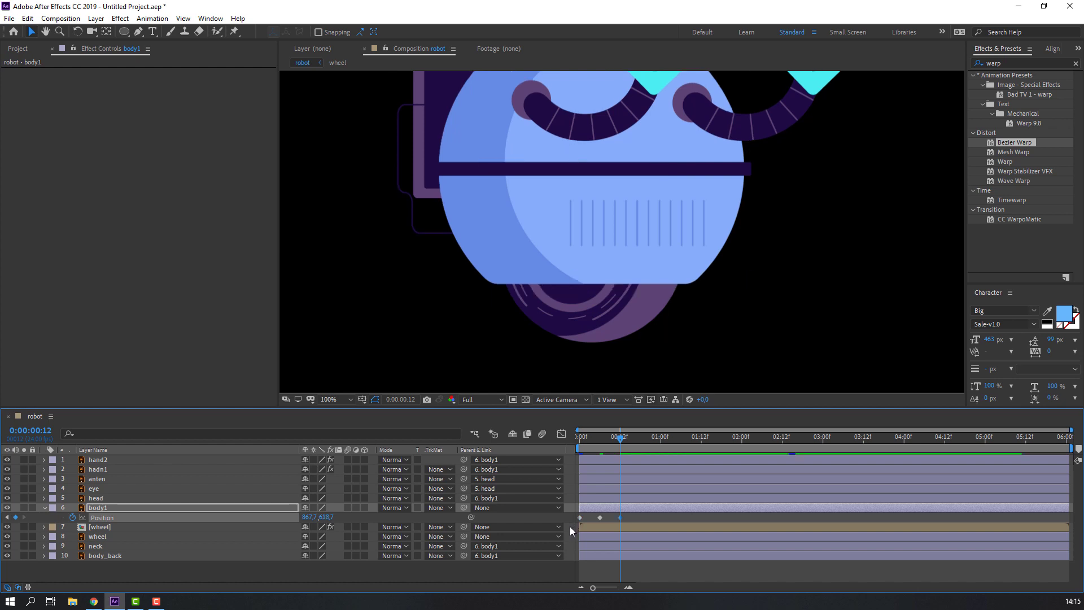
- Apply Easy Ease to all three body1 Position keyframes
{"action": "left_click_drag", "start_coordinate": [631, 519], "coordinate": [577, 522]}
{"action": "right_click", "coordinate": [580, 517]}
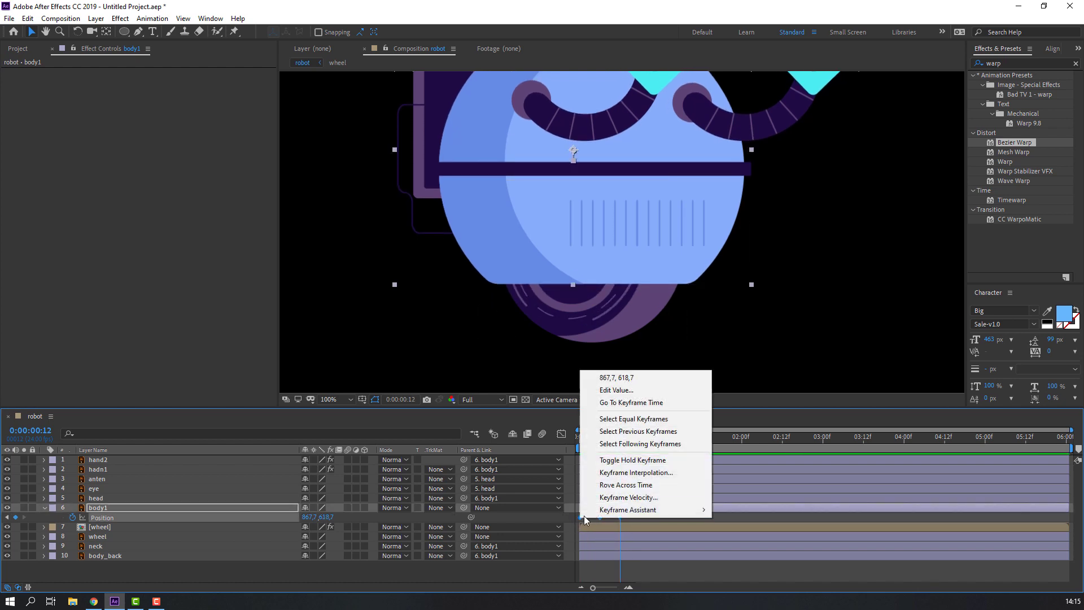
{"action": "mouse_move", "coordinate": [604, 511]}
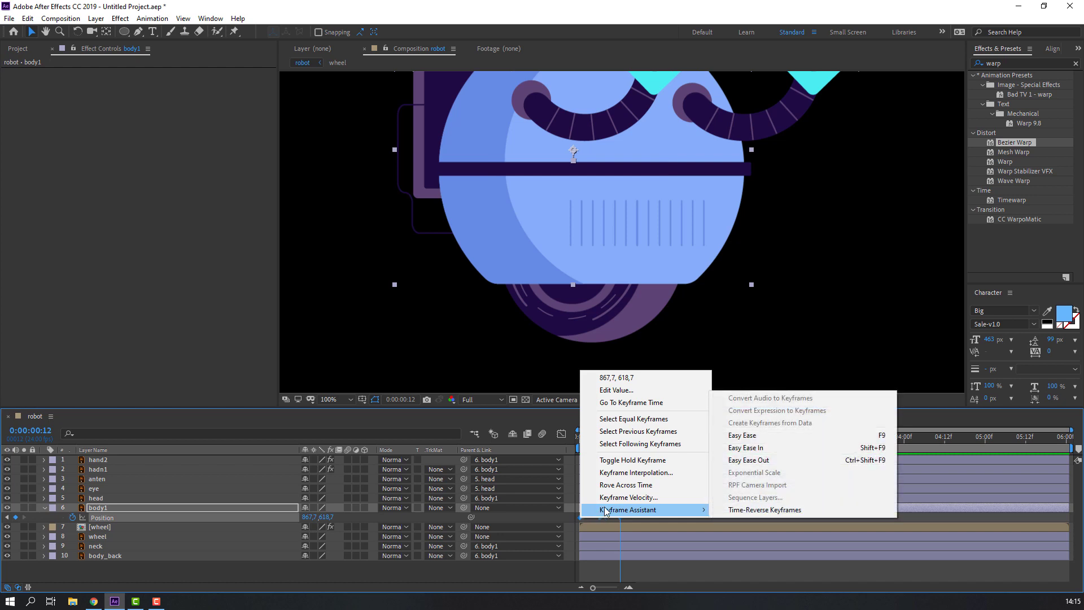
{"action": "left_click", "coordinate": [742, 435]}
{"action": "left_click", "coordinate": [638, 571]}
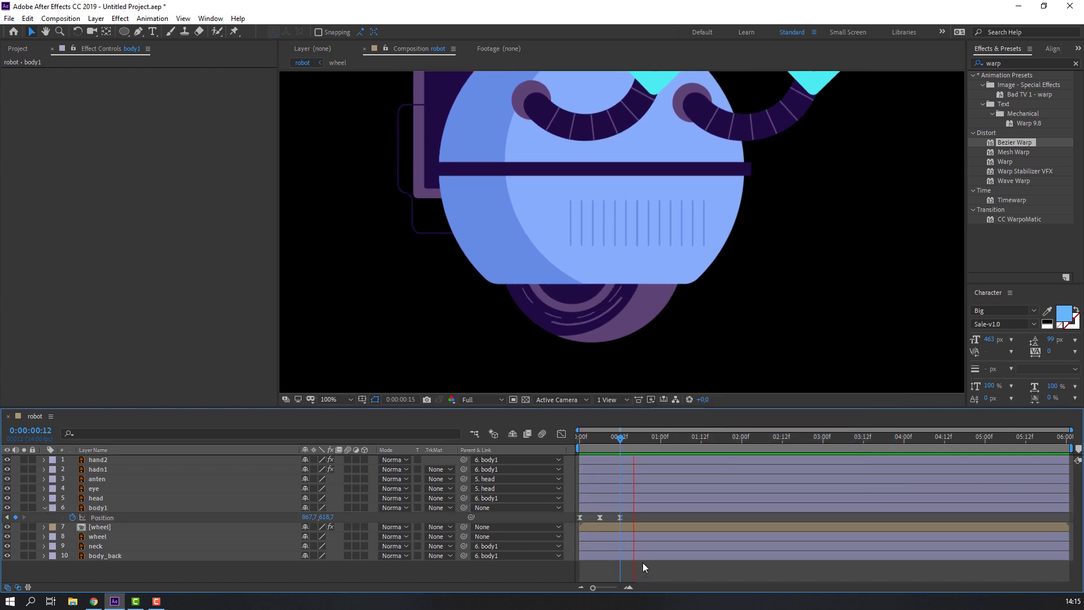
{"action": "left_click_drag", "start_coordinate": [637, 515], "coordinate": [579, 522]}
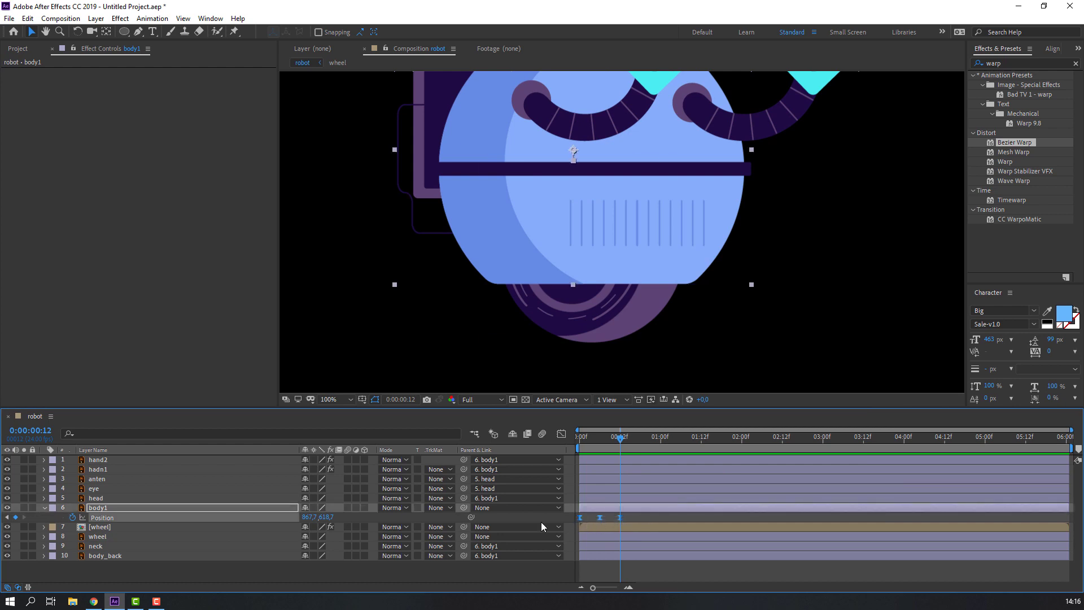
- Add a loopOutDuration cycle expression to body1's Position and preview the looping bob
{"action": "left_click", "coordinate": [72, 518], "text": "alt"}
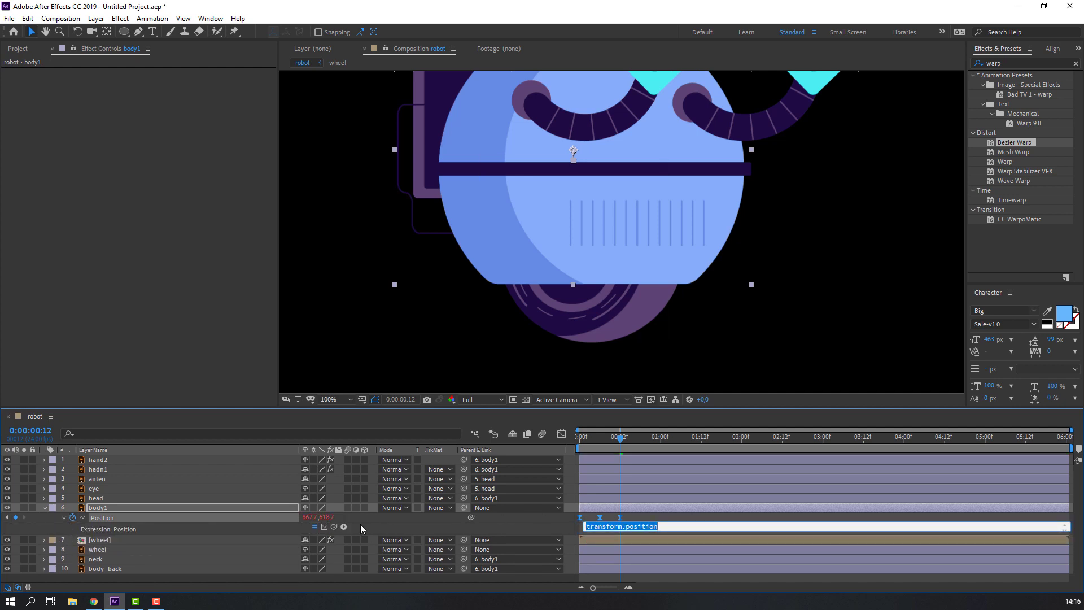
{"action": "left_click", "coordinate": [345, 527]}
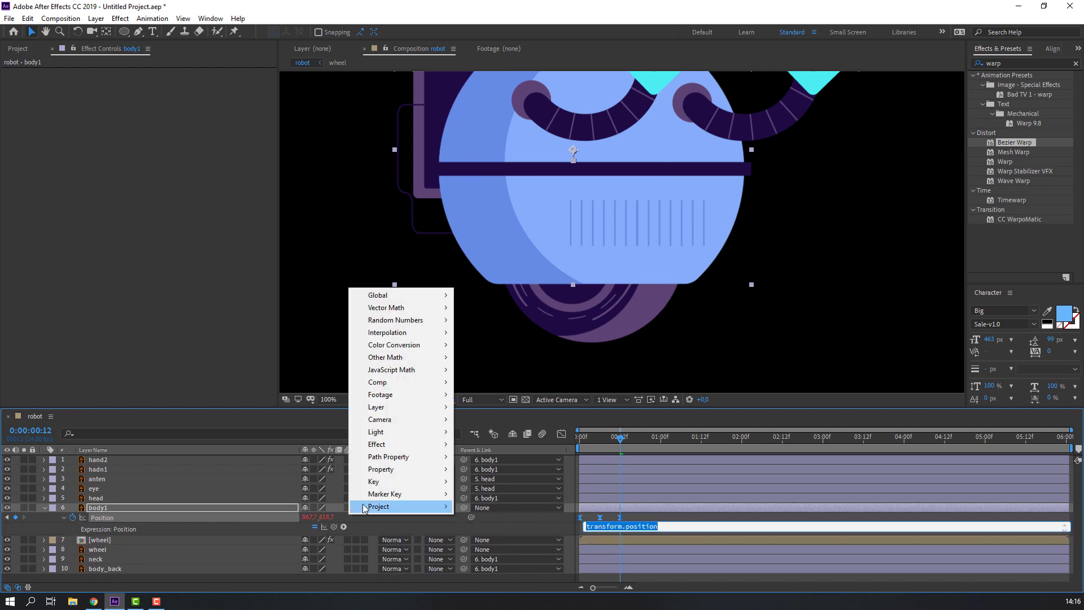
{"action": "mouse_move", "coordinate": [381, 471]}
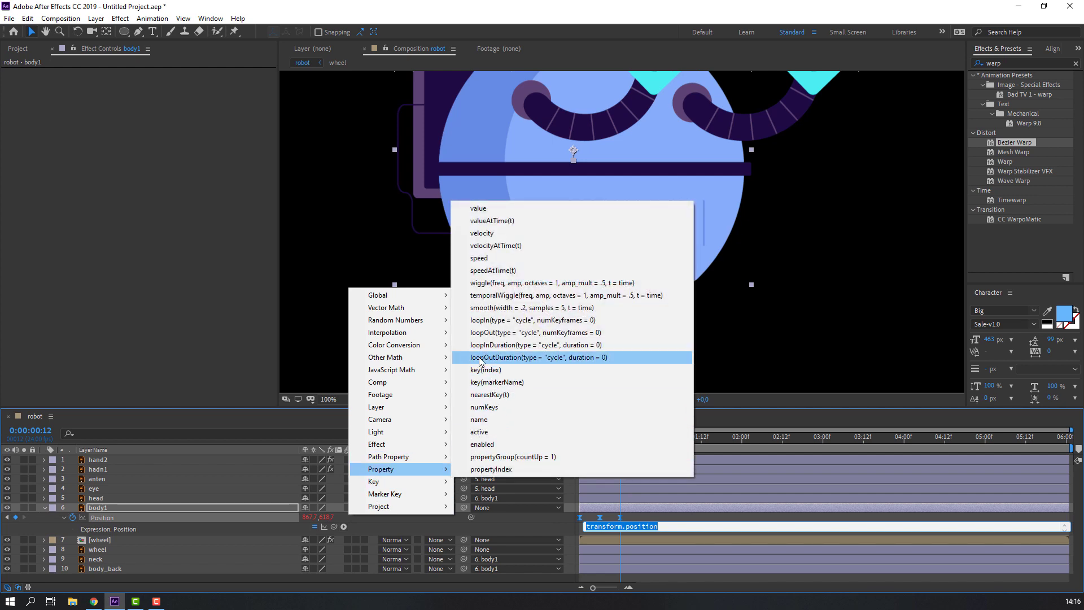
{"action": "left_click", "coordinate": [601, 357]}
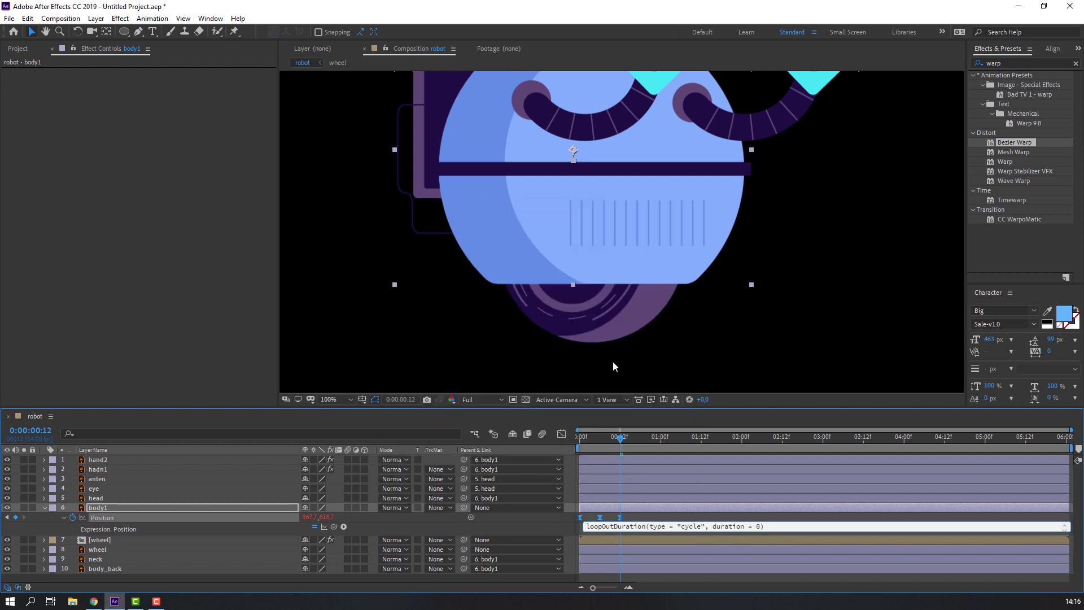
{"action": "left_click", "coordinate": [645, 513]}
{"action": "key", "text": "space"}
{"action": "scroll", "coordinate": [404, 317], "scroll_direction": "down", "scroll_amount": 4}
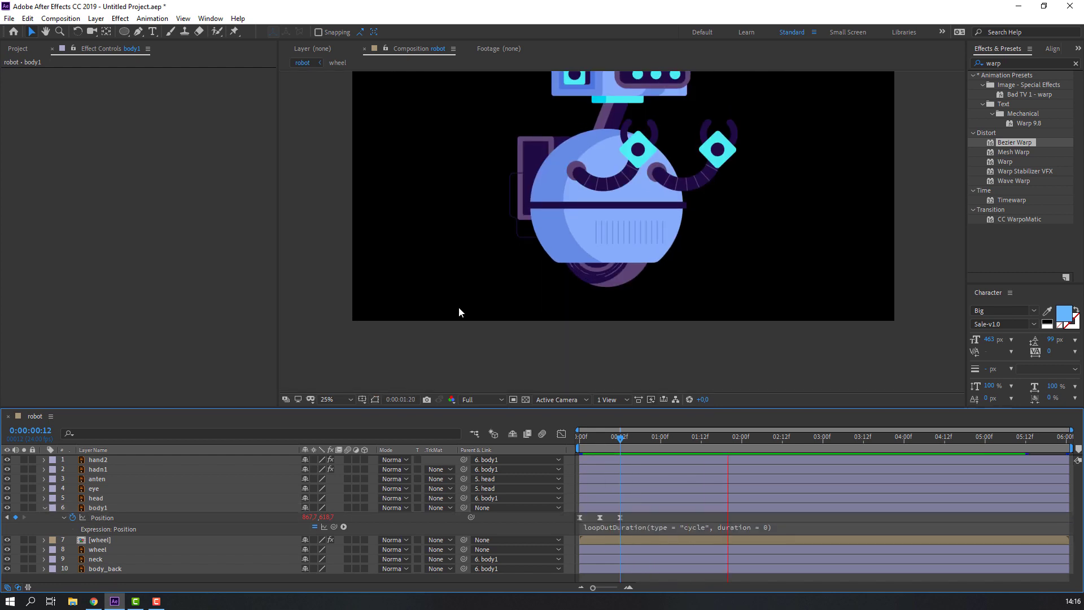
{"action": "scroll", "coordinate": [506, 281], "scroll_direction": "up", "scroll_amount": 2}
{"action": "key", "text": "space"}
- Drag body1's later Position keyframes further apart for a slower bob, preview, and collapse body1
{"action": "left_click", "coordinate": [665, 336]}
{"action": "left_click", "coordinate": [621, 516]}
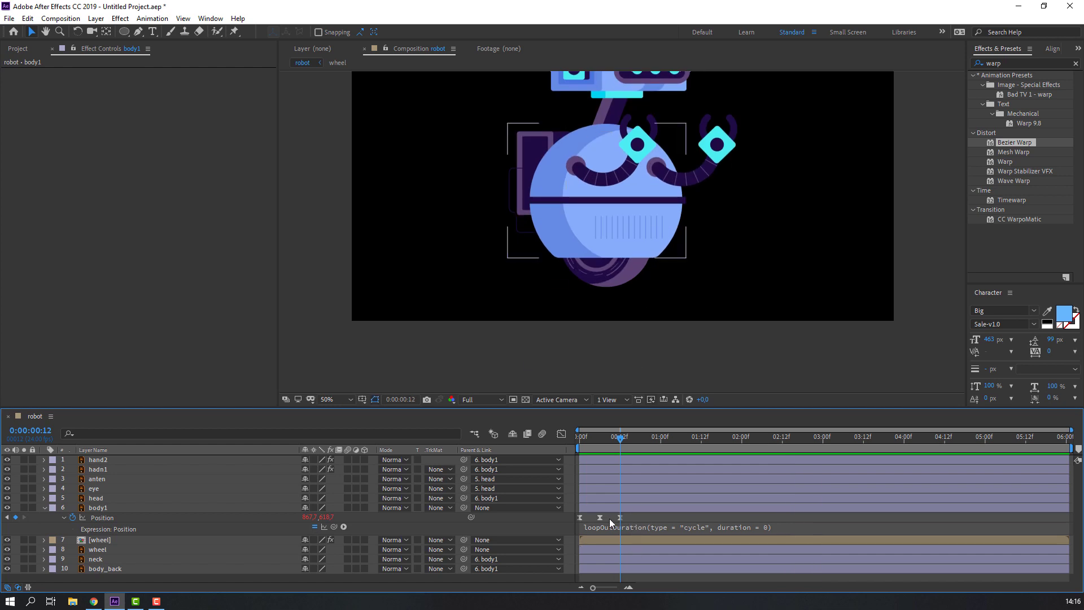
{"action": "left_click", "coordinate": [574, 519]}
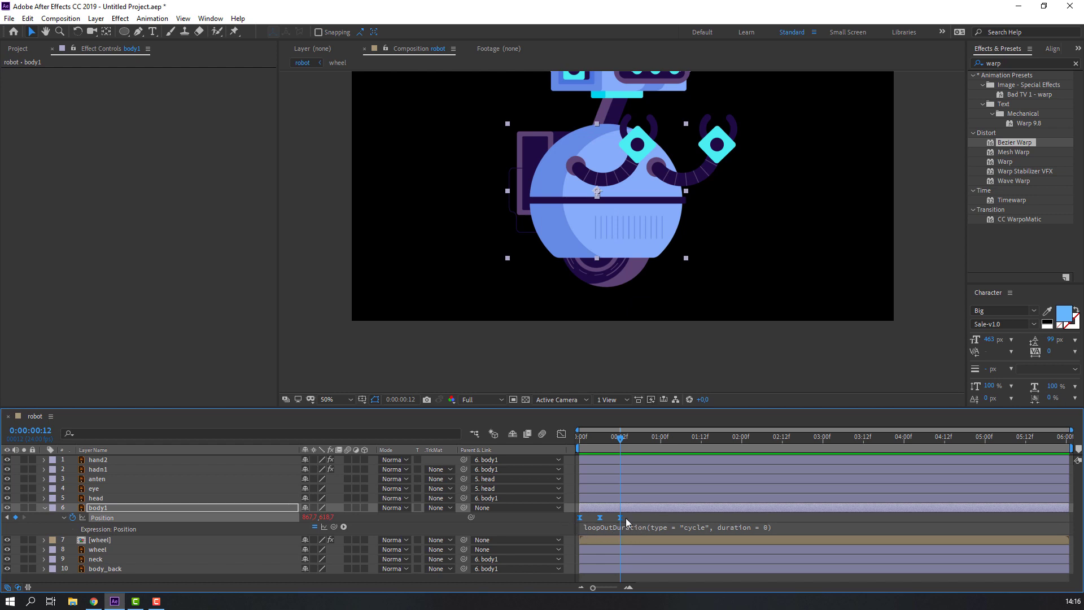
{"action": "left_click_drag", "start_coordinate": [619, 518], "coordinate": [648, 519]}
{"action": "key", "text": "space"}
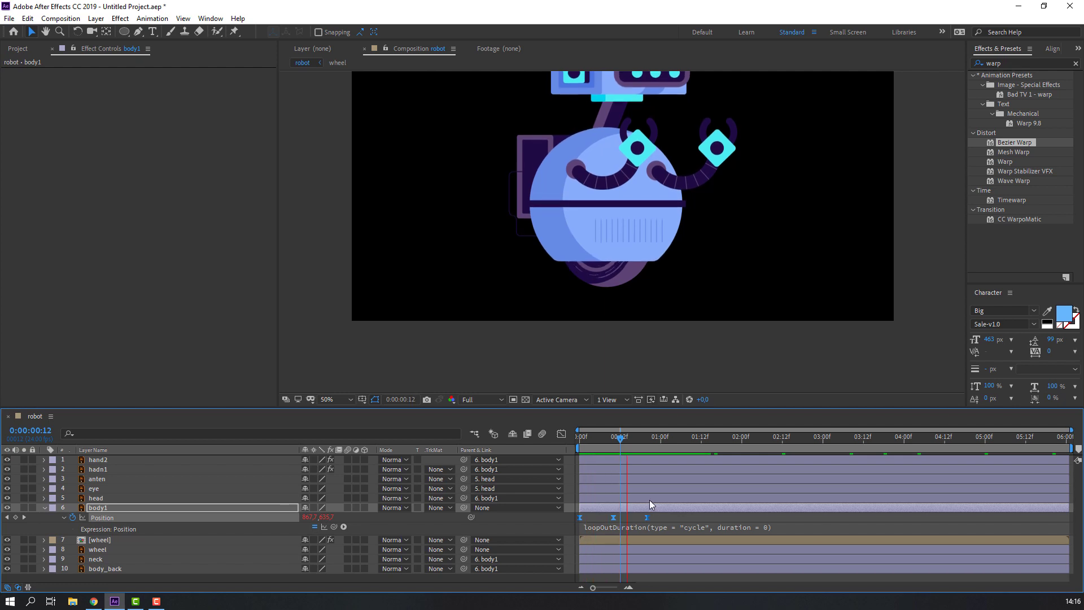
{"action": "scroll", "coordinate": [560, 357], "scroll_direction": "down", "scroll_amount": 2}
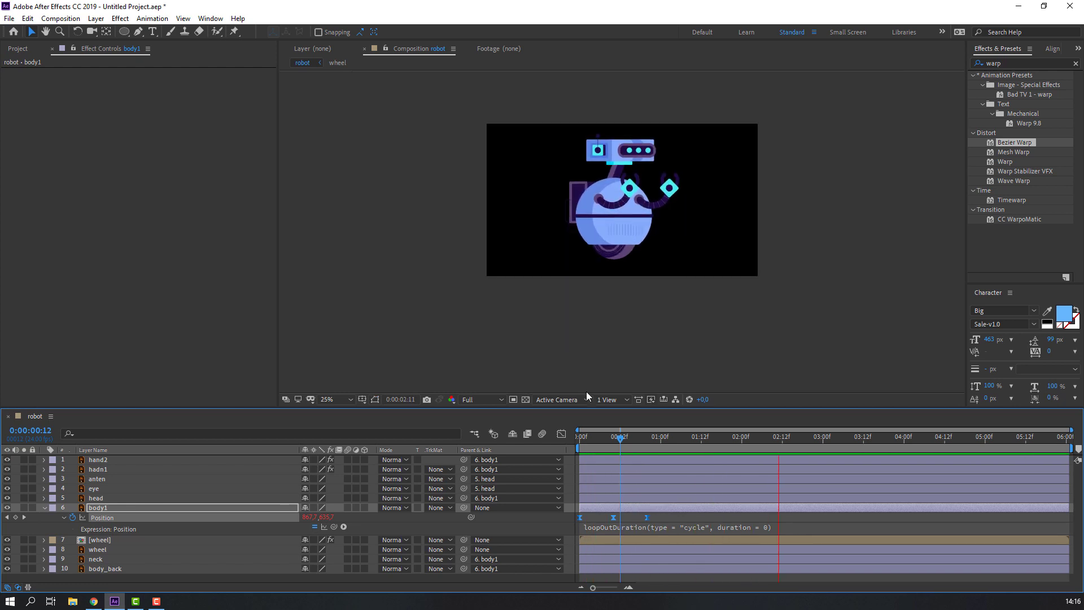
{"action": "key", "text": "space"}
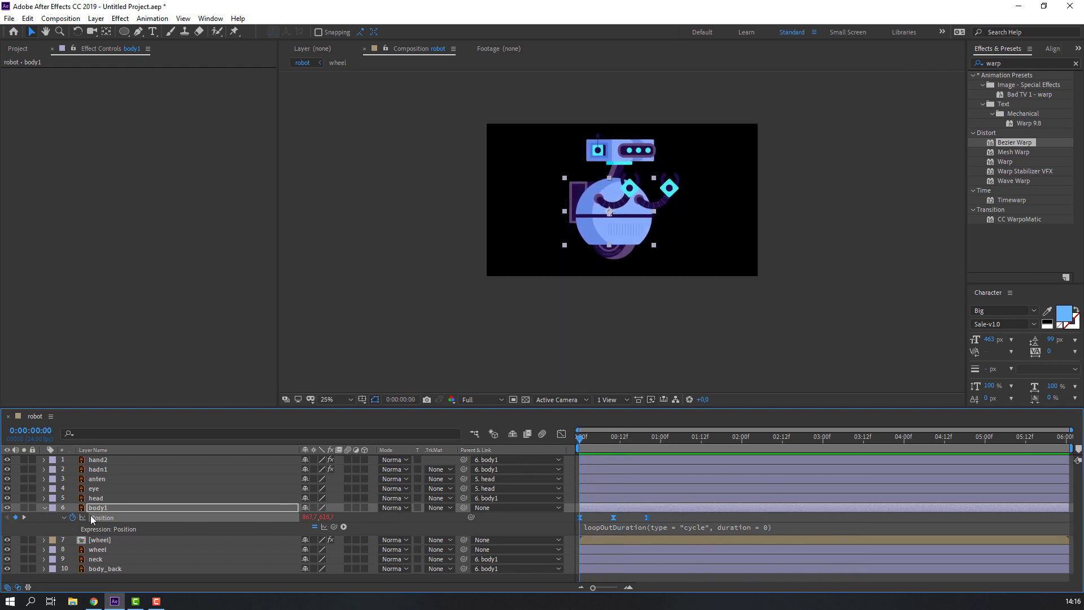
{"action": "left_click", "coordinate": [45, 508]}
- Select the hand2 and hadn1 layers together
{"action": "left_click", "coordinate": [92, 574]}
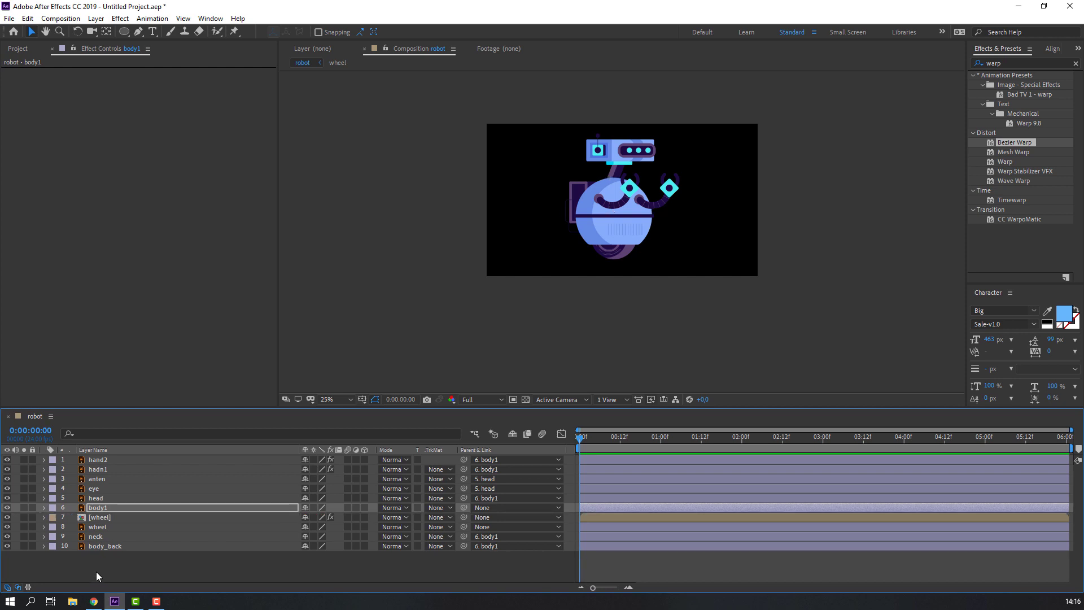
{"action": "left_click", "coordinate": [105, 461]}
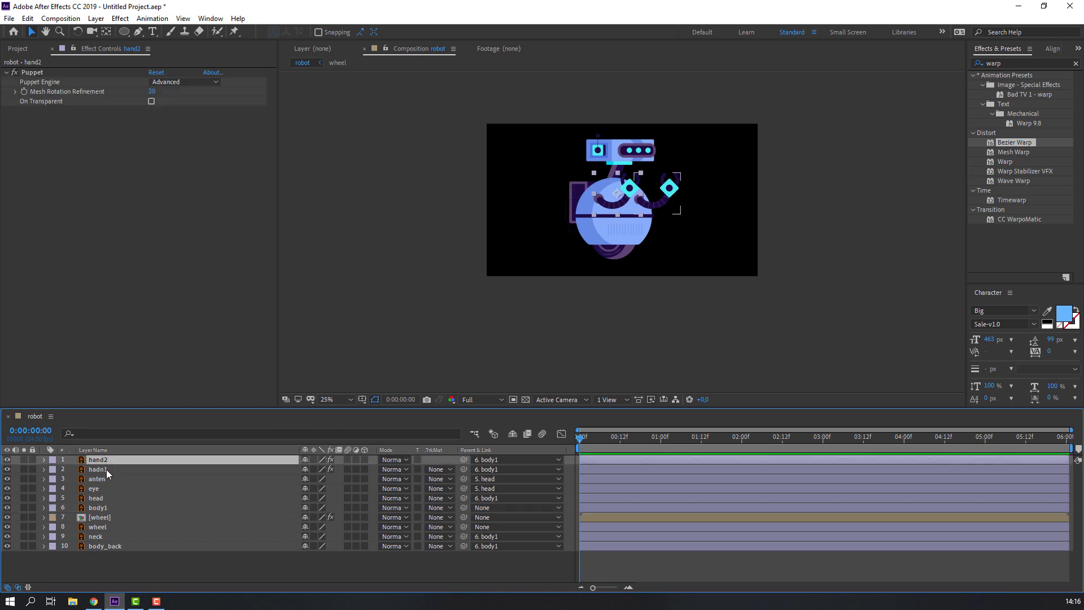
{"action": "left_click", "coordinate": [107, 574]}
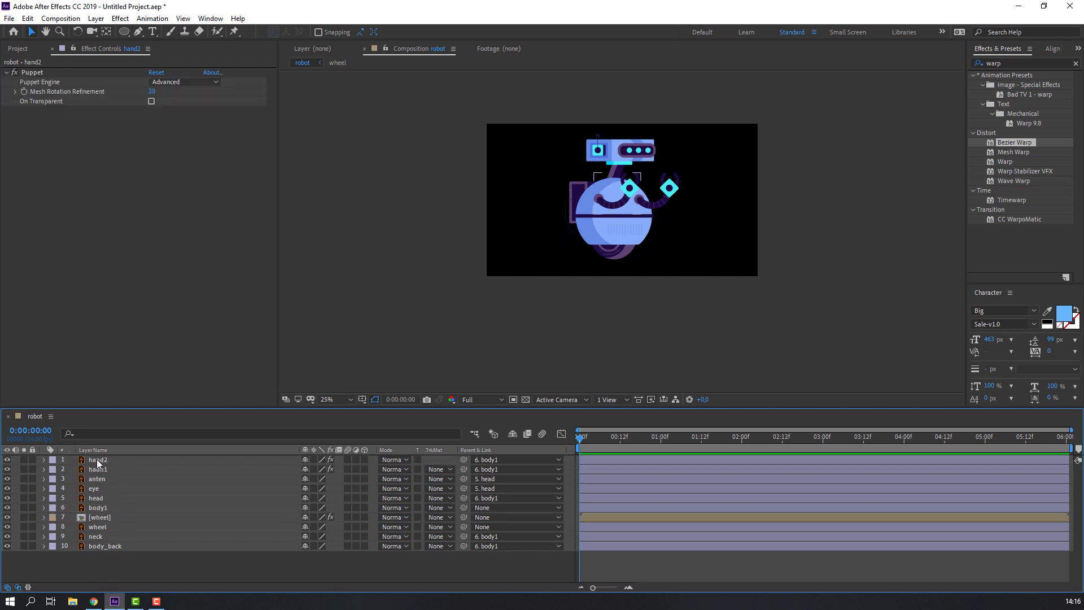
{"action": "left_click", "coordinate": [97, 459]}
{"action": "left_click", "coordinate": [107, 469], "text": "shift"}
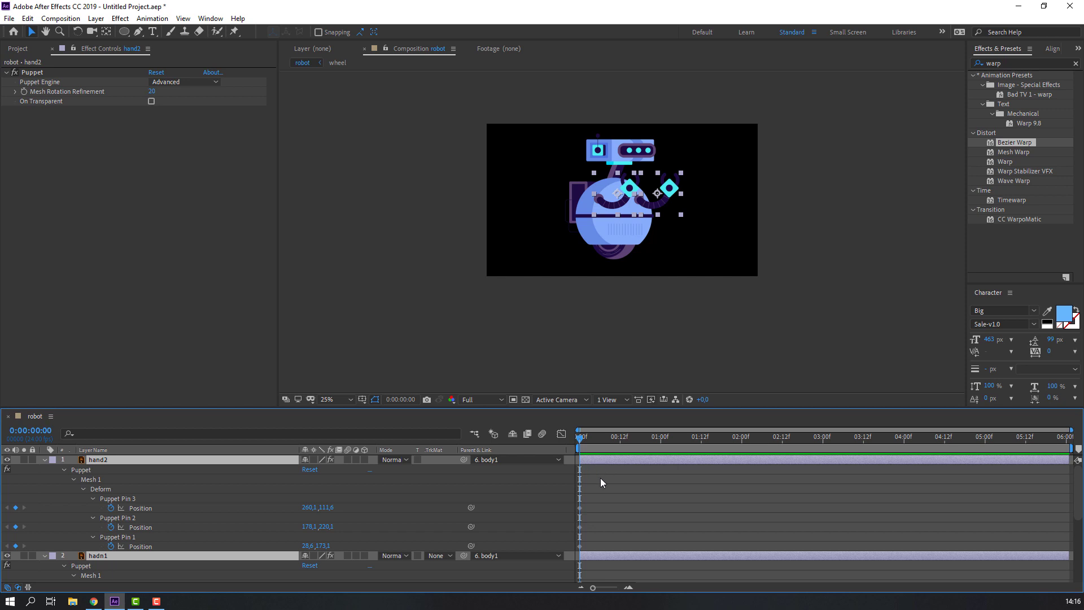
- At frame 6, drag hand2's Puppet Pin 3 to bend the arm, lifting the hand to 260.1,113.6
{"action": "key", "text": "space"}
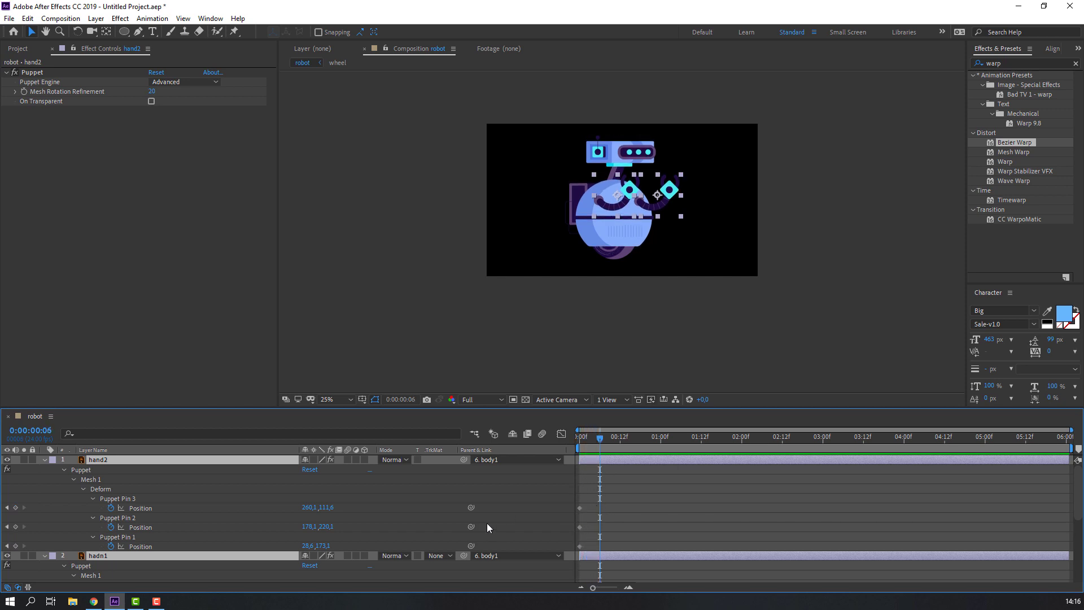
{"action": "scroll", "coordinate": [558, 223], "scroll_direction": "up", "scroll_amount": 2}
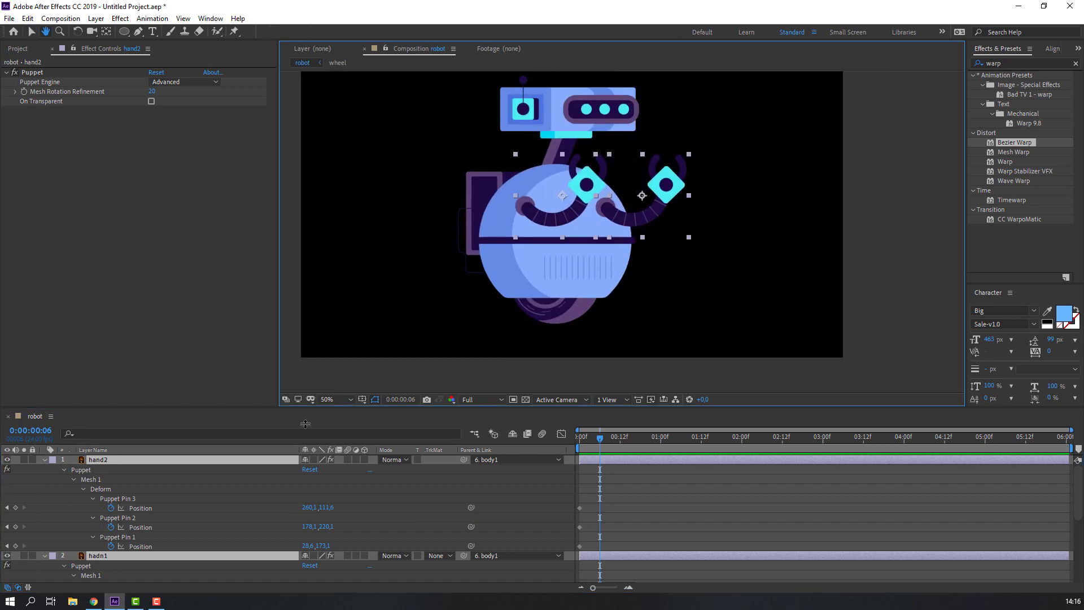
{"action": "left_click", "coordinate": [122, 499]}
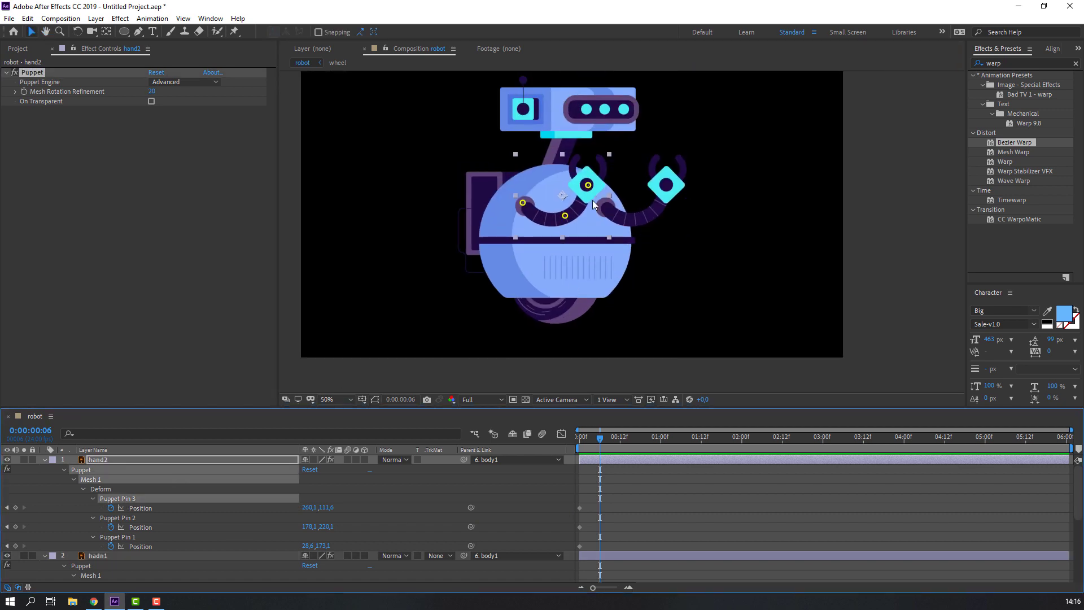
{"action": "left_click_drag", "start_coordinate": [590, 186], "coordinate": [602, 204]}
{"action": "mouse_move", "coordinate": [598, 442]}
{"action": "left_mouse_down"}
{"action": "mouse_move", "coordinate": [582, 443]}
{"action": "mouse_move", "coordinate": [600, 441]}
{"action": "left_mouse_up"}
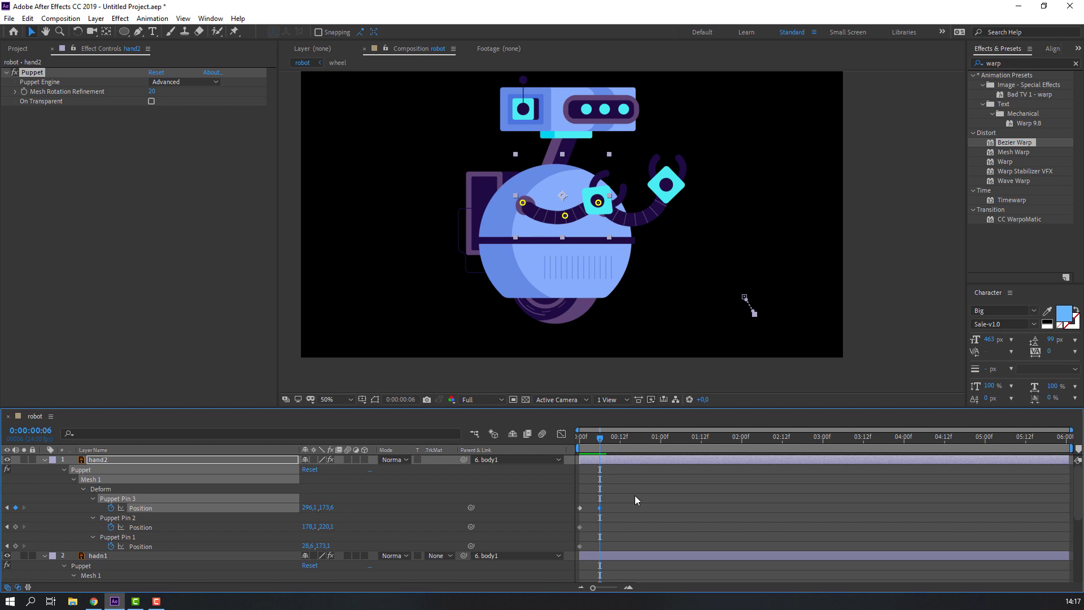
- Copy the frame-0 Pin 3 keyframe to frame 12 and return to the timeline start
{"action": "key", "text": "space"}
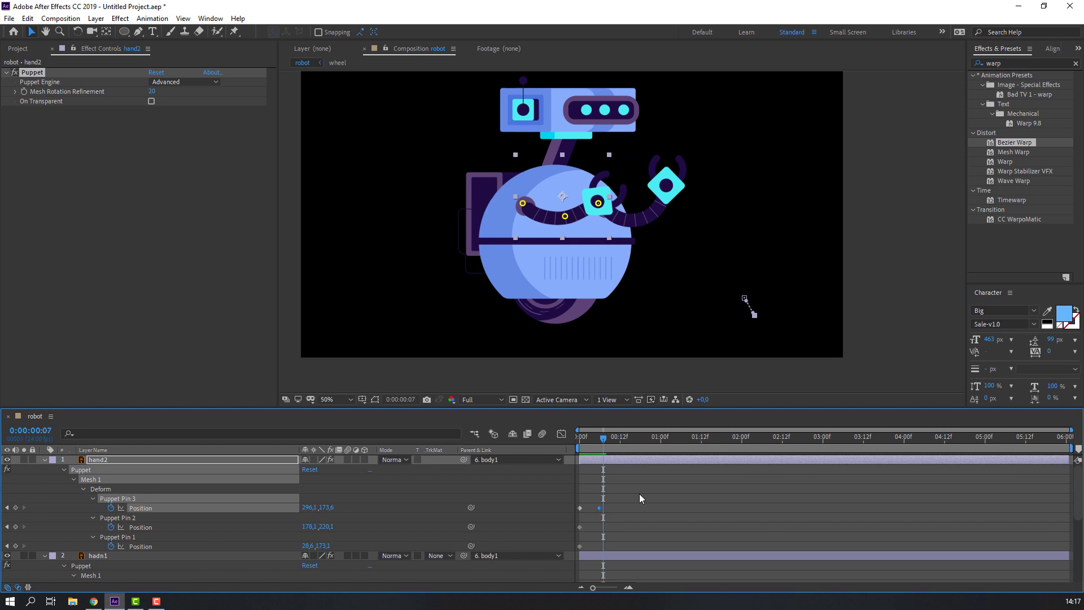
{"action": "left_click_drag", "start_coordinate": [588, 501], "coordinate": [577, 512]}
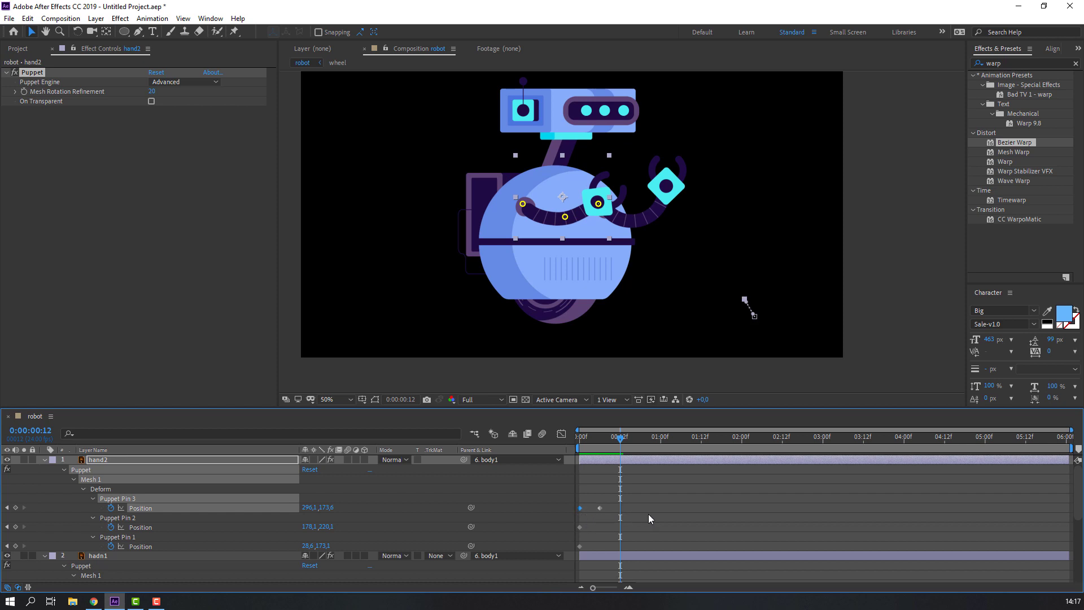
{"action": "key", "text": "ctrl+v"}
{"action": "key", "text": "space"}
{"action": "key", "text": "space"}
{"action": "key", "text": "Home"}
{"action": "scroll", "coordinate": [171, 520], "scroll_direction": "down", "scroll_amount": 2}
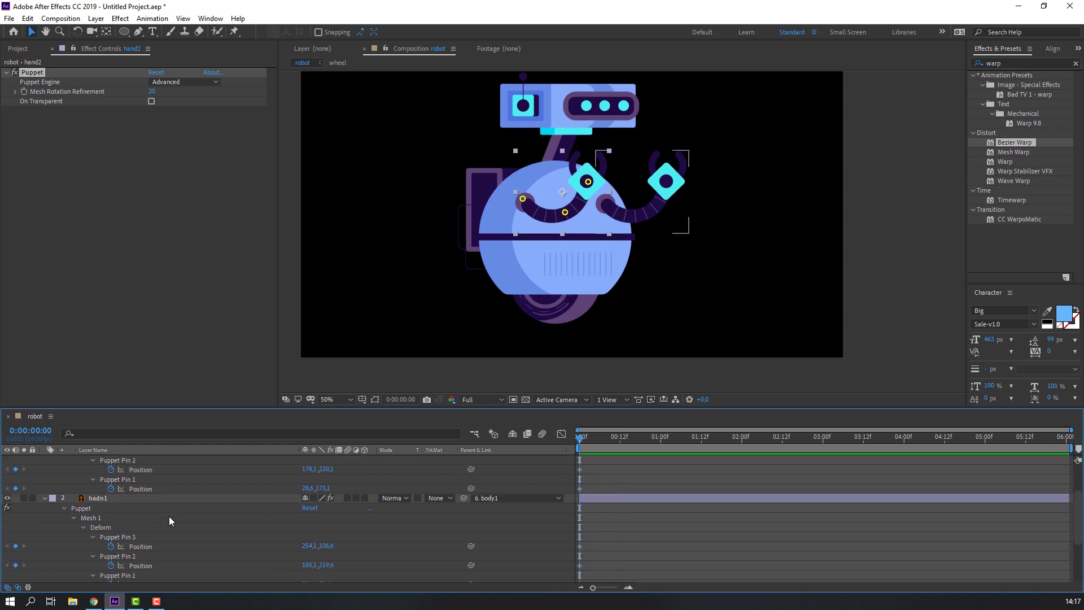
- At frame 6, drag hadn1's Puppet Pin 3 to bend the other arm, raising the hand to 354.1,106.6
{"action": "left_click", "coordinate": [118, 539]}
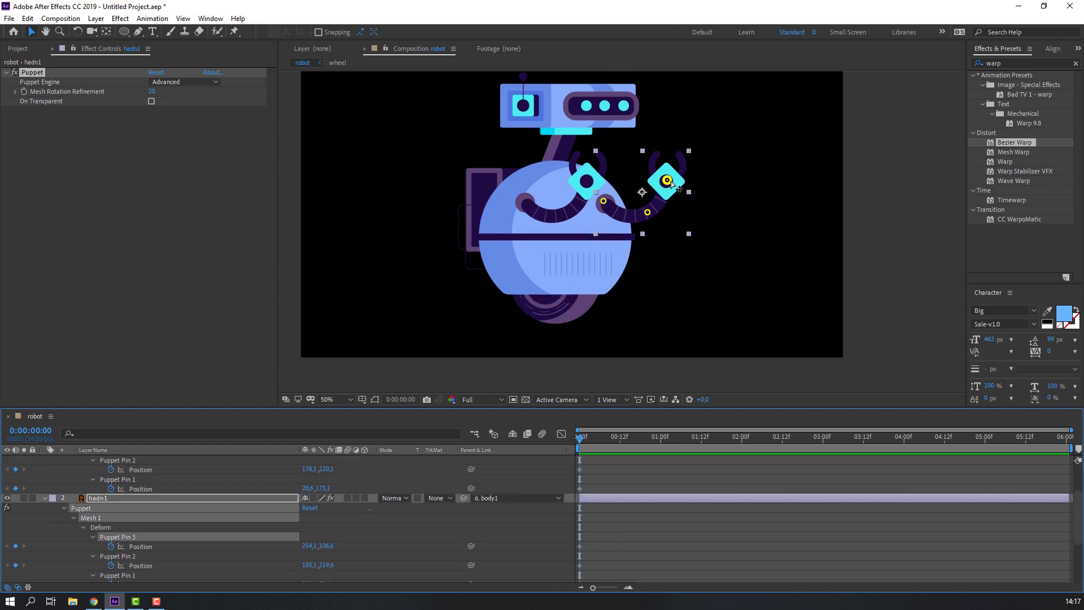
{"action": "scroll", "coordinate": [613, 499], "scroll_direction": "down", "scroll_amount": 1}
{"action": "scroll", "coordinate": [617, 501], "scroll_direction": "up", "scroll_amount": 1}
{"action": "scroll", "coordinate": [621, 499], "scroll_direction": "down", "scroll_amount": 1}
{"action": "key", "text": "Page_Down"}
{"action": "key", "text": "Page_Down"}
{"action": "key", "text": "Page_Down"}
{"action": "key", "text": "Page_Down"}
{"action": "key", "text": "Page_Down"}
{"action": "key", "text": "Page_Down"}
{"action": "left_click_drag", "start_coordinate": [667, 185], "coordinate": [677, 194]}
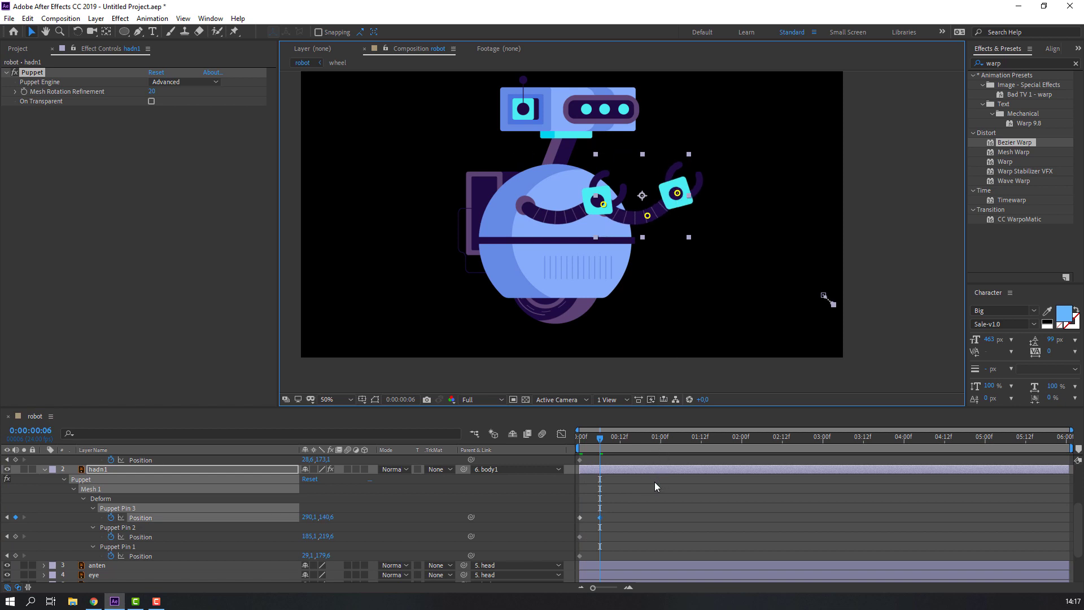
- Paste the start pose at frame 12, preview the wave, and select both arms' Pin 3 keyframes
{"action": "key", "text": "Page_Down"}
{"action": "key", "text": "Page_Down"}
{"action": "key", "text": "Page_Down"}
{"action": "key", "text": "Page_Down"}
{"action": "key", "text": "Page_Down"}
{"action": "key", "text": "Page_Down"}
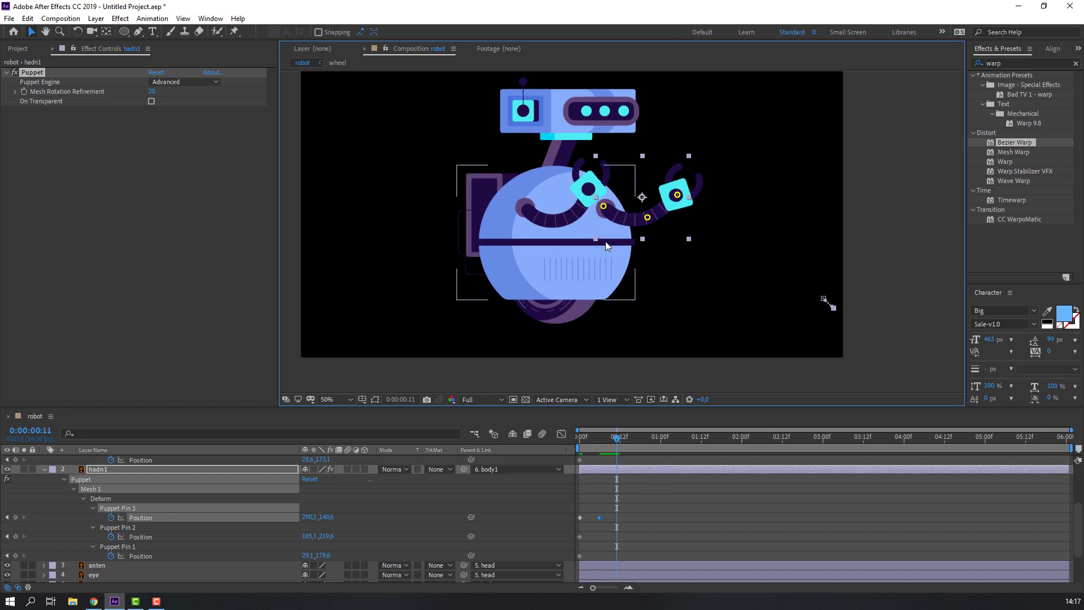
{"action": "left_click", "coordinate": [579, 516]}
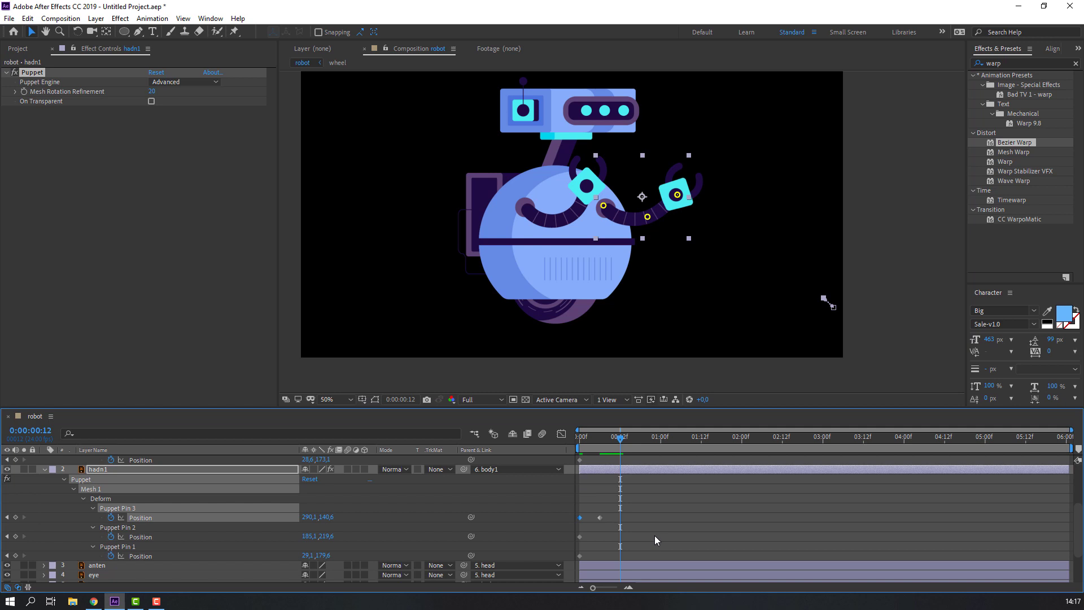
{"action": "key", "text": "ctrl+v"}
{"action": "scroll", "coordinate": [644, 524], "scroll_direction": "up", "scroll_amount": 2}
{"action": "key", "text": "space"}
{"action": "key", "text": "space"}
{"action": "key", "text": "Home"}
{"action": "key", "text": "space"}
{"action": "key", "text": "space"}
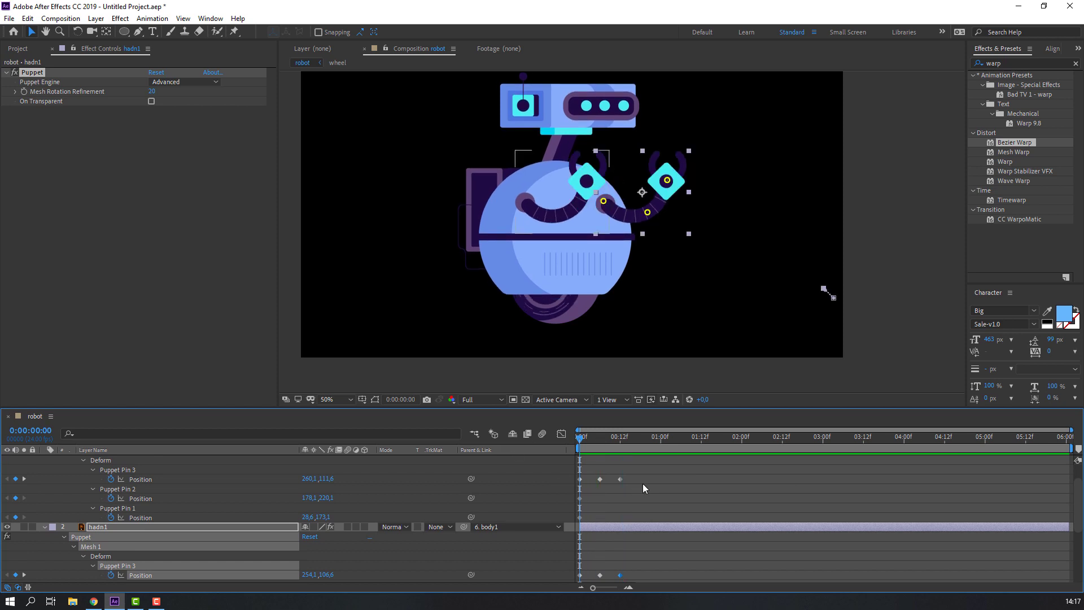
{"action": "left_click_drag", "start_coordinate": [643, 486], "coordinate": [570, 475]}
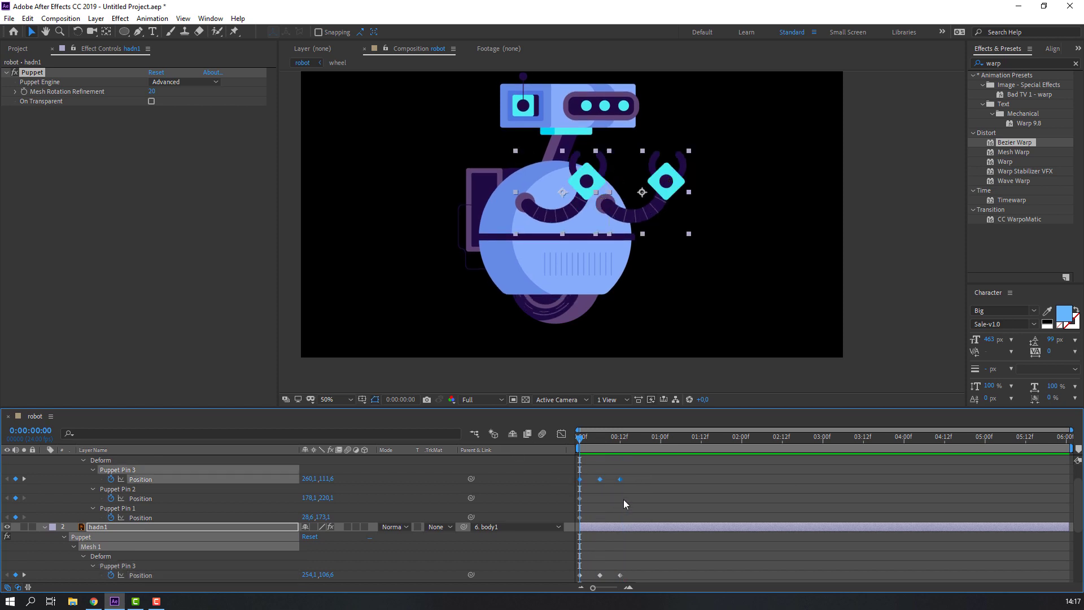
{"action": "left_click_drag", "start_coordinate": [635, 570], "coordinate": [573, 586]}
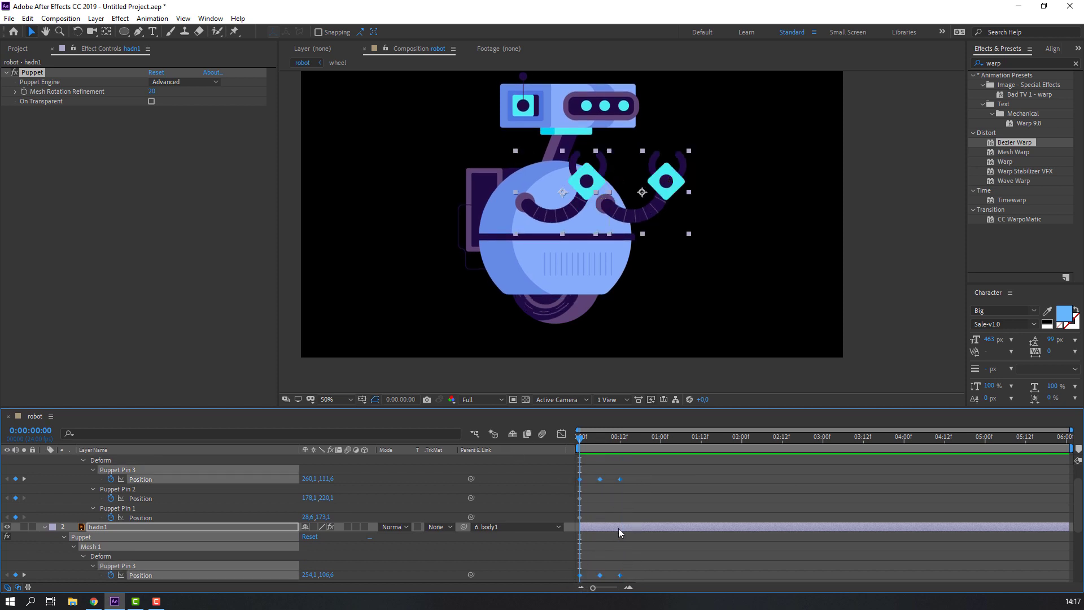
- Apply Easy Ease to both arms' selected Pin 3 keyframes
{"action": "right_click", "coordinate": [622, 478]}
{"action": "mouse_move", "coordinate": [665, 470]}
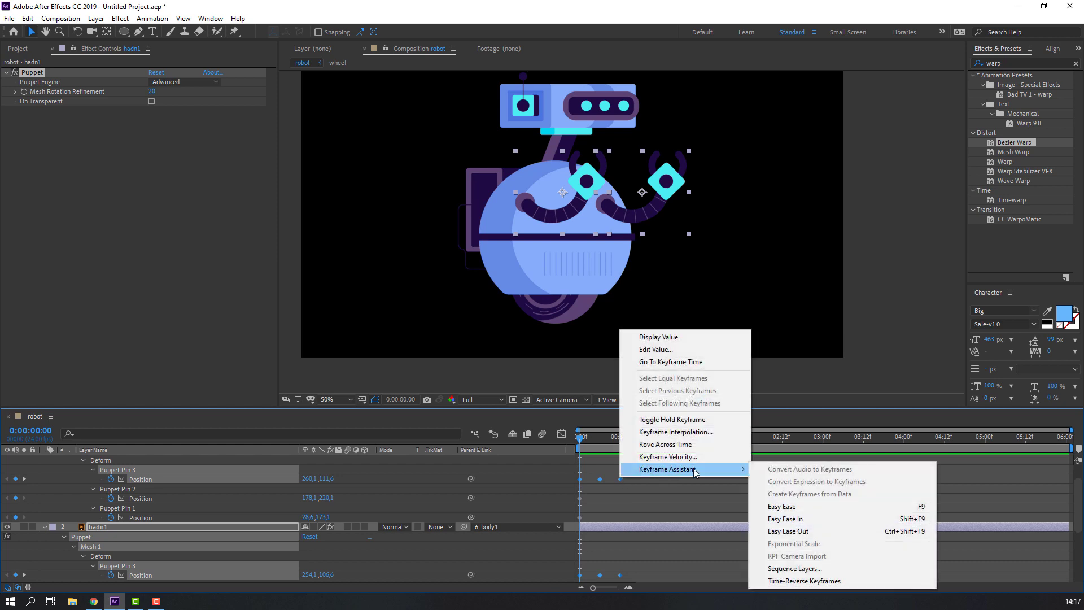
{"action": "left_click", "coordinate": [785, 506]}
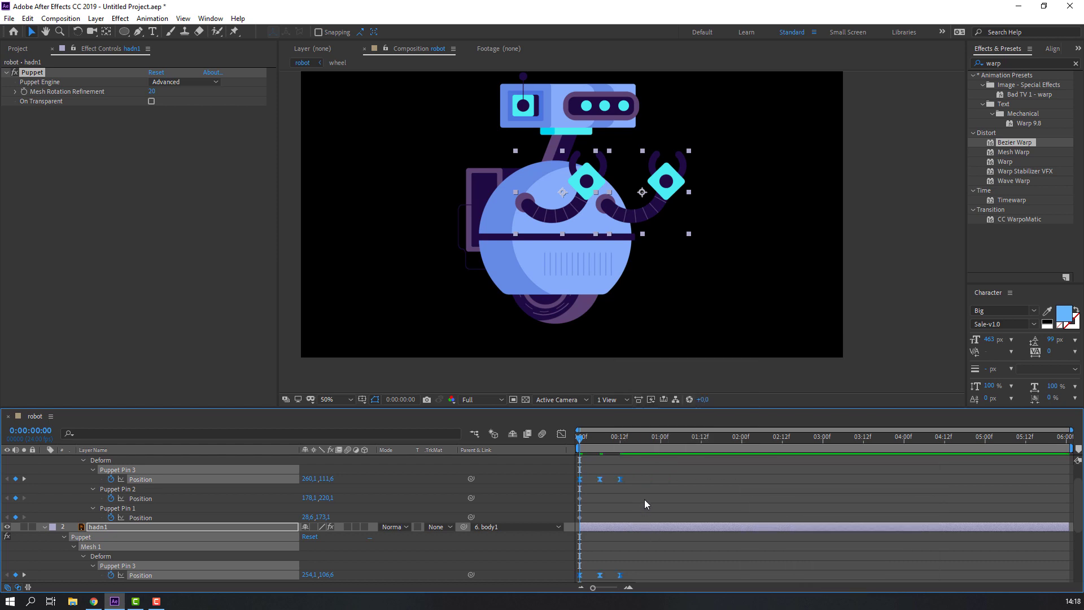
- Add a loopOutDuration cycle expression to hand2's Puppet Pin 3 Position
{"action": "left_click", "coordinate": [110, 481], "text": "alt"}
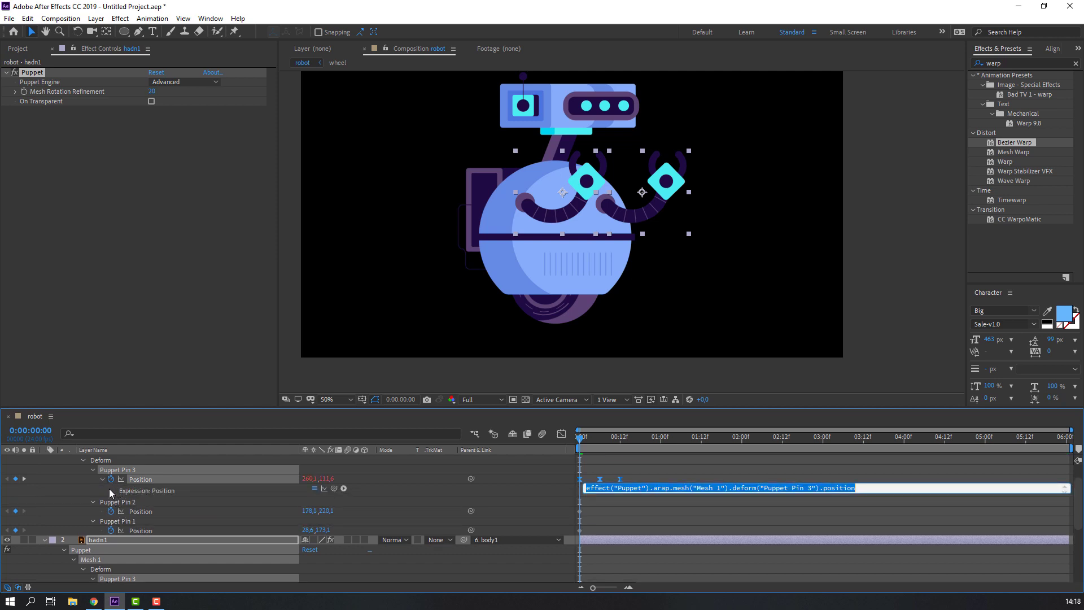
{"action": "left_click", "coordinate": [343, 488]}
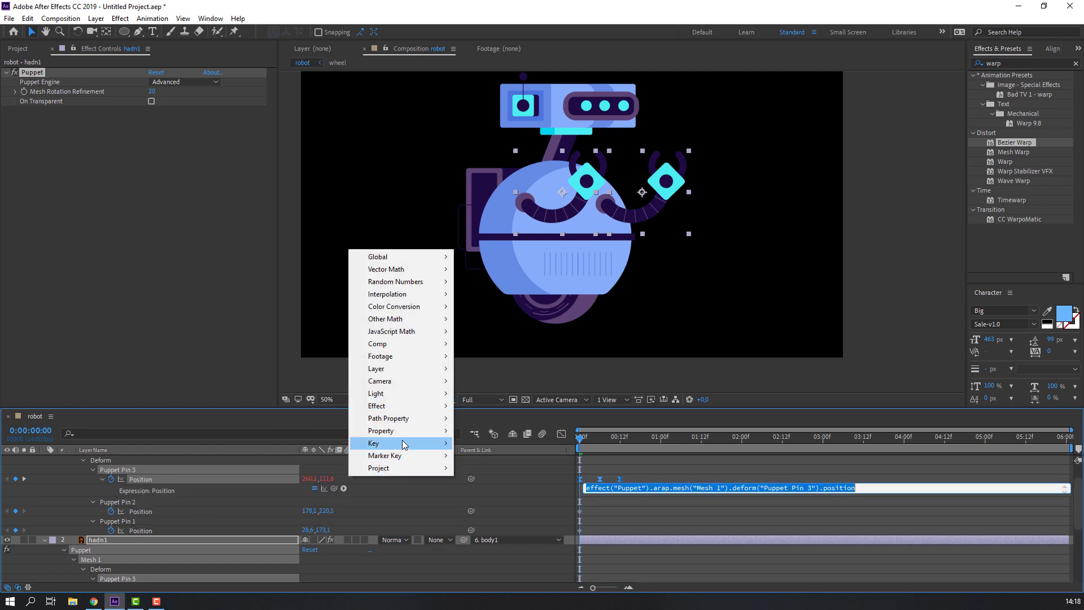
{"action": "mouse_move", "coordinate": [414, 434]}
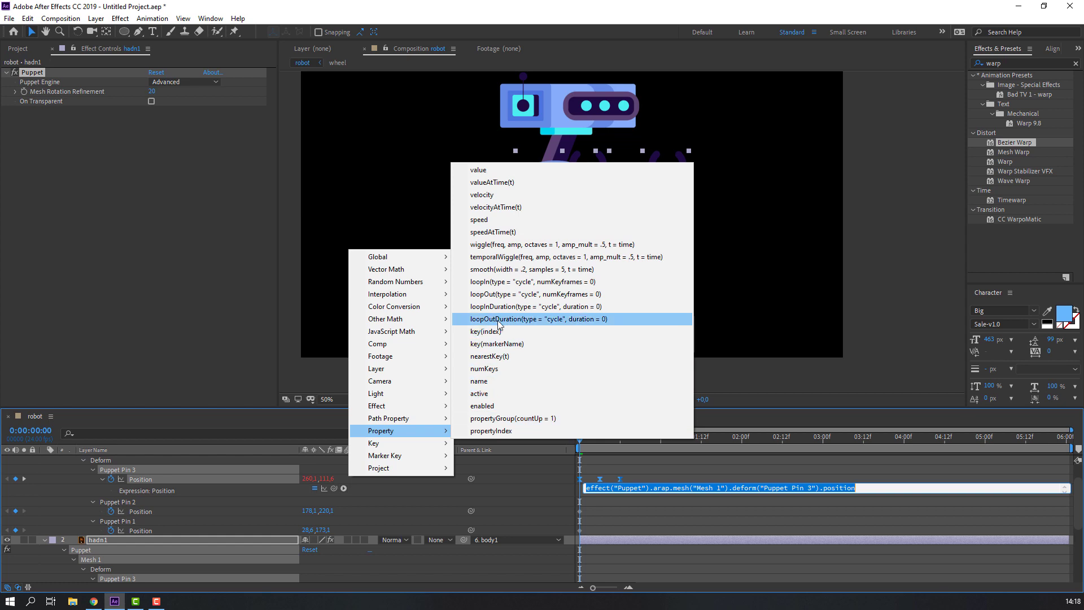
{"action": "left_click", "coordinate": [536, 318]}
{"action": "left_click", "coordinate": [640, 480]}
{"action": "scroll", "coordinate": [632, 517], "scroll_direction": "down", "scroll_amount": 2}
{"action": "left_click_drag", "start_coordinate": [654, 526], "coordinate": [571, 535]}
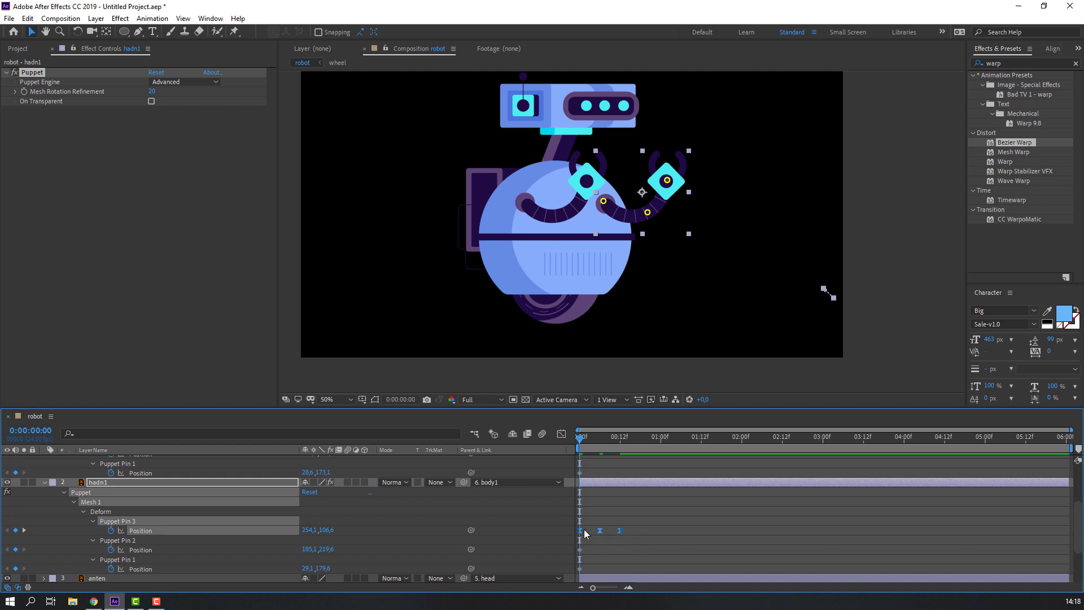
- Add the same loopOutDuration expression to hadn1's Puppet Pin 3 Position and preview the looping wave
{"action": "left_click", "coordinate": [111, 532], "text": "alt"}
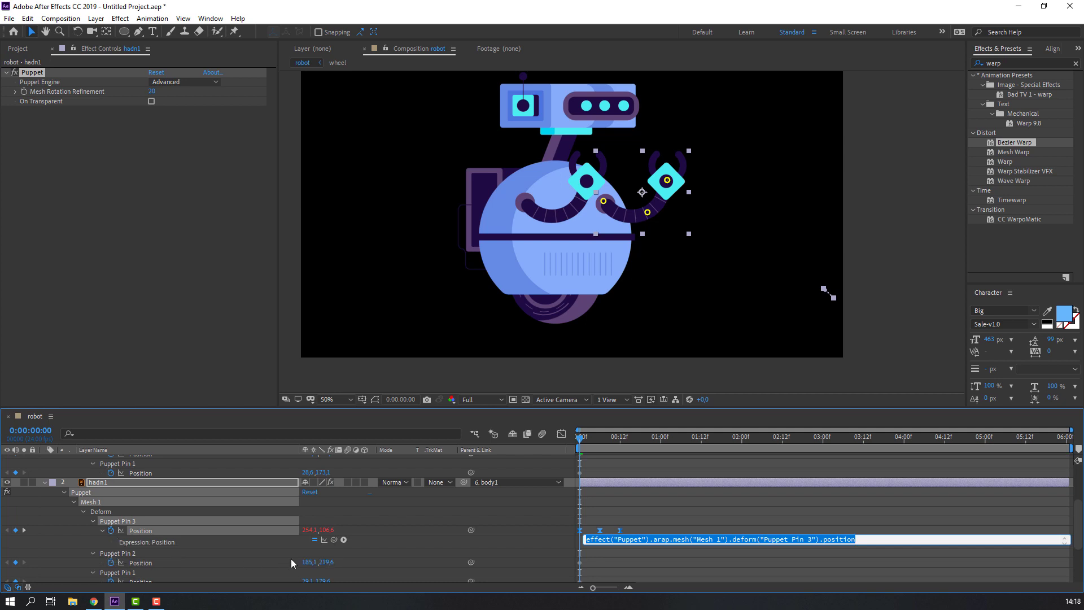
{"action": "left_click", "coordinate": [344, 539]}
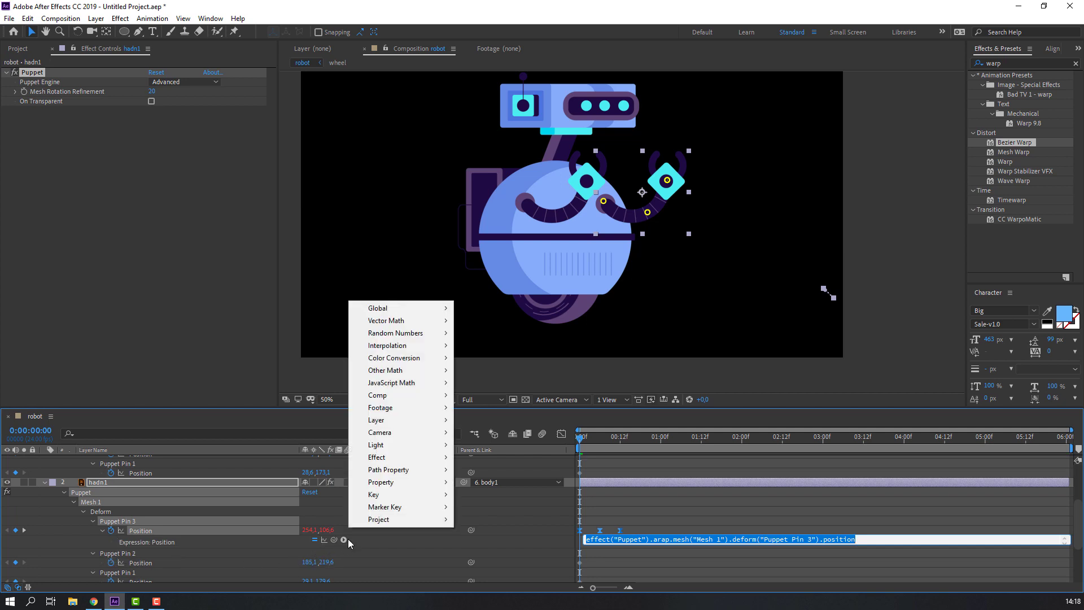
{"action": "mouse_move", "coordinate": [412, 482]}
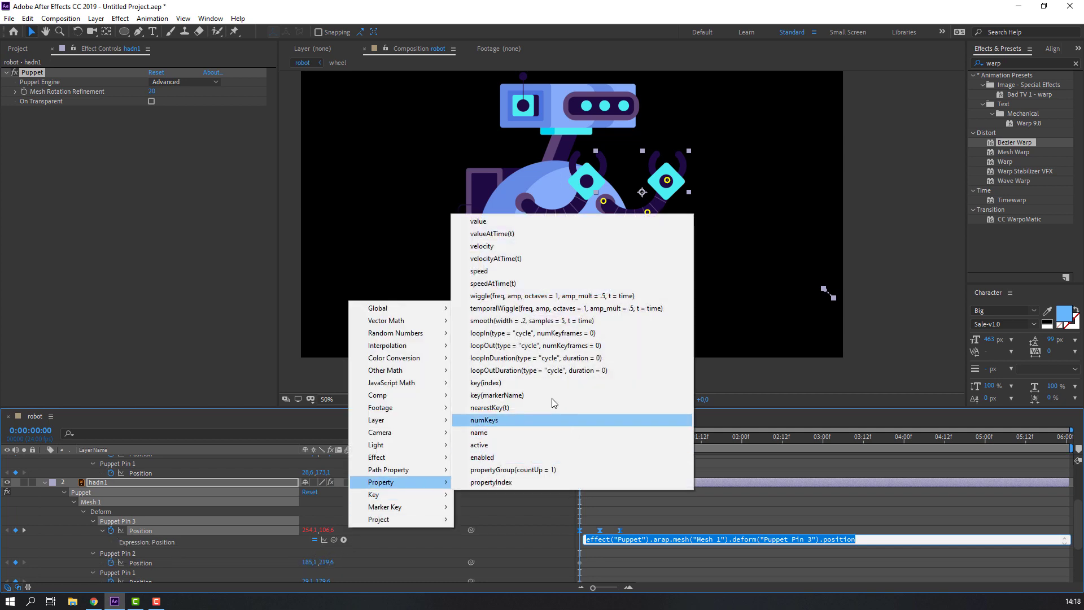
{"action": "left_click", "coordinate": [544, 372]}
{"action": "left_click", "coordinate": [636, 513]}
{"action": "key", "text": "space"}
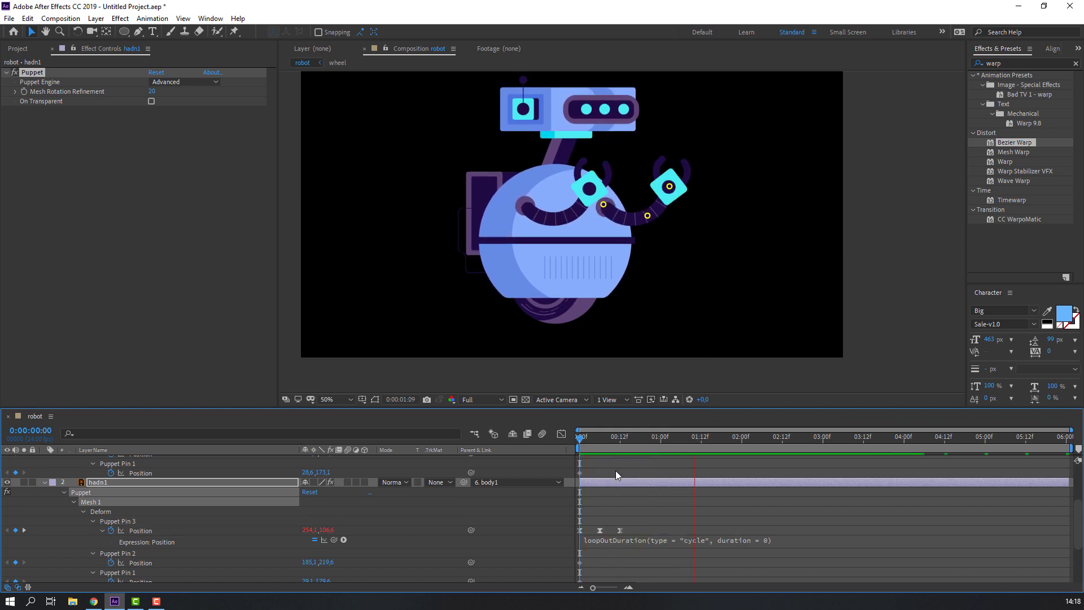
{"action": "key", "text": "comma"}
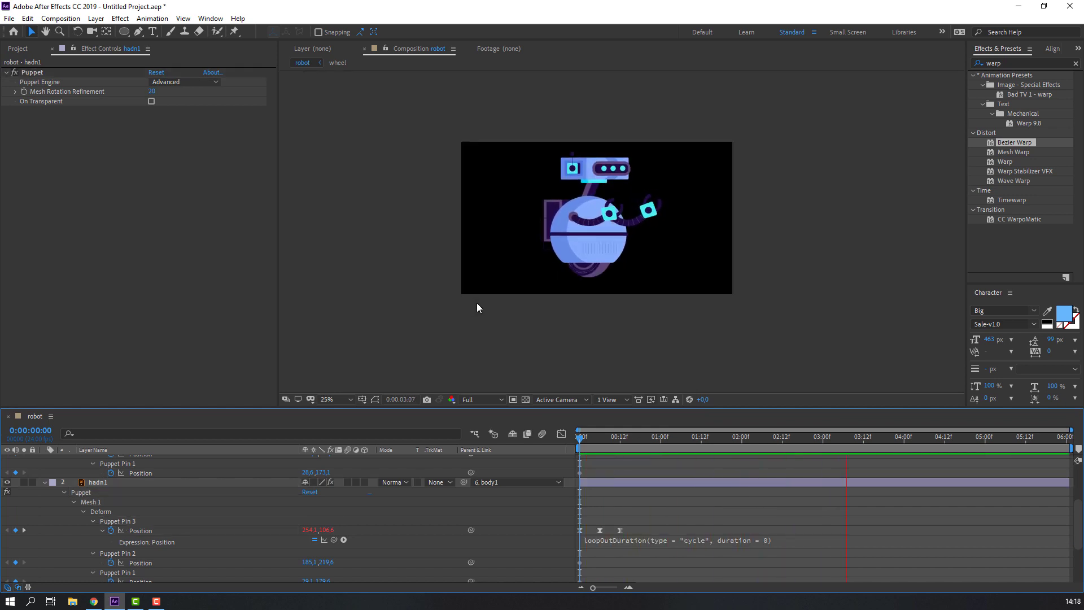
{"action": "key", "text": "period"}
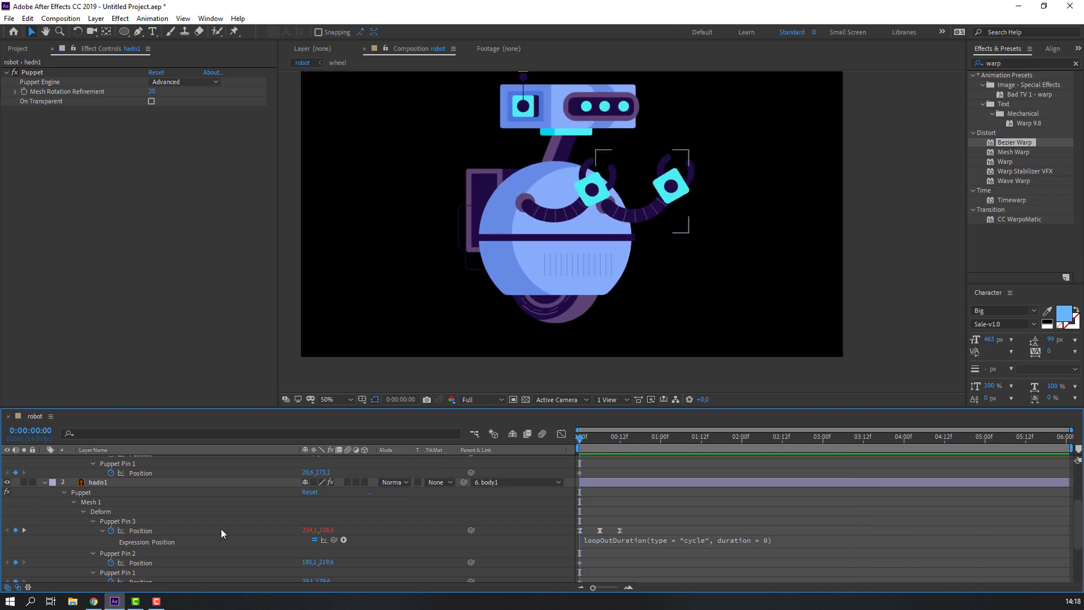
{"action": "key", "text": "space"}
{"action": "scroll", "coordinate": [56, 519], "scroll_direction": "up", "scroll_amount": 3}
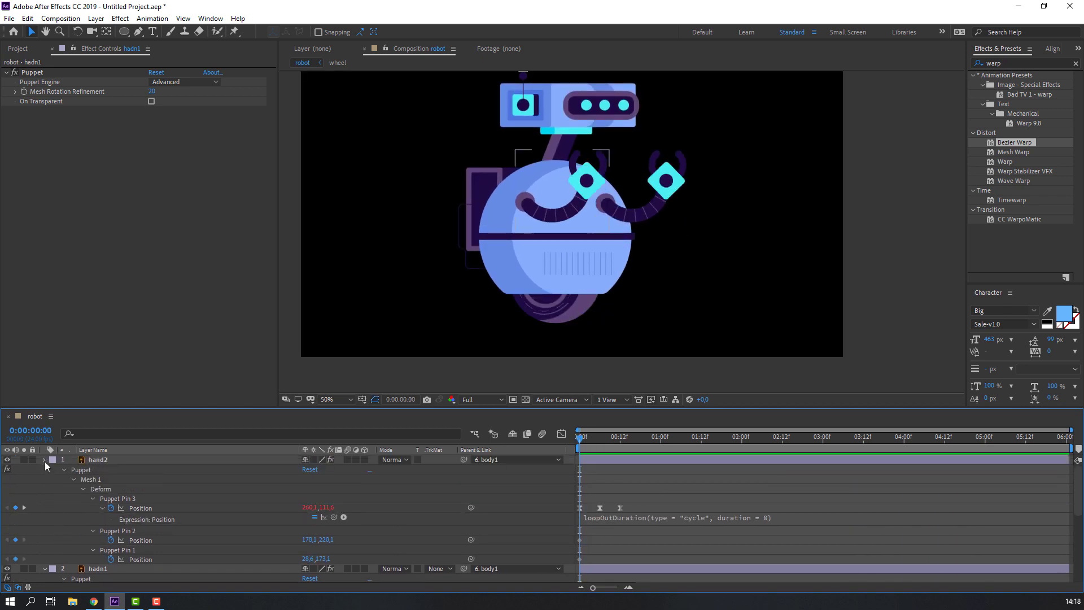
- Collapse the hand layers' properties and select the anten layer
{"action": "left_click", "coordinate": [45, 460]}
{"action": "left_click", "coordinate": [43, 469]}
{"action": "left_click", "coordinate": [43, 469]}
{"action": "left_click", "coordinate": [198, 565]}
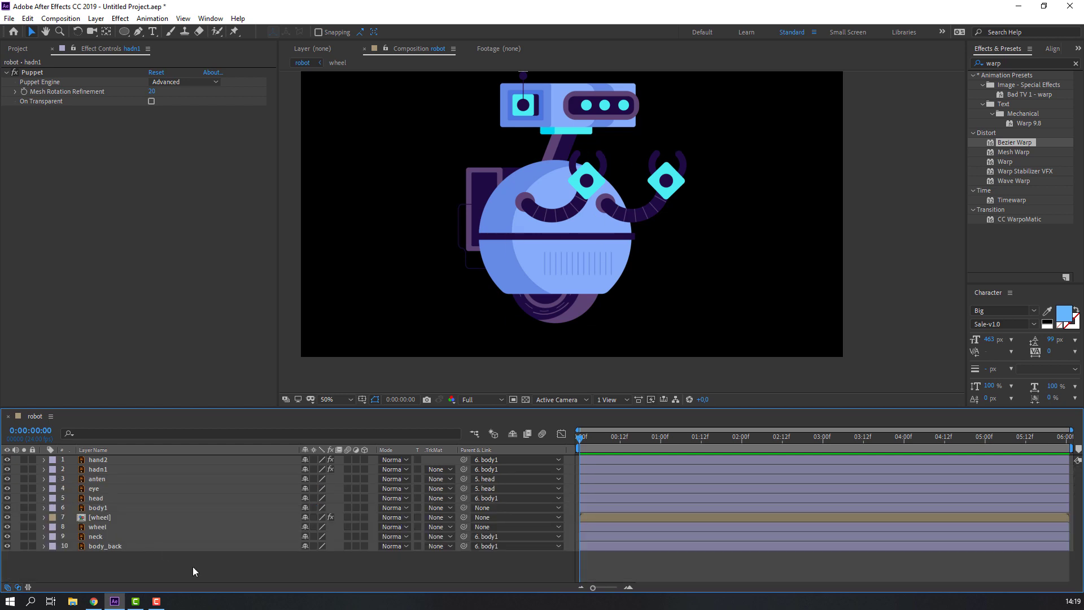
{"action": "left_click", "coordinate": [98, 480]}
{"action": "scroll", "coordinate": [512, 110], "scroll_direction": "up", "scroll_amount": 4}
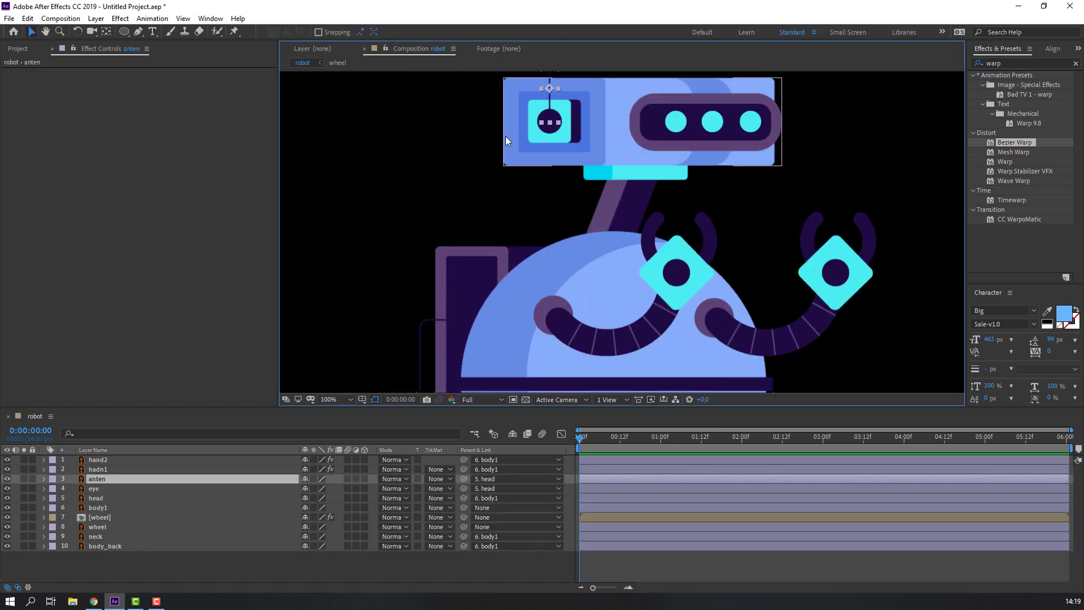
{"action": "scroll", "coordinate": [601, 250], "scroll_direction": "up", "scroll_amount": 2}
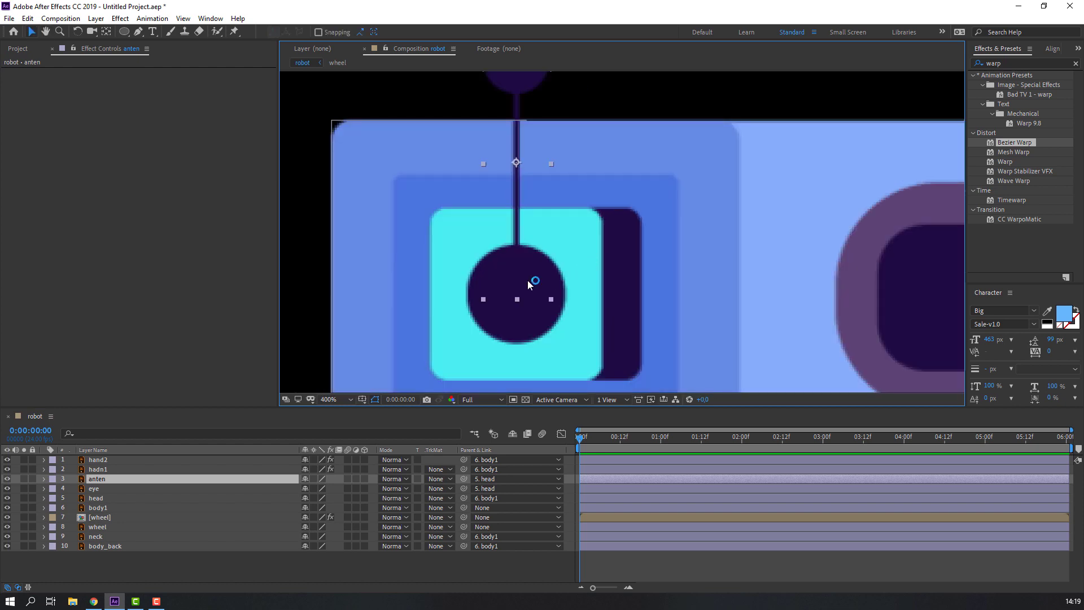
- Drag anten's anchor point down to the antenna's base circle centre with the Pan Behind tool
{"action": "left_click", "coordinate": [108, 33]}
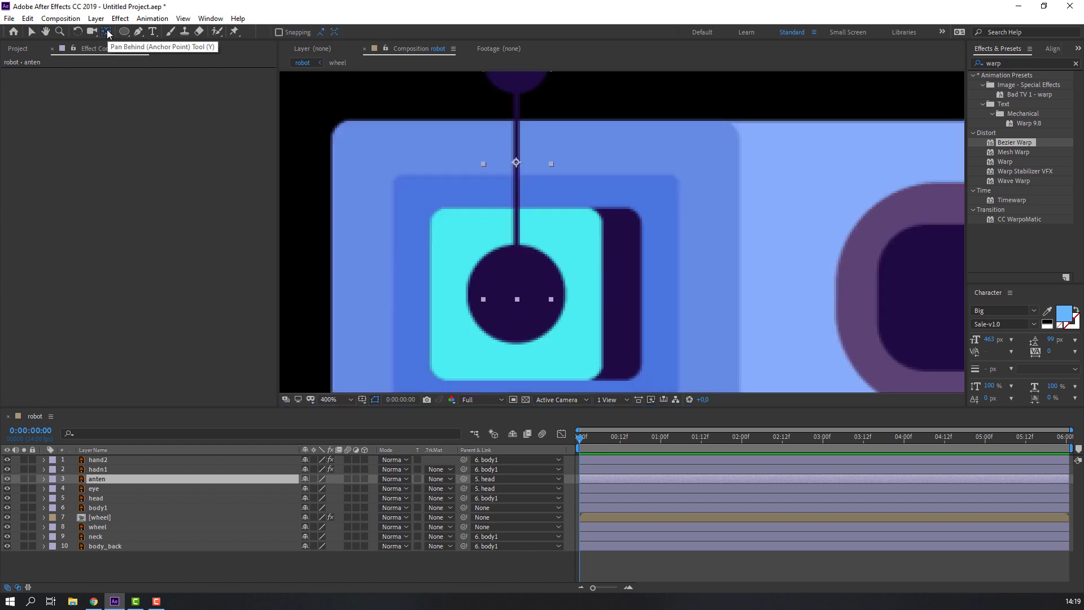
{"action": "left_click", "coordinate": [23, 478]}
{"action": "left_click", "coordinate": [24, 478]}
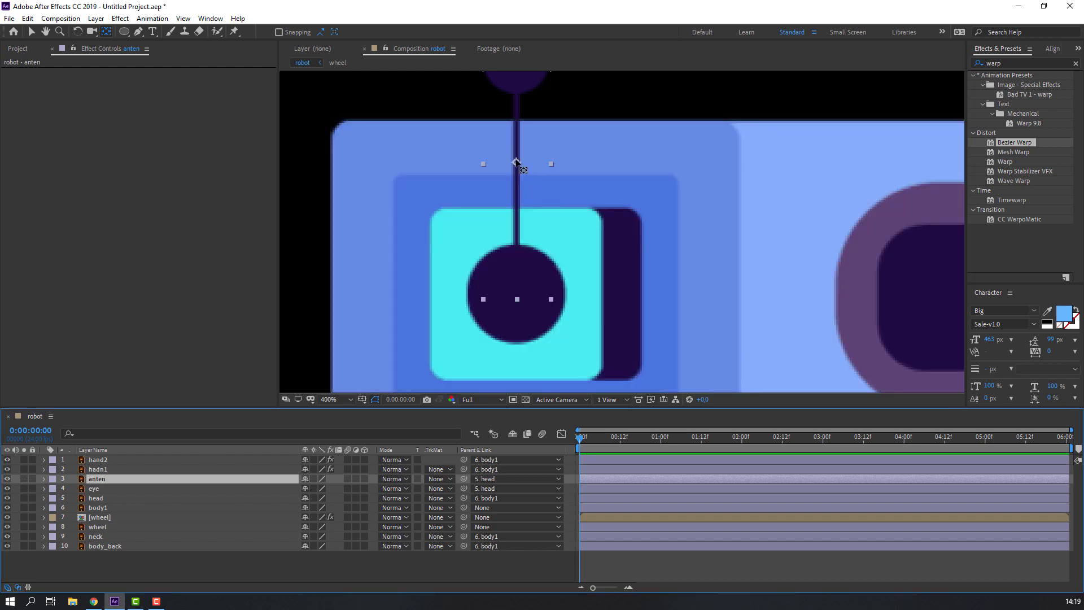
{"action": "left_click_drag", "start_coordinate": [516, 162], "coordinate": [516, 285]}
{"action": "left_click", "coordinate": [33, 34]}
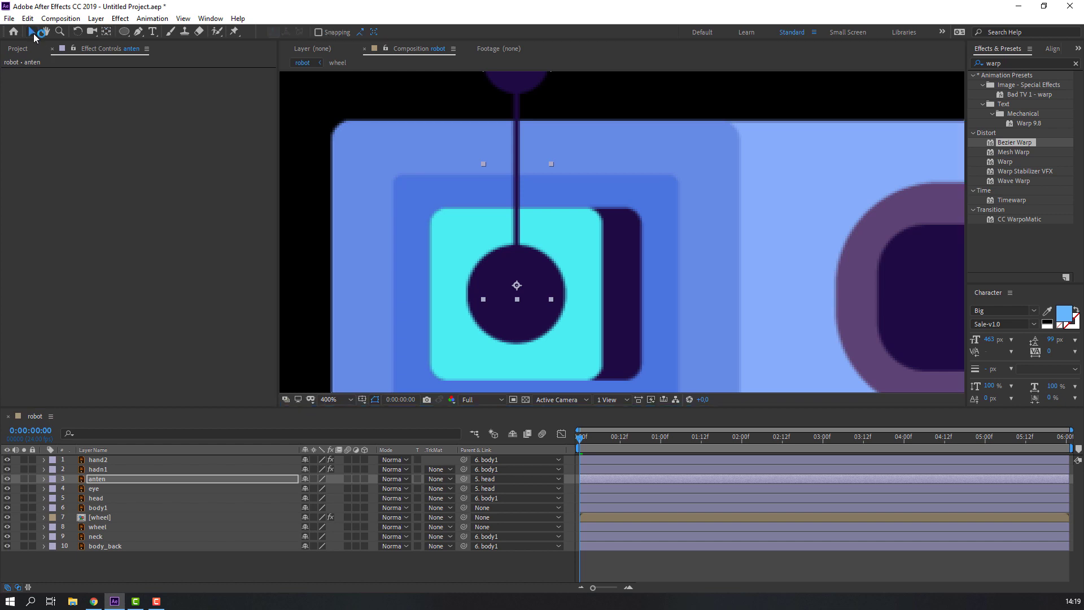
{"action": "left_click", "coordinate": [95, 481]}
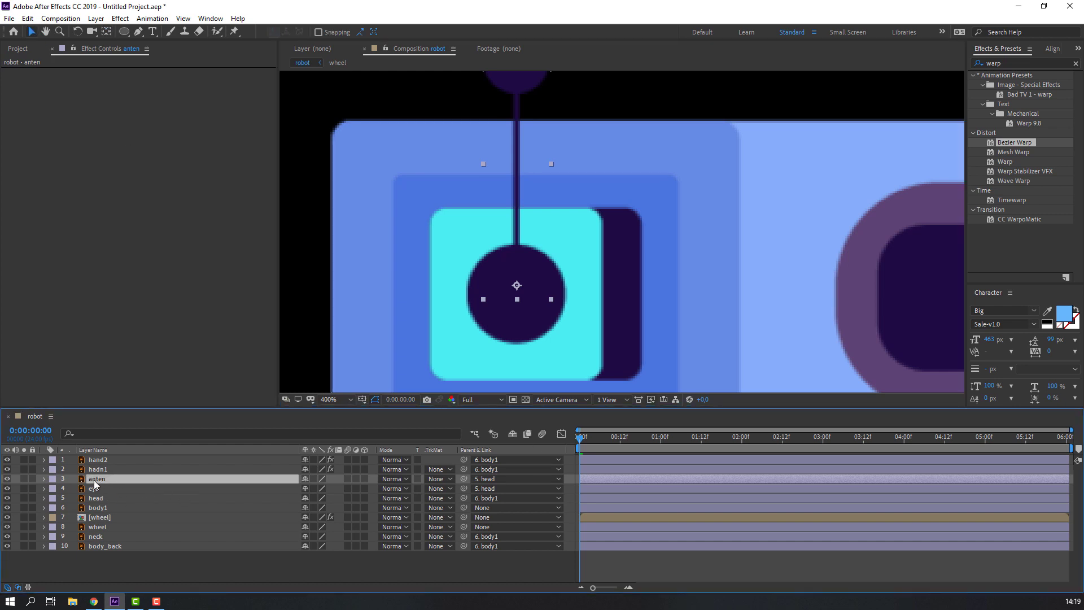
- Set the antenna's Rotation to 20° and keyframe it at the start
{"action": "key", "text": "r"}
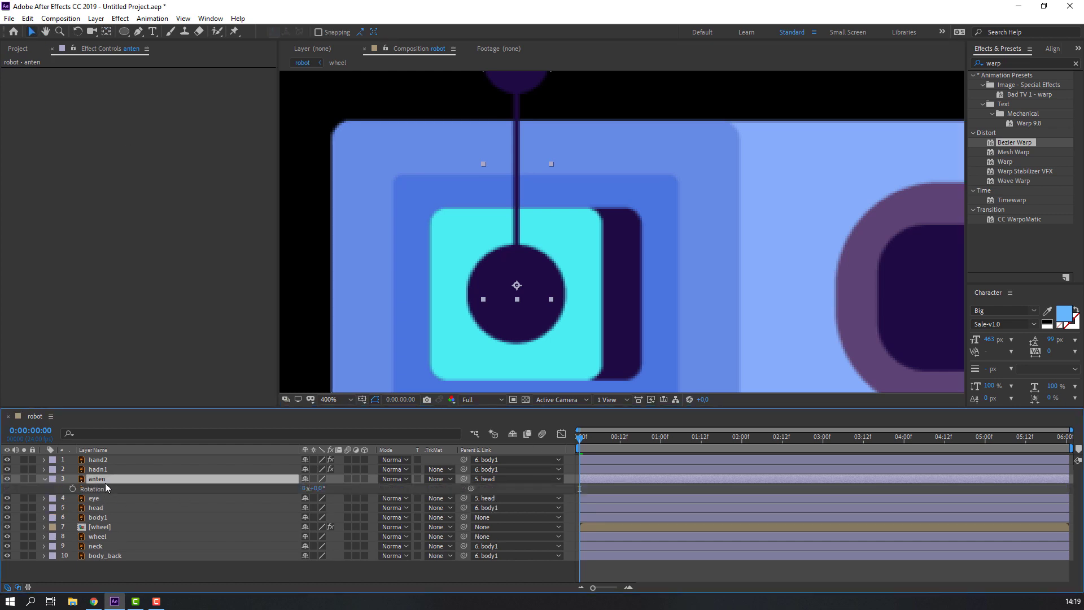
{"action": "left_click", "coordinate": [316, 488]}
{"action": "type", "text": "20"}
{"action": "key", "text": "Return"}
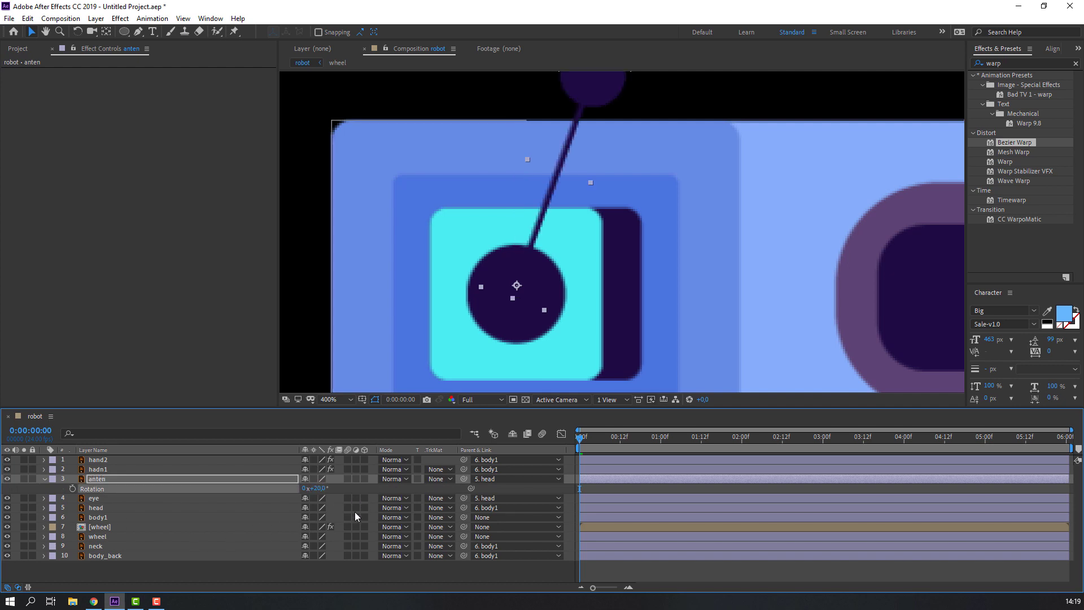
{"action": "left_click", "coordinate": [73, 489]}
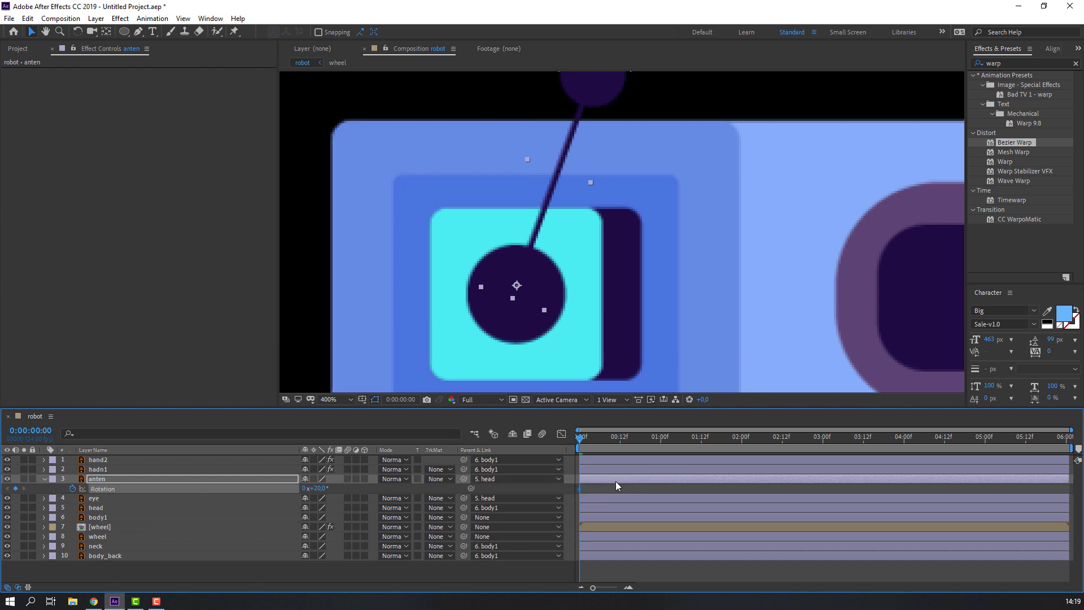
- Key the antenna's Rotation at -20° at frame 6
{"action": "key", "text": "space"}
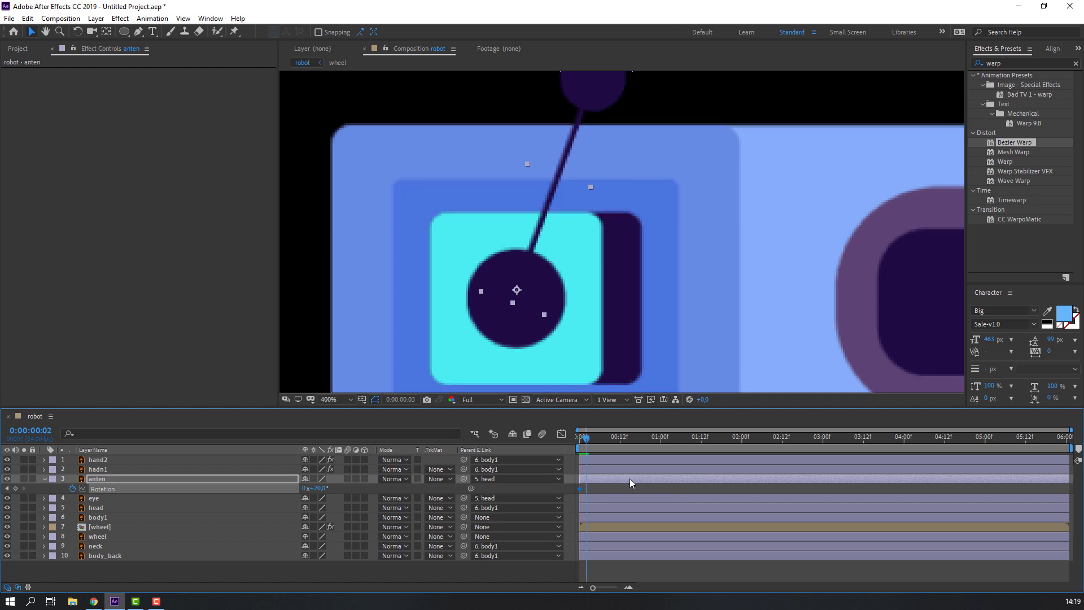
{"action": "left_click", "coordinate": [320, 488]}
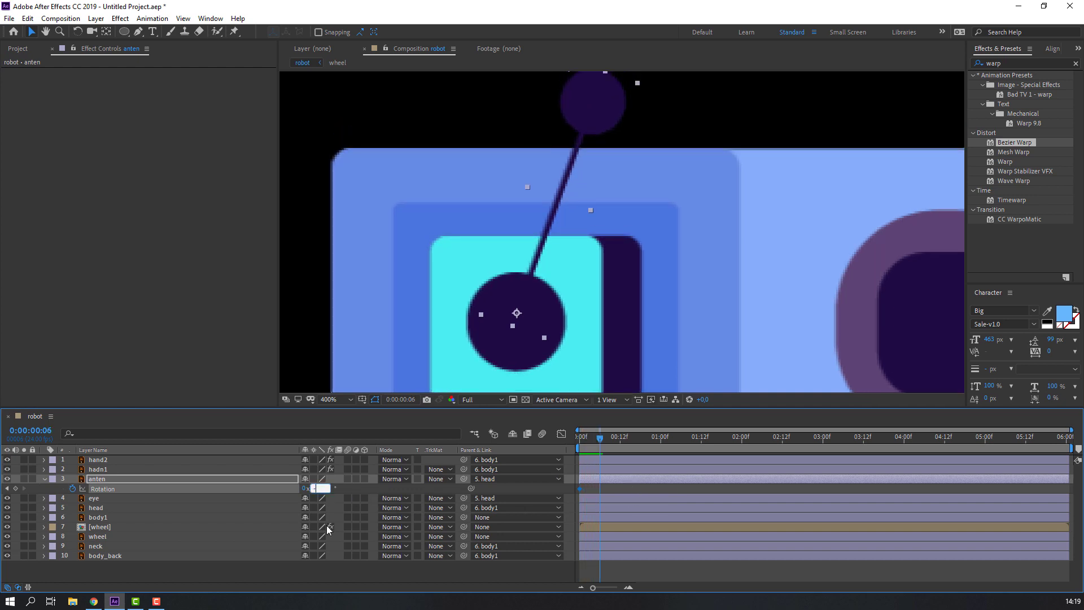
{"action": "type", "text": "-20"}
{"action": "key", "text": "Return"}
{"action": "scroll", "coordinate": [547, 283], "scroll_direction": "down", "scroll_amount": 4}
{"action": "key", "text": "space"}
{"action": "key", "text": "space"}
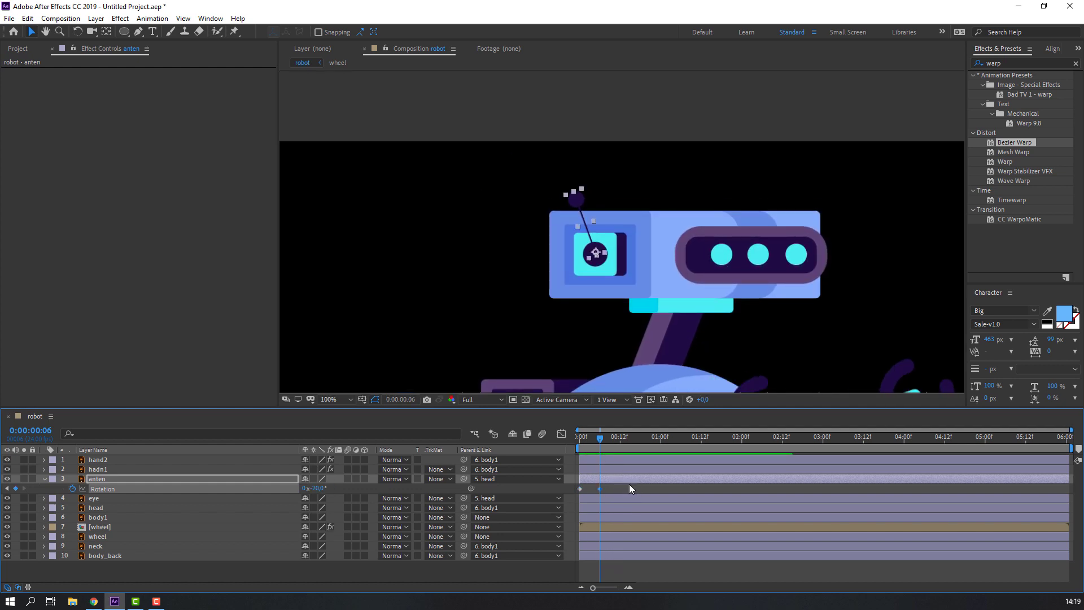
- Copy the +20° keyframe to frame 12 and Easy Ease the antenna's rotation keyframes
{"action": "key", "text": "Page_Down"}
{"action": "key", "text": "Page_Down"}
{"action": "key", "text": "Page_Down"}
{"action": "key", "text": "Page_Down"}
{"action": "key", "text": "Page_Down"}
{"action": "key", "text": "Page_Down"}
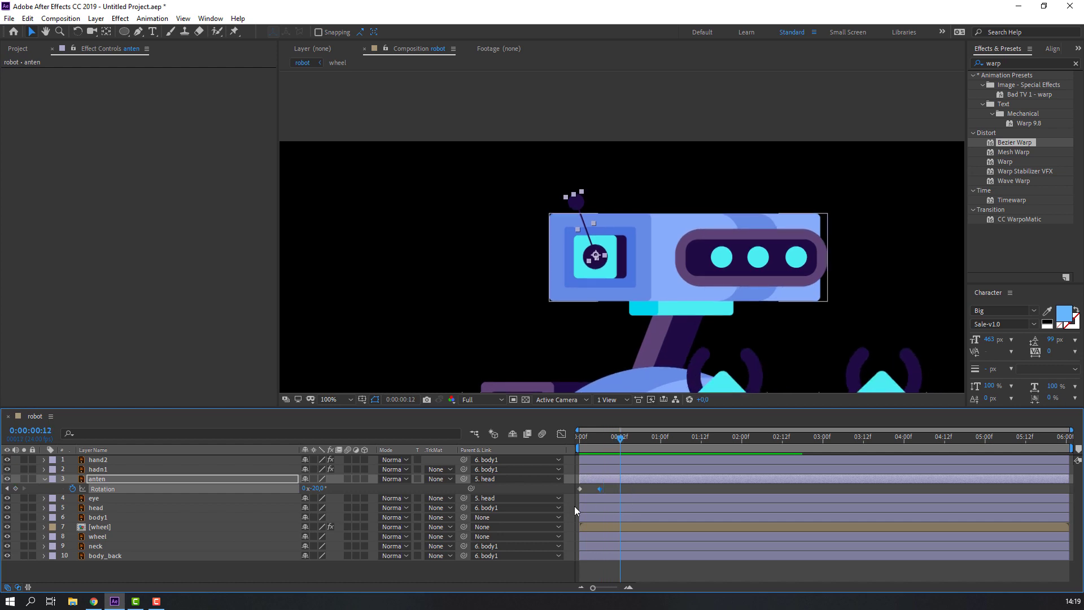
{"action": "left_click", "coordinate": [580, 488]}
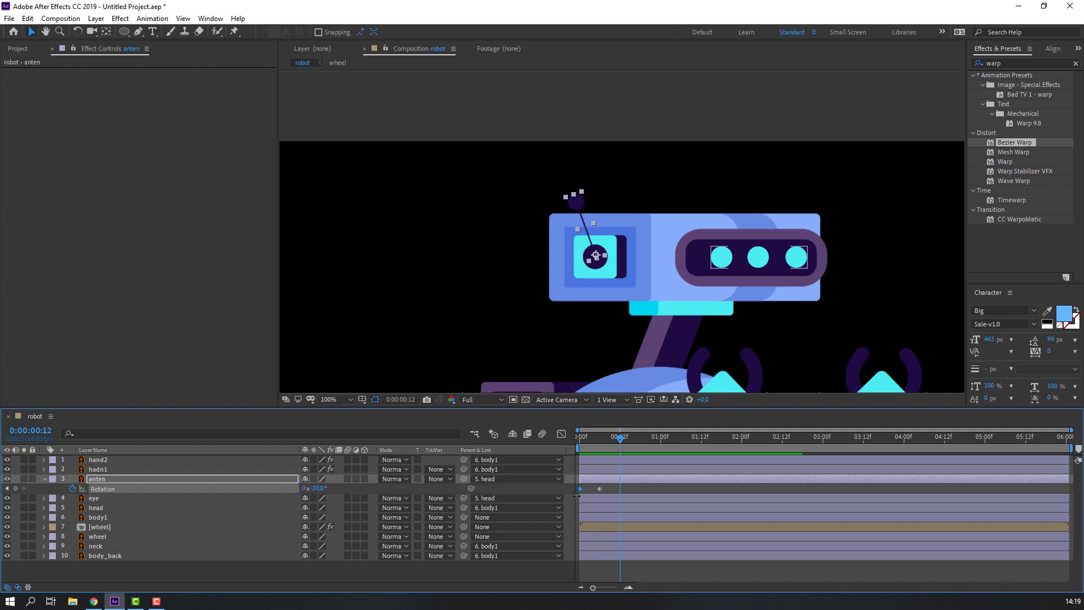
{"action": "key", "text": "ctrl+c"}
{"action": "key", "text": "ctrl+v"}
{"action": "right_click", "coordinate": [580, 490]}
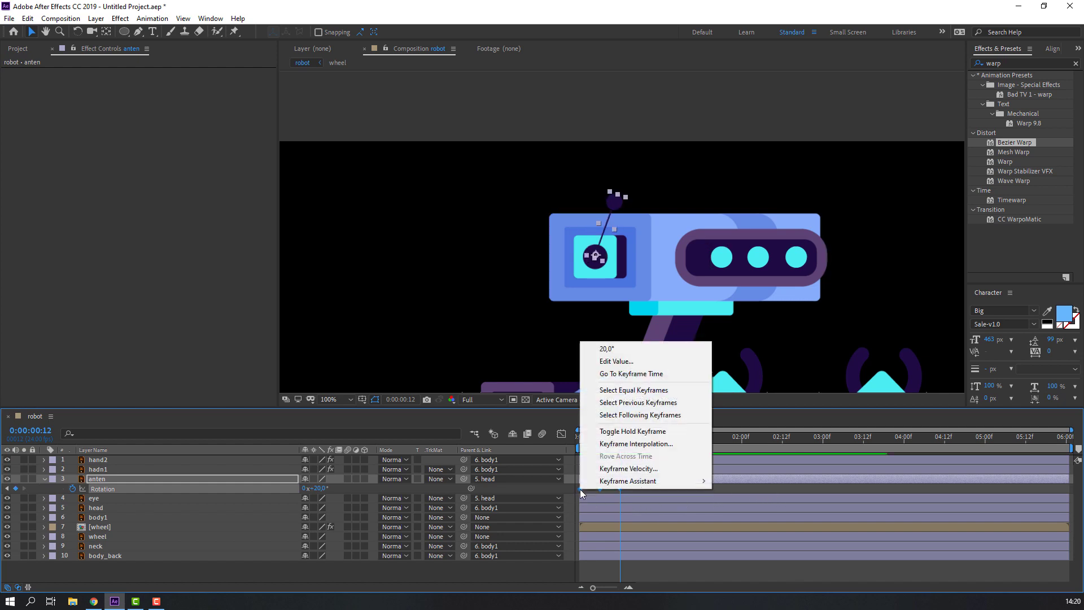
{"action": "mouse_move", "coordinate": [648, 483]}
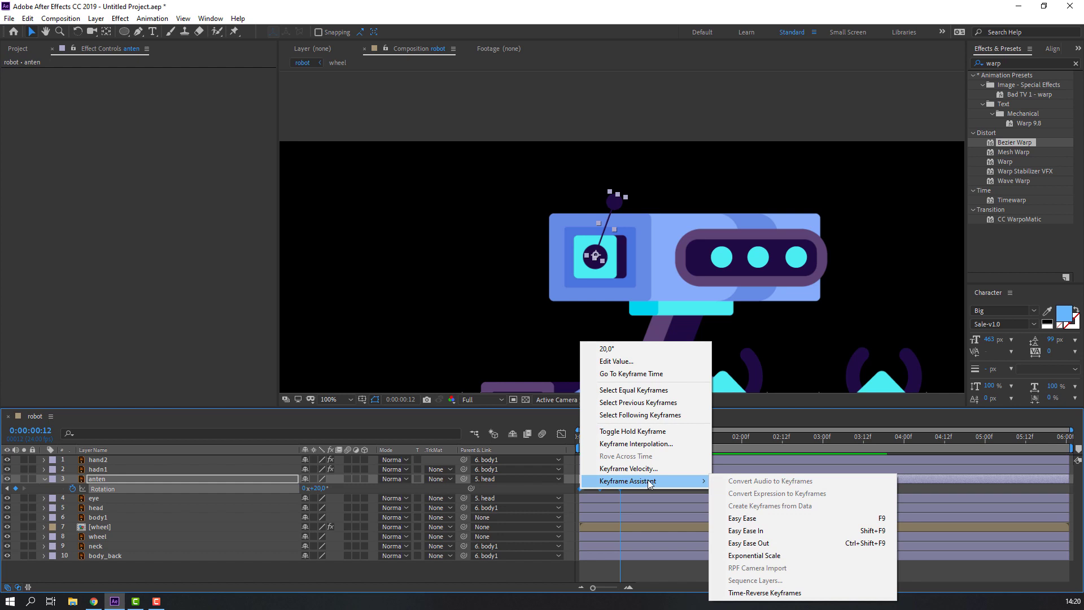
{"action": "left_click", "coordinate": [741, 517]}
{"action": "key", "text": "Home"}
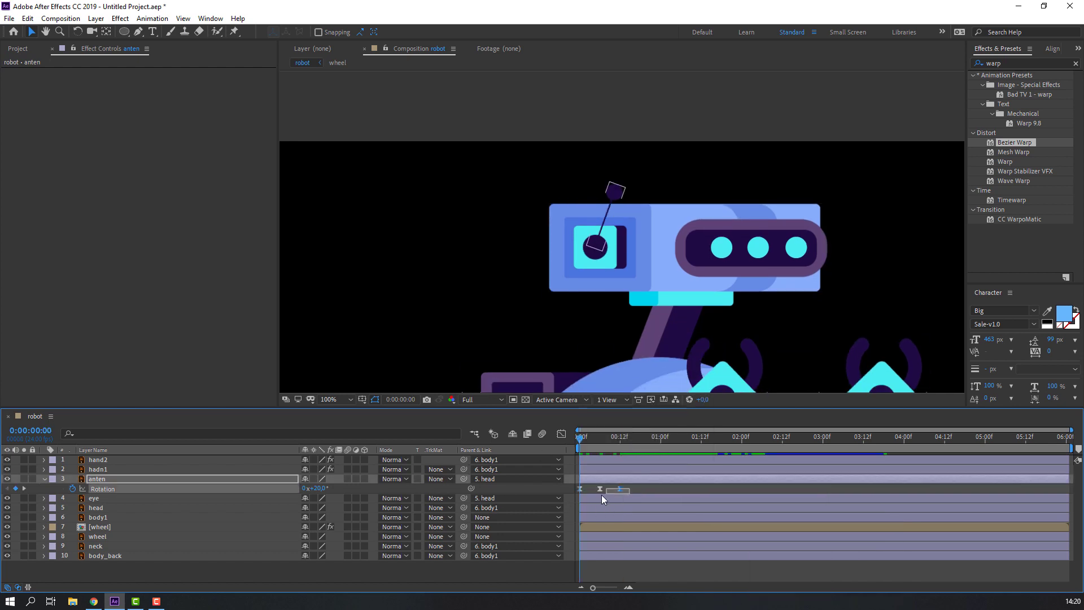
- Add a loopOutDuration cycle expression to the antenna's Rotation
{"action": "left_click", "coordinate": [72, 488], "text": "alt"}
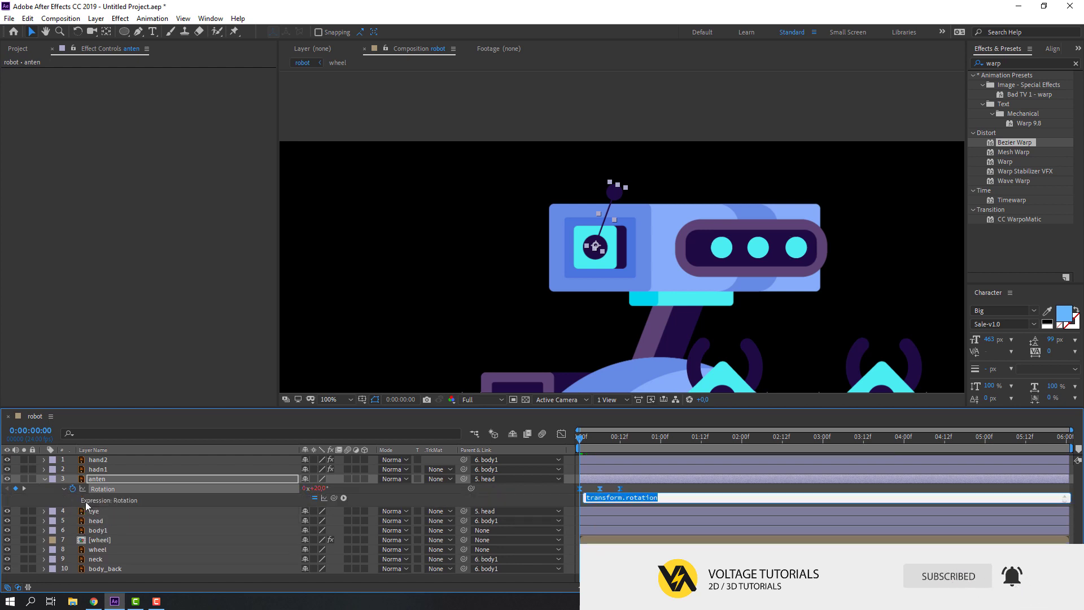
{"action": "left_click", "coordinate": [343, 497]}
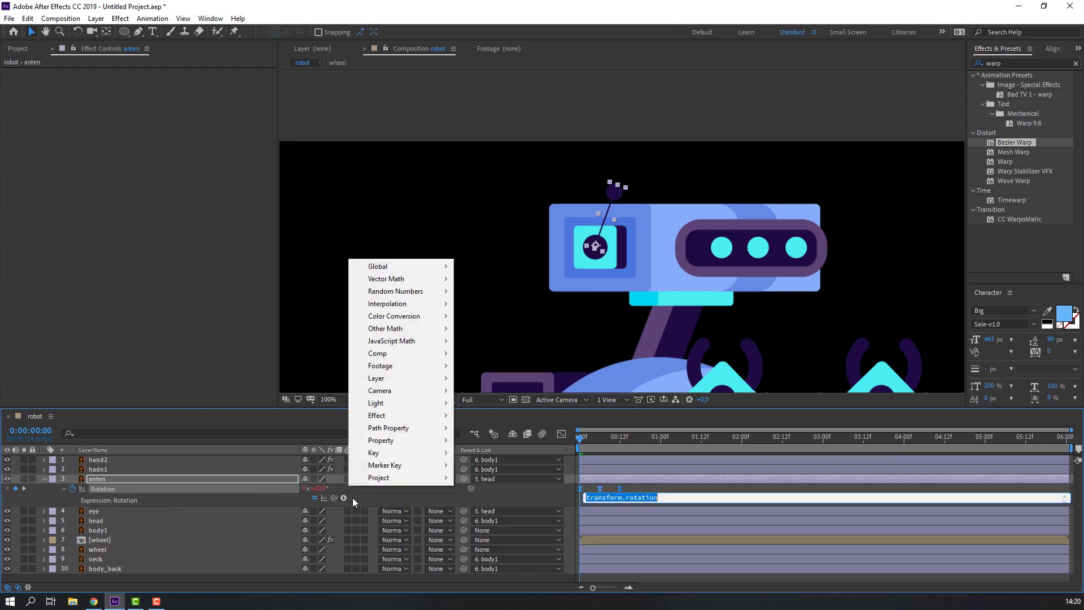
{"action": "mouse_move", "coordinate": [397, 446]}
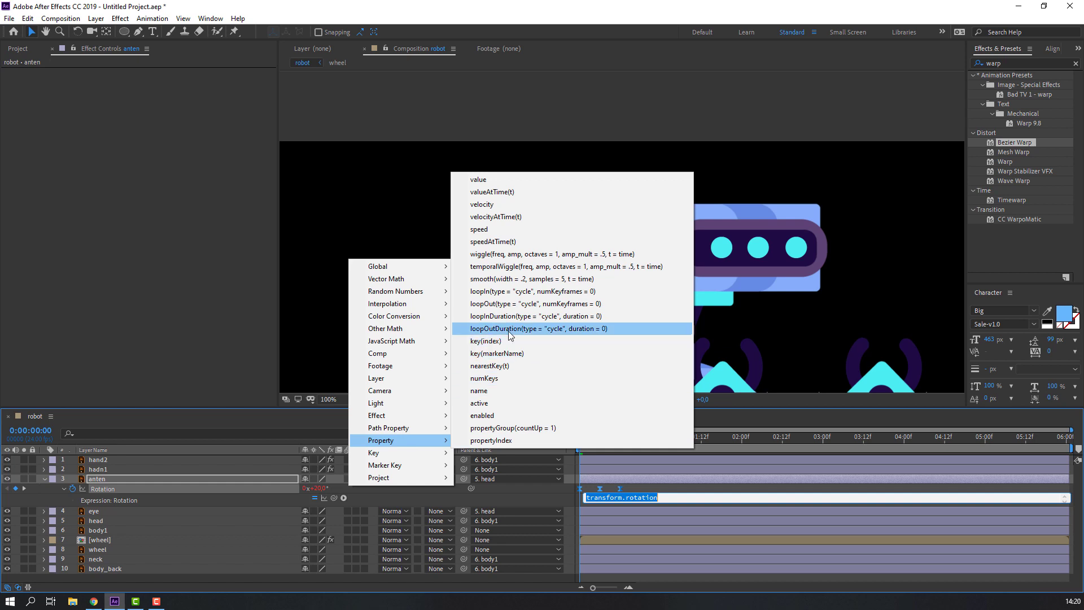
{"action": "left_click", "coordinate": [510, 329]}
{"action": "left_click", "coordinate": [635, 487]}
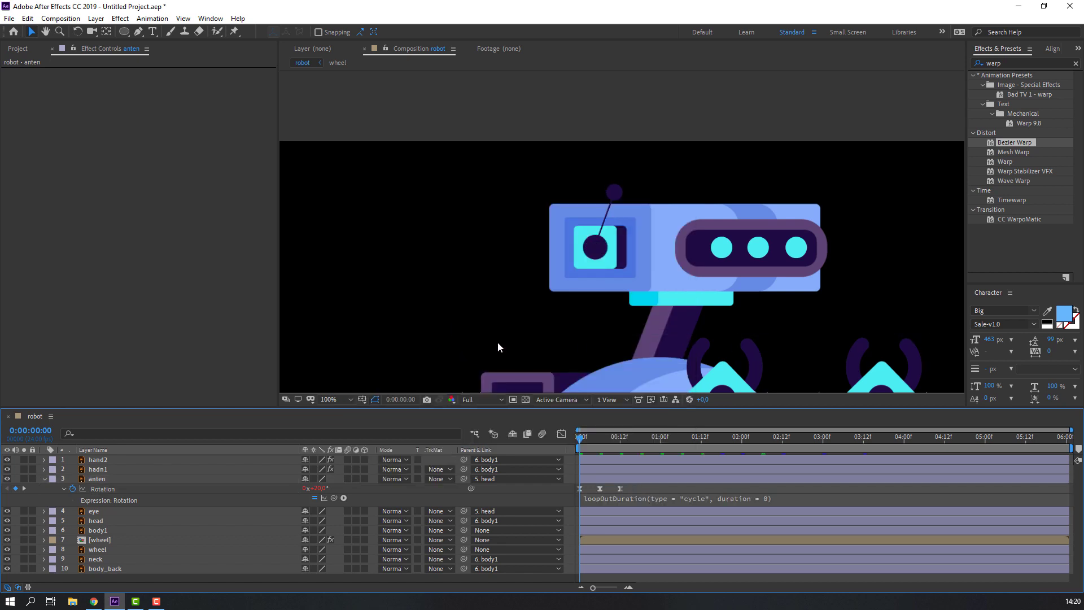
- Stop the preview, collapse the anten layer and select the head layer
{"action": "scroll", "coordinate": [431, 273], "scroll_direction": "down", "scroll_amount": 4}
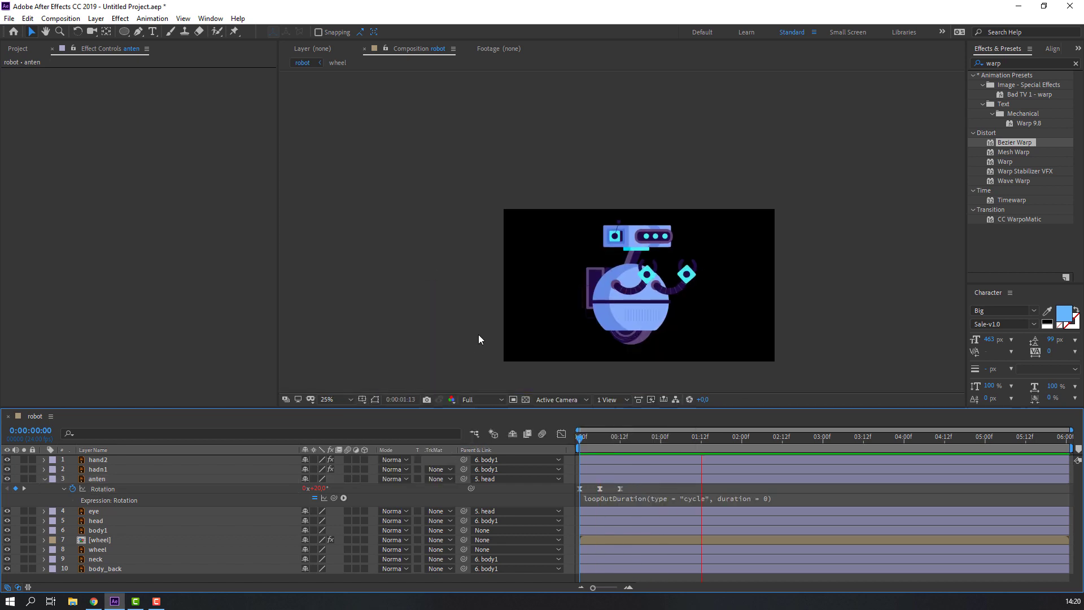
{"action": "scroll", "coordinate": [486, 326], "scroll_direction": "up", "scroll_amount": 2}
{"action": "scroll", "coordinate": [487, 327], "scroll_direction": "down", "scroll_amount": 2}
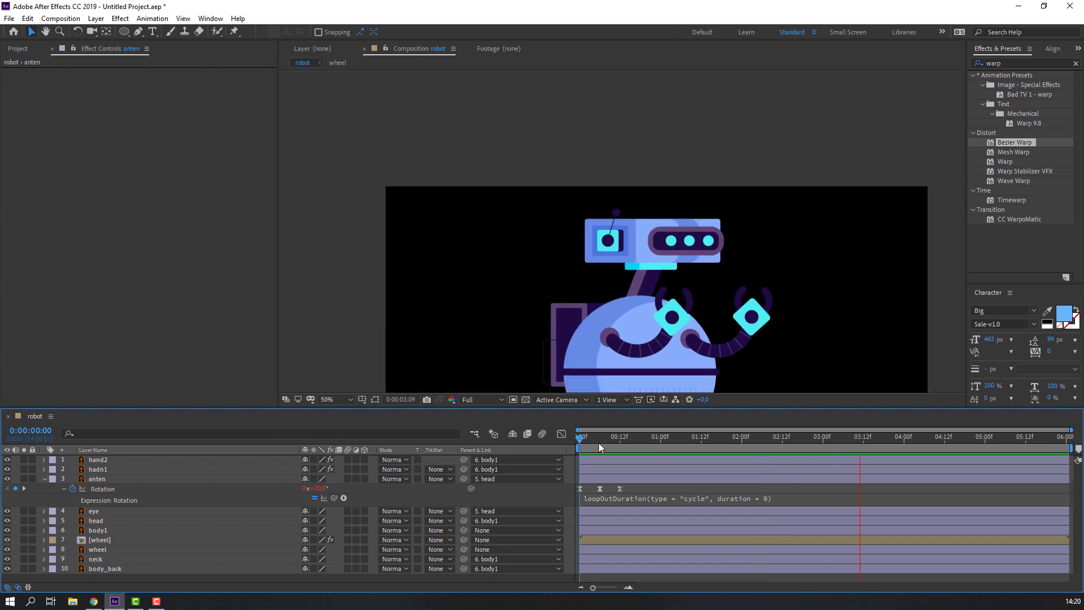
{"action": "key", "text": "space"}
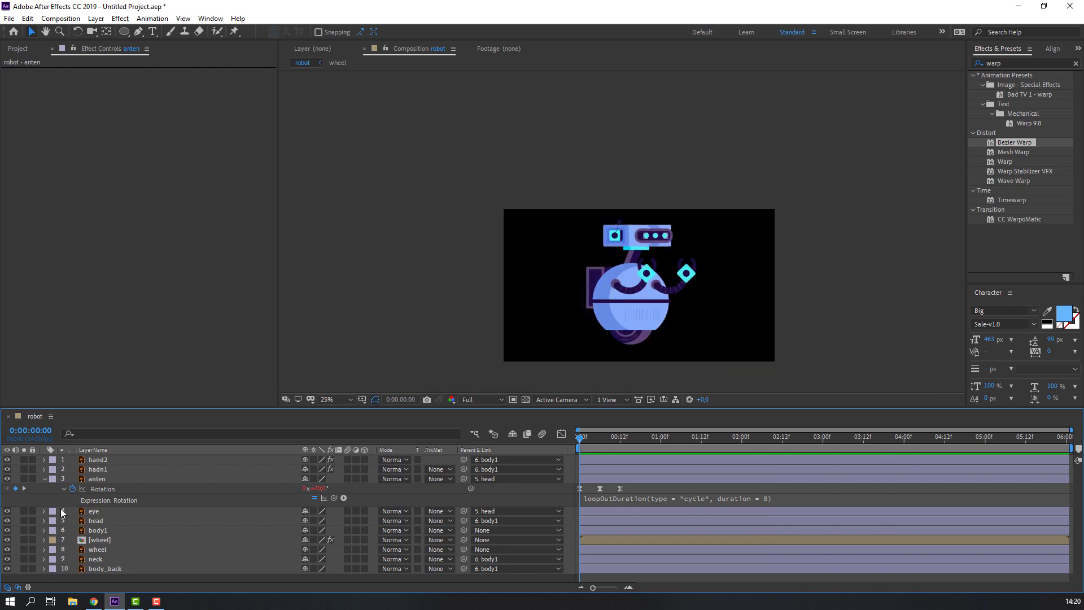
{"action": "left_click", "coordinate": [45, 481]}
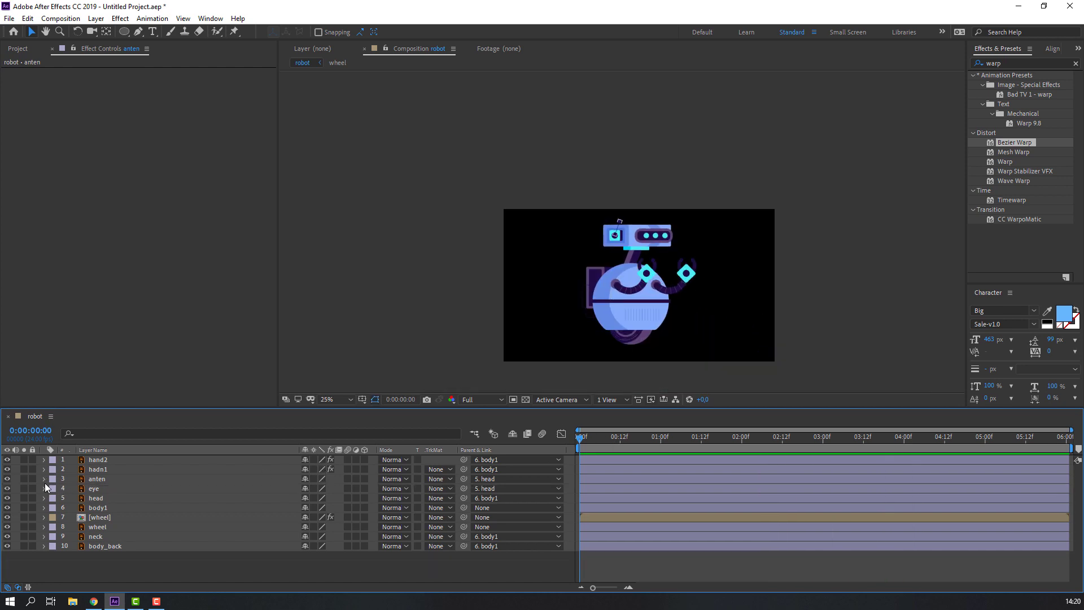
{"action": "left_click", "coordinate": [101, 500]}
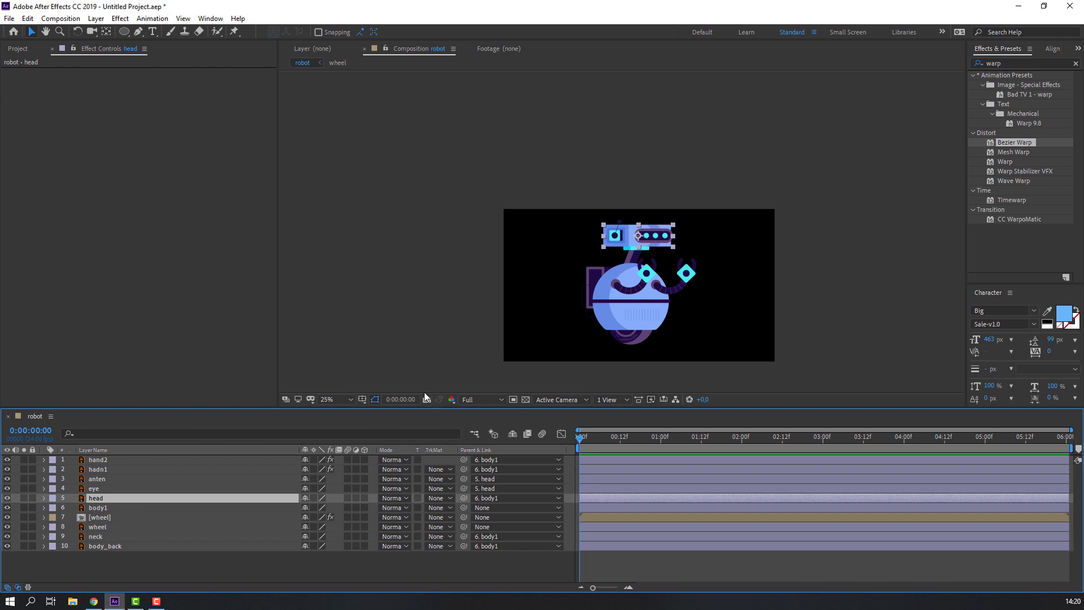
- Move the head layer's anchor point down to its base with Pan Behind
{"action": "left_click", "coordinate": [24, 499]}
{"action": "scroll", "coordinate": [643, 234], "scroll_direction": "up", "scroll_amount": 4}
{"action": "key", "text": "y"}
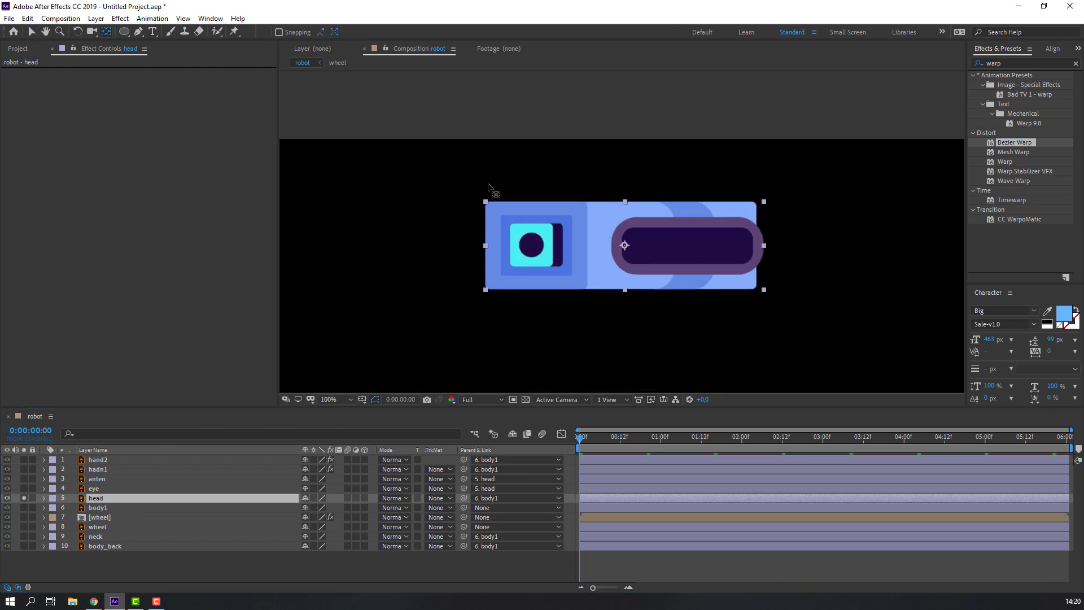
{"action": "left_click_drag", "start_coordinate": [624, 245], "coordinate": [610, 286]}
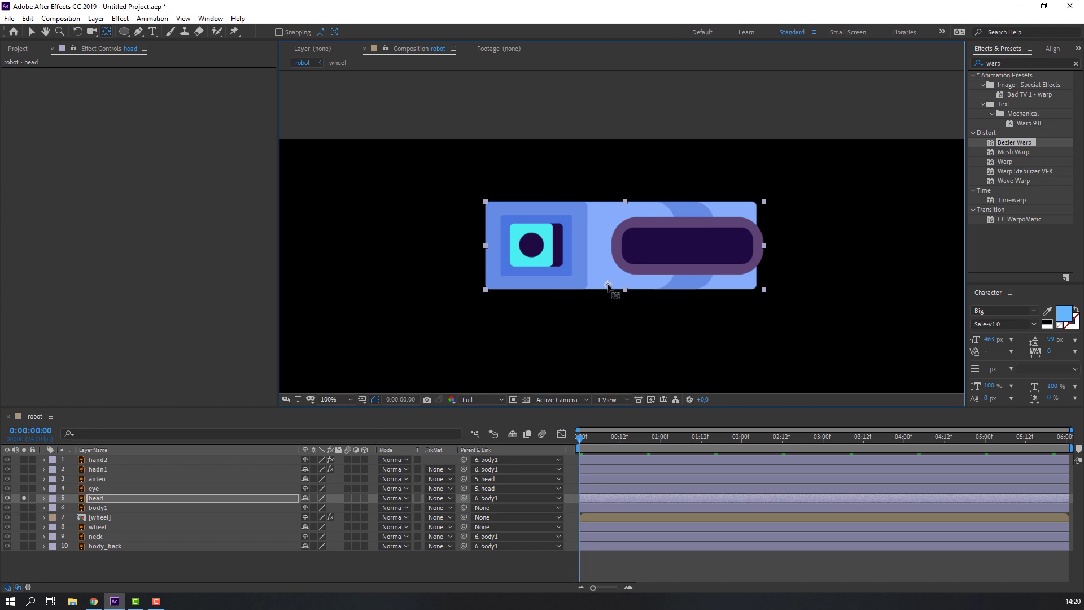
{"action": "left_click", "coordinate": [23, 497]}
{"action": "key", "text": "v"}
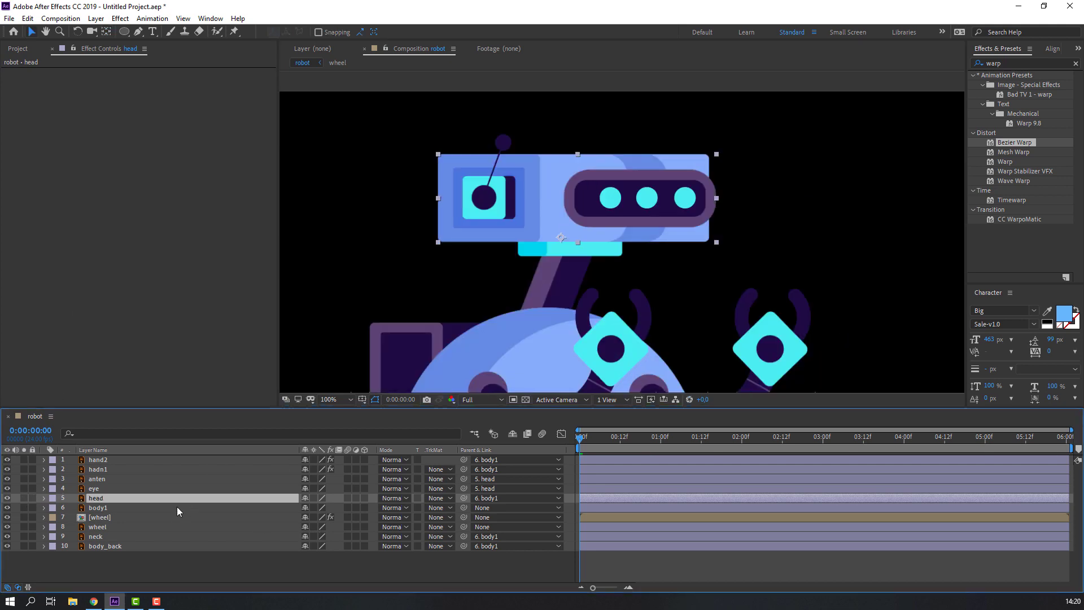
- Key the head's Rotation at 5° at frame 0
{"action": "key", "text": "r"}
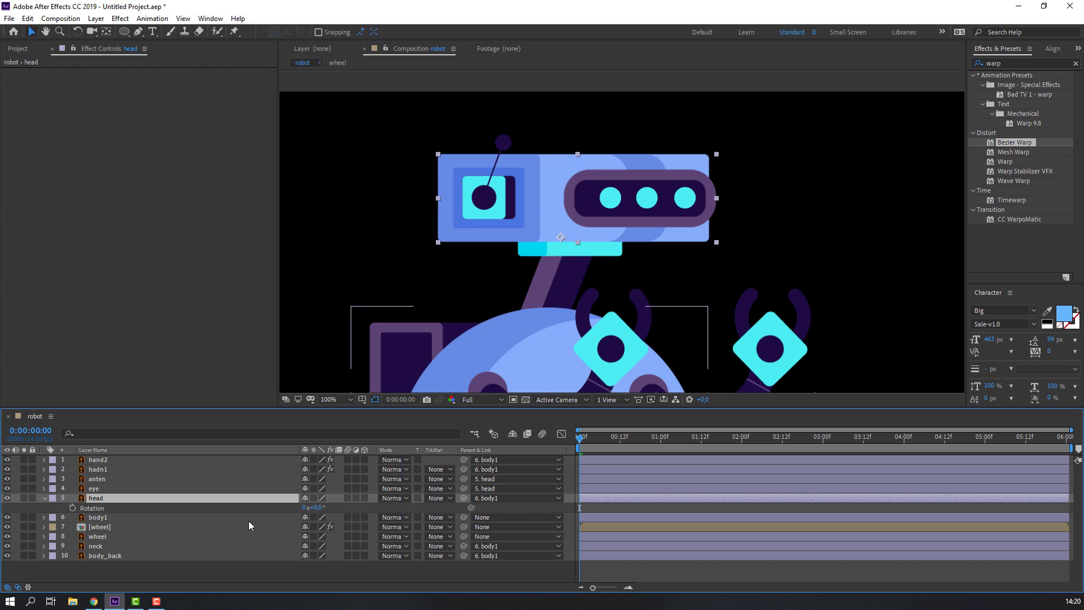
{"action": "left_click", "coordinate": [319, 507]}
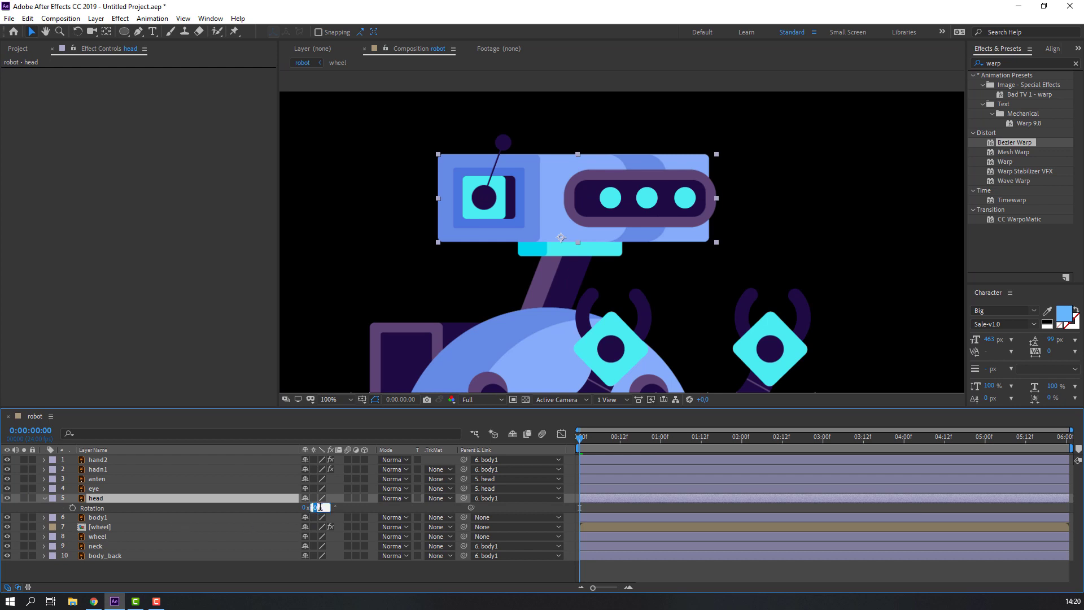
{"action": "type", "text": "5"}
{"action": "key", "text": "Return"}
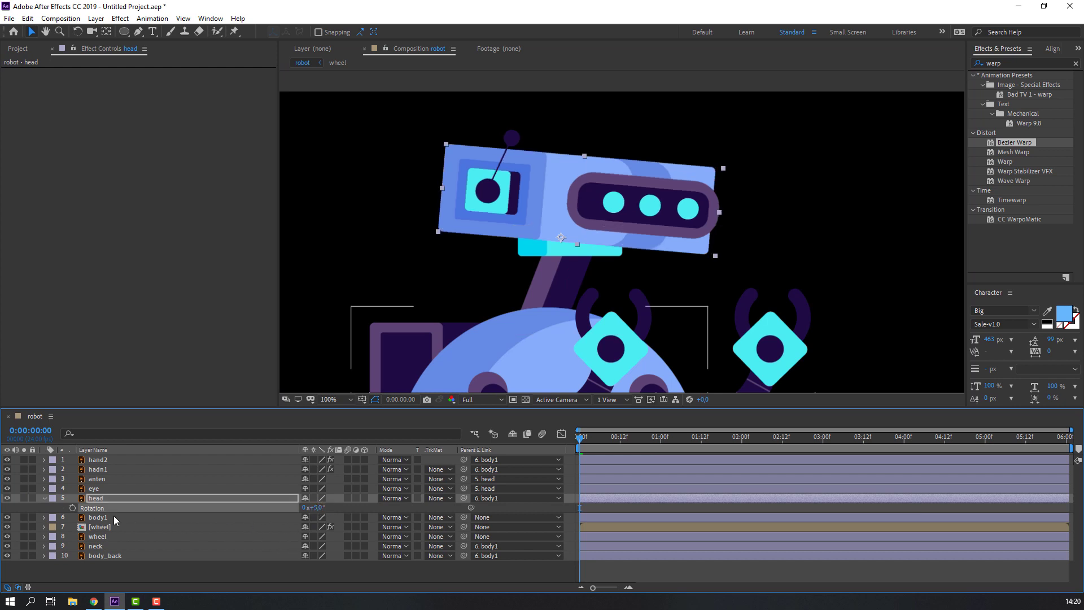
{"action": "left_click", "coordinate": [73, 508]}
- Key the head's Rotation at 0° at frame 6 and scrub to check the tilt
{"action": "key", "text": "space"}
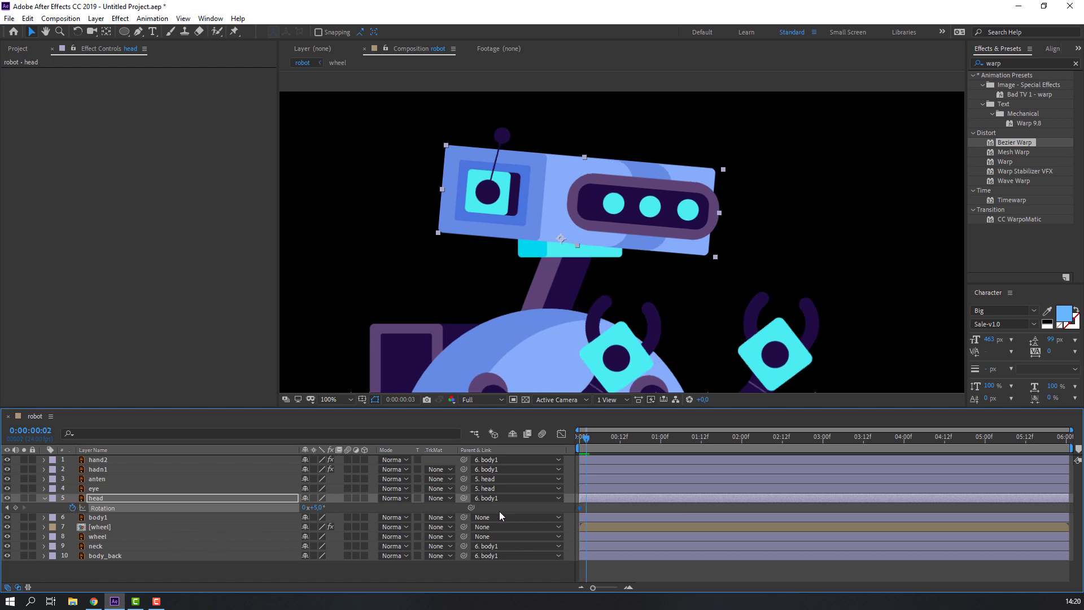
{"action": "left_click", "coordinate": [316, 508]}
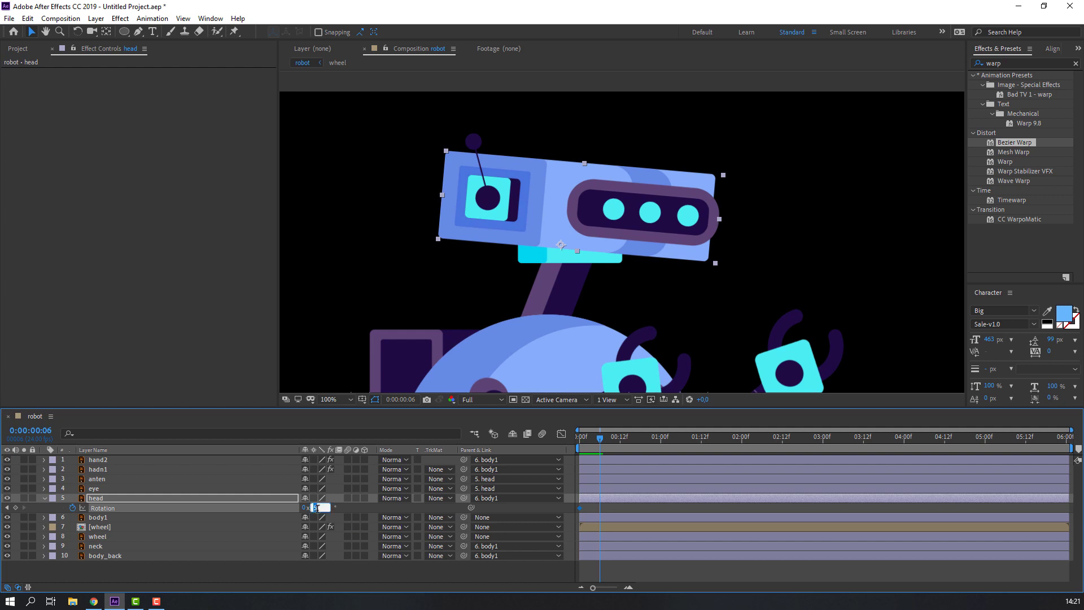
{"action": "type", "text": "0"}
{"action": "key", "text": "Return"}
{"action": "mouse_move", "coordinate": [600, 438]}
{"action": "left_mouse_down"}
{"action": "mouse_move", "coordinate": [580, 437]}
{"action": "mouse_move", "coordinate": [595, 439]}
{"action": "left_mouse_up"}
{"action": "left_click_drag", "start_coordinate": [593, 440], "coordinate": [599, 441]}
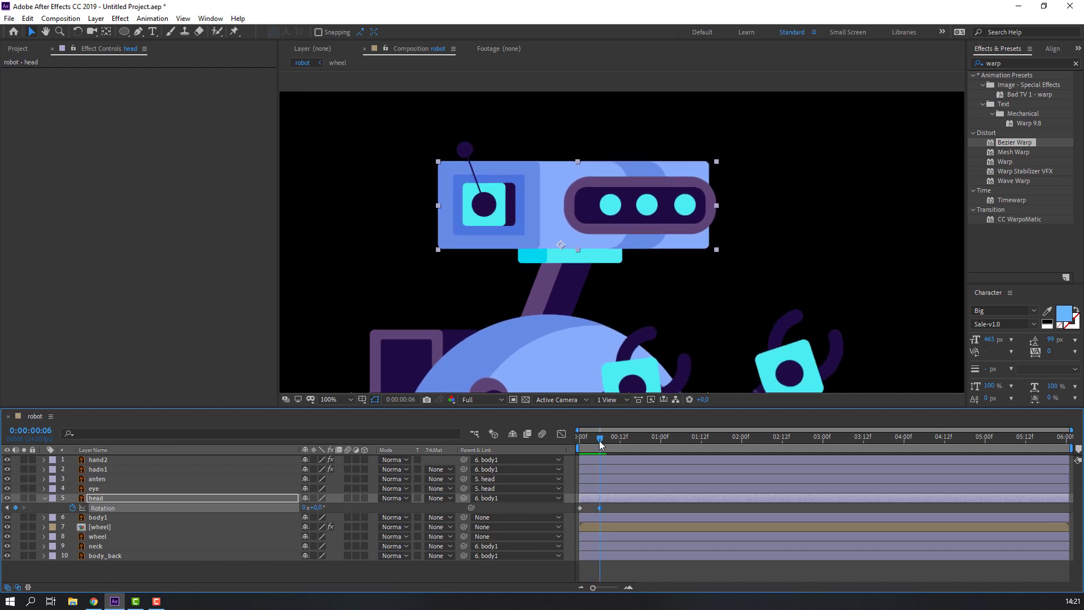
- Paste the 5° keyframe at frame 12 and Easy Ease all three head Rotation keyframes
{"action": "key", "text": "space"}
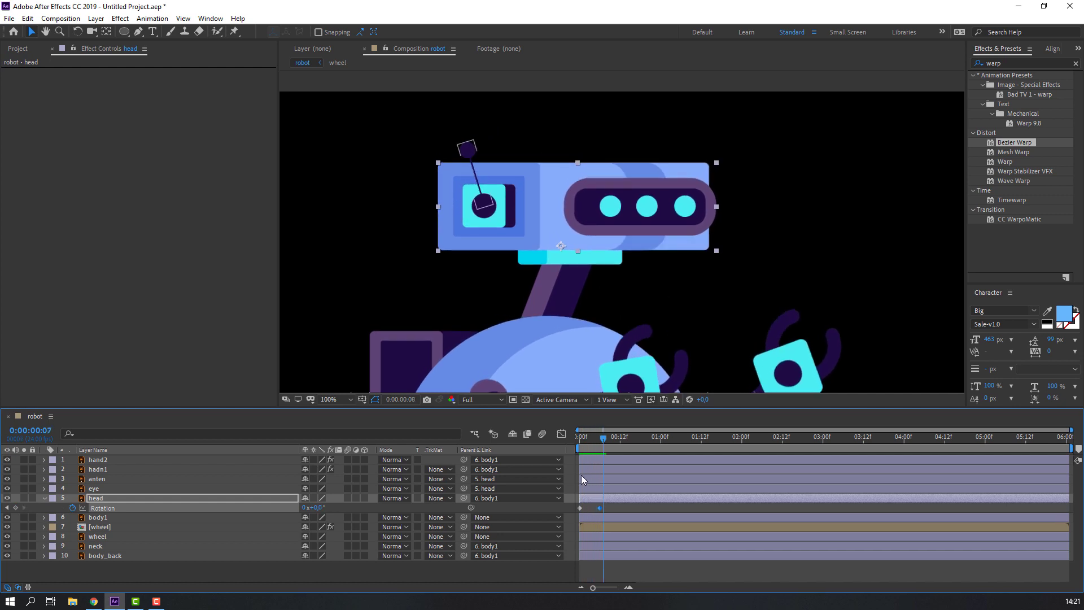
{"action": "left_click_drag", "start_coordinate": [588, 507], "coordinate": [573, 512]}
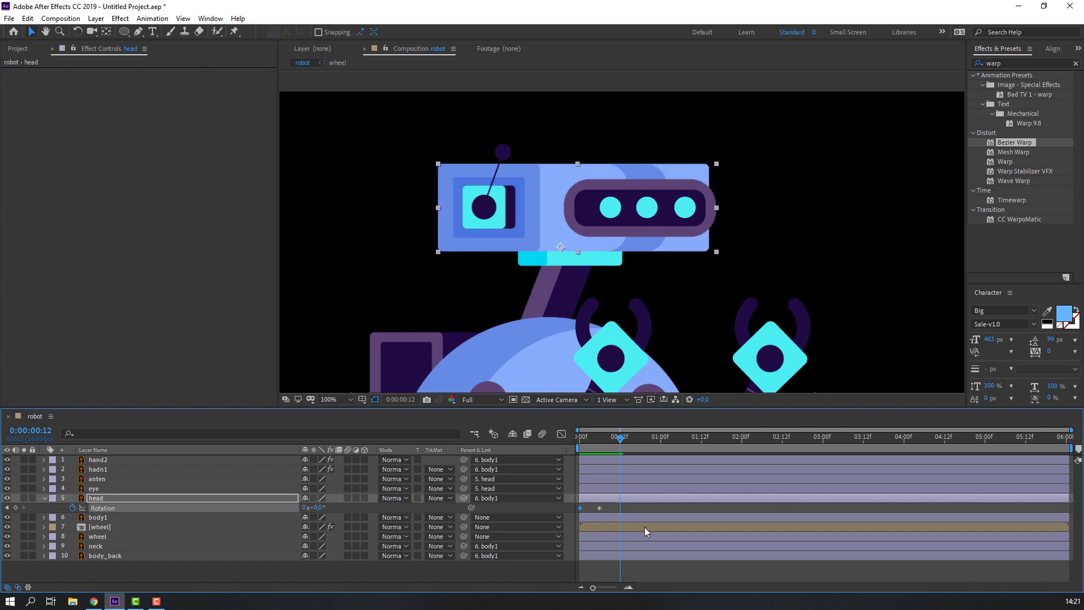
{"action": "key", "text": "ctrl+v"}
{"action": "left_click_drag", "start_coordinate": [636, 505], "coordinate": [574, 509]}
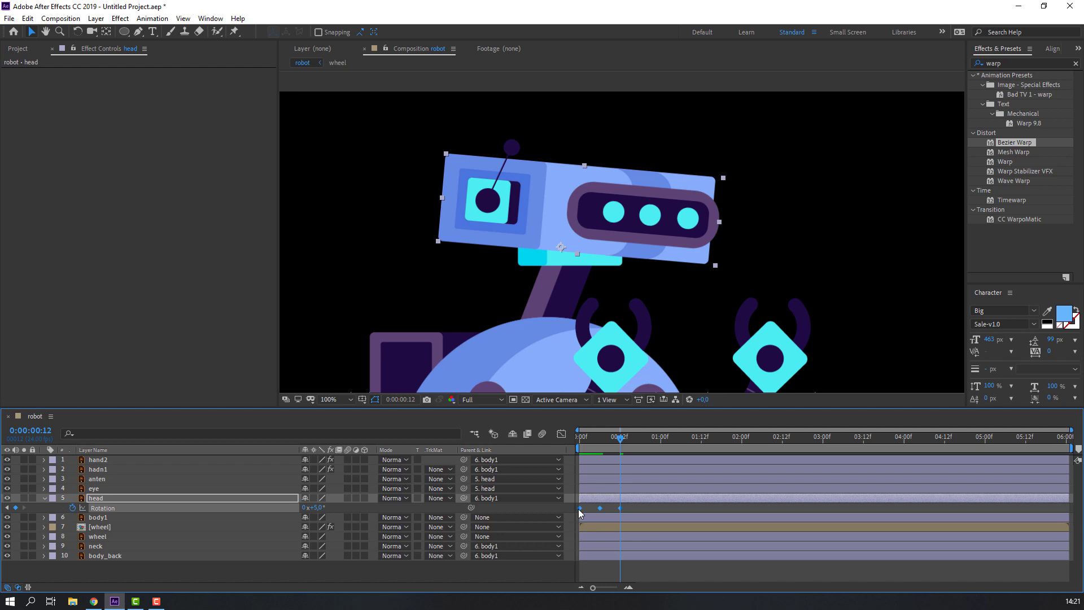
{"action": "right_click", "coordinate": [580, 508]}
{"action": "mouse_move", "coordinate": [621, 501]}
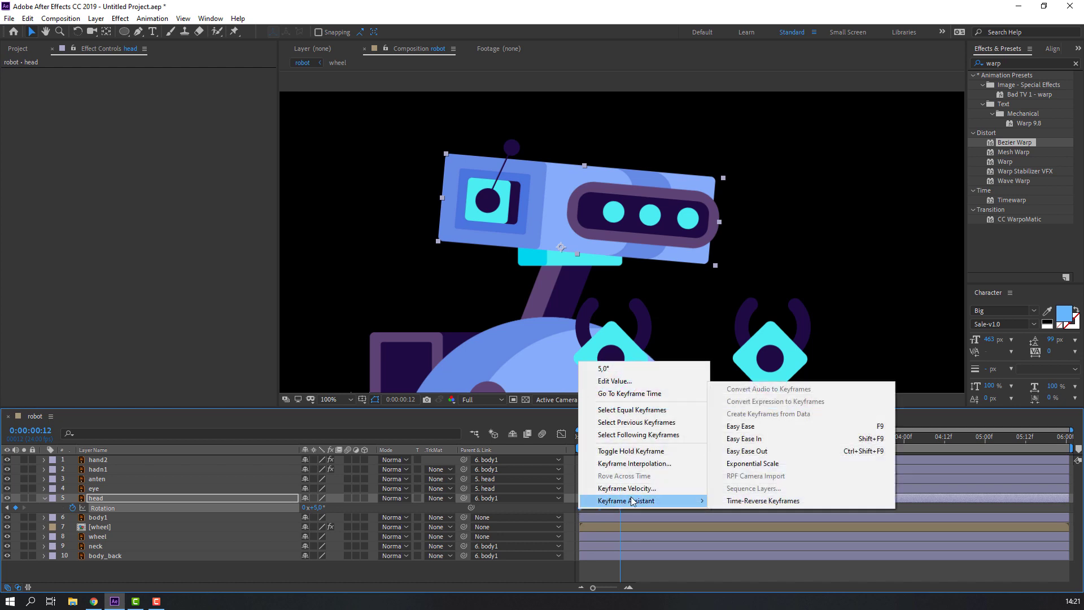
{"action": "left_click", "coordinate": [743, 429]}
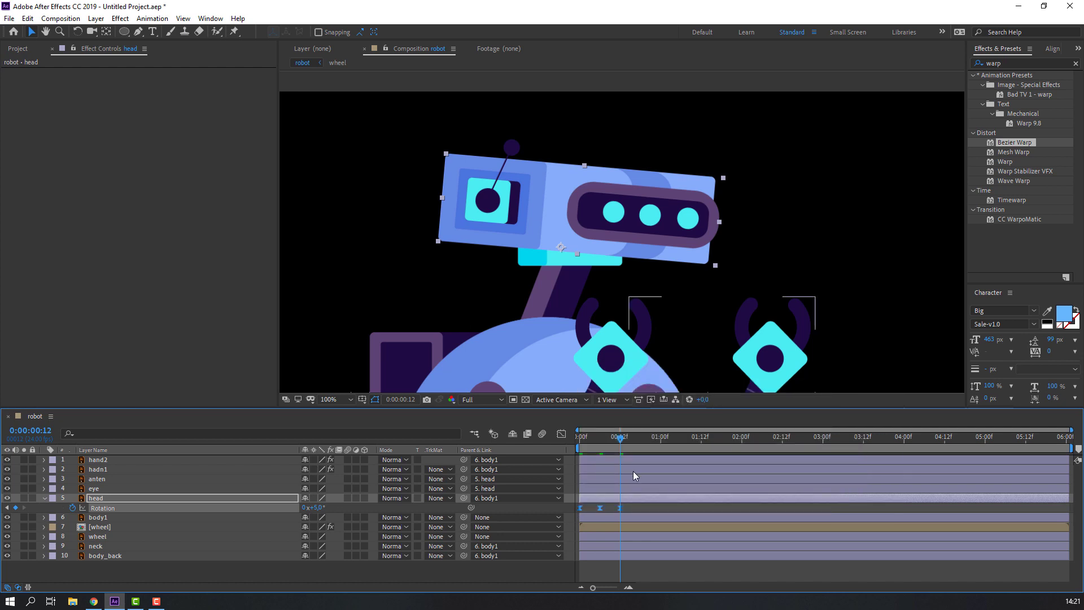
- Add a loopOutDuration cycle expression to the head's Rotation
{"action": "left_click", "coordinate": [73, 508], "text": "alt"}
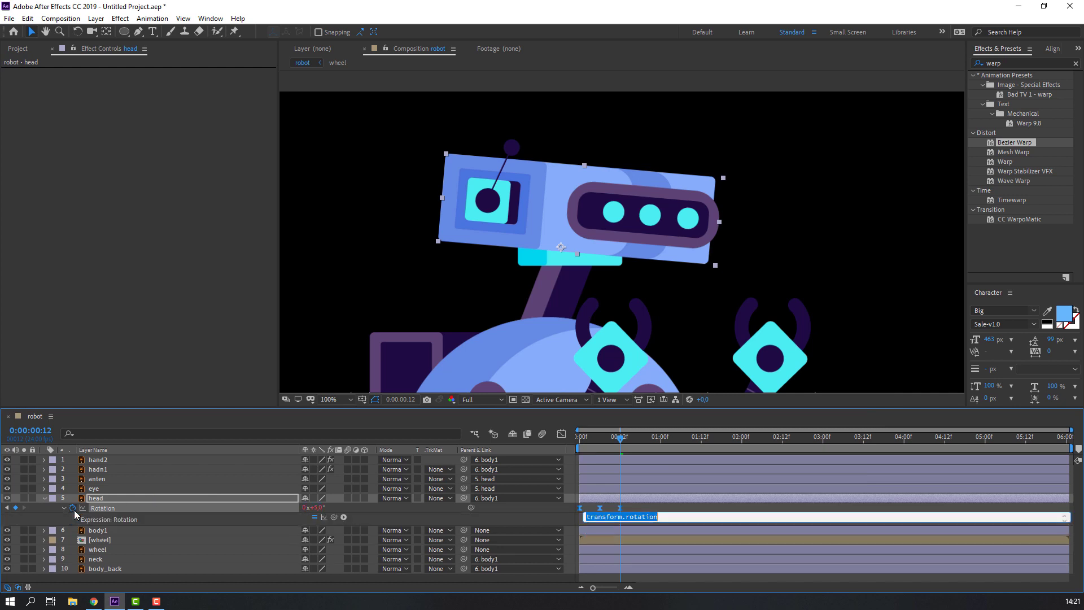
{"action": "left_click", "coordinate": [342, 518]}
{"action": "mouse_move", "coordinate": [422, 459]}
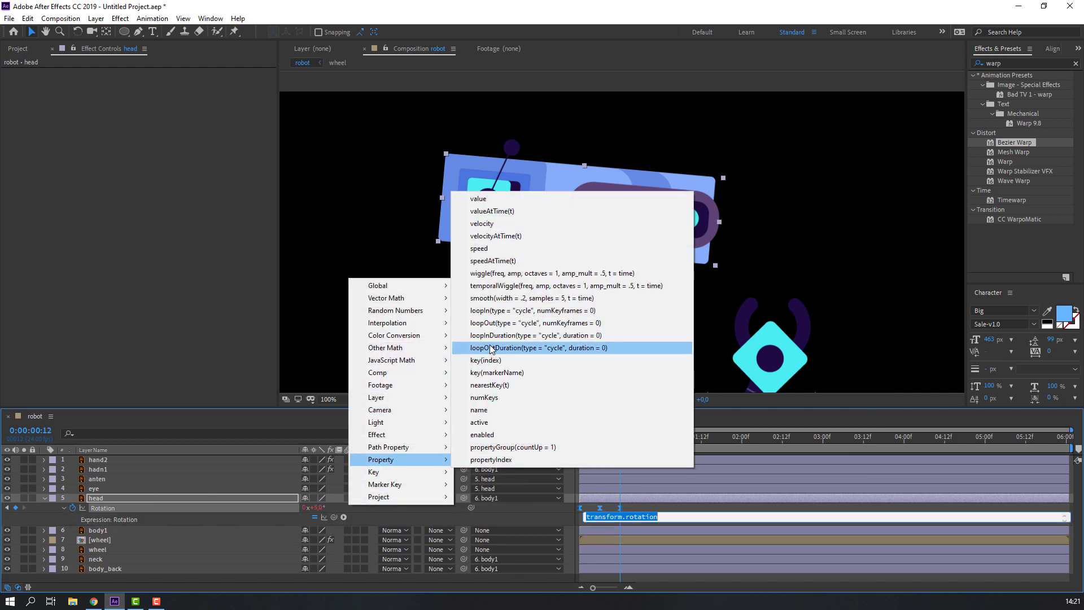
{"action": "left_click", "coordinate": [491, 348]}
{"action": "left_click", "coordinate": [591, 436]}
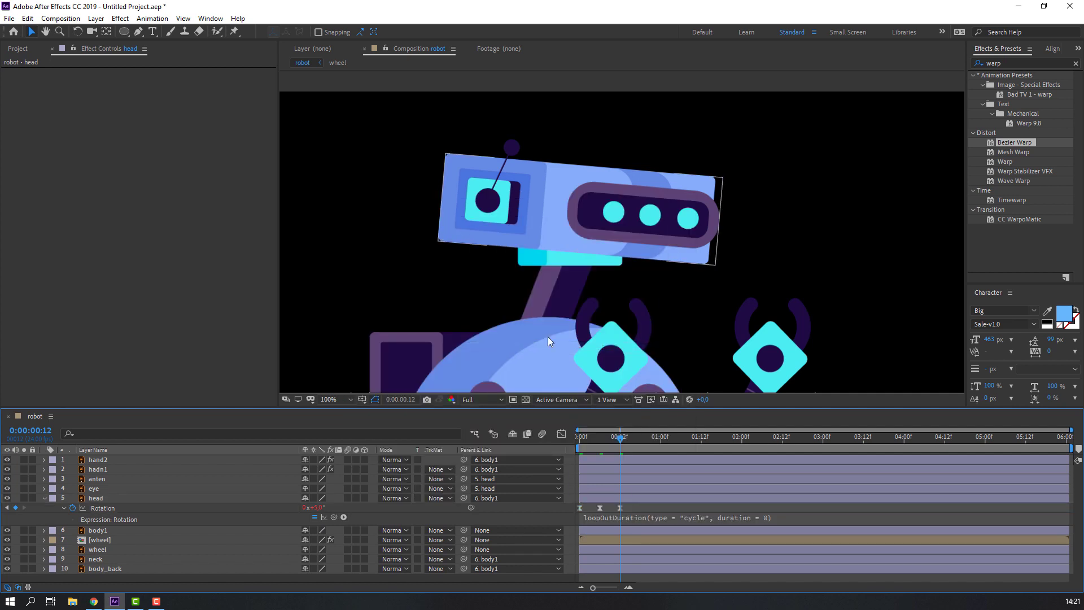
- Preview the looping head nod, rewind, and reselect the head layer
{"action": "scroll", "coordinate": [499, 374], "scroll_direction": "down", "scroll_amount": 4}
{"action": "key", "text": "space"}
{"action": "scroll", "coordinate": [501, 362], "scroll_direction": "up", "scroll_amount": 2}
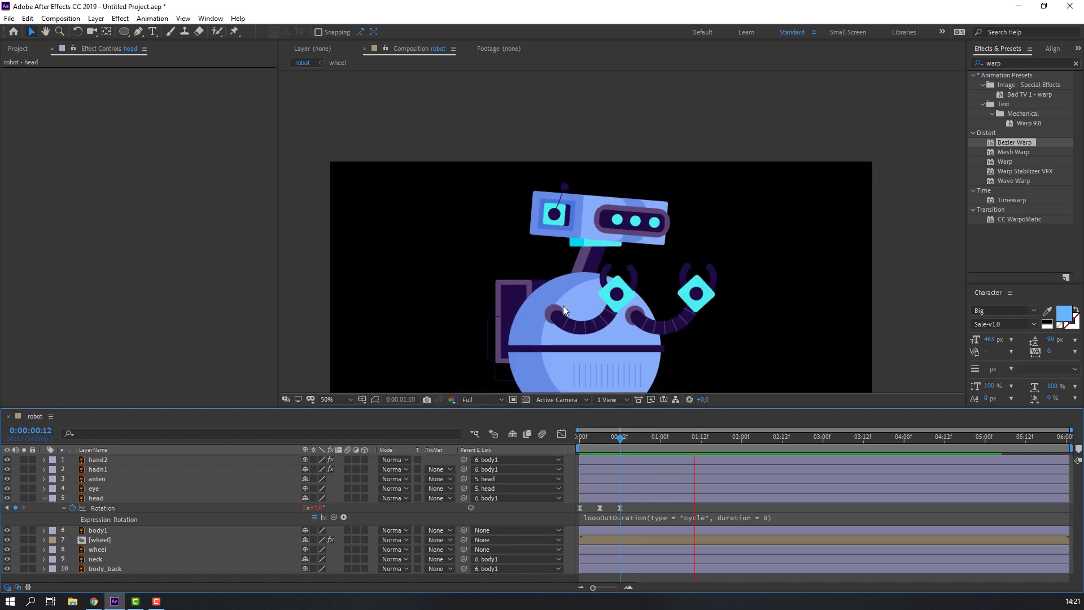
{"action": "key", "text": "space"}
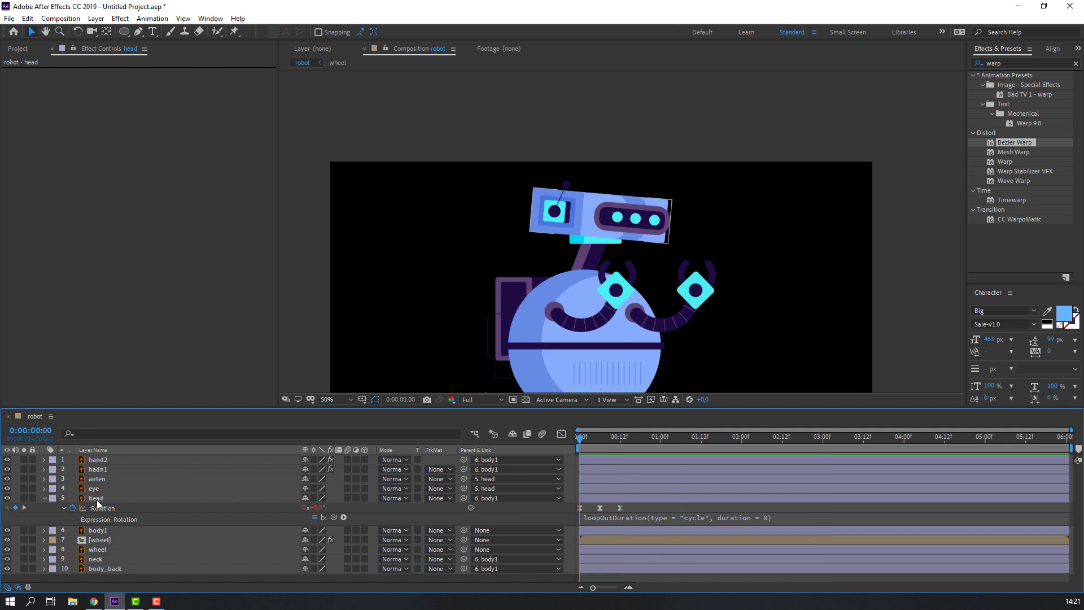
{"action": "left_click", "coordinate": [97, 501]}
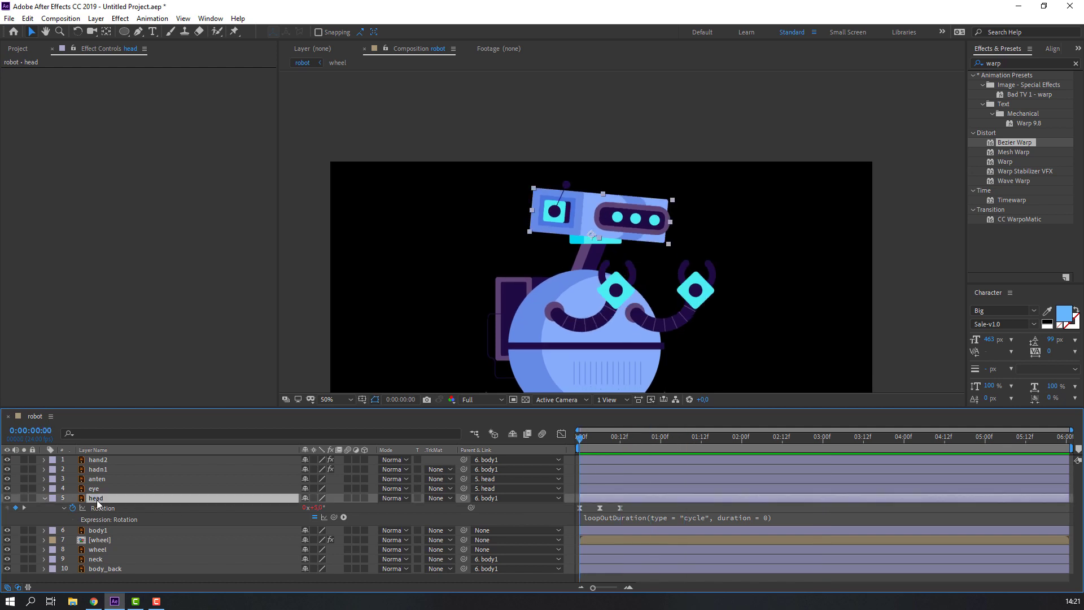
- Keyframe the head's Position, lower it slightly at frame 7, and preview
{"action": "key", "text": "p"}
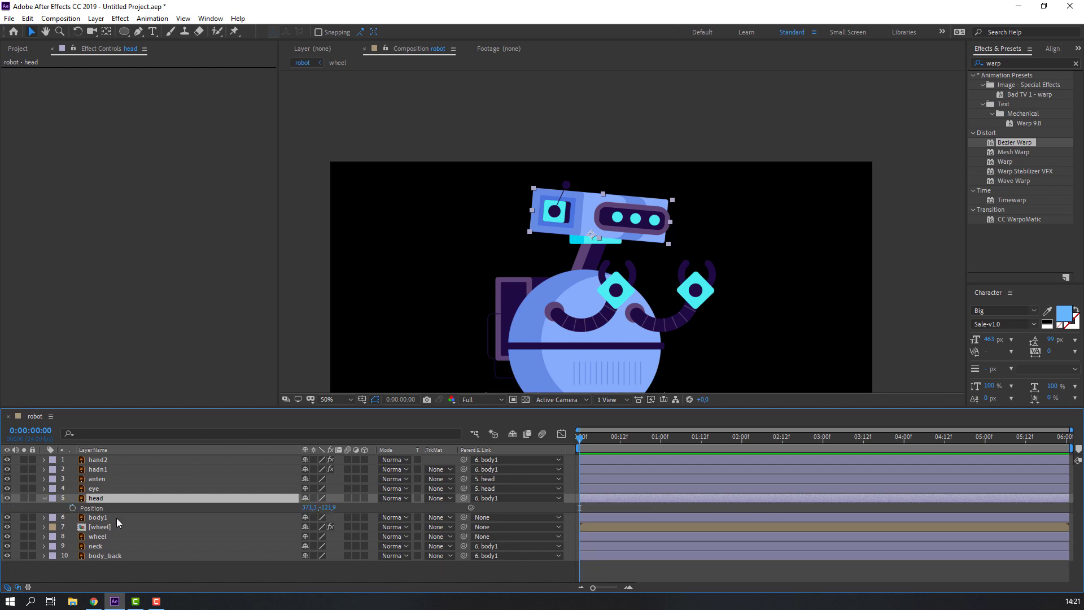
{"action": "left_click", "coordinate": [73, 508]}
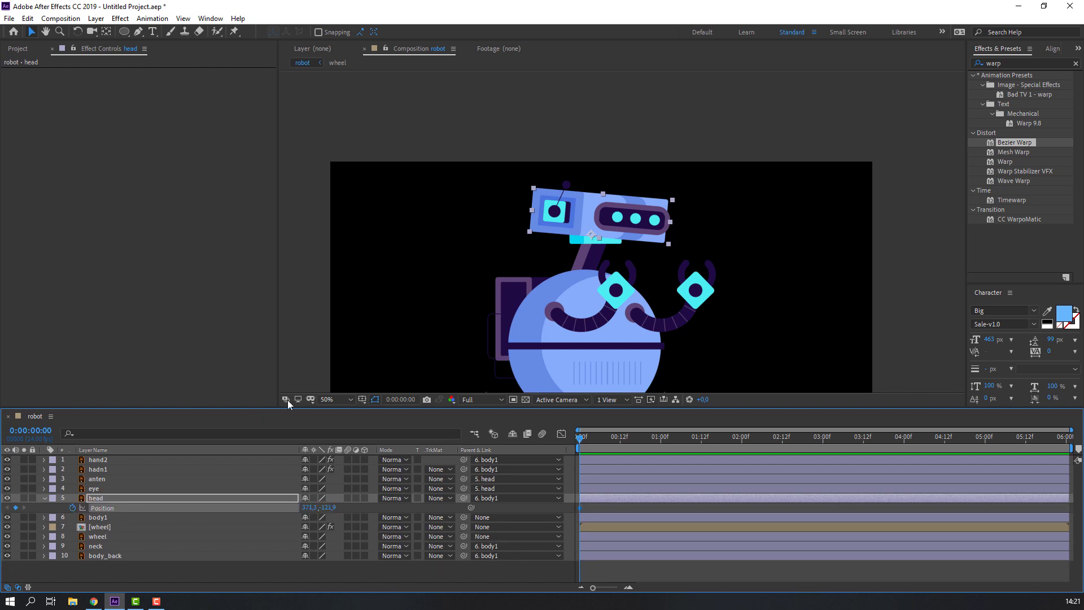
{"action": "key", "text": "space"}
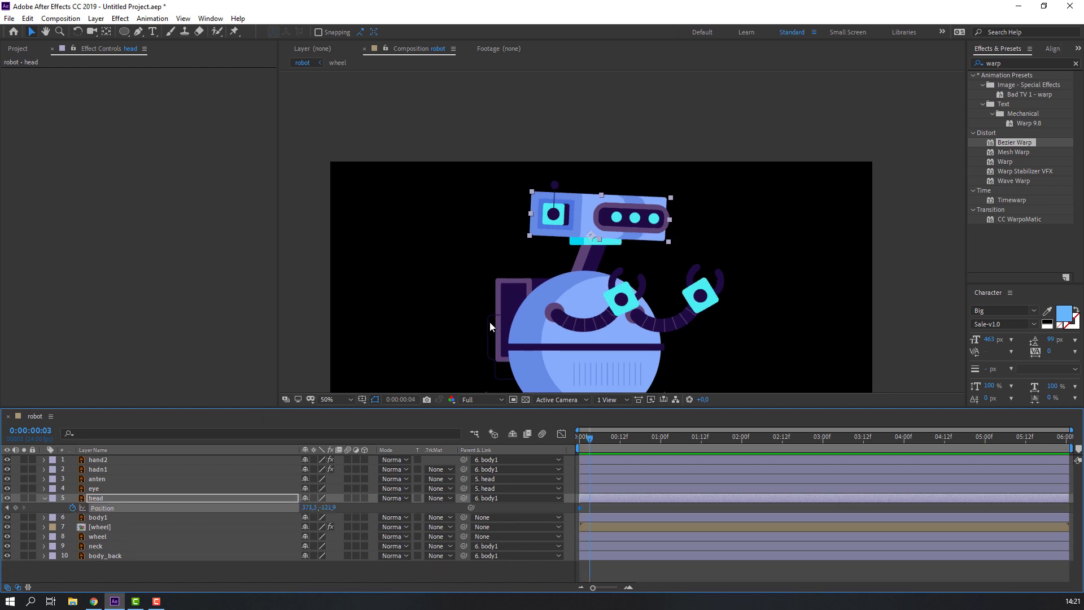
{"action": "scroll", "coordinate": [520, 270], "scroll_direction": "up", "scroll_amount": 2}
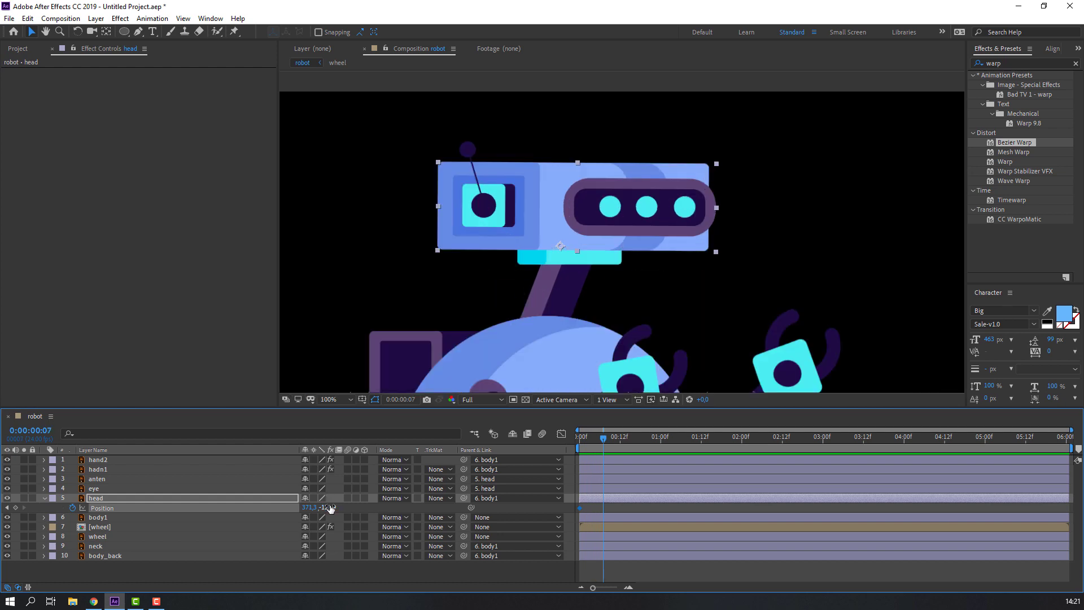
{"action": "left_click_drag", "start_coordinate": [329, 507], "coordinate": [337, 507]}
{"action": "mouse_move", "coordinate": [600, 442]}
{"action": "left_mouse_down"}
{"action": "mouse_move", "coordinate": [552, 446]}
{"action": "mouse_move", "coordinate": [601, 447]}
{"action": "left_mouse_up"}
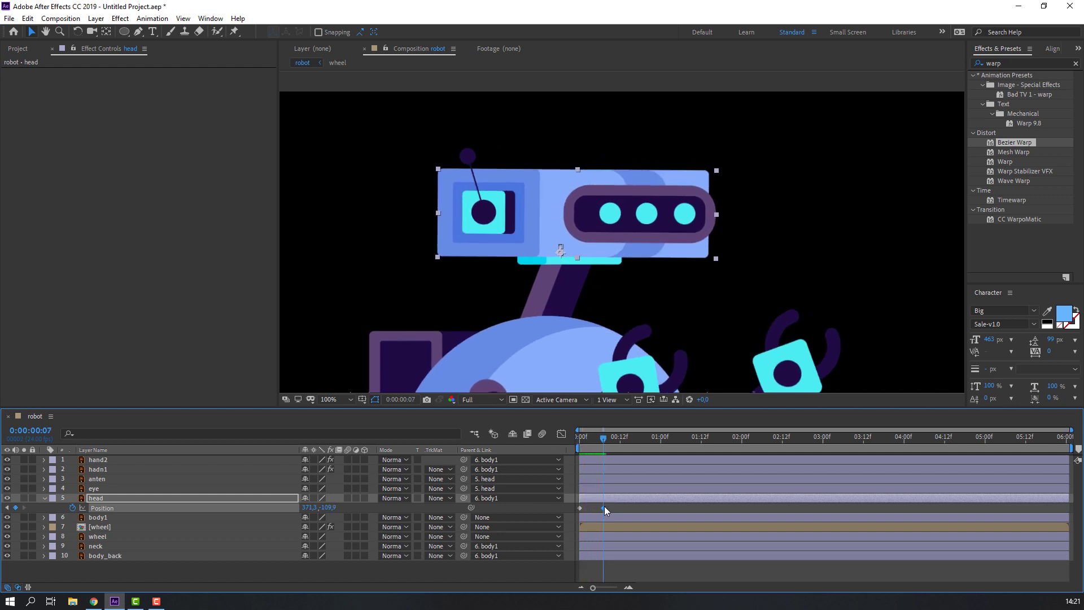
{"action": "key", "text": "space"}
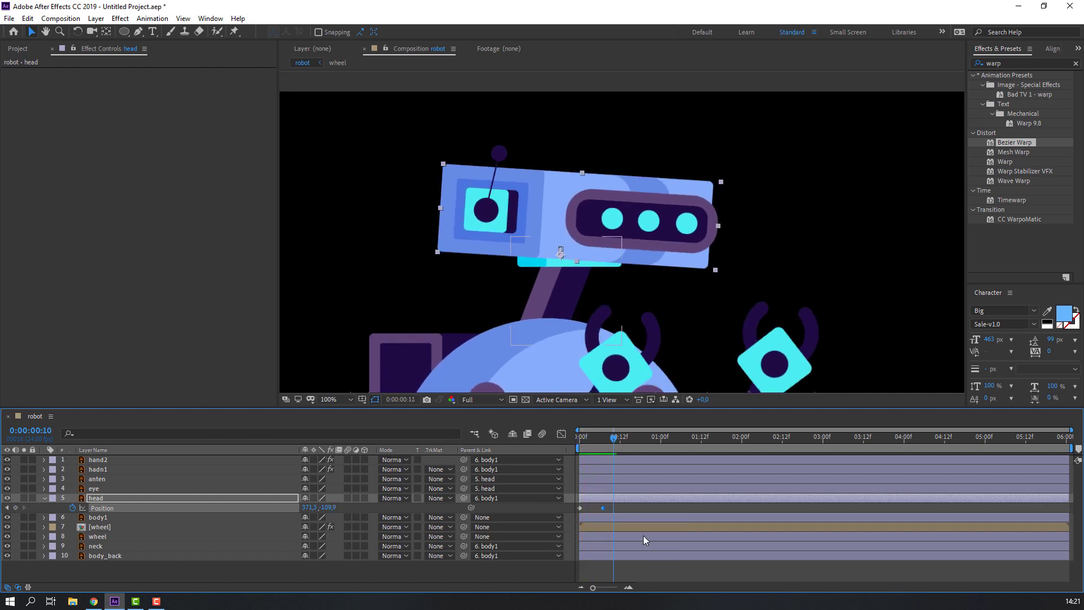
{"action": "left_click", "coordinate": [573, 511]}
- Nudge the head up to Y -121.9 at frame 13 and Easy Ease its Position keyframes
{"action": "left_click_drag", "start_coordinate": [574, 510], "coordinate": [587, 526]}
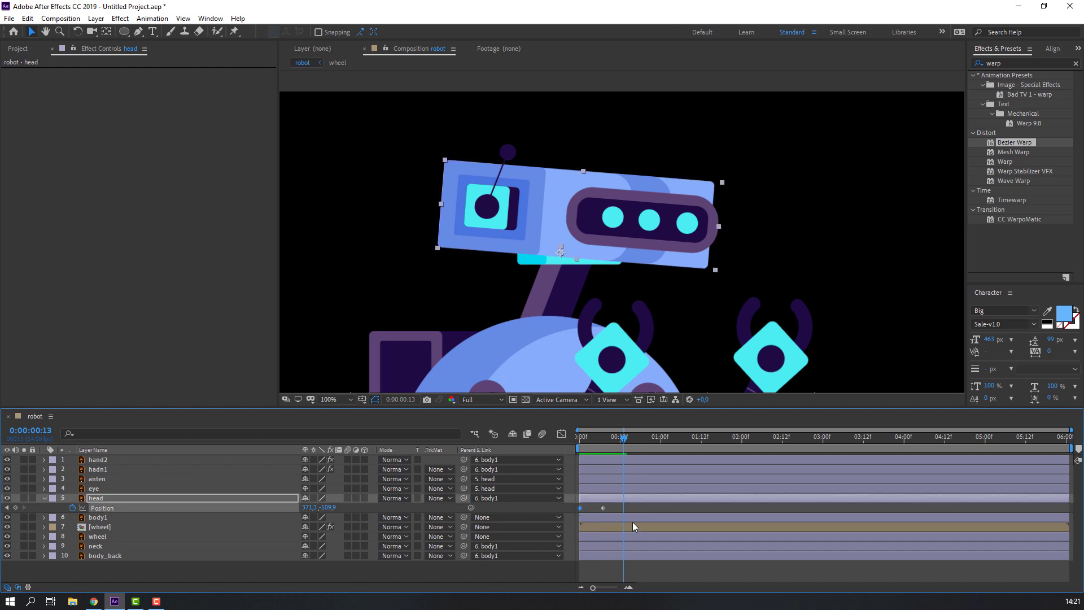
{"action": "key", "text": "shift+Up"}
{"action": "key", "text": "Up"}
{"action": "key", "text": "Up"}
{"action": "left_click_drag", "start_coordinate": [643, 506], "coordinate": [582, 512]}
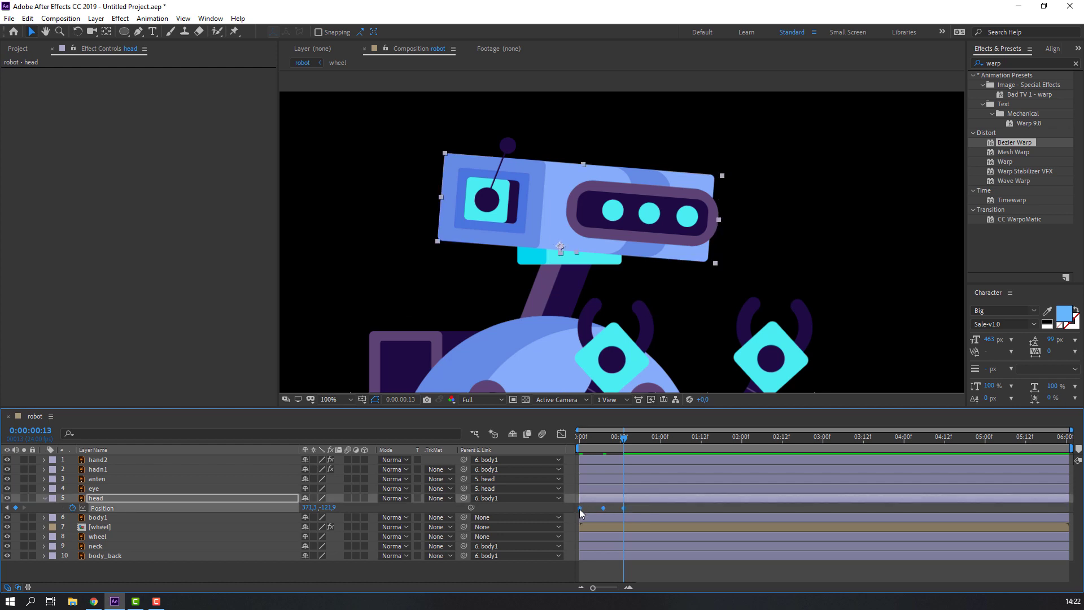
{"action": "right_click", "coordinate": [580, 509]}
{"action": "mouse_move", "coordinate": [649, 501]}
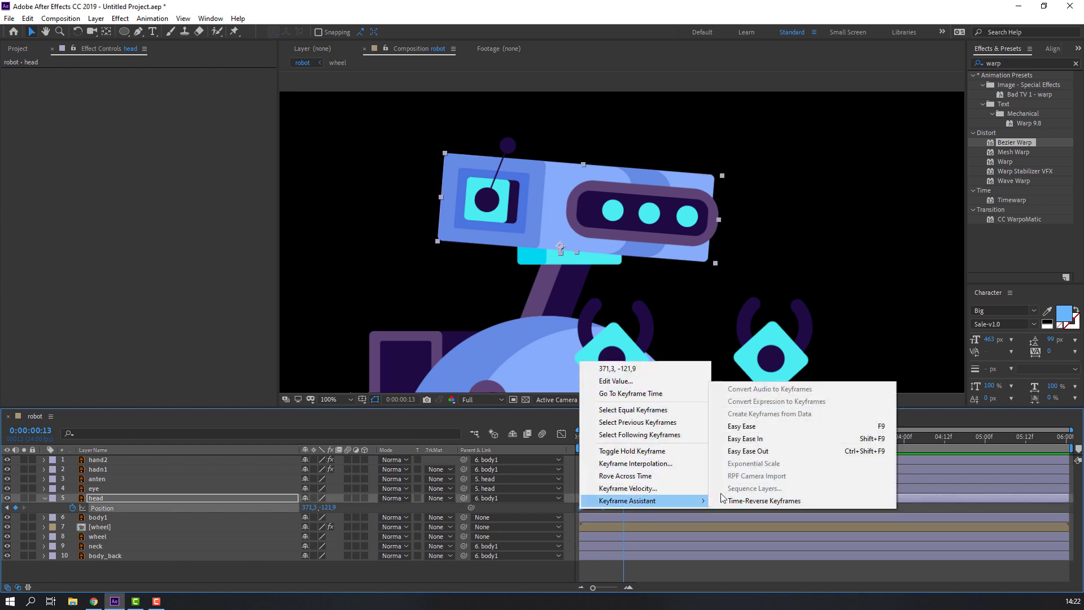
{"action": "left_click", "coordinate": [745, 427]}
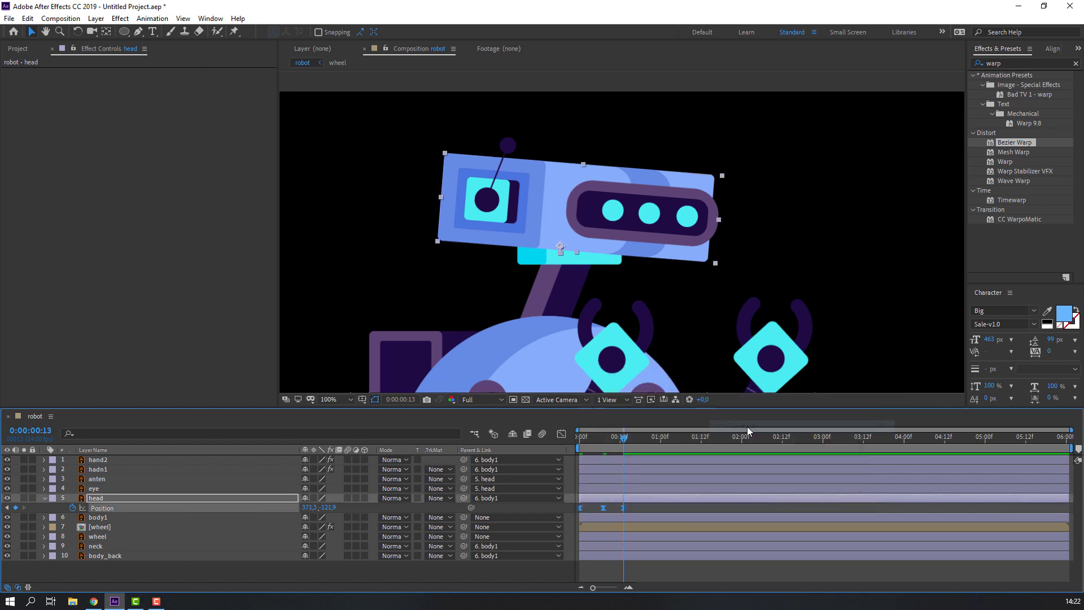
- Add a loopOutDuration cycle expression to the head's Position and preview the loop
{"action": "left_click", "coordinate": [72, 507], "text": "alt"}
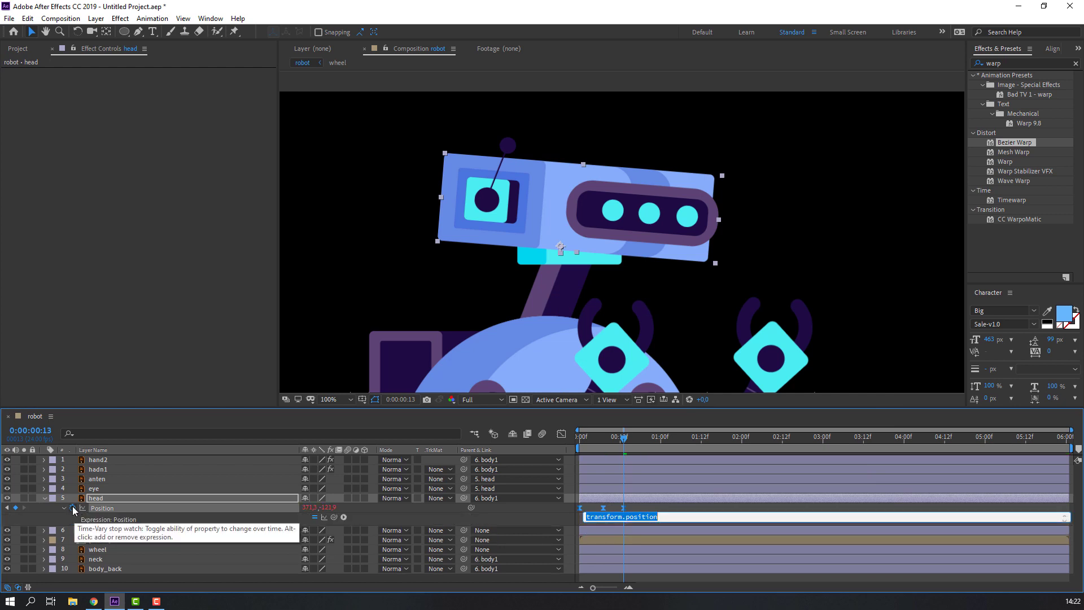
{"action": "left_click", "coordinate": [343, 518]}
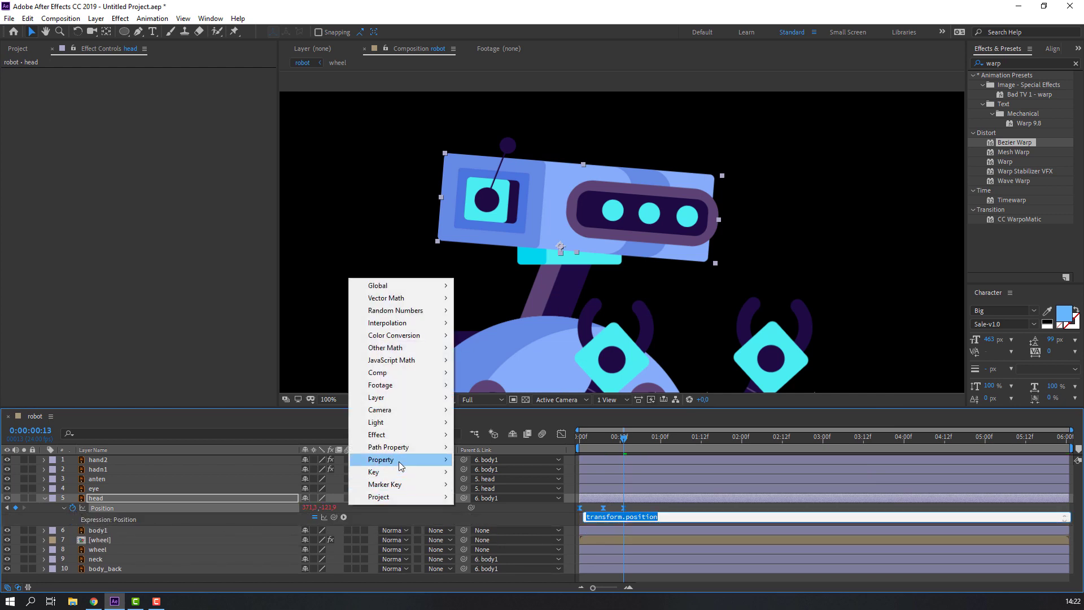
{"action": "mouse_move", "coordinate": [398, 460]}
{"action": "left_click", "coordinate": [526, 348]}
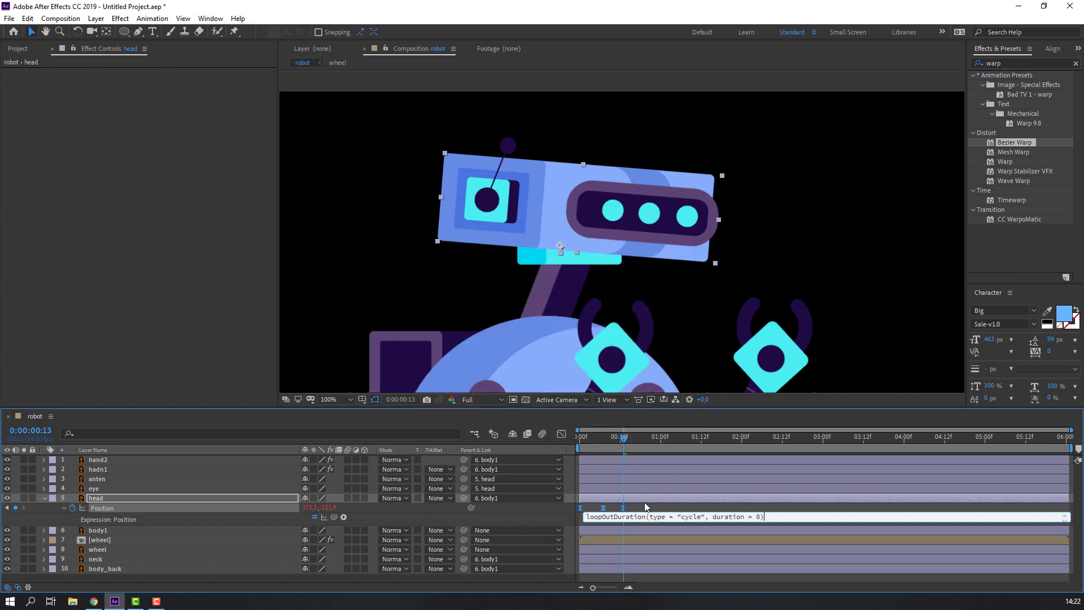
{"action": "left_click", "coordinate": [505, 368]}
{"action": "scroll", "coordinate": [419, 276], "scroll_direction": "down", "scroll_amount": 4}
{"action": "key", "text": "space"}
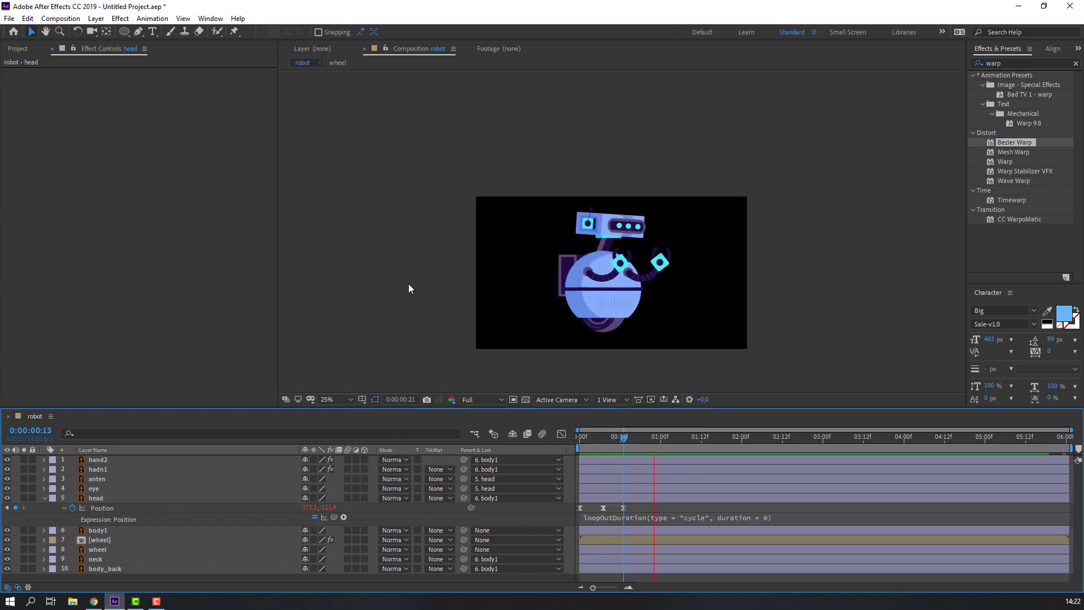
{"action": "key", "text": "space"}
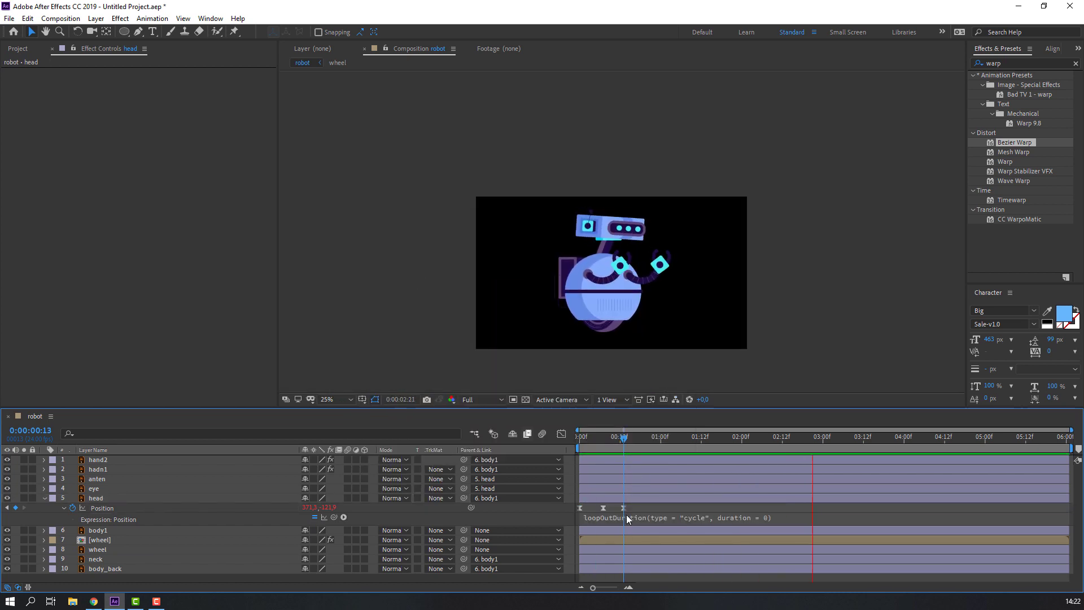
- Drag the last head Position keyframe later for a slower bob, then collapse Position
{"action": "left_click", "coordinate": [639, 502]}
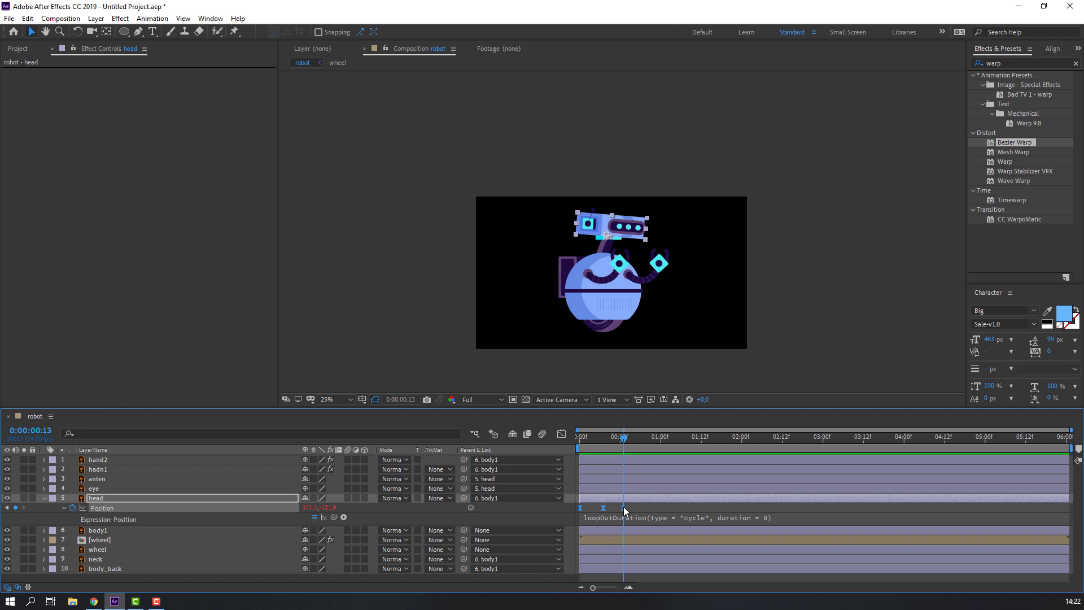
{"action": "mouse_move", "coordinate": [623, 507]}
{"action": "left_click_drag", "start_coordinate": [630, 507], "coordinate": [660, 508]}
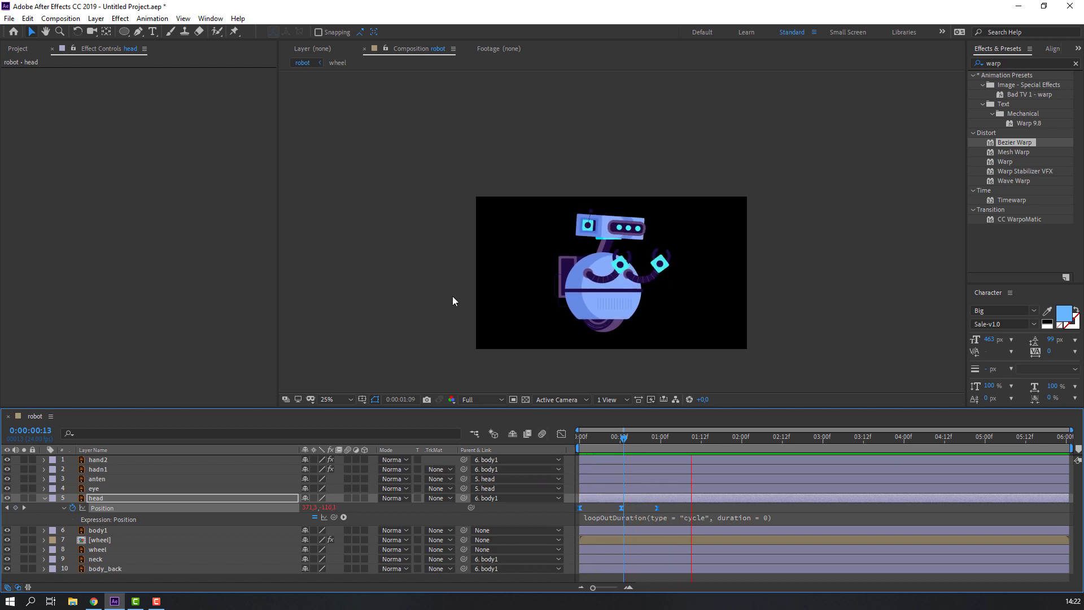
{"action": "left_click", "coordinate": [44, 497]}
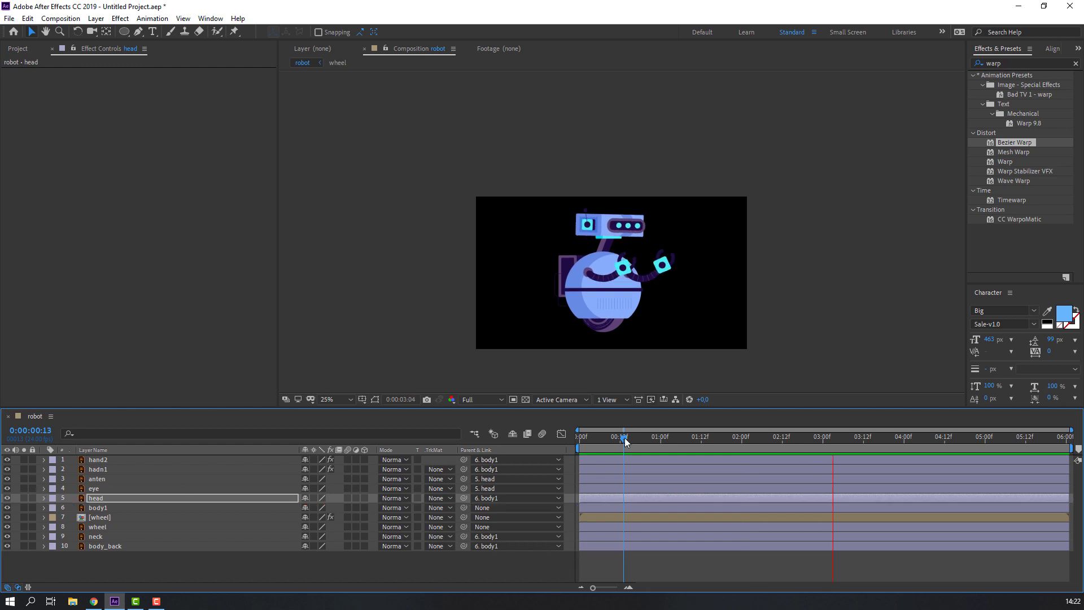
{"action": "scroll", "coordinate": [641, 228], "scroll_direction": "up", "scroll_amount": 2}
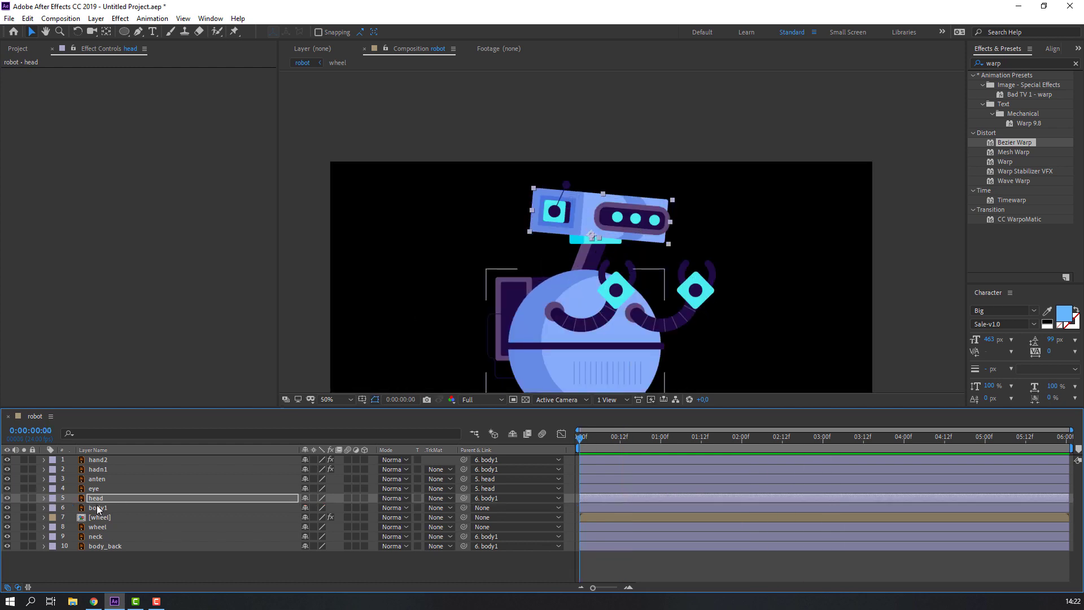
- Apply the Glow effect to the eye layer and raise Glow Radius to 30
{"action": "left_click", "coordinate": [95, 488]}
{"action": "left_click", "coordinate": [972, 64]}
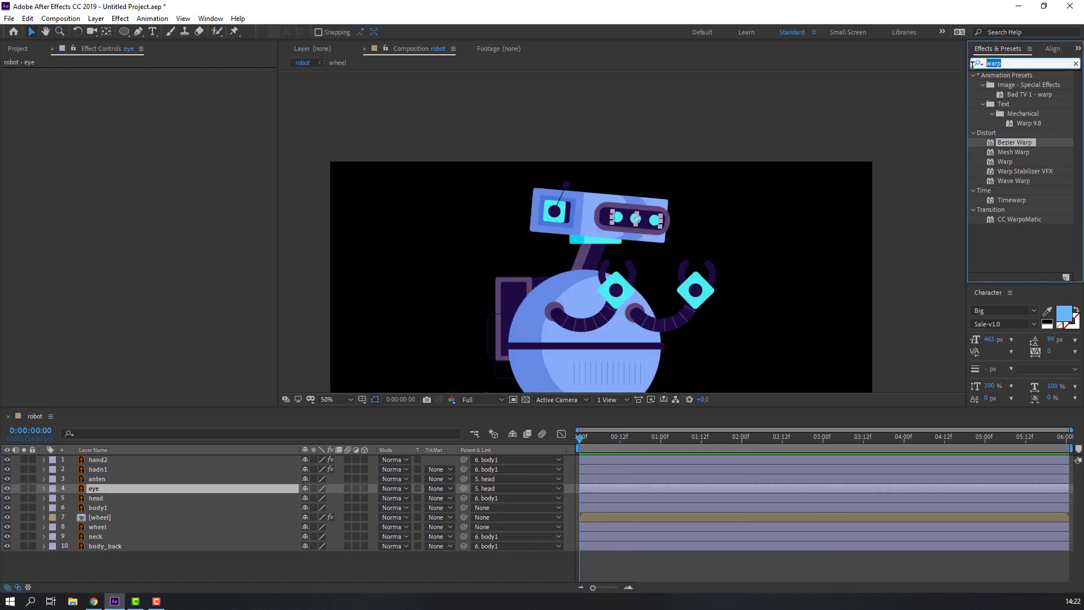
{"action": "type", "text": "glow"}
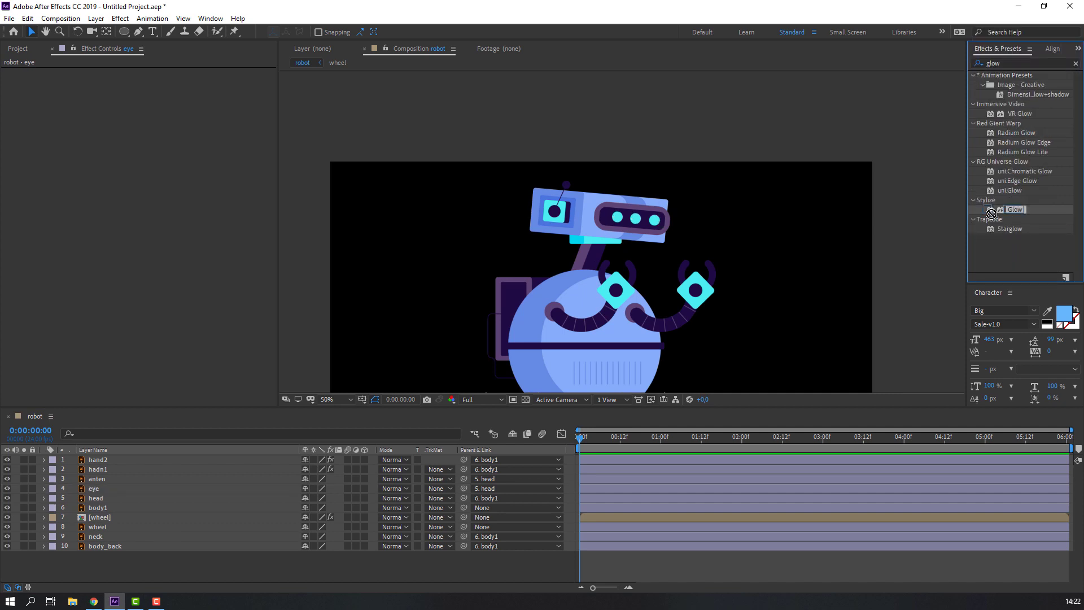
{"action": "left_click_drag", "start_coordinate": [1014, 210], "coordinate": [96, 488]}
{"action": "scroll", "coordinate": [645, 225], "scroll_direction": "up", "scroll_amount": 4}
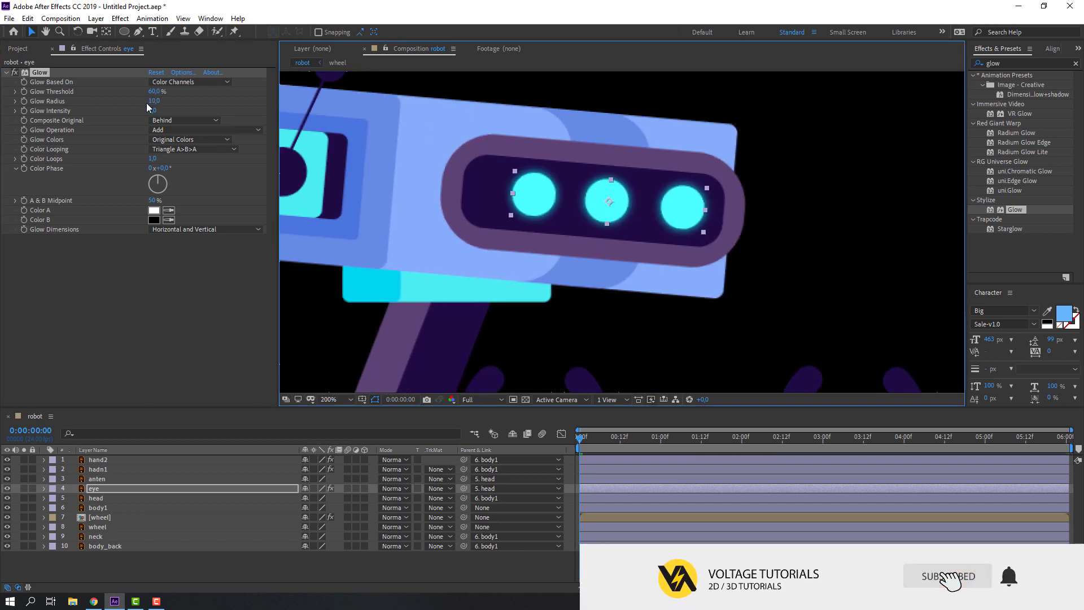
{"action": "left_click_drag", "start_coordinate": [153, 102], "coordinate": [169, 92]}
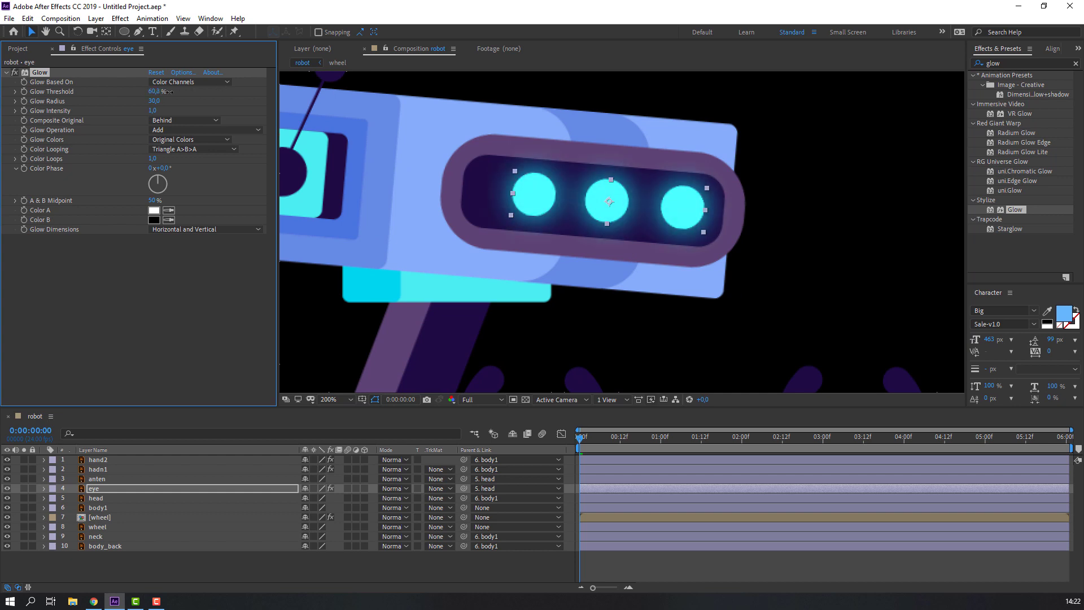
{"action": "left_click", "coordinate": [672, 568]}
{"action": "scroll", "coordinate": [515, 367], "scroll_direction": "down", "scroll_amount": 4}
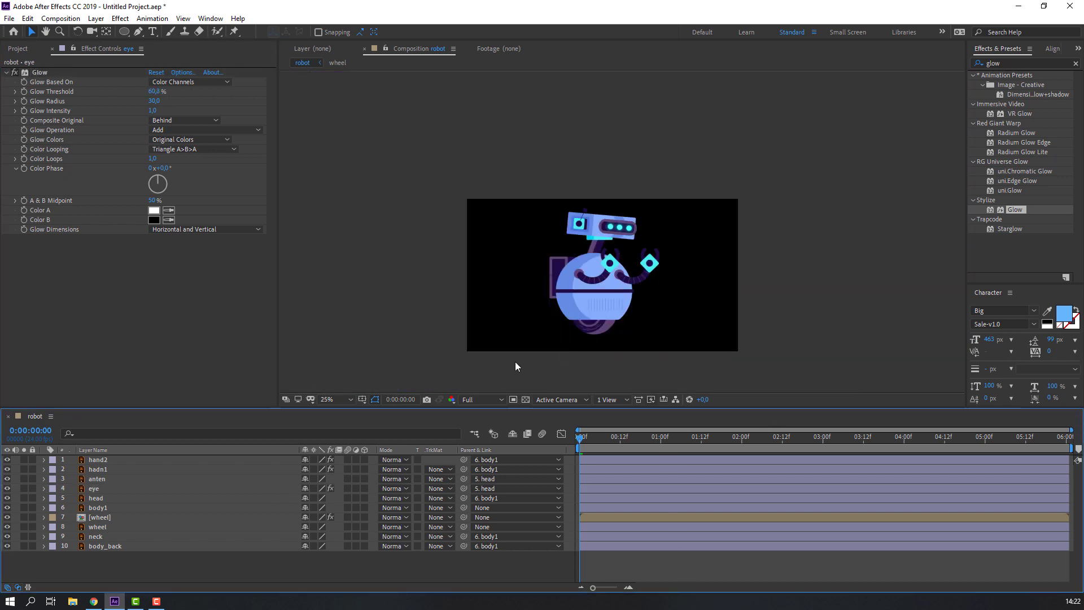
{"action": "scroll", "coordinate": [516, 339], "scroll_direction": "up", "scroll_amount": 2}
- Set body_back's first Position keyframe at 0:00:00:00 (205.8,176.7) and preview
{"action": "left_click", "coordinate": [115, 547]}
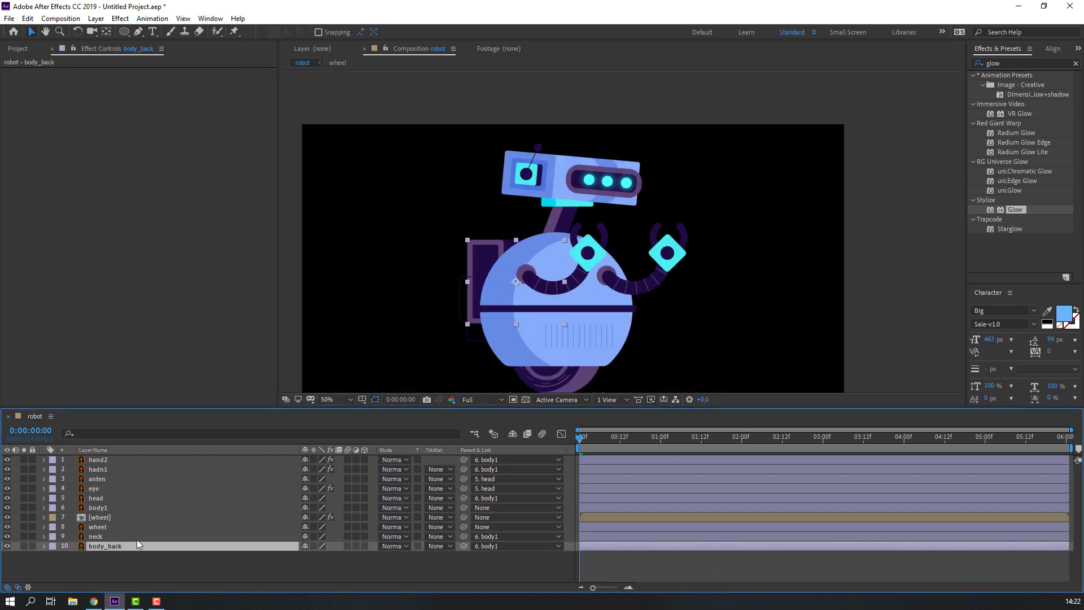
{"action": "key", "text": "p"}
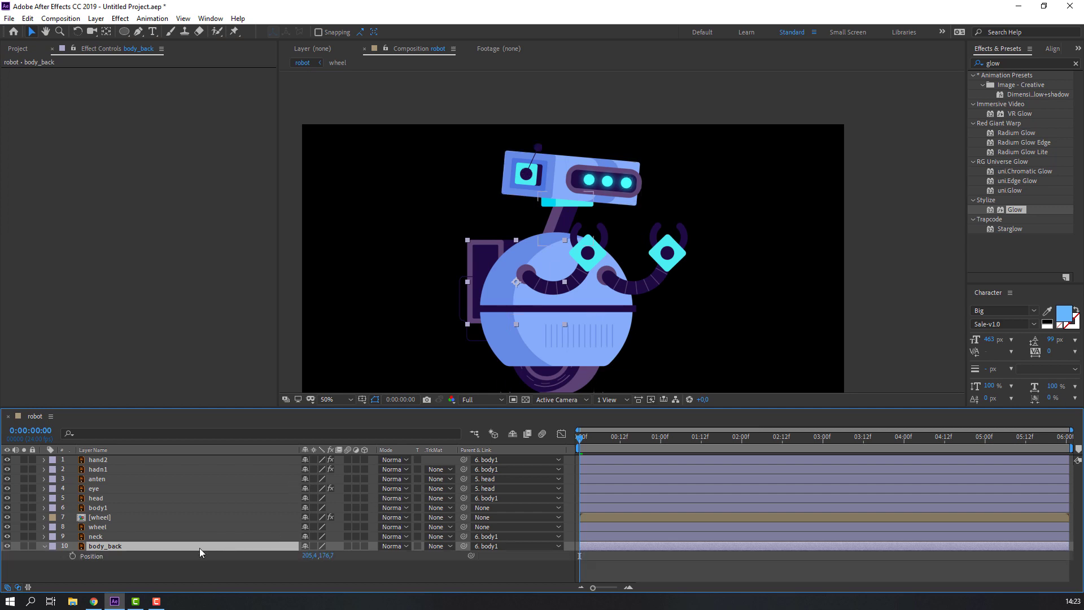
{"action": "left_click", "coordinate": [73, 556]}
{"action": "key", "text": "space"}
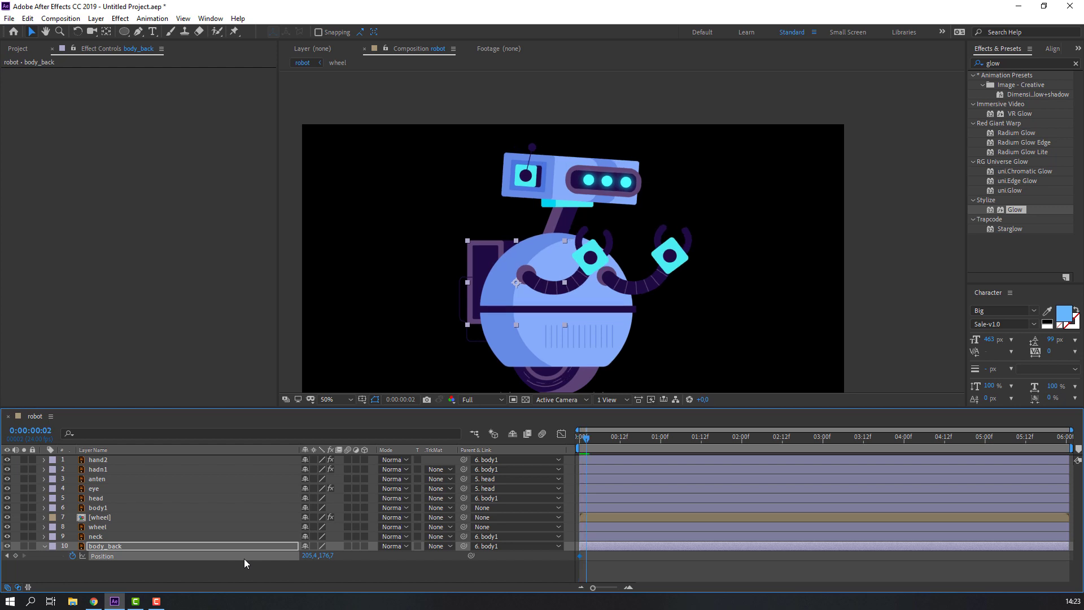
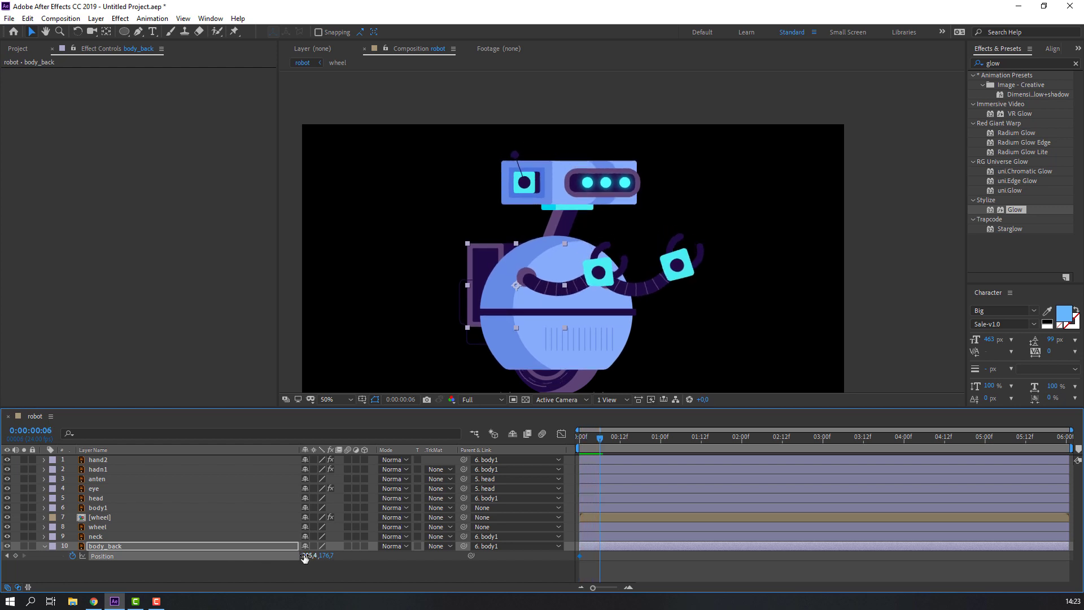
- Shift body_back's Position X right at frame 6 and copy the start keyframe to frame 12
{"action": "left_click_drag", "start_coordinate": [305, 555], "coordinate": [314, 556]}
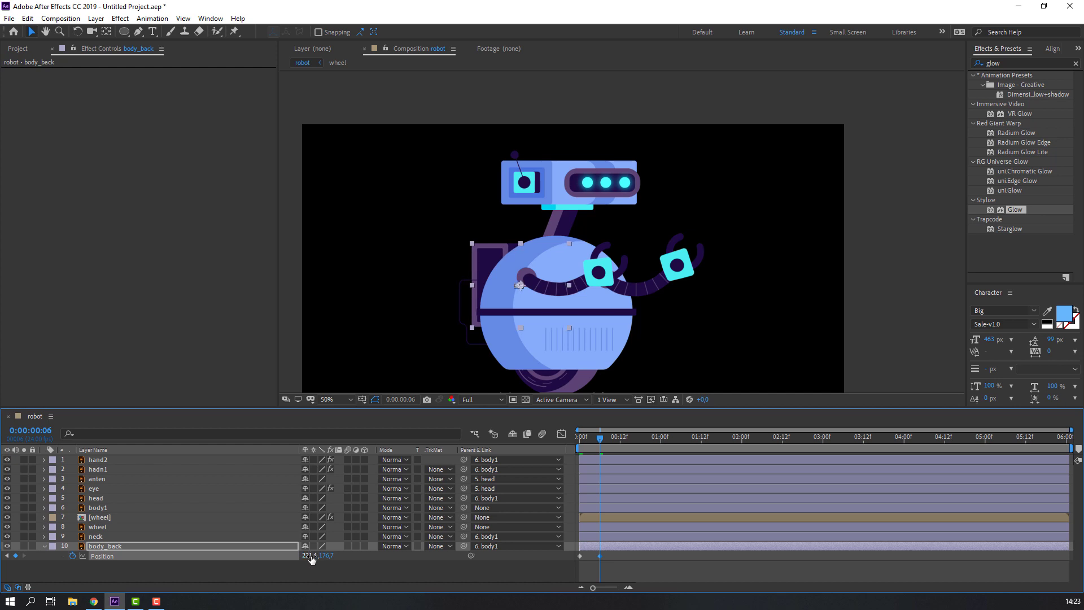
{"action": "key", "text": "space"}
{"action": "left_click_drag", "start_coordinate": [583, 565], "coordinate": [570, 558]}
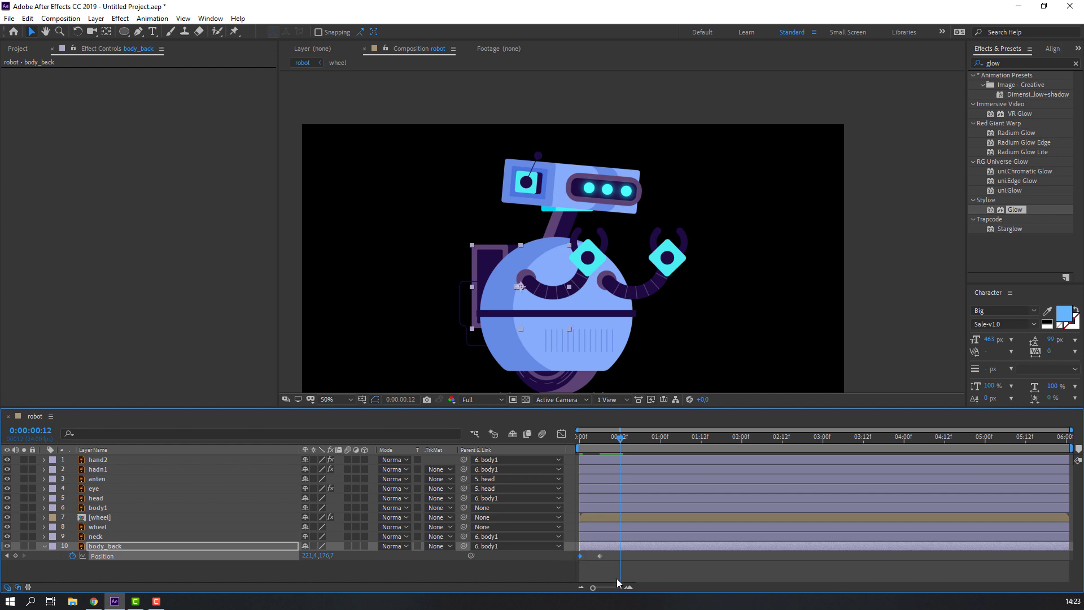
{"action": "key", "text": "ctrl+c"}
{"action": "key", "text": "ctrl+v"}
- Apply Easy Ease to all three of body_back's Position keyframes
{"action": "left_click_drag", "start_coordinate": [657, 565], "coordinate": [577, 559]}
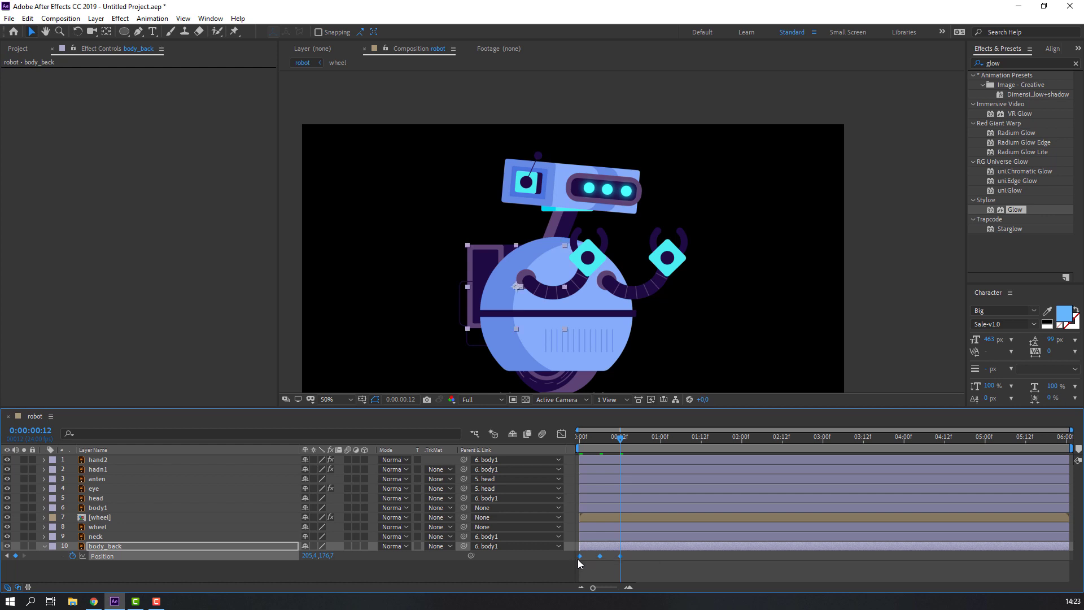
{"action": "right_click", "coordinate": [580, 557]}
{"action": "mouse_move", "coordinate": [704, 549]}
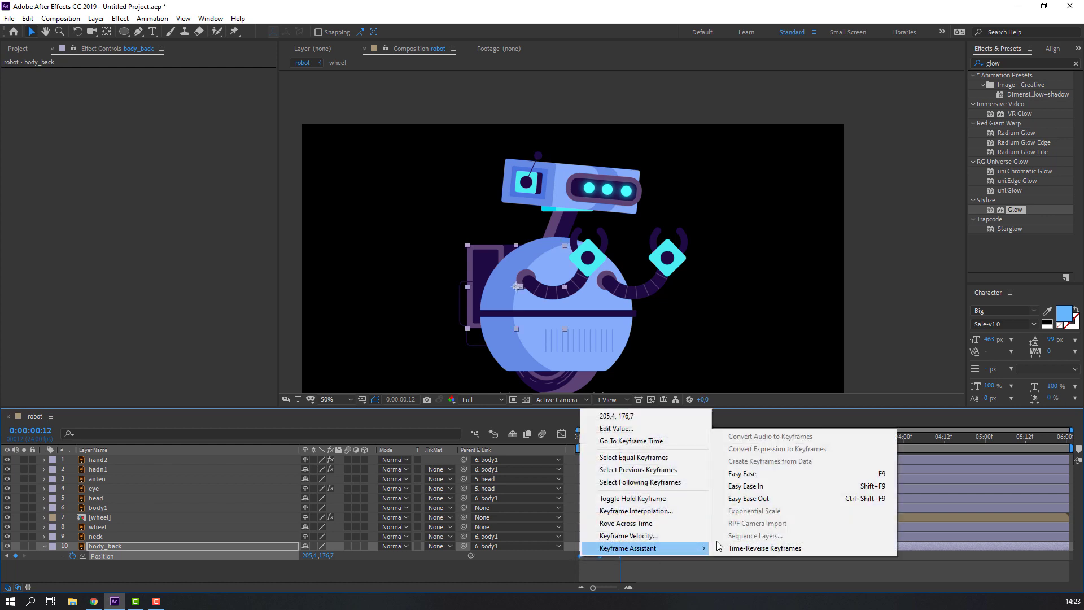
{"action": "left_click", "coordinate": [744, 475]}
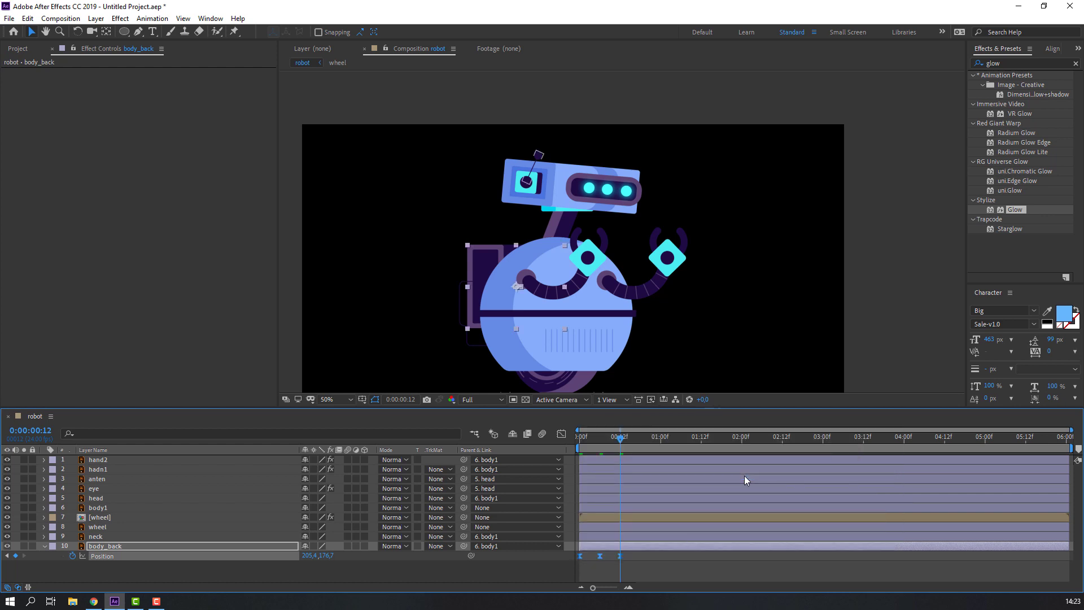
- Add a loopOutDuration cycle expression to body_back's Position
{"action": "left_click", "coordinate": [72, 556], "text": "alt"}
{"action": "left_click", "coordinate": [344, 564]}
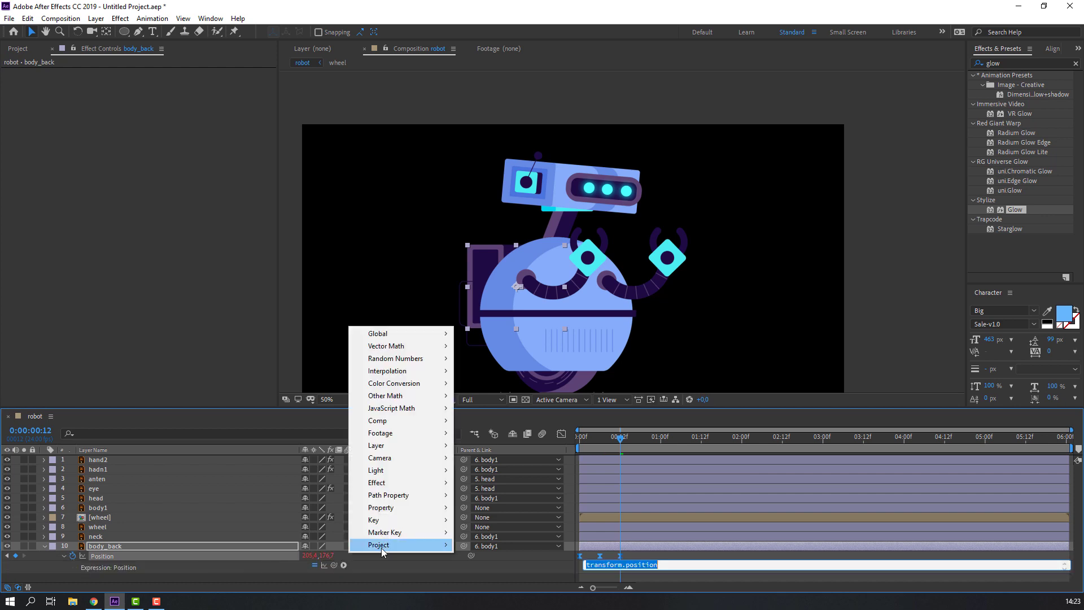
{"action": "mouse_move", "coordinate": [427, 507]}
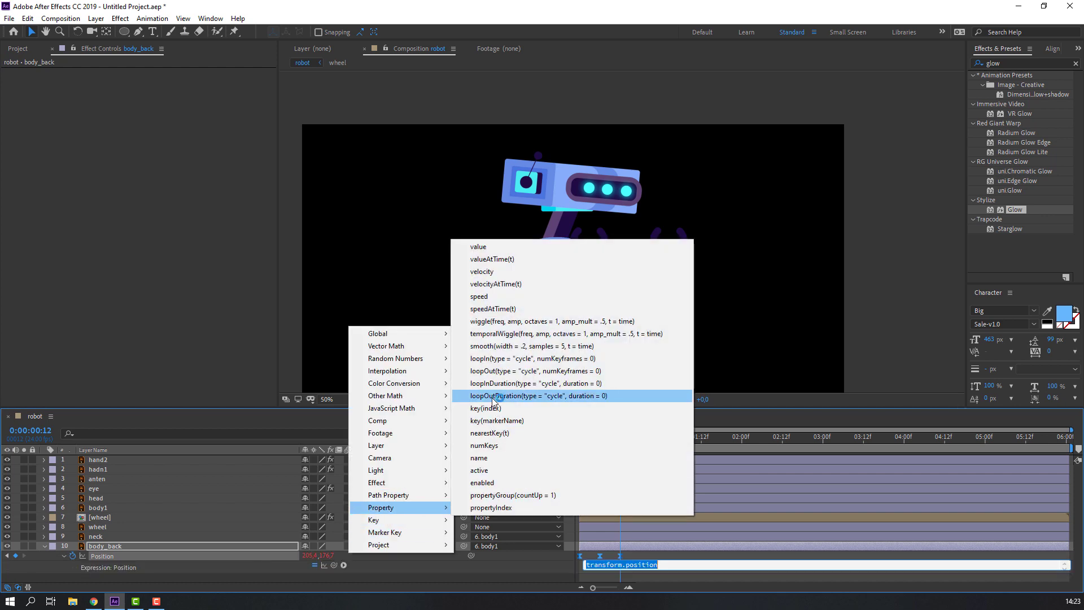
{"action": "left_click", "coordinate": [536, 396]}
{"action": "left_click", "coordinate": [667, 554]}
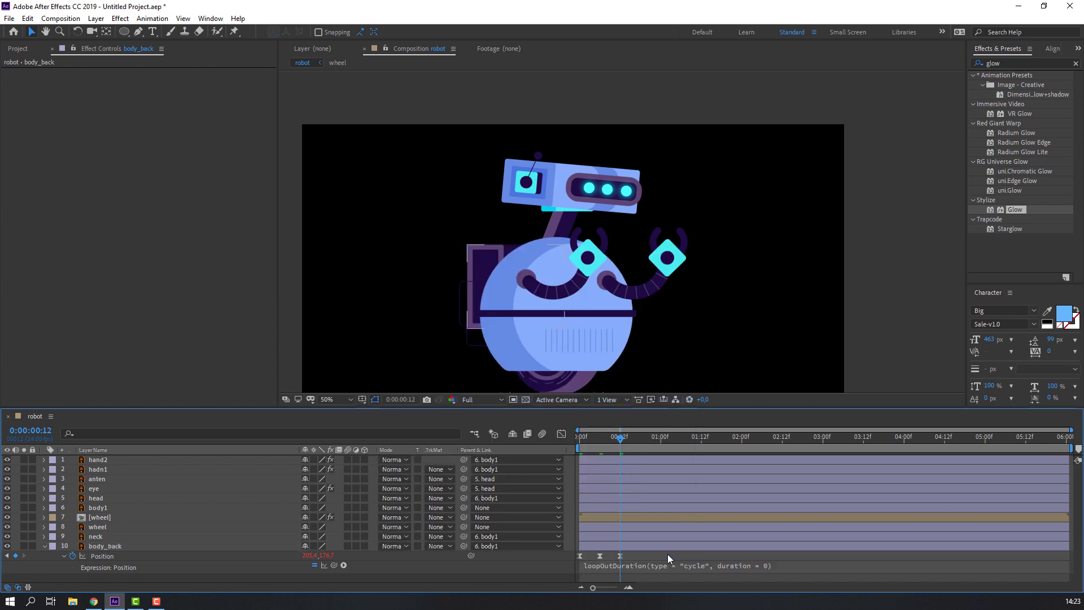
- Preview the looping sway, then collapse body_back and make the timeline panel taller
{"action": "key", "text": "space"}
{"action": "key", "text": "comma"}
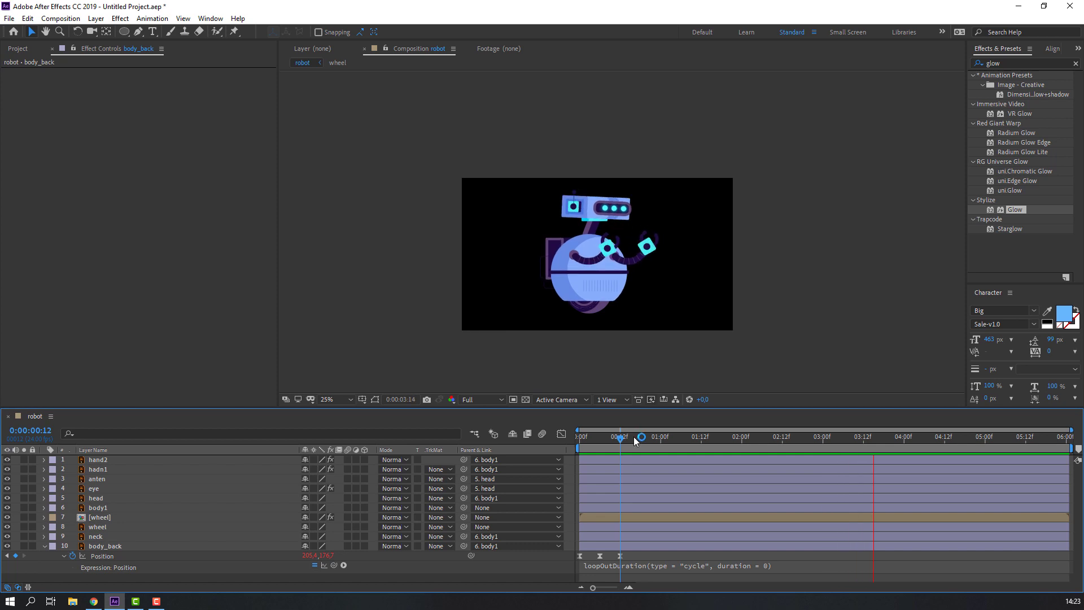
{"action": "left_click", "coordinate": [110, 546]}
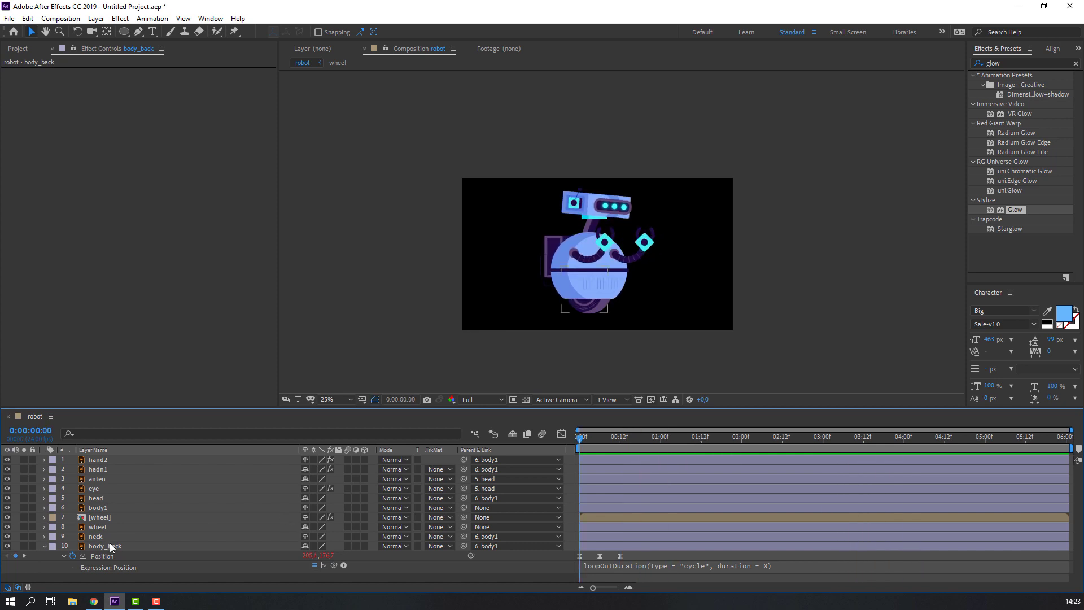
{"action": "left_click", "coordinate": [44, 546]}
{"action": "left_click_drag", "start_coordinate": [370, 410], "coordinate": [366, 347]}
{"action": "left_click", "coordinate": [350, 335]}
- Create a solid named BG and move it to the bottom of the layer stack
{"action": "left_click", "coordinate": [352, 360]}
{"action": "right_click", "coordinate": [189, 390]}
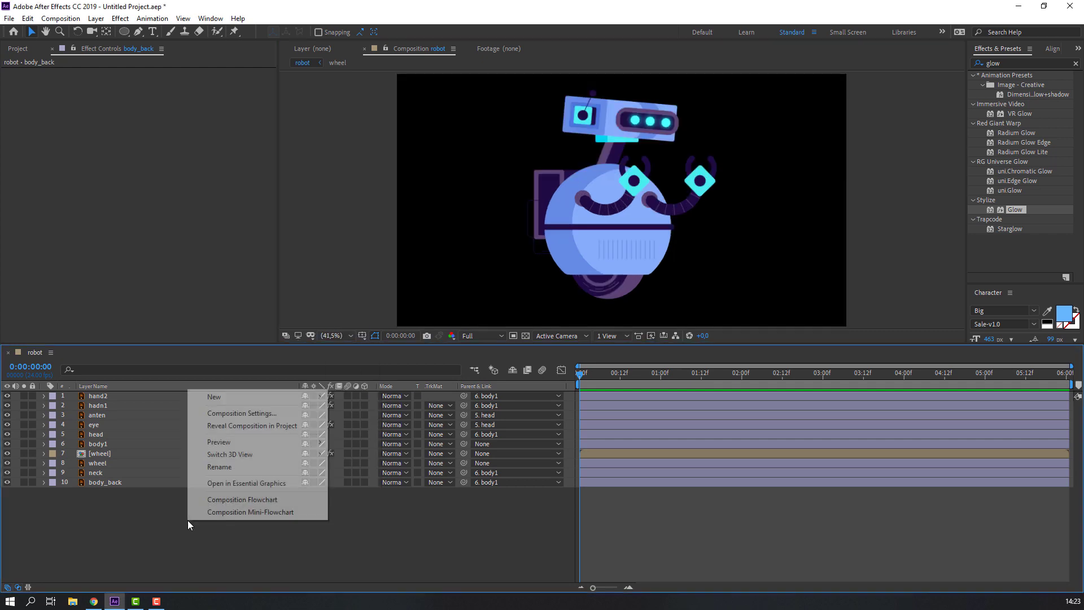
{"action": "mouse_move", "coordinate": [223, 396]}
{"action": "left_click", "coordinate": [370, 425]}
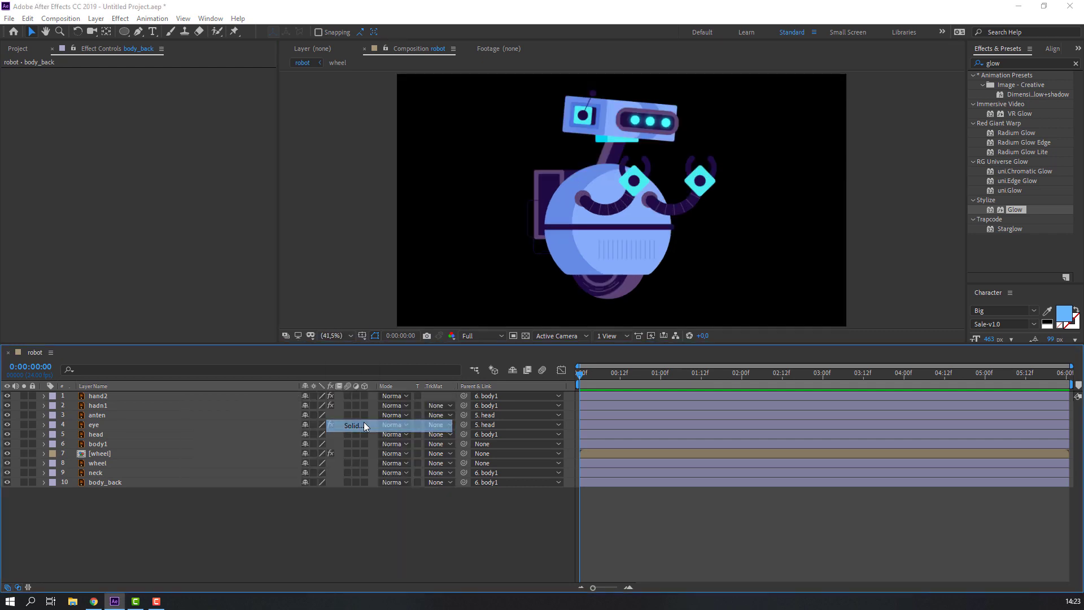
{"action": "type", "text": "BG"}
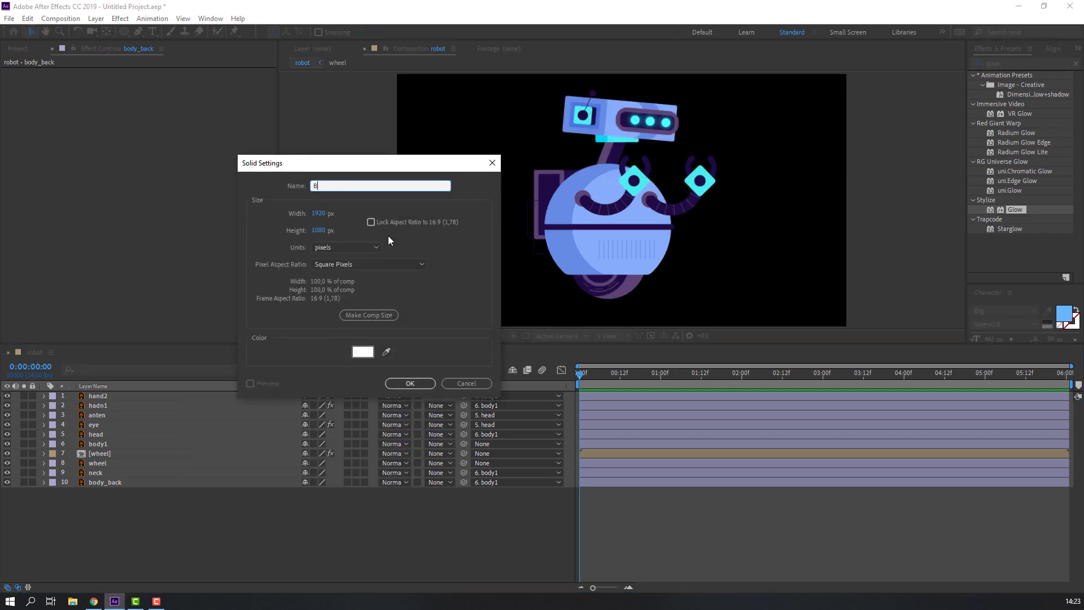
{"action": "left_click", "coordinate": [397, 384]}
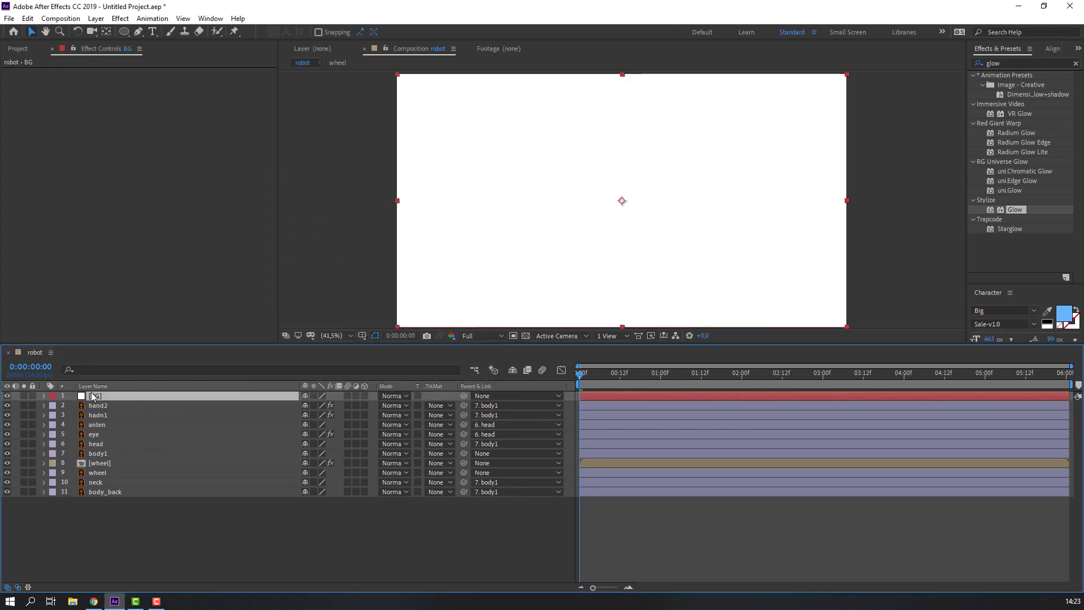
{"action": "left_click_drag", "start_coordinate": [91, 398], "coordinate": [121, 511]}
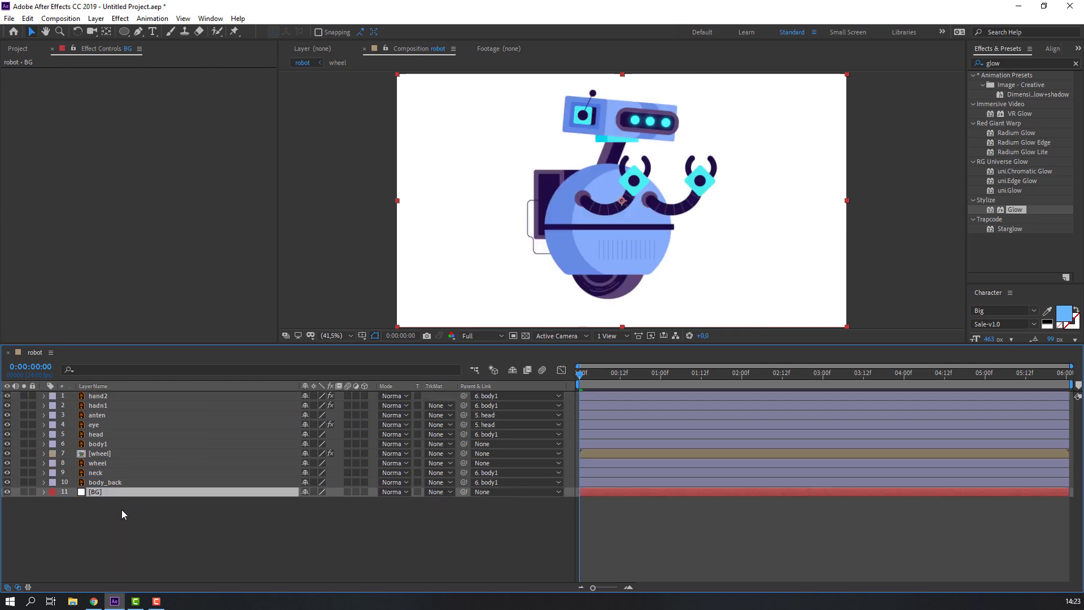
- Apply a Fill effect to BG with purple colour 55419E
{"action": "left_click", "coordinate": [1013, 63]}
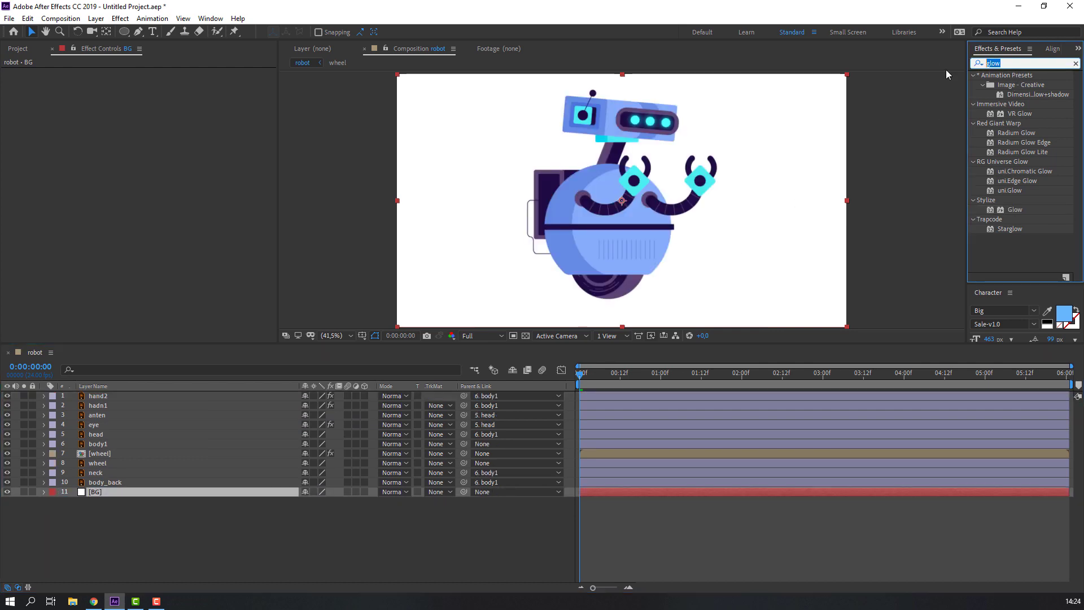
{"action": "type", "text": "fill"}
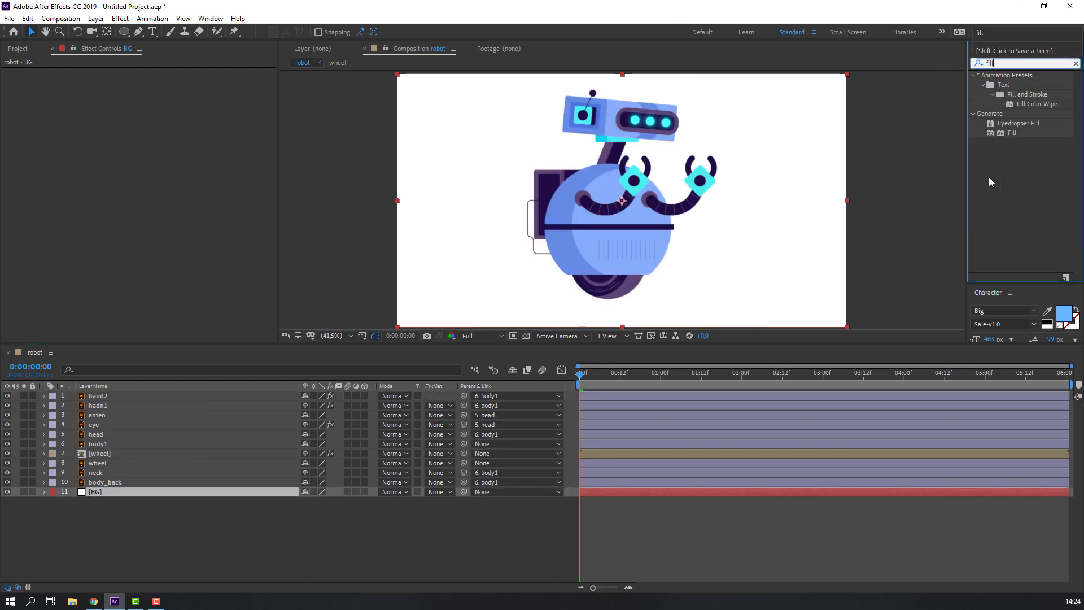
{"action": "left_click_drag", "start_coordinate": [1011, 133], "coordinate": [99, 494]}
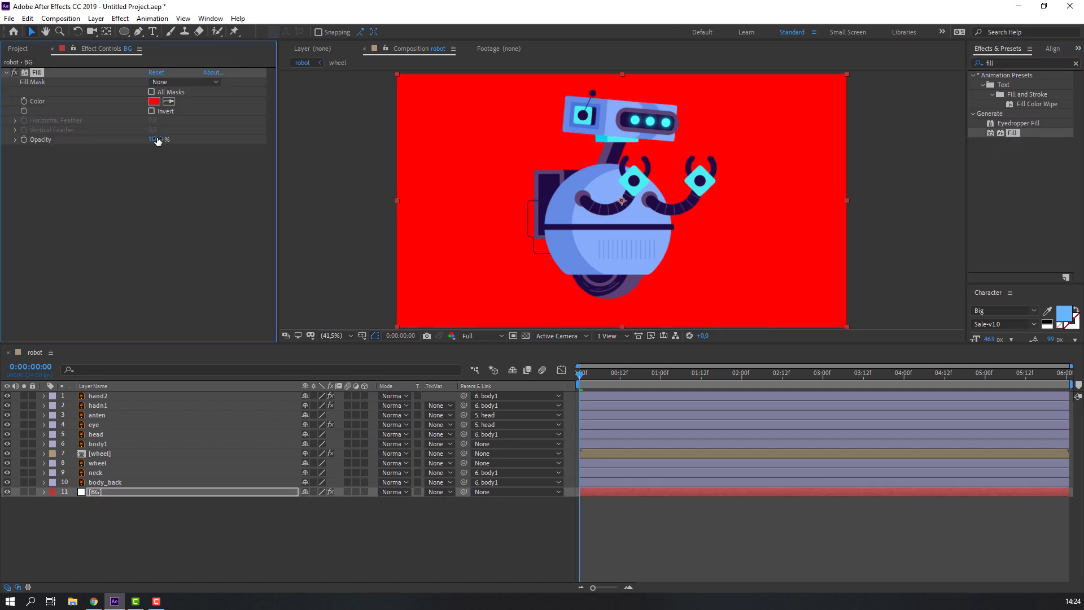
{"action": "left_click", "coordinate": [153, 101]}
{"action": "left_click", "coordinate": [216, 333]}
{"action": "left_click", "coordinate": [152, 349]}
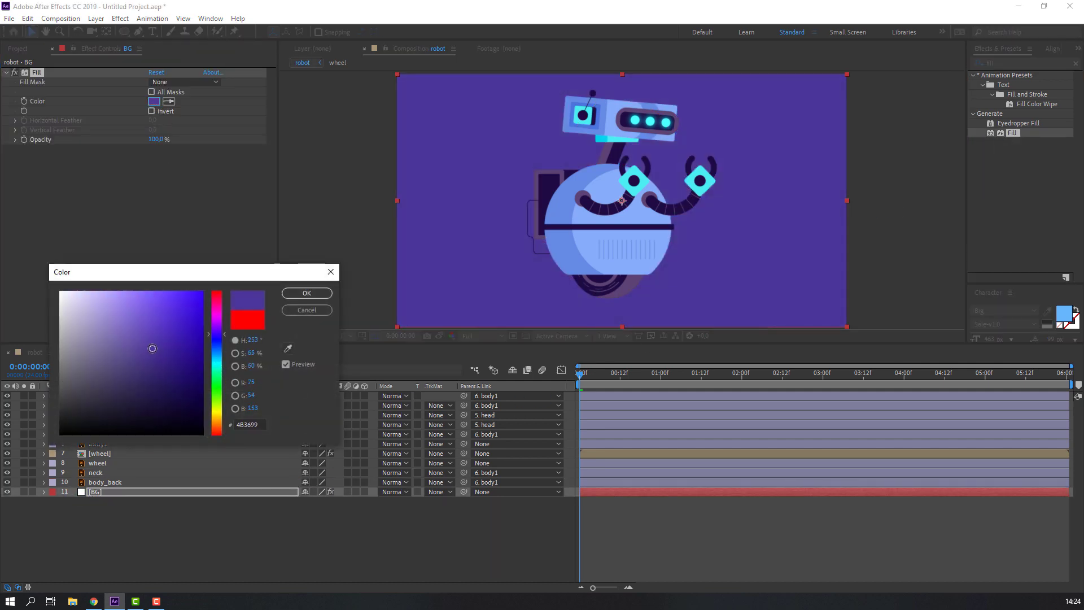
{"action": "left_click", "coordinate": [307, 293]}
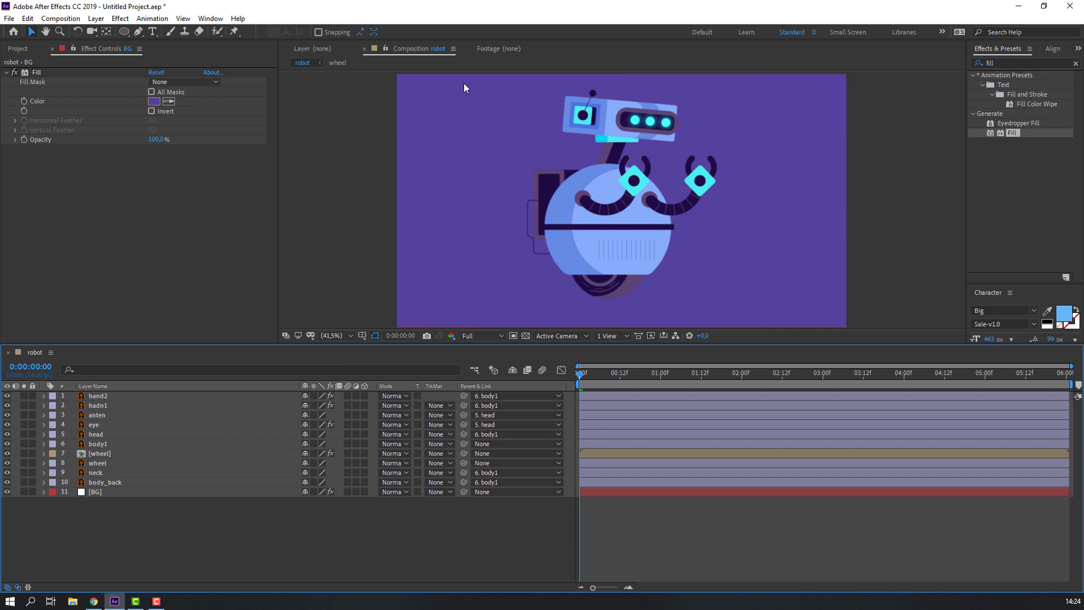
- Create Medium Gray-Blue Solid 1 in the sampled background purple darkened to 4D3A91, placed just above BG
{"action": "right_click", "coordinate": [113, 524]}
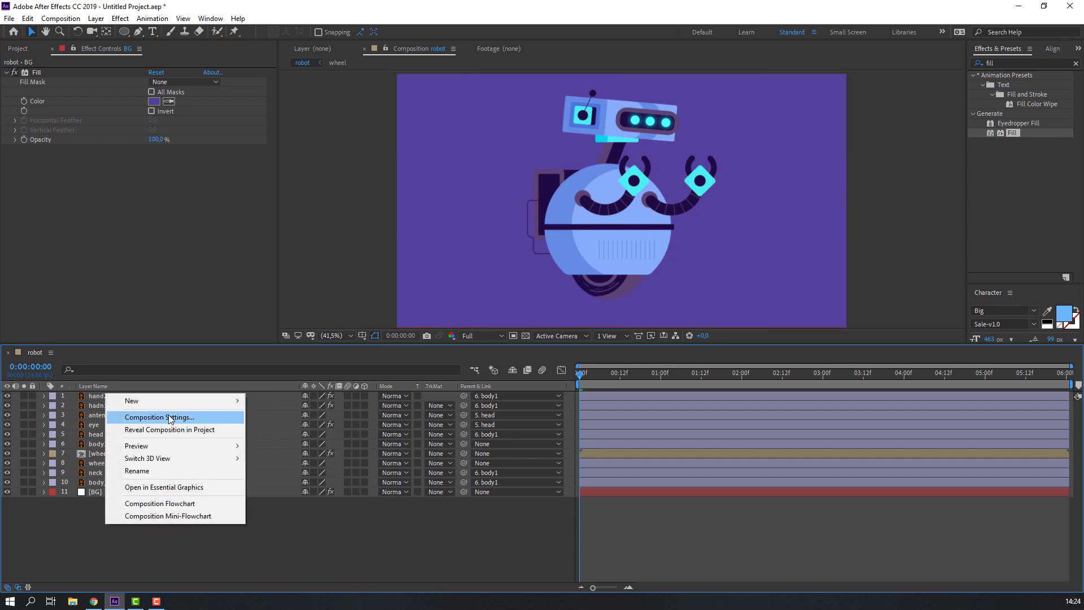
{"action": "mouse_move", "coordinate": [162, 405]}
{"action": "left_click", "coordinate": [277, 432]}
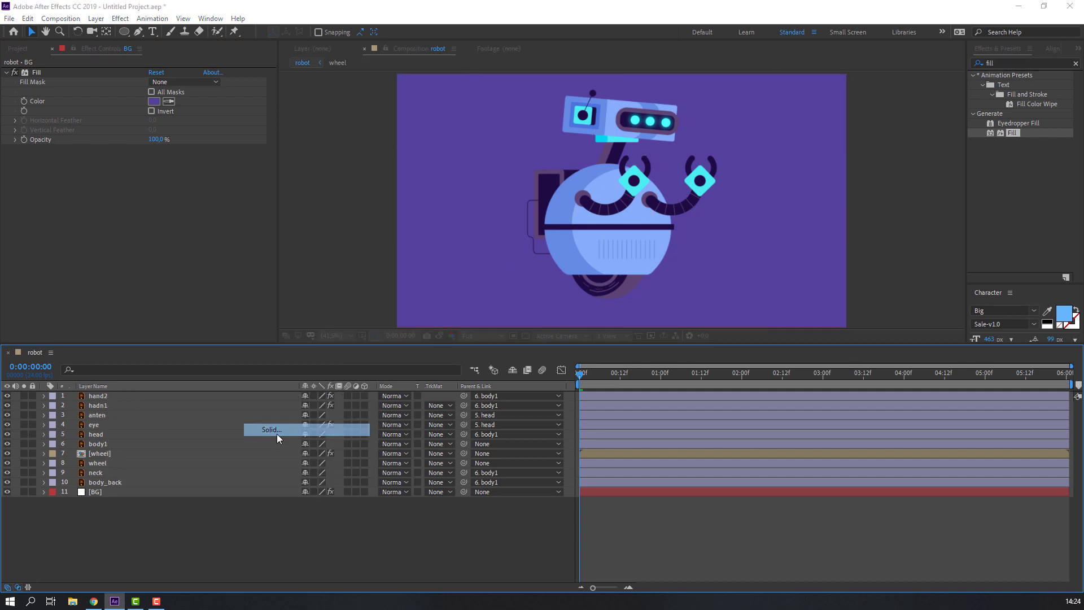
{"action": "left_click", "coordinate": [386, 352]}
{"action": "left_click", "coordinate": [532, 299]}
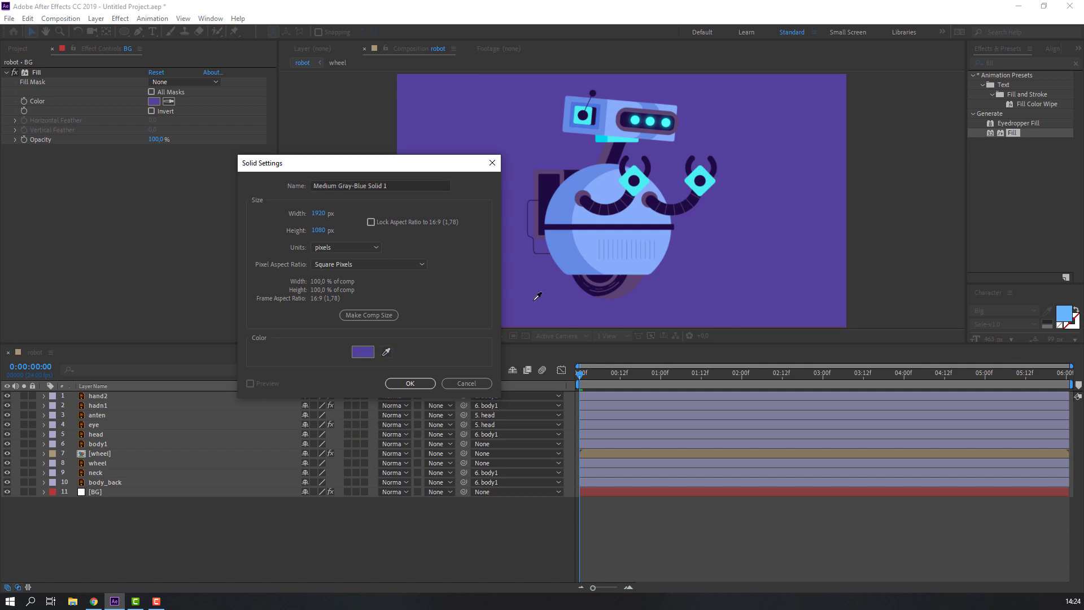
{"action": "left_click", "coordinate": [362, 351]}
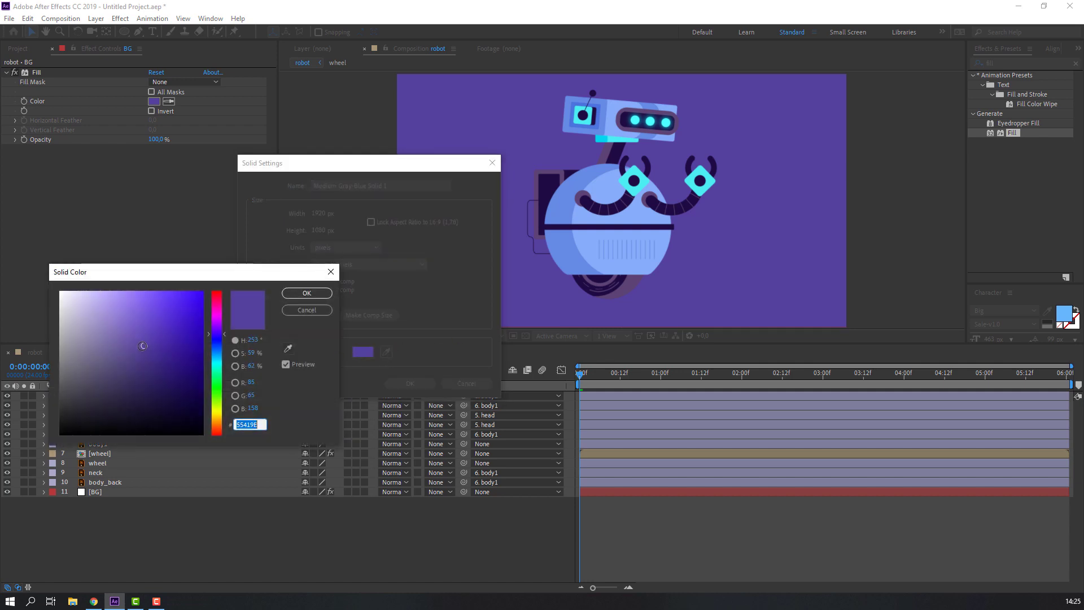
{"action": "left_click_drag", "start_coordinate": [143, 345], "coordinate": [145, 351]}
{"action": "left_click", "coordinate": [146, 353]}
{"action": "left_click", "coordinate": [306, 293]}
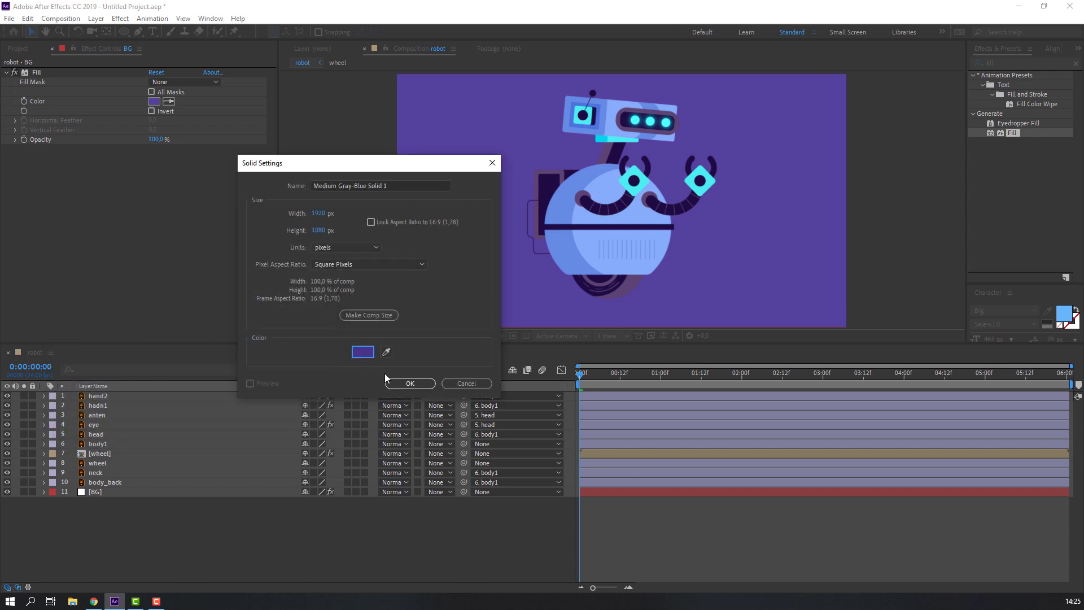
{"action": "left_click", "coordinate": [410, 383]}
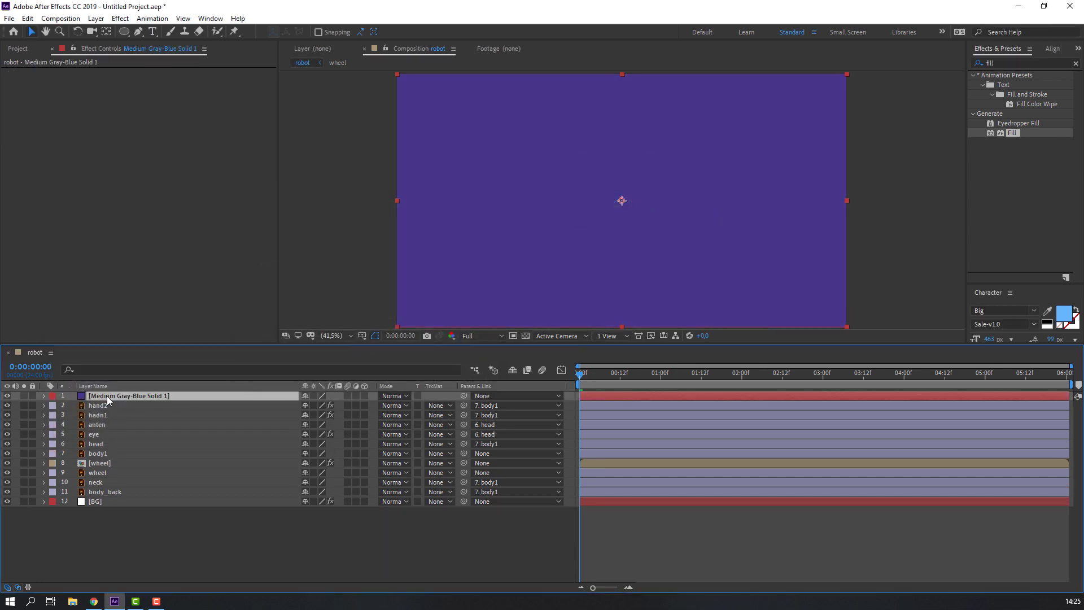
{"action": "left_click_drag", "start_coordinate": [107, 395], "coordinate": [103, 498]}
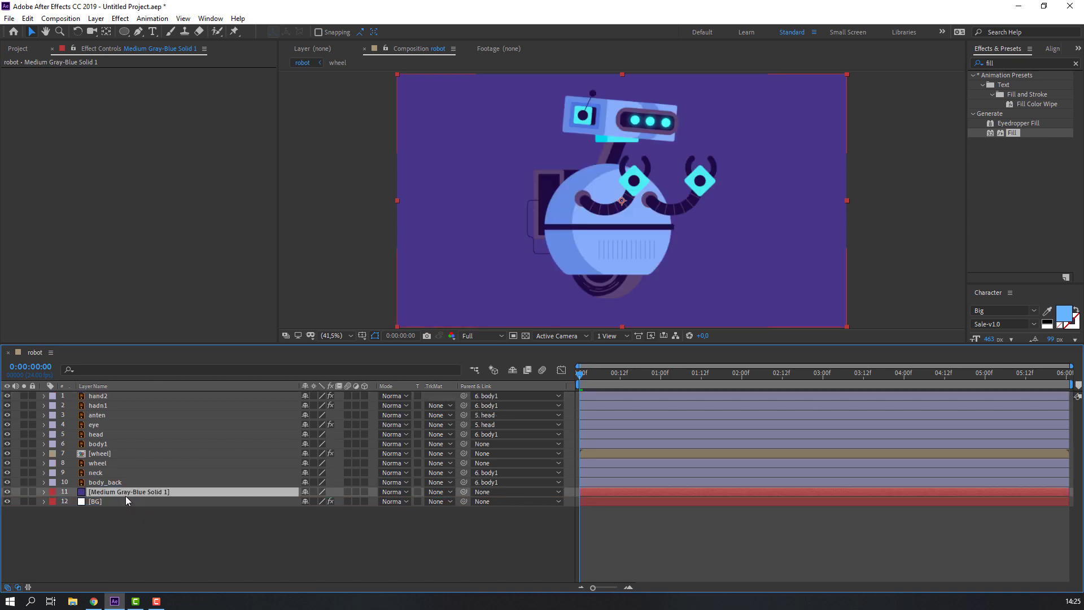
- Draw a row of overlapping rectangular building masks on Medium Gray-Blue Solid 1 with the Rectangle Tool
{"action": "left_click", "coordinate": [125, 32]}
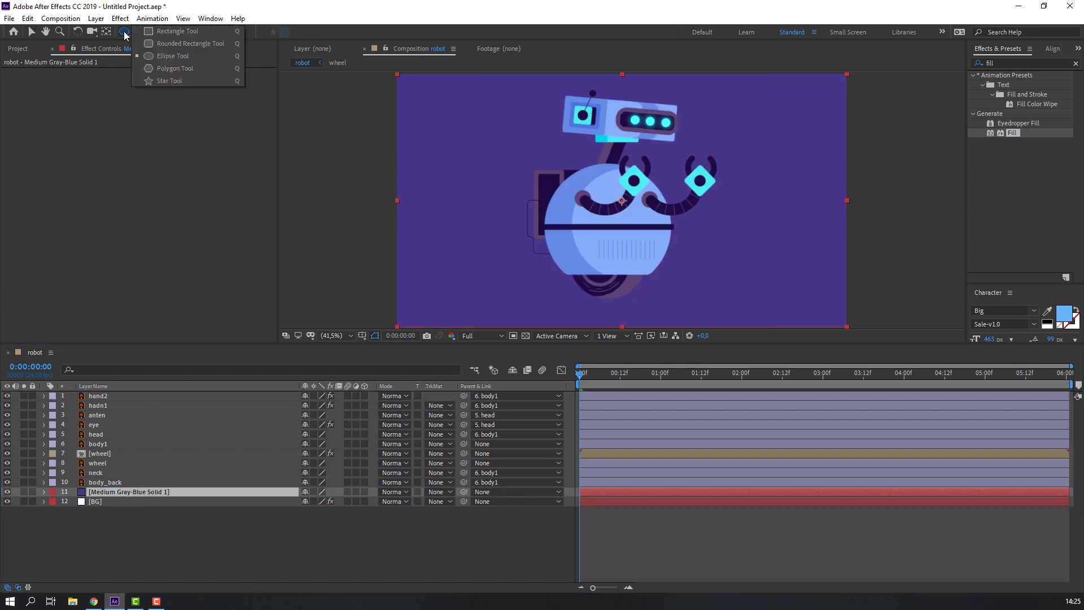
{"action": "left_click", "coordinate": [170, 32]}
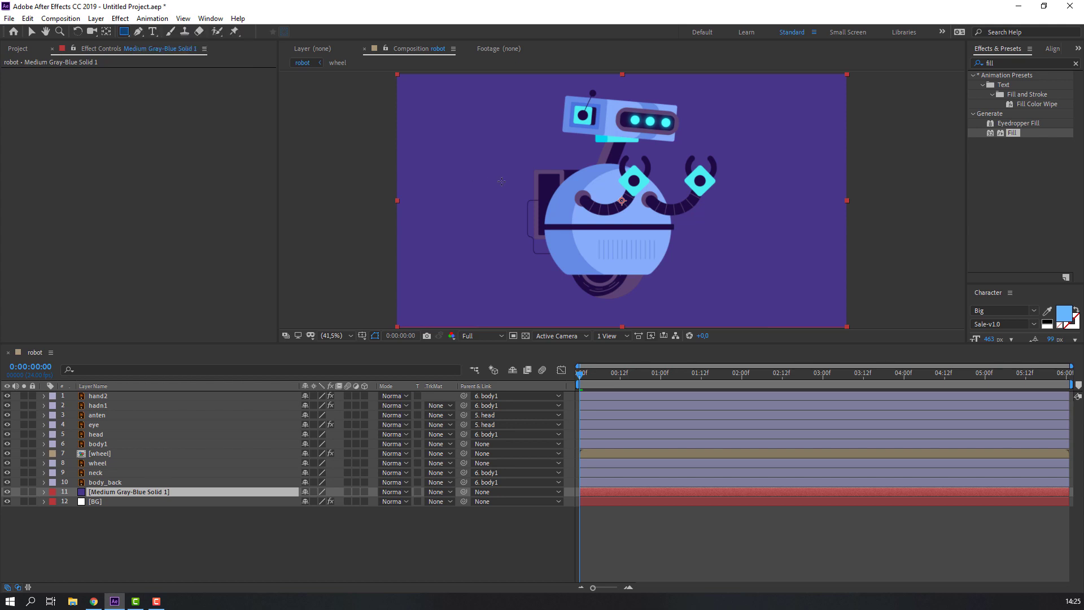
{"action": "key", "text": "comma"}
{"action": "key", "text": "comma"}
{"action": "left_click_drag", "start_coordinate": [467, 199], "coordinate": [540, 286]}
{"action": "left_click_drag", "start_coordinate": [527, 174], "coordinate": [569, 244]}
{"action": "left_click_drag", "start_coordinate": [563, 207], "coordinate": [611, 299]}
{"action": "left_click_drag", "start_coordinate": [510, 229], "coordinate": [579, 295]}
{"action": "mouse_move", "coordinate": [584, 181]}
{"action": "left_mouse_down"}
{"action": "mouse_move", "coordinate": [635, 227]}
{"action": "mouse_move", "coordinate": [666, 300]}
{"action": "left_mouse_up"}
{"action": "left_click_drag", "start_coordinate": [652, 235], "coordinate": [691, 295]}
- Precompose the masked solid as 'builds', moving all attributes into the new composition
{"action": "key", "text": "v"}
{"action": "right_click", "coordinate": [141, 492]}
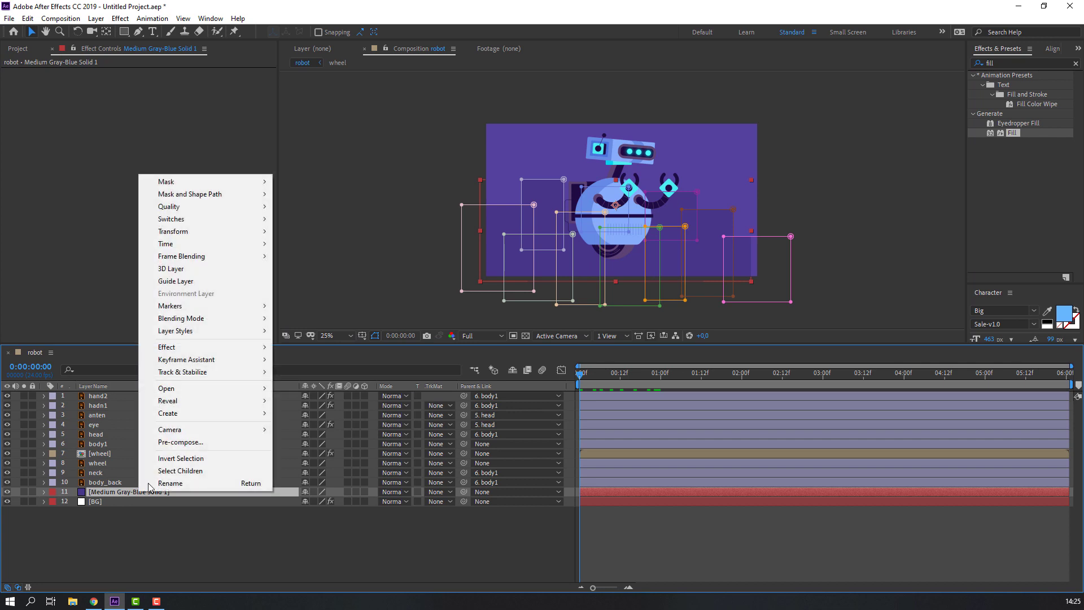
{"action": "left_click", "coordinate": [169, 445]}
{"action": "type", "text": "builds"}
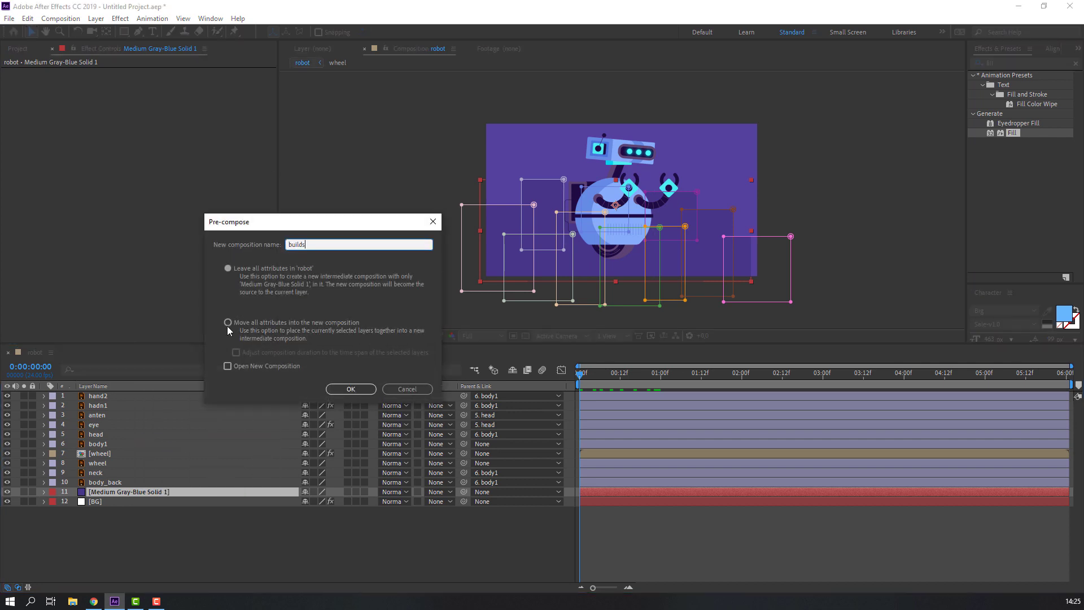
{"action": "left_click", "coordinate": [228, 323]}
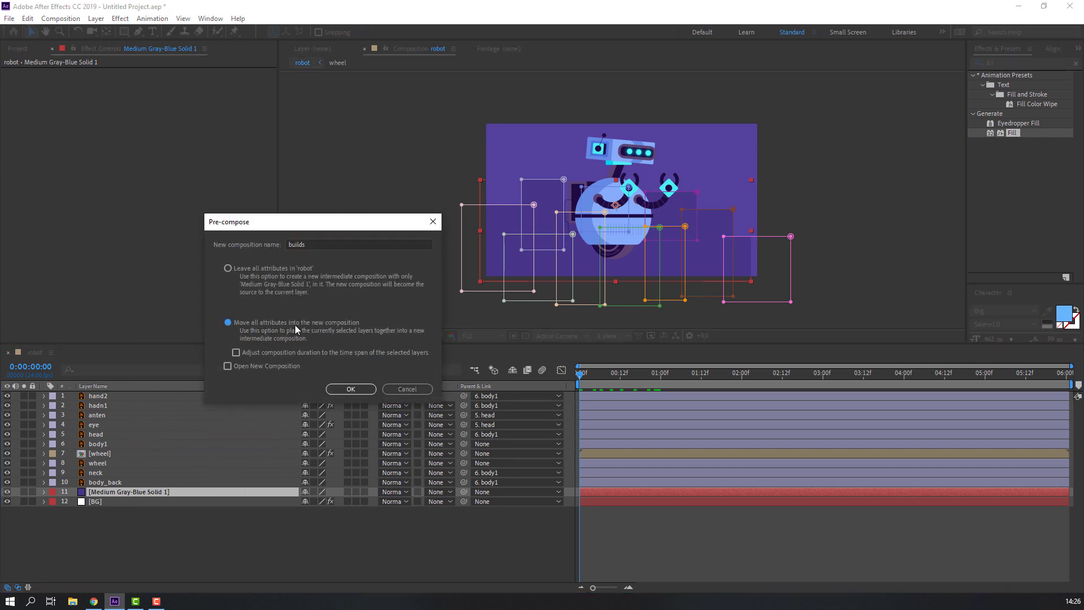
{"action": "left_click", "coordinate": [351, 389]}
{"action": "left_click", "coordinate": [127, 545]}
- Inside the builds comp, add Null 1 and parent the building solid to it
{"action": "left_click", "coordinate": [106, 495]}
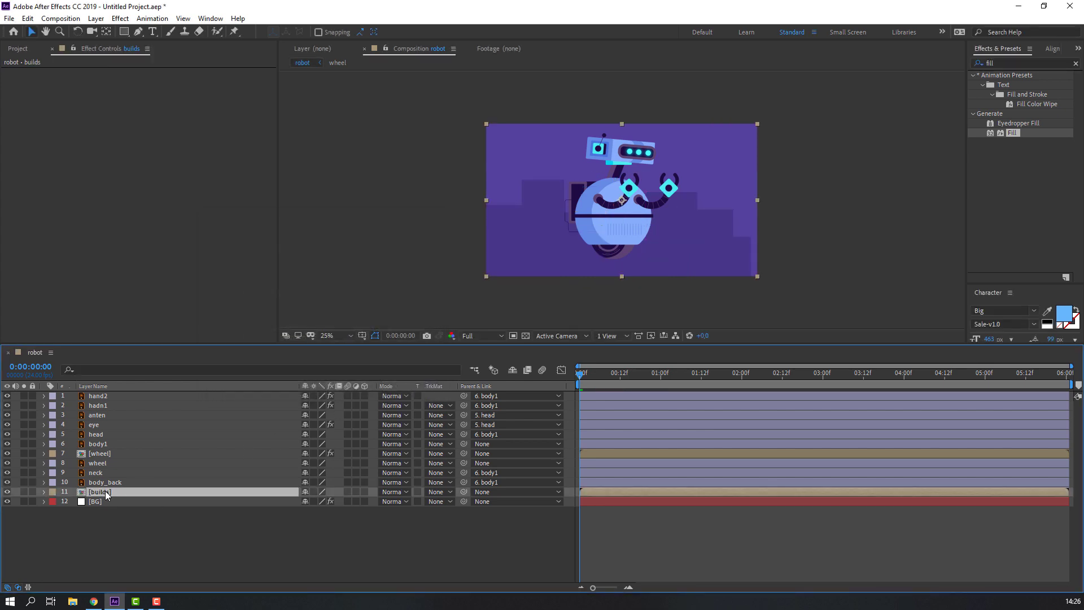
{"action": "double_click", "coordinate": [106, 493]}
{"action": "right_click", "coordinate": [125, 432]}
{"action": "mouse_move", "coordinate": [187, 440]}
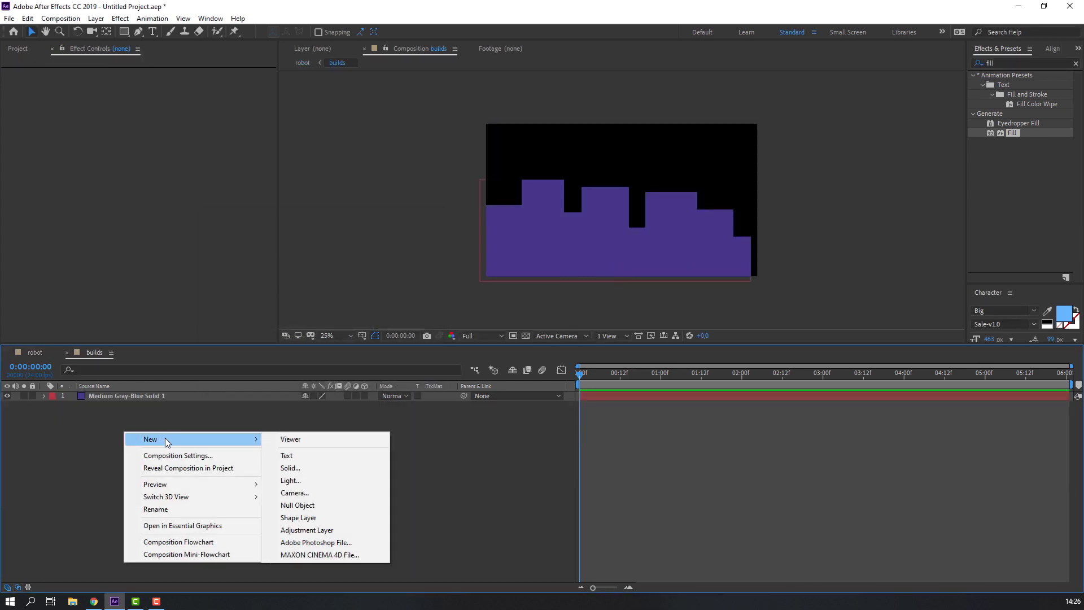
{"action": "left_click", "coordinate": [293, 506]}
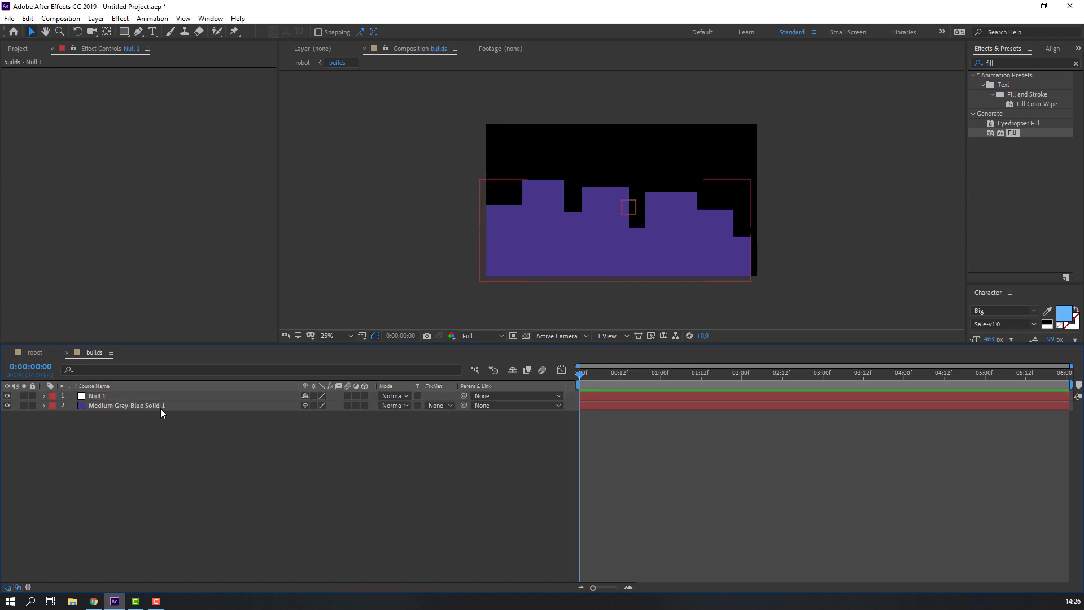
{"action": "left_click", "coordinate": [108, 407]}
{"action": "left_click_drag", "start_coordinate": [463, 405], "coordinate": [93, 397]}
- Duplicate the building solid and shift the copy right beside the original skyline
{"action": "left_click", "coordinate": [110, 406]}
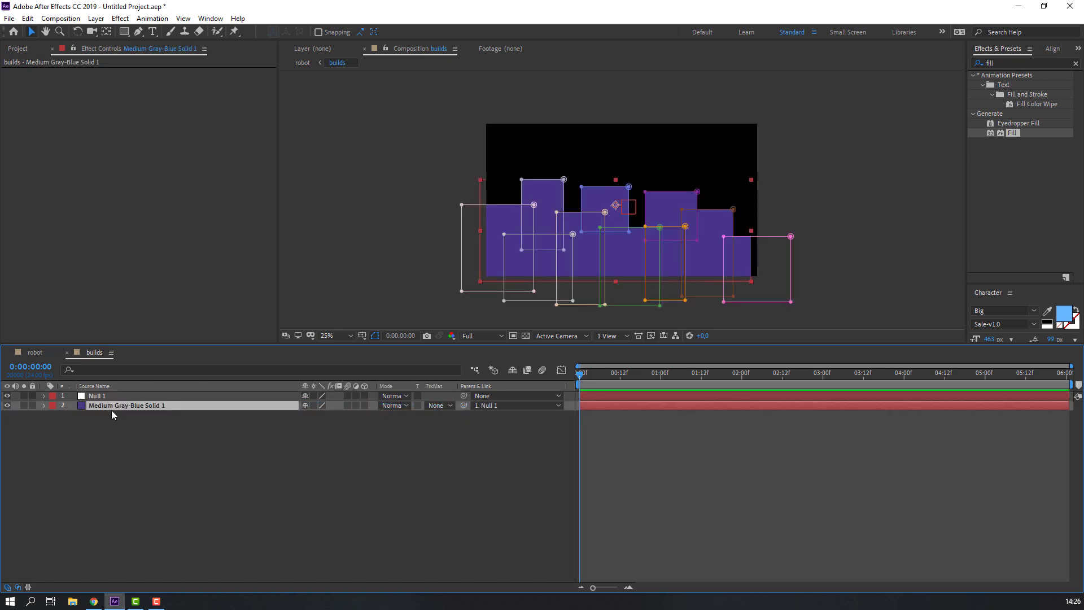
{"action": "key", "text": "ctrl+d"}
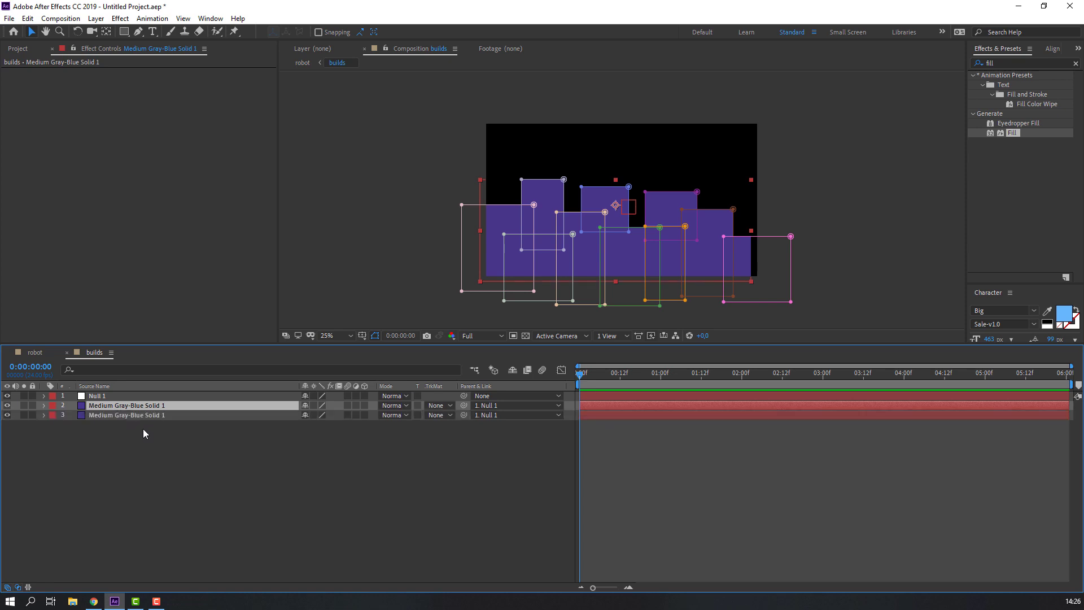
{"action": "key", "text": "p"}
{"action": "left_click_drag", "start_coordinate": [308, 415], "coordinate": [513, 441]}
{"action": "left_click_drag", "start_coordinate": [355, 412], "coordinate": [570, 404]}
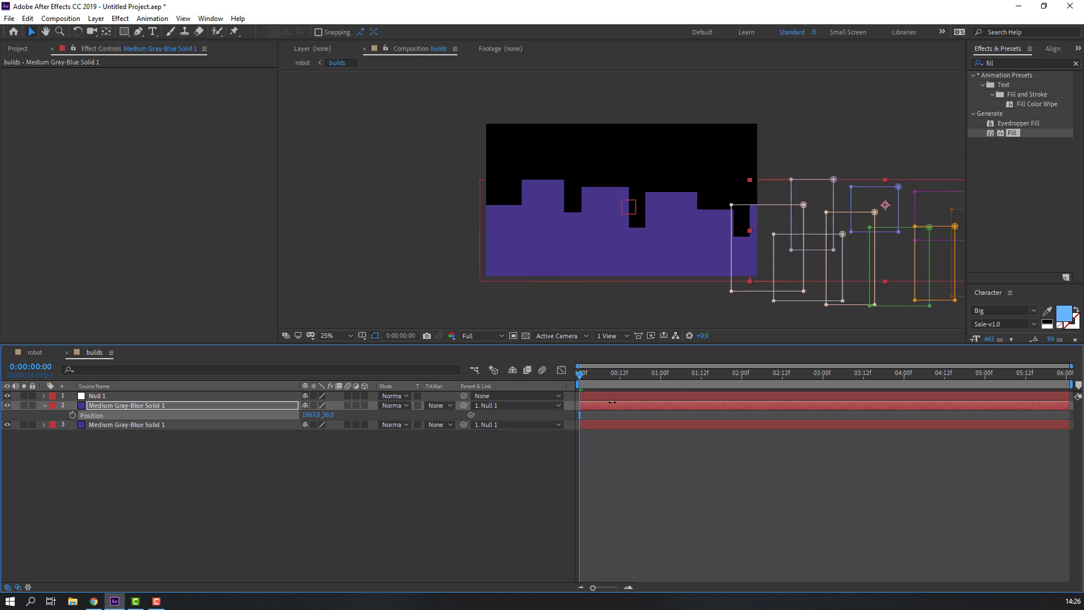
{"action": "scroll", "coordinate": [641, 266], "scroll_direction": "down", "scroll_amount": 2}
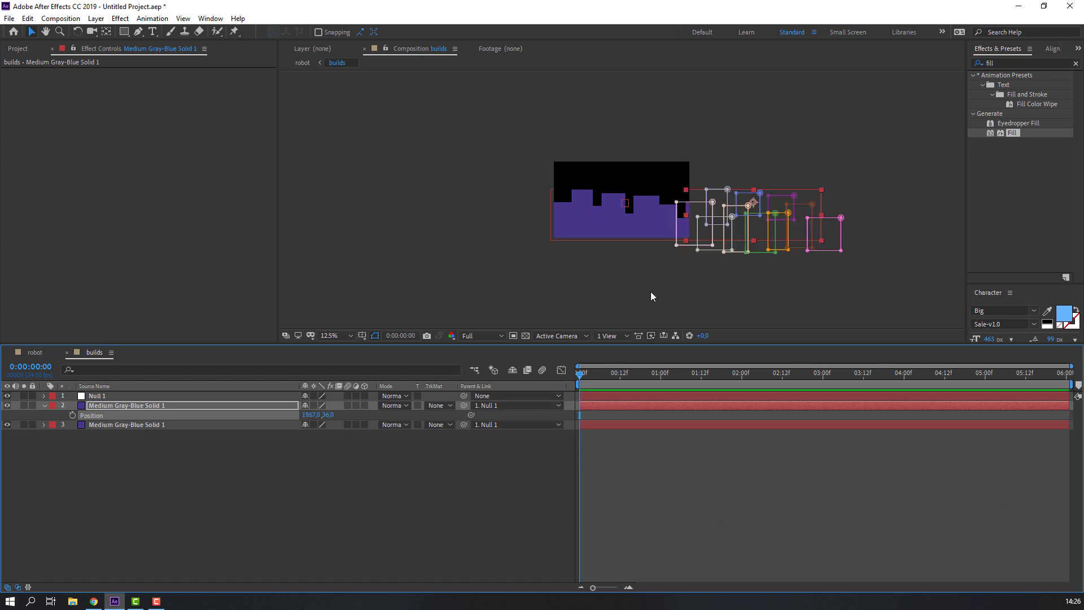
- Add a third skyline copy positioned after the second, then collapse the layer properties
{"action": "left_click", "coordinate": [139, 406]}
{"action": "key", "text": "ctrl+d"}
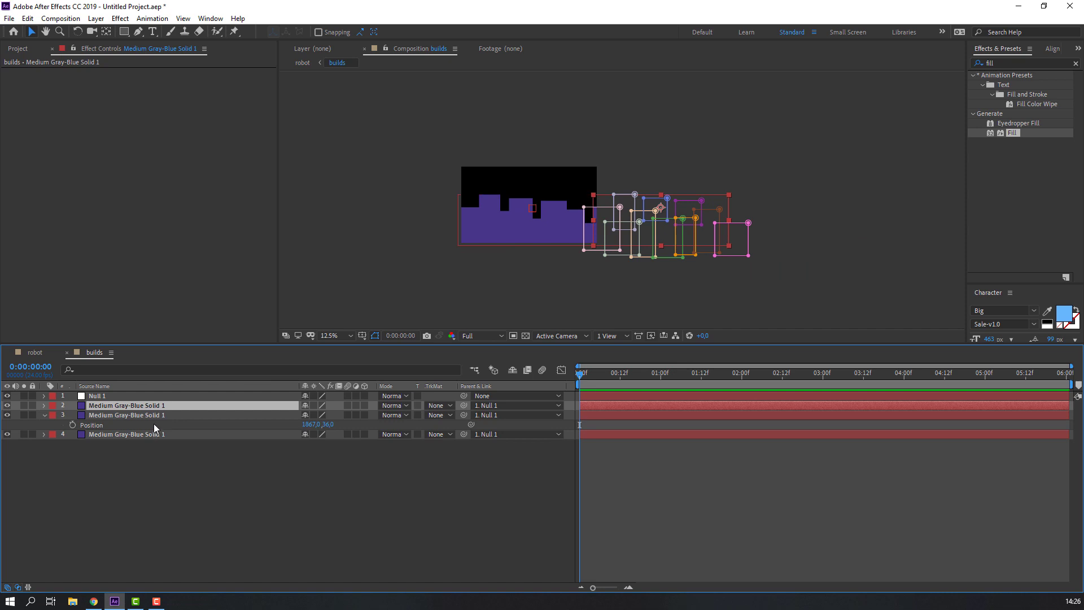
{"action": "key", "text": "p"}
{"action": "left_click_drag", "start_coordinate": [314, 416], "coordinate": [496, 414]}
{"action": "left_click_drag", "start_coordinate": [314, 416], "coordinate": [604, 409]}
{"action": "left_click", "coordinate": [44, 425]}
{"action": "left_click", "coordinate": [44, 405]}
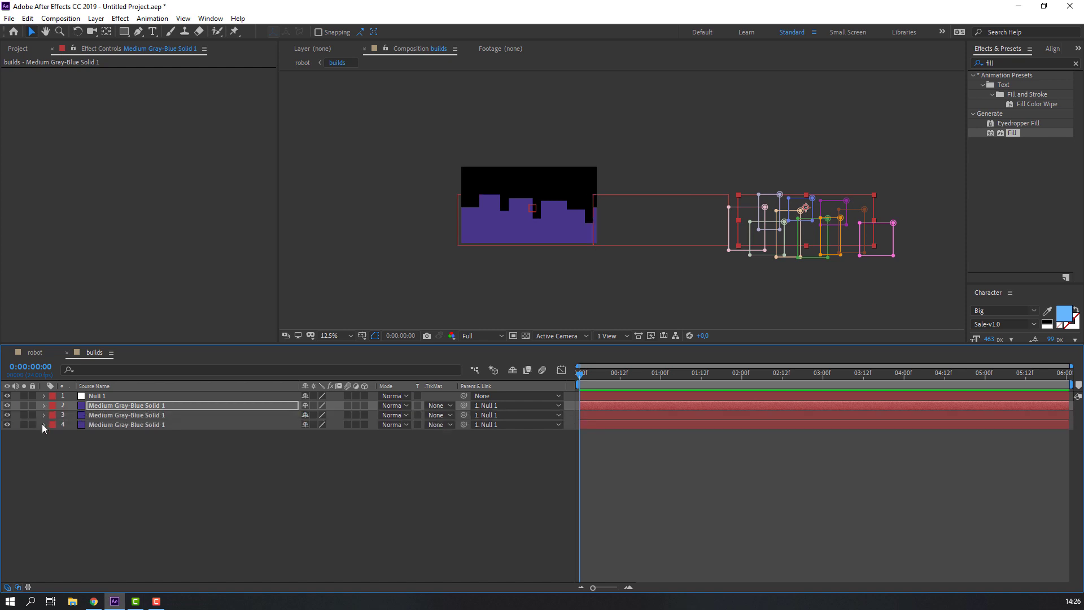
{"action": "key", "text": "F2"}
- Keyframe Null 1's Position from 960,540 at 0:00 to -987,540 at 6:00 and preview
{"action": "left_click", "coordinate": [93, 397]}
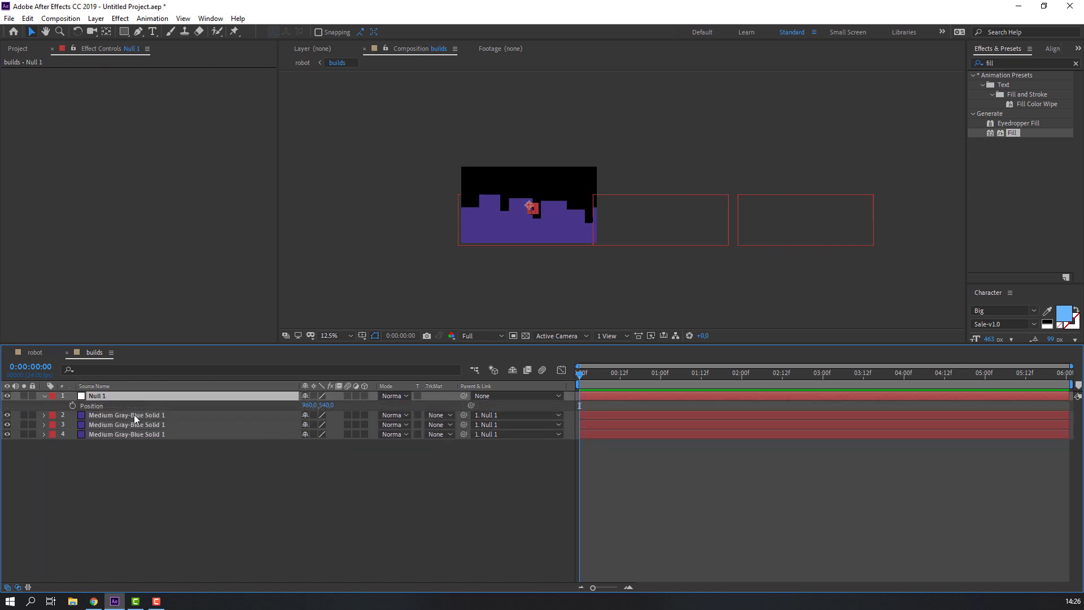
{"action": "key", "text": "p"}
{"action": "key", "text": "space"}
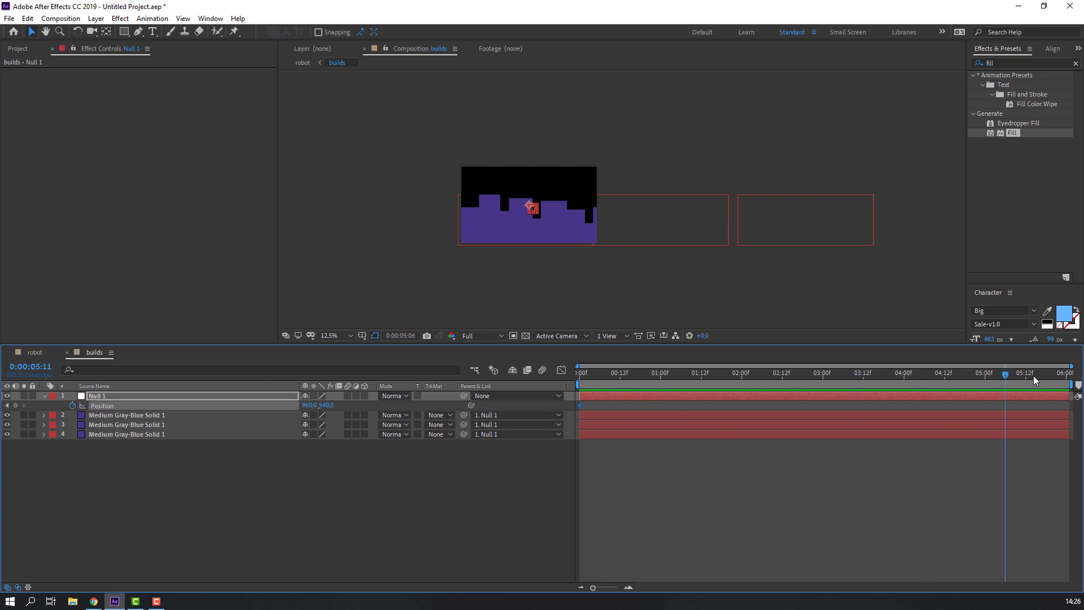
{"action": "left_click_drag", "start_coordinate": [303, 405], "coordinate": [209, 405]}
{"action": "key", "text": "space"}
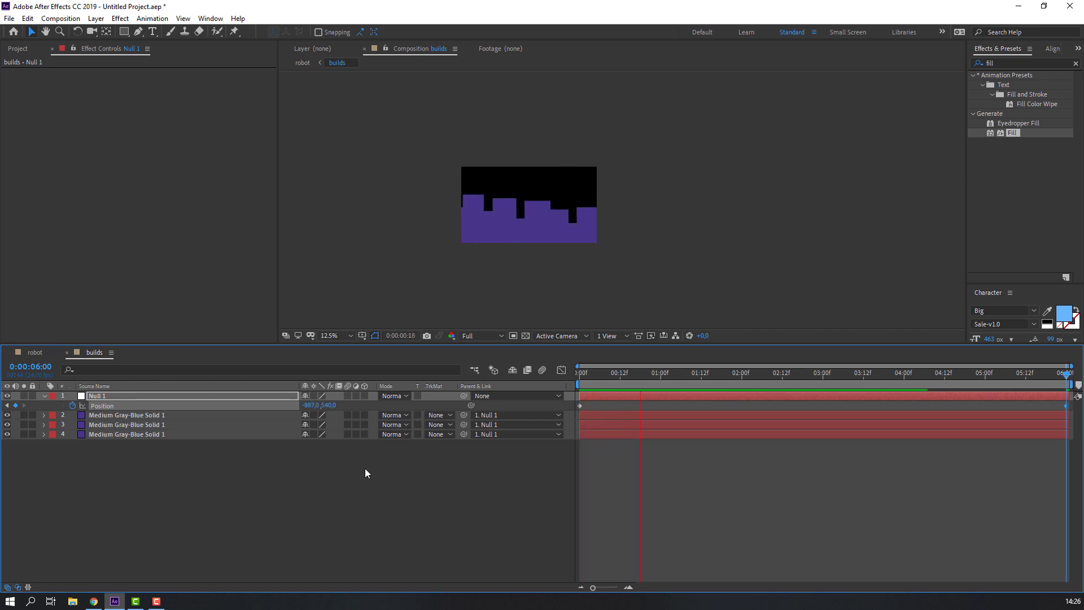
{"action": "key", "text": "space"}
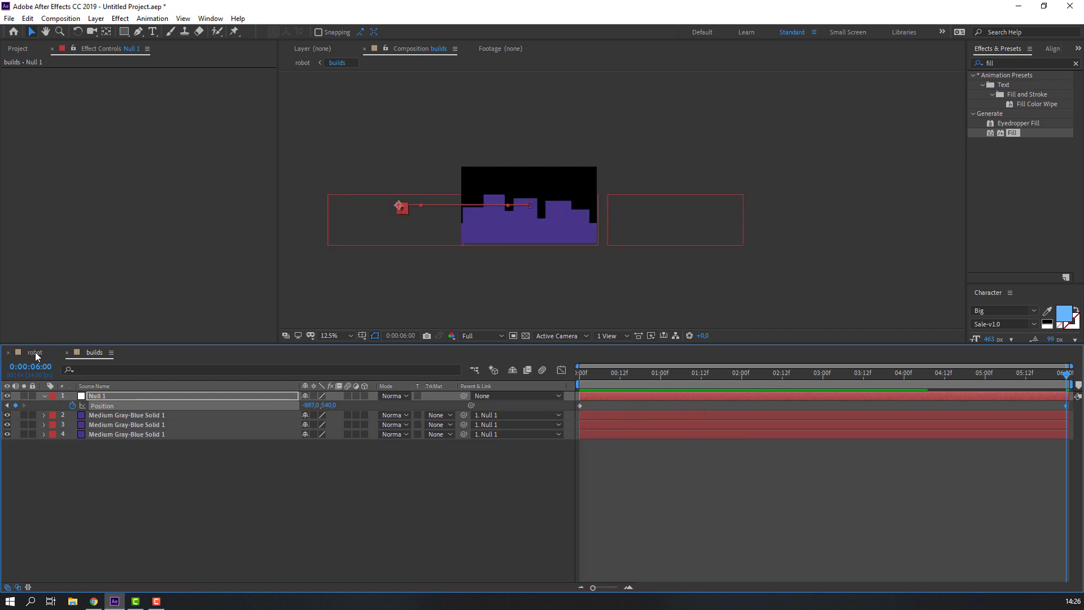
- Return to the robot composition and preview the scrolling skyline
{"action": "left_click", "coordinate": [35, 351]}
{"action": "key", "text": "space"}
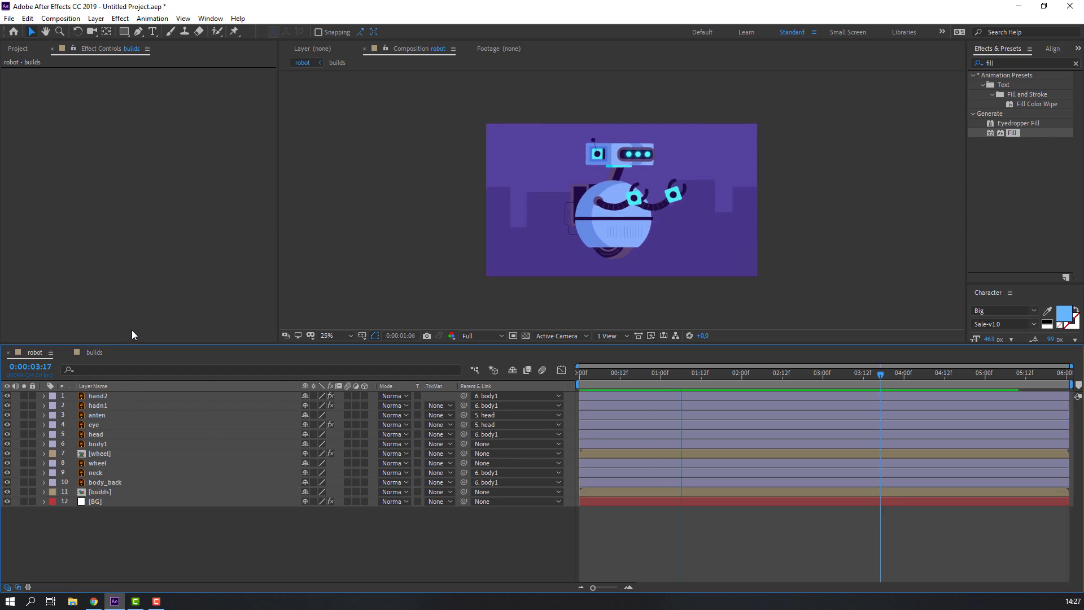
{"action": "key", "text": "space"}
- Create a solid named ground in a lighter purple
{"action": "right_click", "coordinate": [123, 537]}
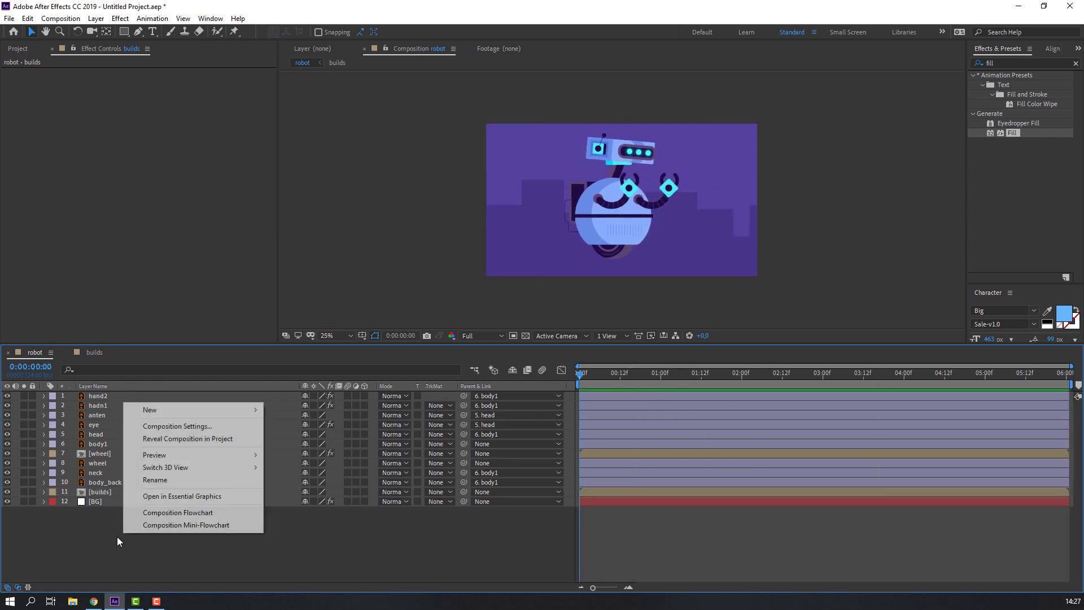
{"action": "mouse_move", "coordinate": [152, 410]}
{"action": "left_click", "coordinate": [305, 437]}
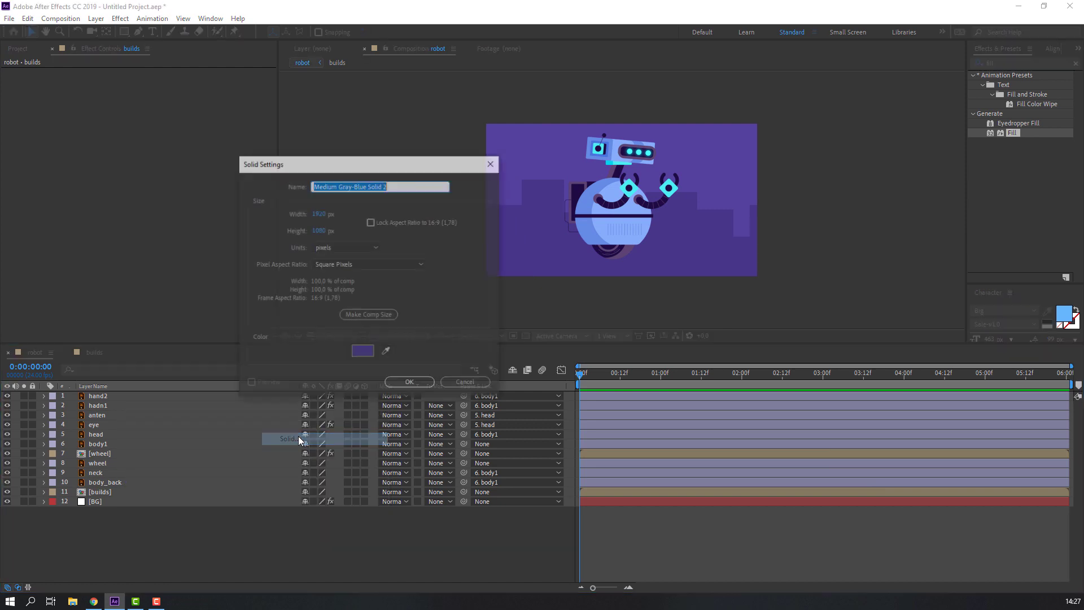
{"action": "type", "text": "ground"}
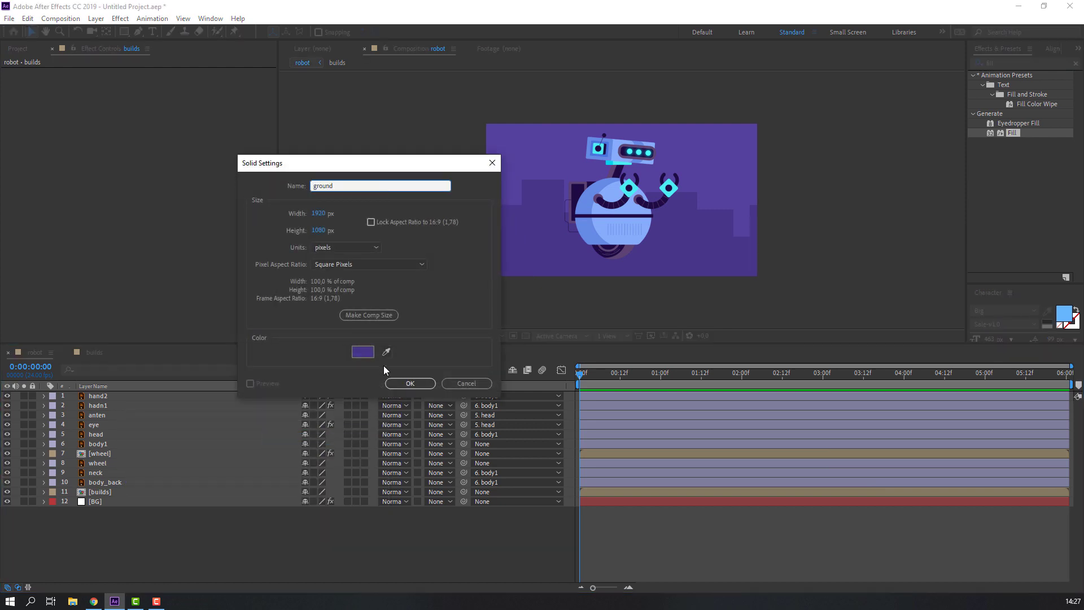
{"action": "left_click", "coordinate": [387, 353]}
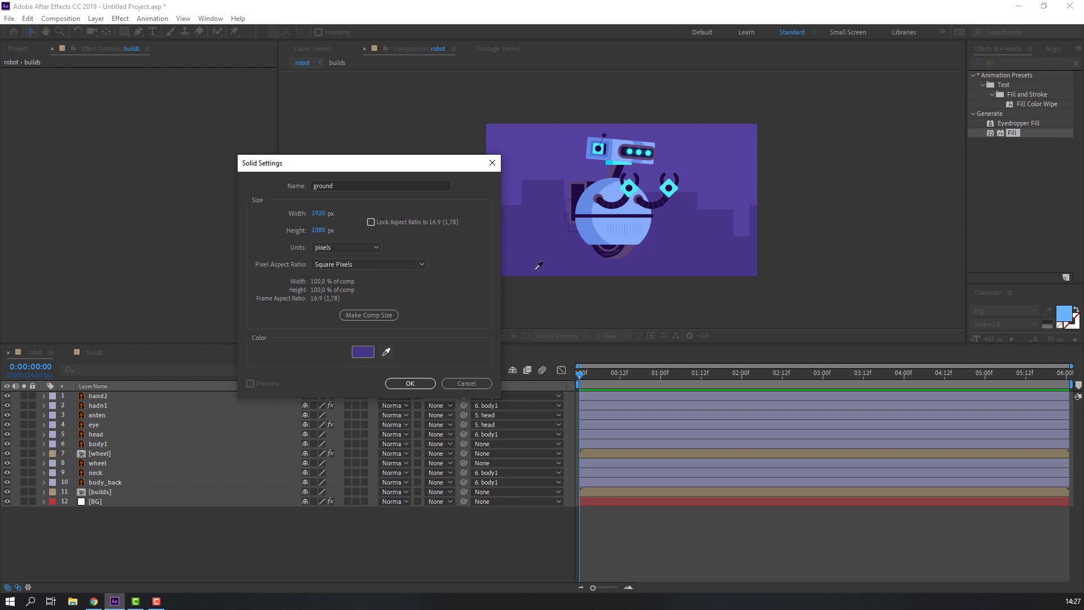
{"action": "left_click", "coordinate": [368, 354]}
{"action": "left_click_drag", "start_coordinate": [147, 359], "coordinate": [116, 358]}
{"action": "left_click", "coordinate": [307, 293]}
{"action": "left_click", "coordinate": [402, 384]}
- Place ground just above builds, widen it past the frame edges and lower it into a floor strip
{"action": "left_click_drag", "start_coordinate": [104, 397], "coordinate": [119, 498]}
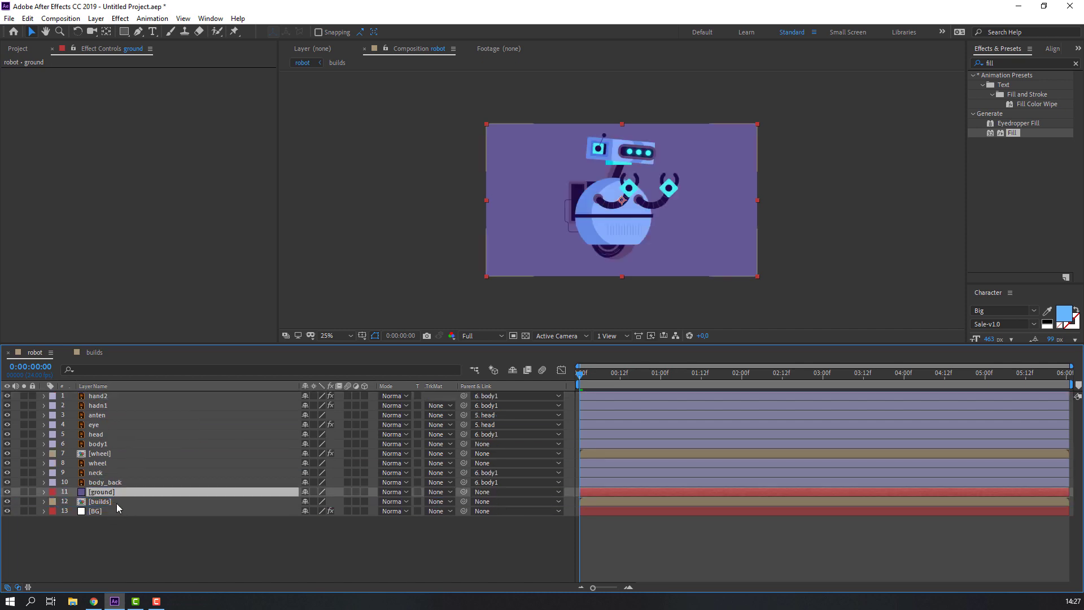
{"action": "left_click_drag", "start_coordinate": [556, 186], "coordinate": [555, 290]}
{"action": "left_click_drag", "start_coordinate": [753, 304], "coordinate": [808, 303]}
{"action": "left_click_drag", "start_coordinate": [684, 282], "coordinate": [690, 294]}
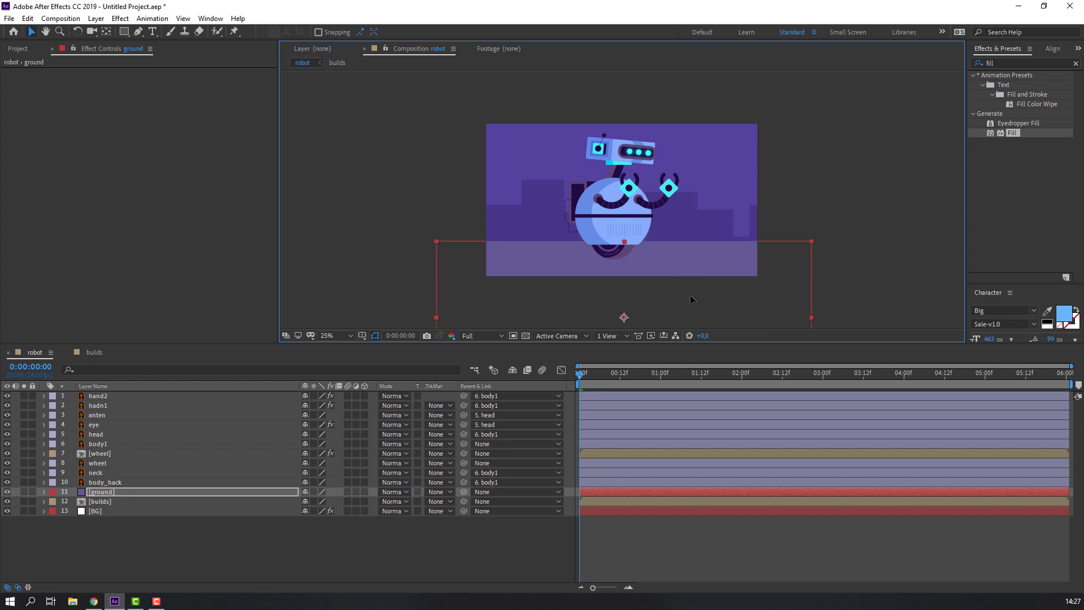
{"action": "left_click", "coordinate": [472, 544]}
{"action": "key", "text": "space"}
{"action": "key", "text": "space"}
{"action": "left_click_drag", "start_coordinate": [614, 387], "coordinate": [704, 376]}
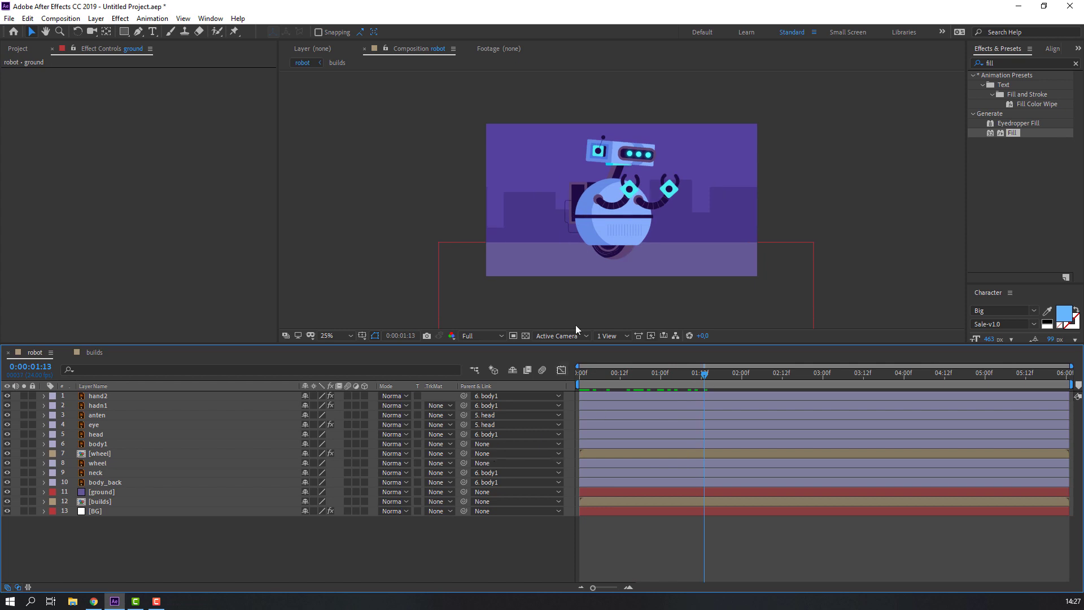
- Draw a flat ellipse on the ground beneath the robot with the Ellipse Tool
{"action": "scroll", "coordinate": [590, 309], "scroll_direction": "up", "scroll_amount": 2}
{"action": "left_click_drag", "start_coordinate": [577, 307], "coordinate": [537, 231]}
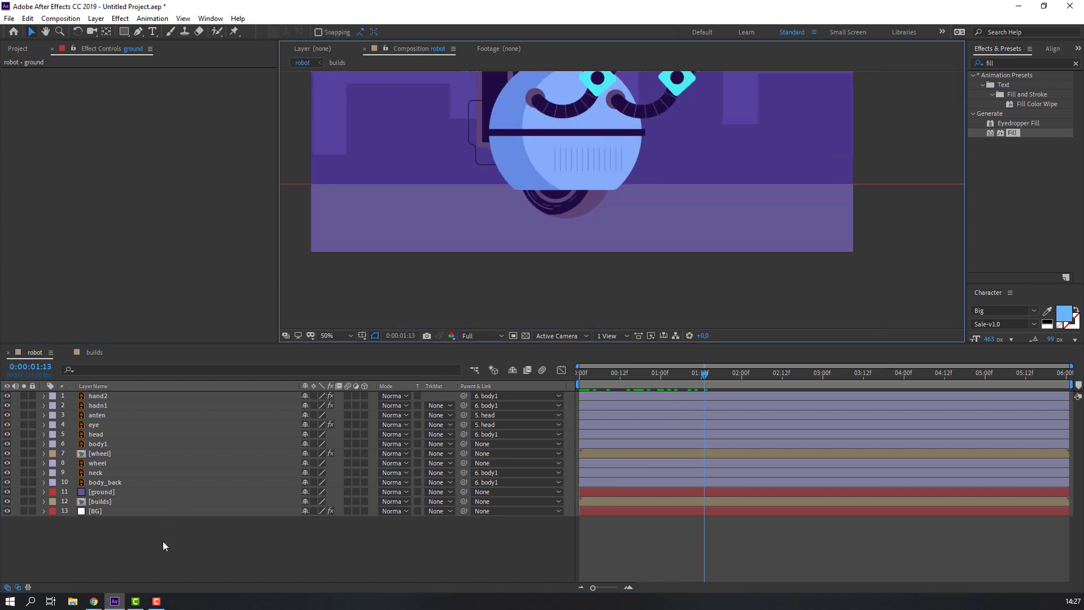
{"action": "left_click", "coordinate": [124, 31]}
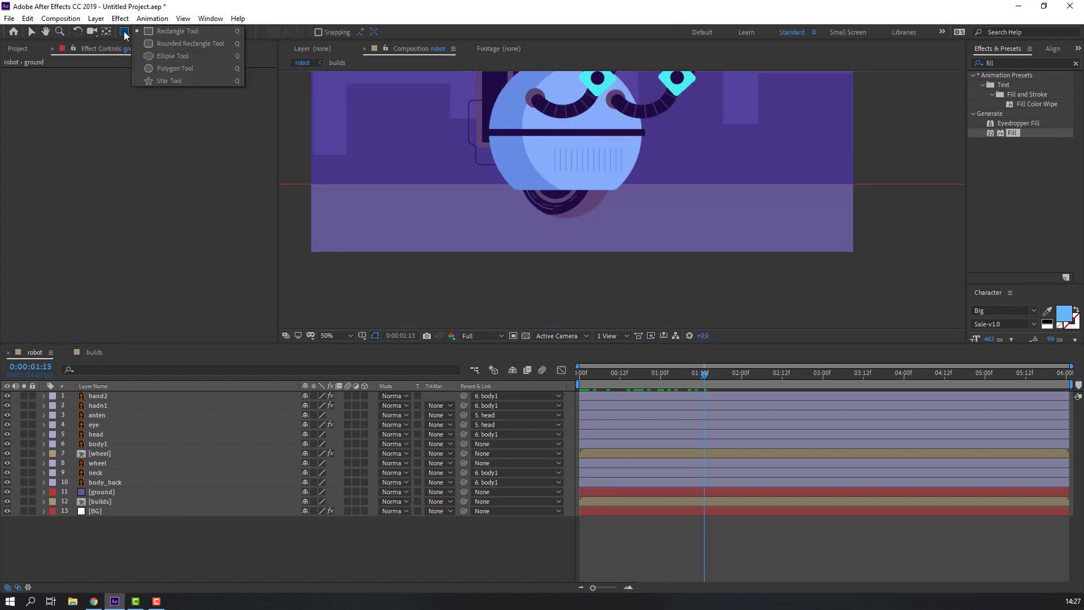
{"action": "left_click", "coordinate": [158, 56]}
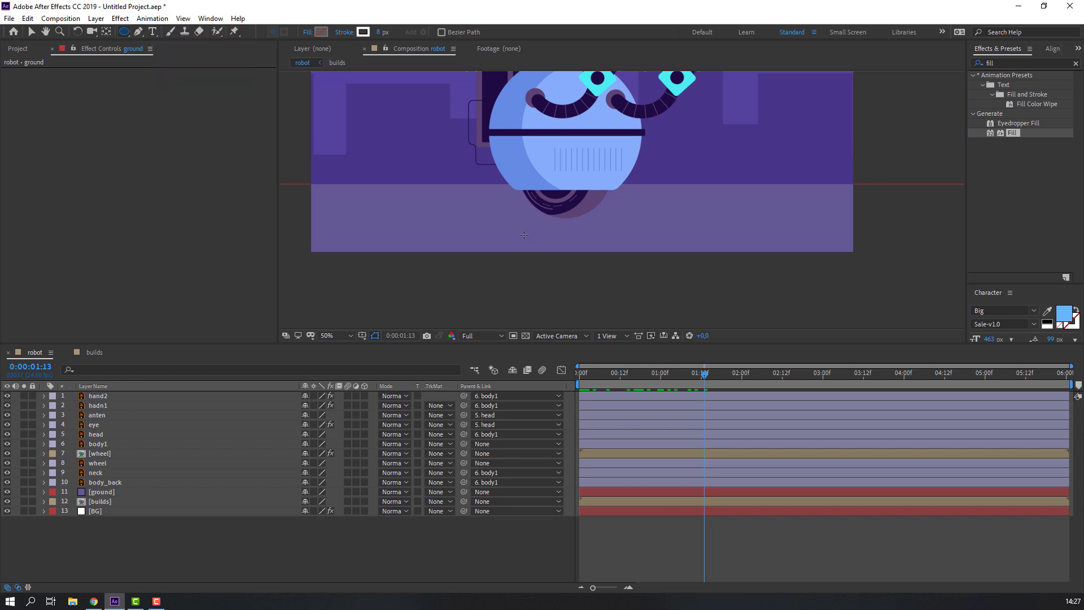
{"action": "left_click_drag", "start_coordinate": [482, 193], "coordinate": [650, 230]}
{"action": "key", "text": "v"}
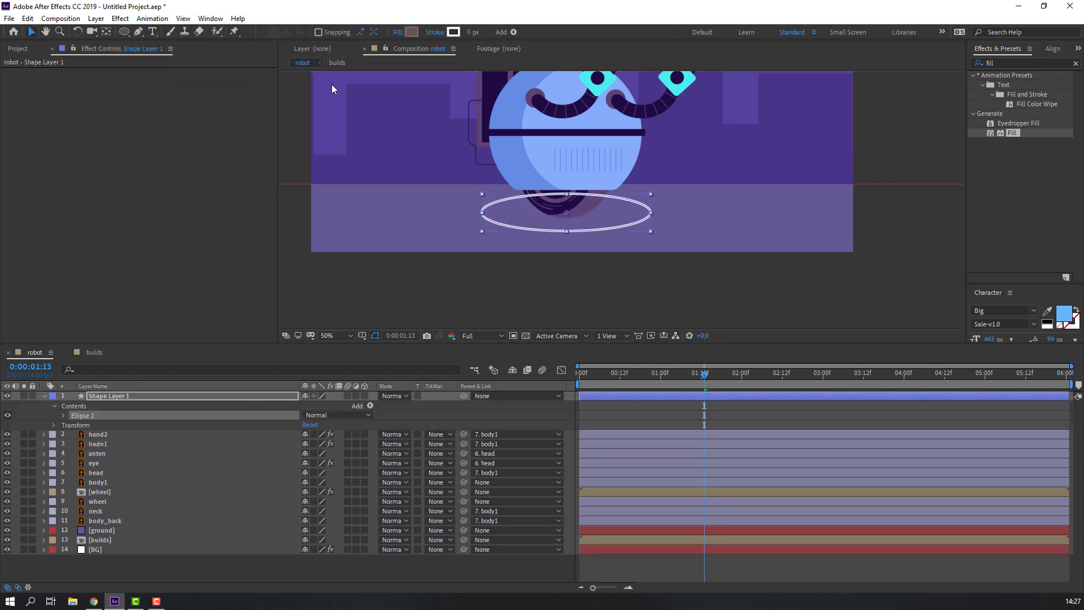
- Set the ellipse to a solid colour fill with no stroke
{"action": "left_click", "coordinate": [398, 32]}
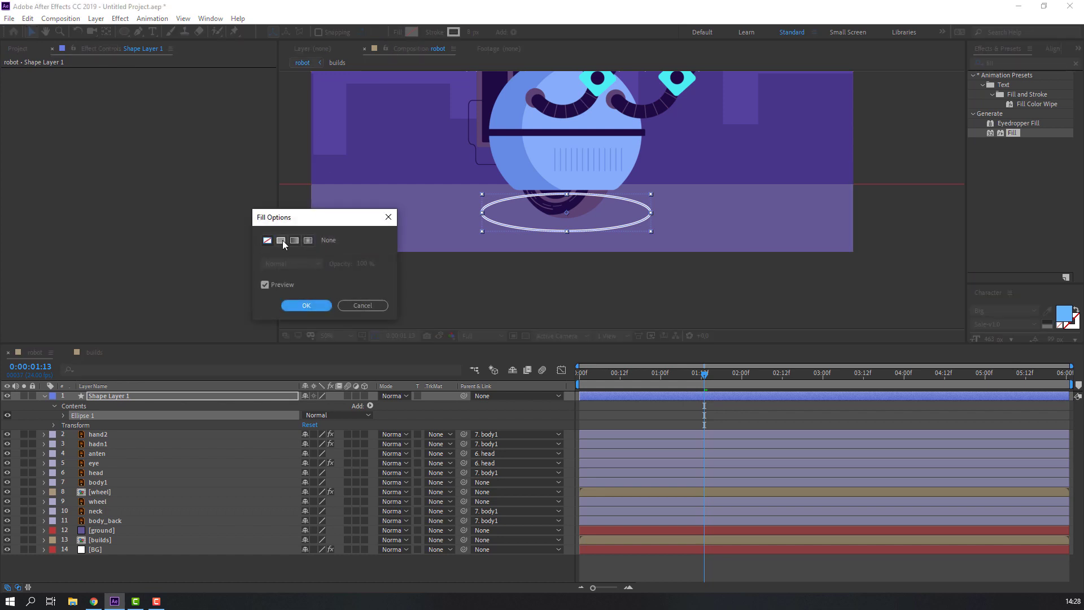
{"action": "left_click", "coordinate": [281, 240]}
{"action": "left_click", "coordinate": [305, 305]}
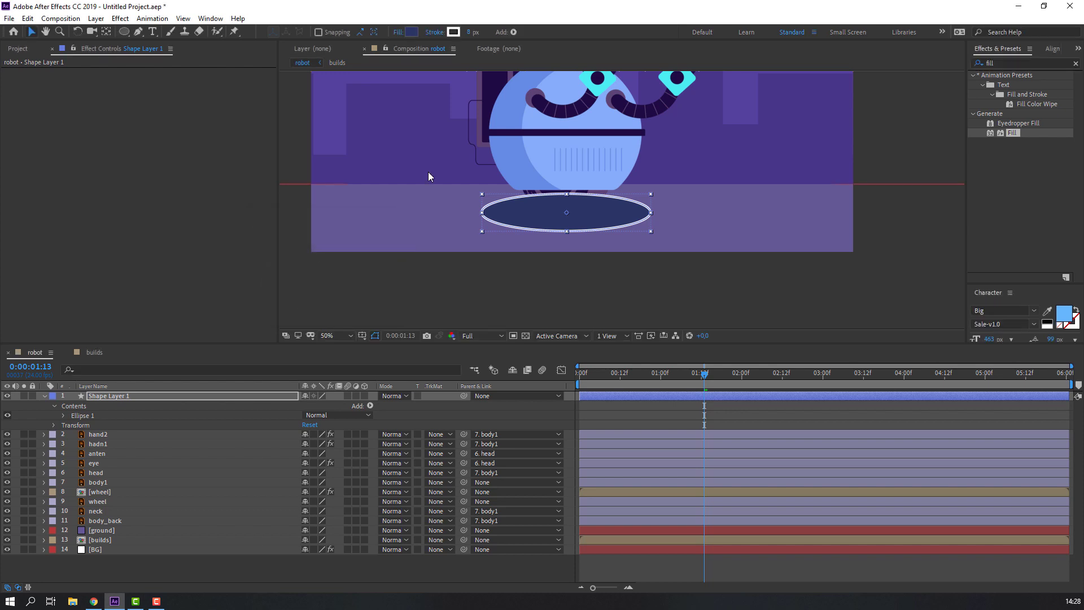
{"action": "left_click", "coordinate": [434, 33]}
{"action": "left_click", "coordinate": [266, 240]}
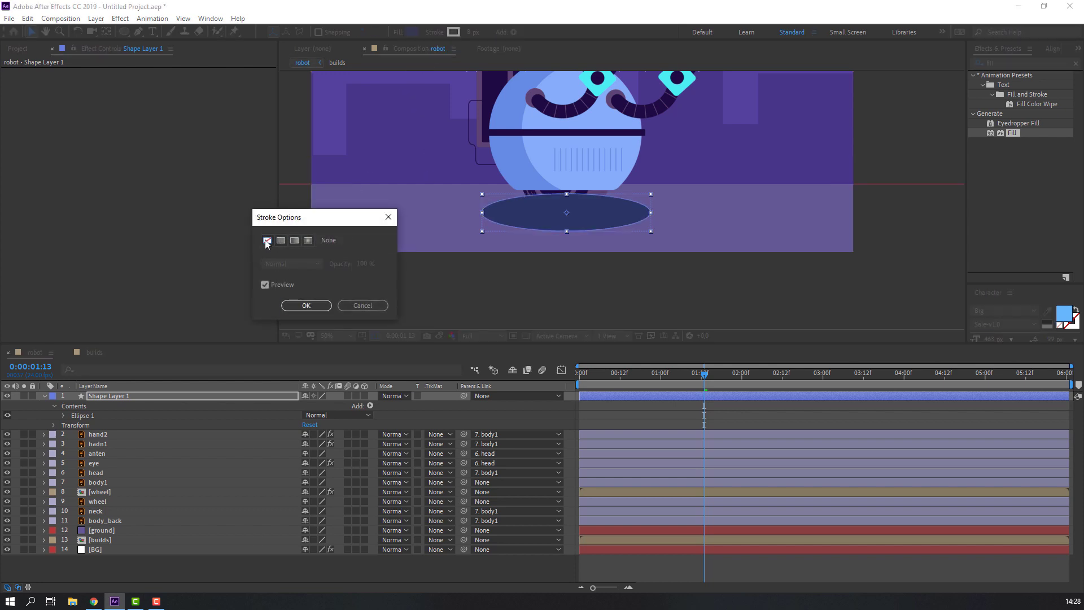
{"action": "left_click", "coordinate": [298, 304]}
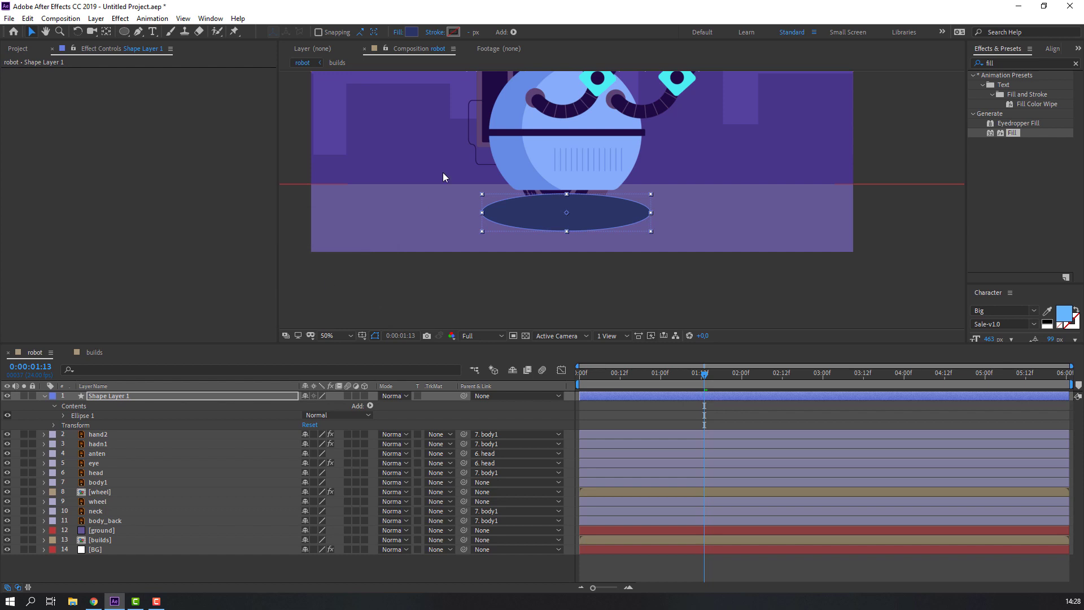
- Change the ellipse fill colour to dark purple 504186
{"action": "left_click", "coordinate": [412, 32]}
{"action": "left_click", "coordinate": [288, 353]}
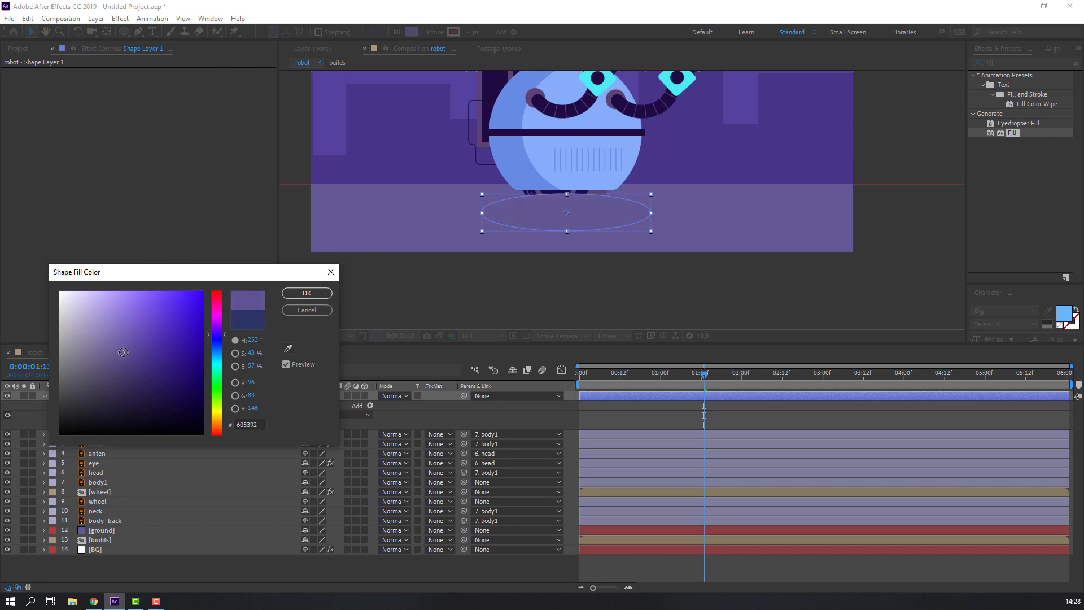
{"action": "left_click_drag", "start_coordinate": [120, 352], "coordinate": [130, 353]}
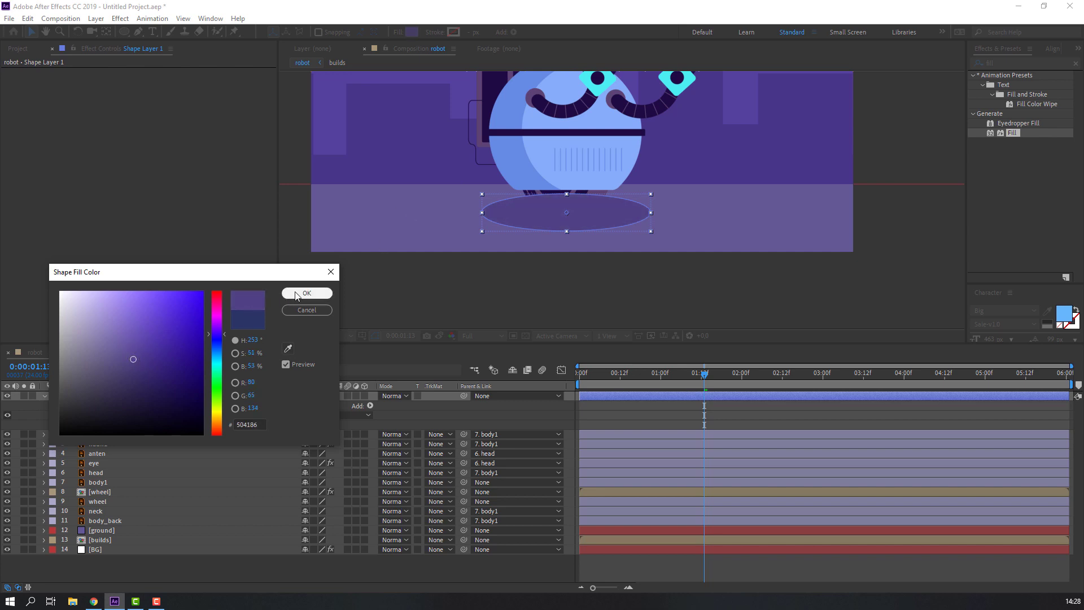
{"action": "left_click", "coordinate": [299, 293]}
{"action": "left_click", "coordinate": [44, 396]}
{"action": "left_click", "coordinate": [129, 396]}
- Rename Shape Layer 1 to 'shadow', move it just above ground, and preview the fitted scene
{"action": "key", "text": "Return"}
{"action": "type", "text": "shadow"}
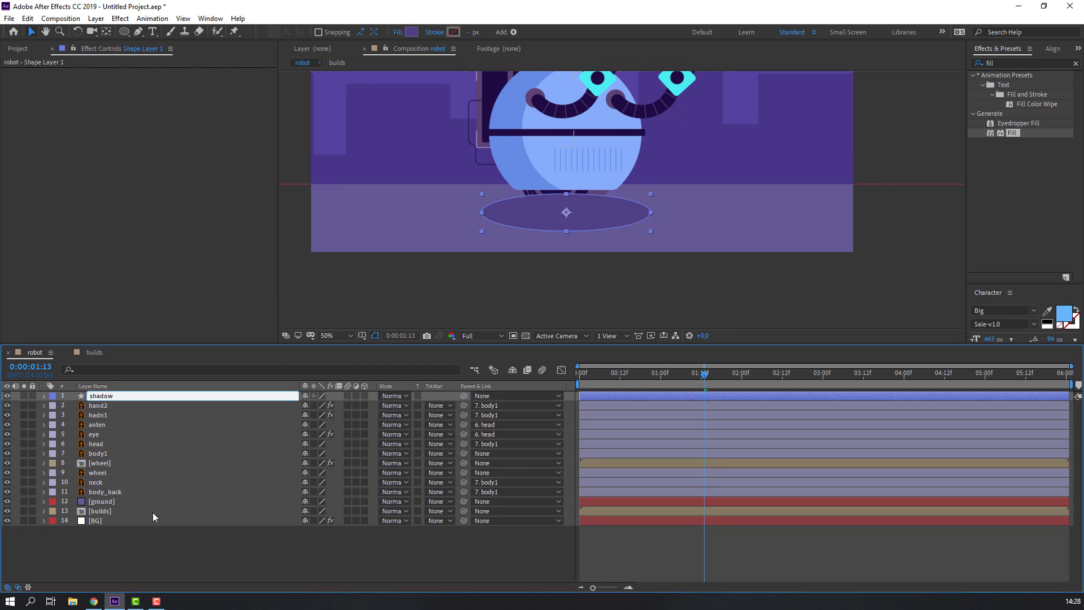
{"action": "key", "text": "Return"}
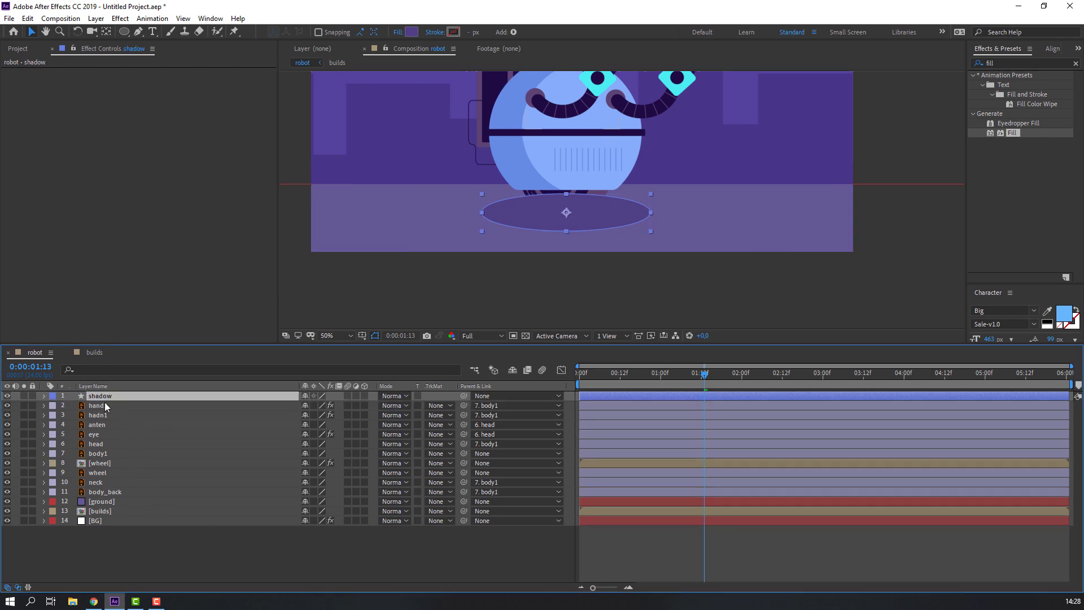
{"action": "left_click_drag", "start_coordinate": [110, 396], "coordinate": [131, 496]}
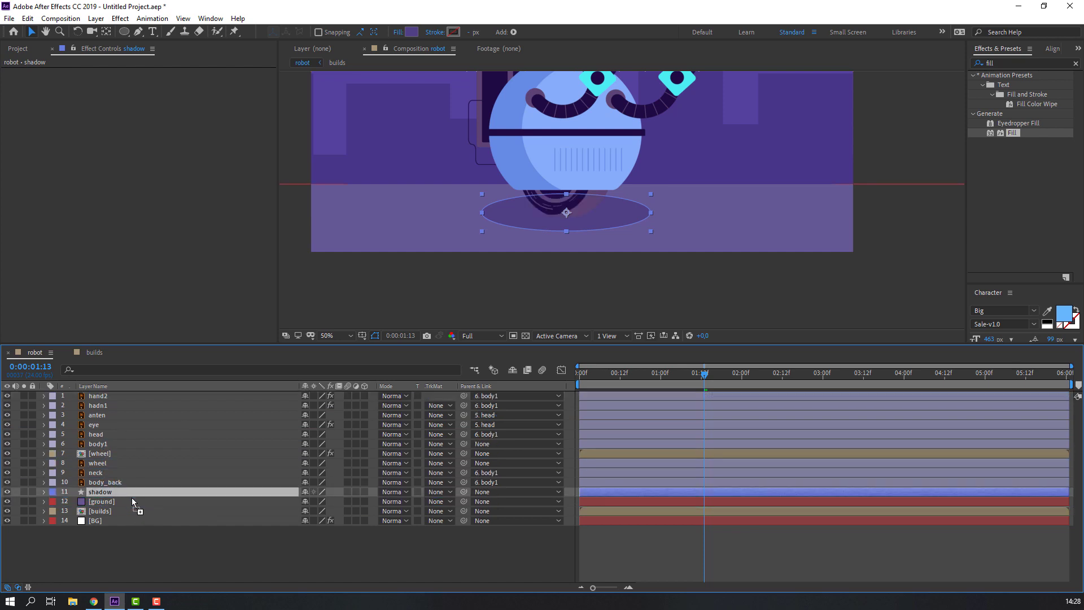
{"action": "left_click", "coordinate": [178, 543]}
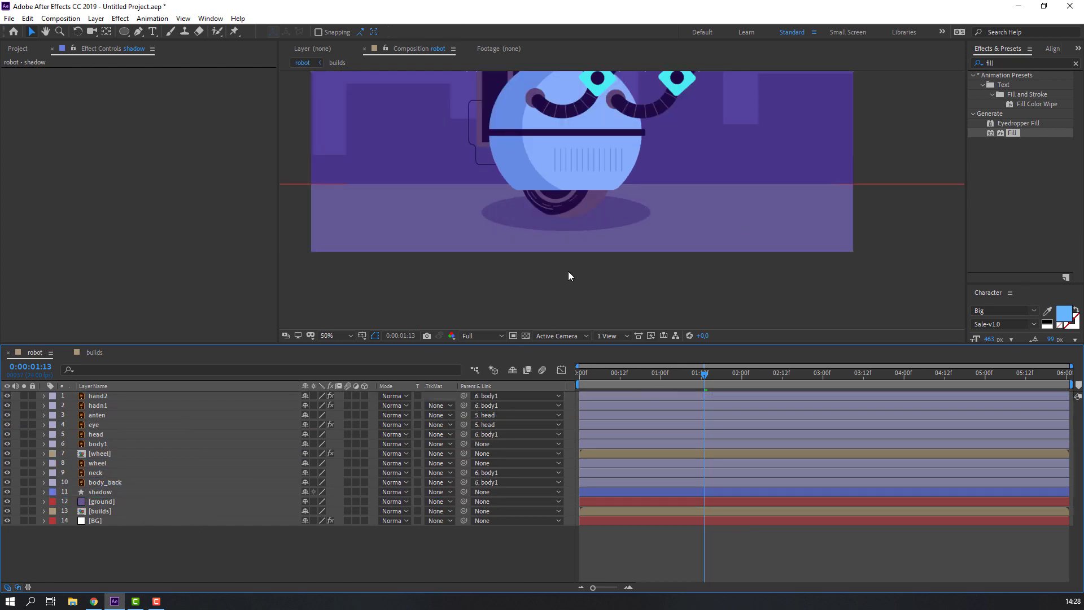
{"action": "left_click", "coordinate": [568, 276]}
{"action": "key", "text": "shift+slash"}
{"action": "key", "text": "space"}
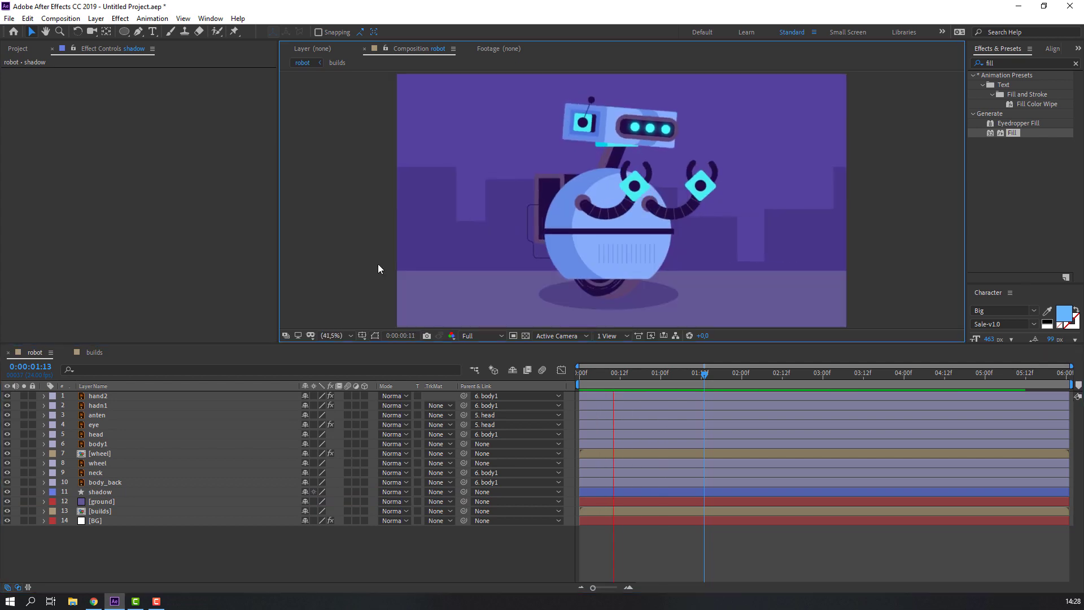